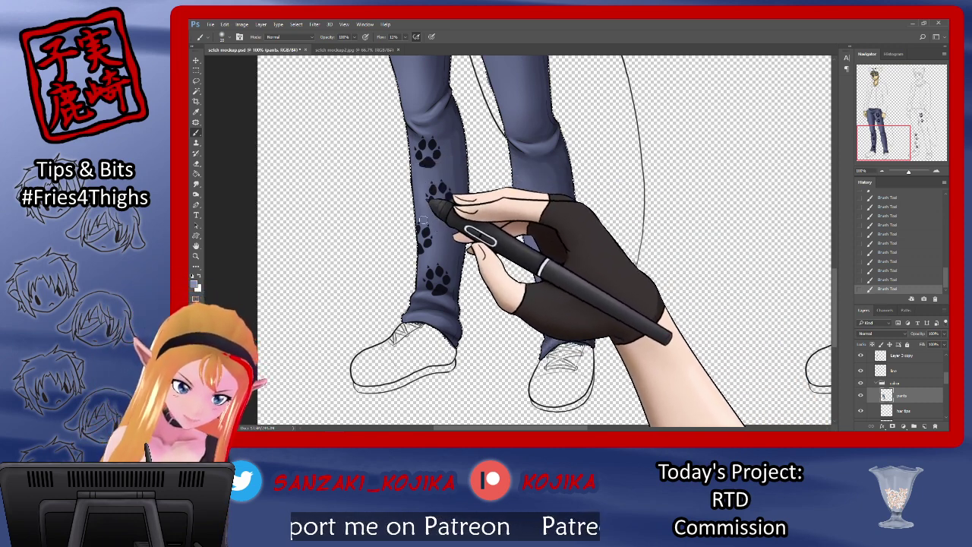
Shade the hips and thighs of the jeans with a soft brush at varied sizes, and clear the selection
{"action": "left_click_drag", "start_coordinate": [834, 289], "coordinate": [842, 237]}
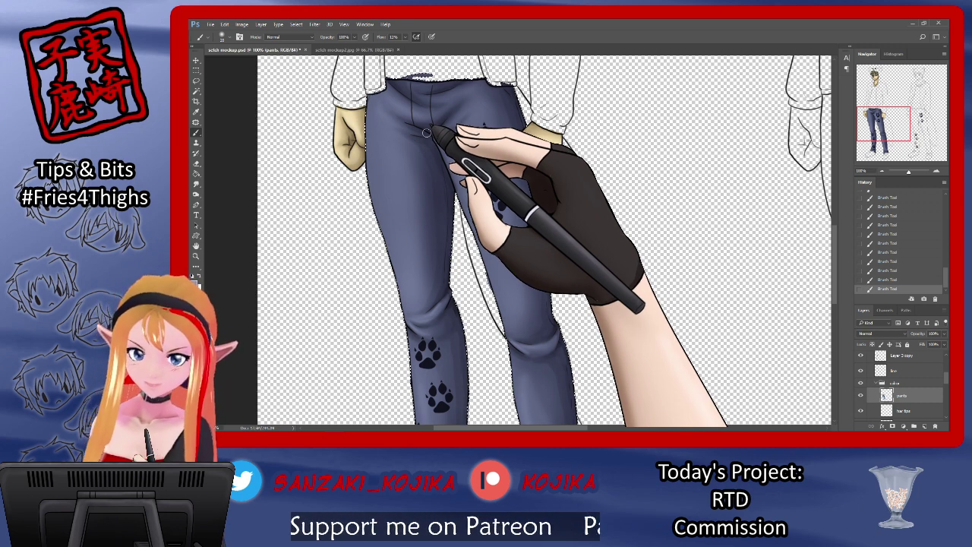
{"action": "left_click", "coordinate": [229, 37]}
{"action": "left_click_drag", "start_coordinate": [232, 60], "coordinate": [238, 60]}
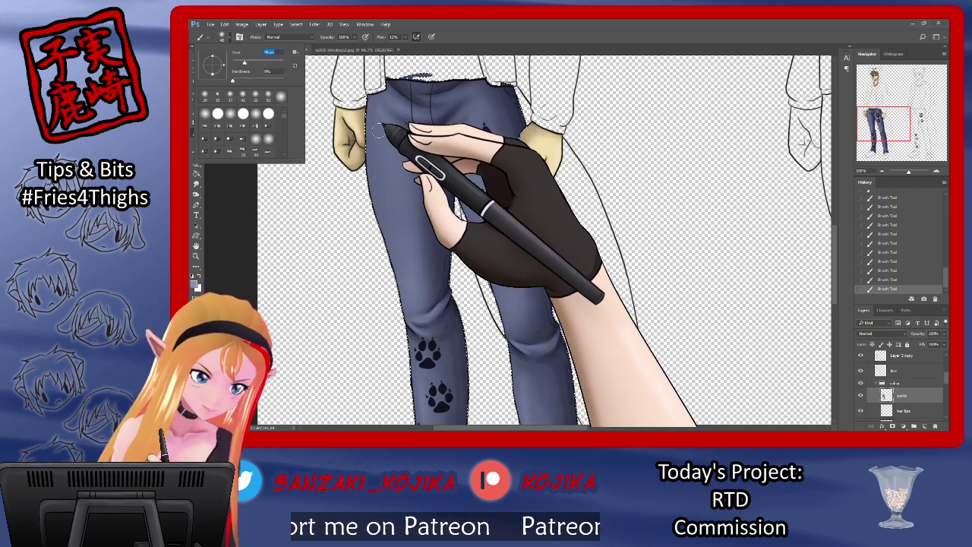
{"action": "left_click", "coordinate": [379, 146]}
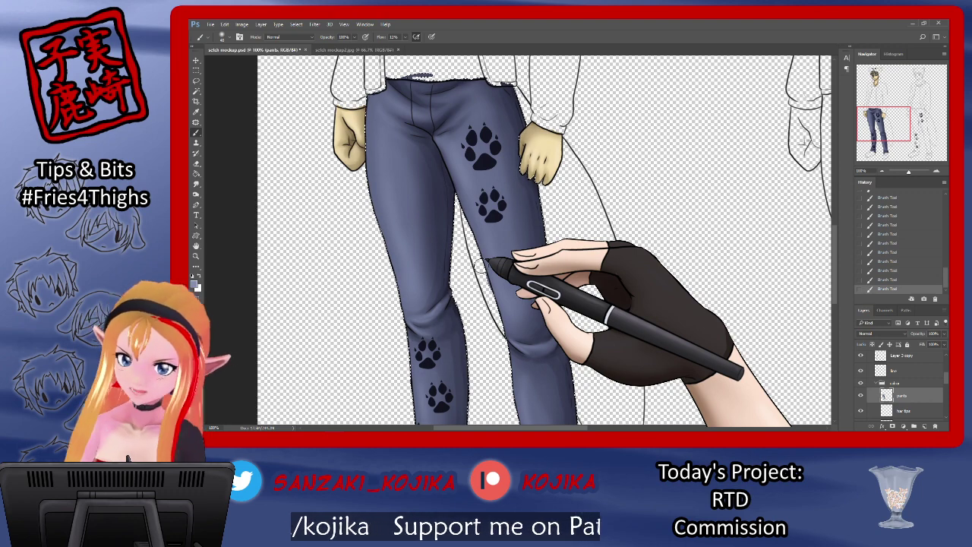
{"action": "left_click", "coordinate": [222, 37]}
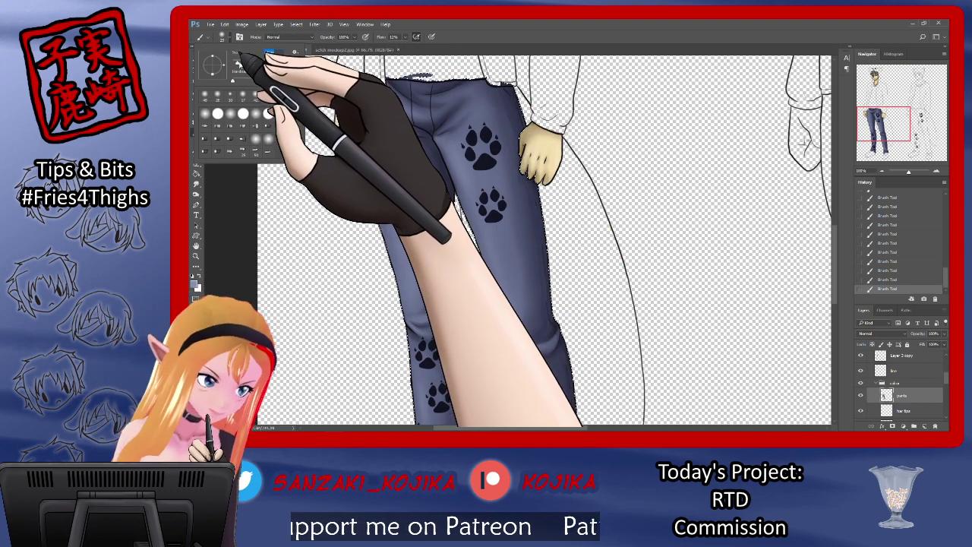
{"action": "left_click_drag", "start_coordinate": [239, 64], "coordinate": [240, 64]}
{"action": "left_click", "coordinate": [469, 115]}
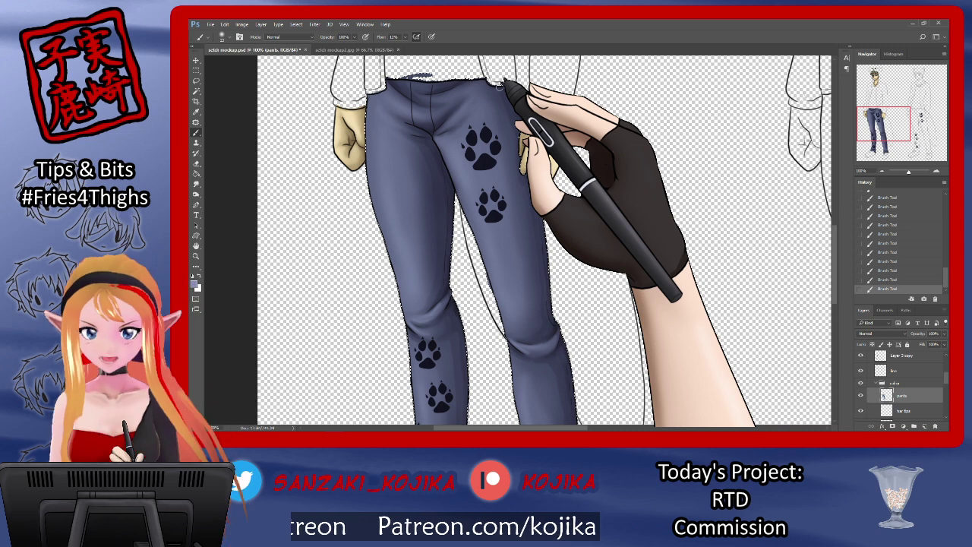
{"action": "key", "text": "ctrl+d"}
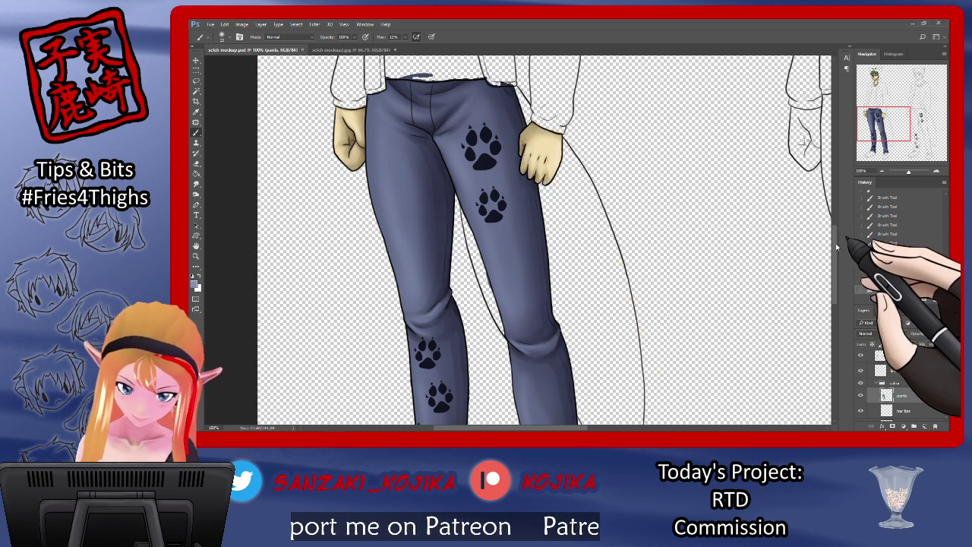
Erase stray jeans colour along the outer thigh beneath the character's hand on the pants layer
{"action": "key", "text": "ctrl+plus"}
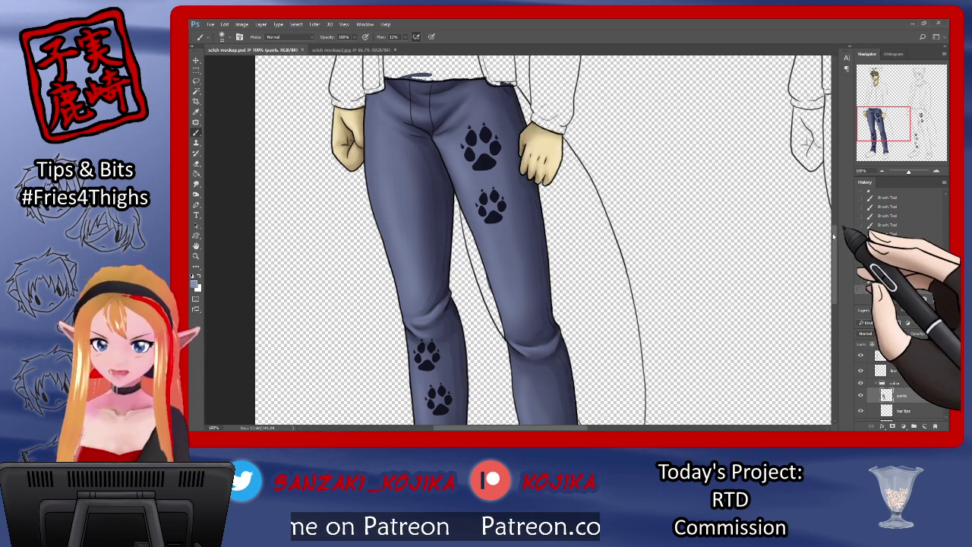
{"action": "key", "text": "e"}
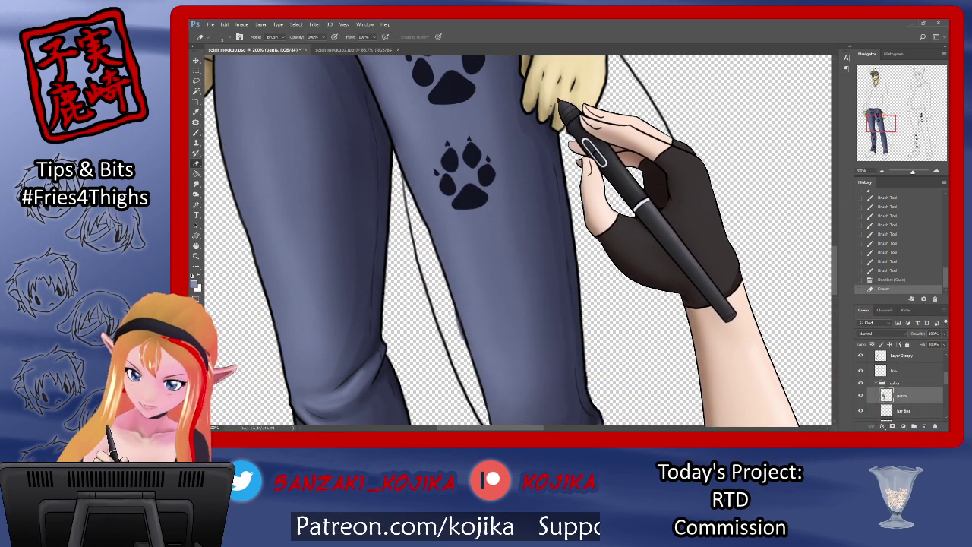
{"action": "mouse_move", "coordinate": [558, 114]}
{"action": "left_mouse_down"}
{"action": "mouse_move", "coordinate": [547, 105]}
{"action": "mouse_move", "coordinate": [560, 147]}
{"action": "left_mouse_up"}
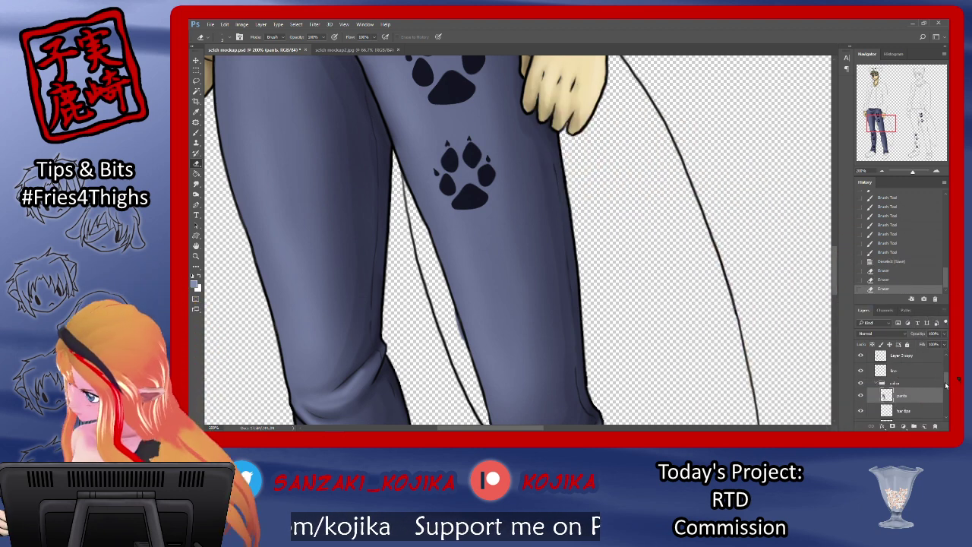
Smudge the colour on the fingers of the hand beside the thigh on the skin layer
{"action": "left_click_drag", "start_coordinate": [947, 386], "coordinate": [944, 392]}
{"action": "left_click", "coordinate": [930, 402]}
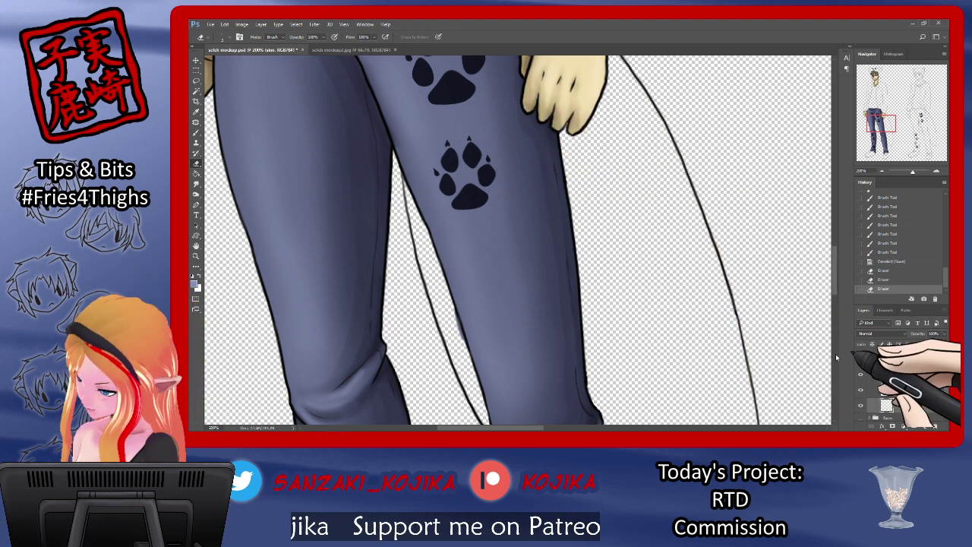
{"action": "left_click", "coordinate": [196, 183]}
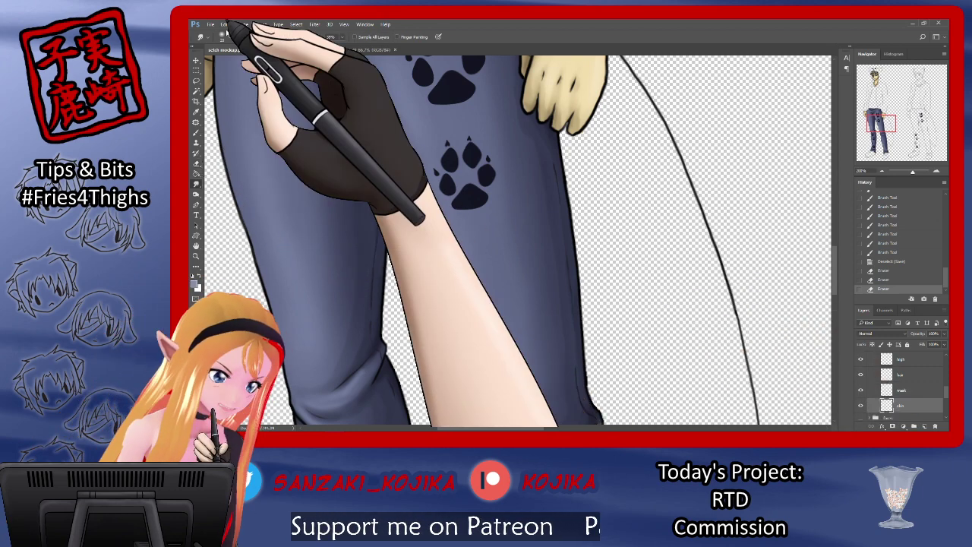
{"action": "left_click", "coordinate": [222, 36]}
{"action": "mouse_move", "coordinate": [530, 100]}
{"action": "left_mouse_down"}
{"action": "mouse_move", "coordinate": [524, 110]}
{"action": "mouse_move", "coordinate": [540, 100]}
{"action": "mouse_move", "coordinate": [554, 111]}
{"action": "left_mouse_up"}
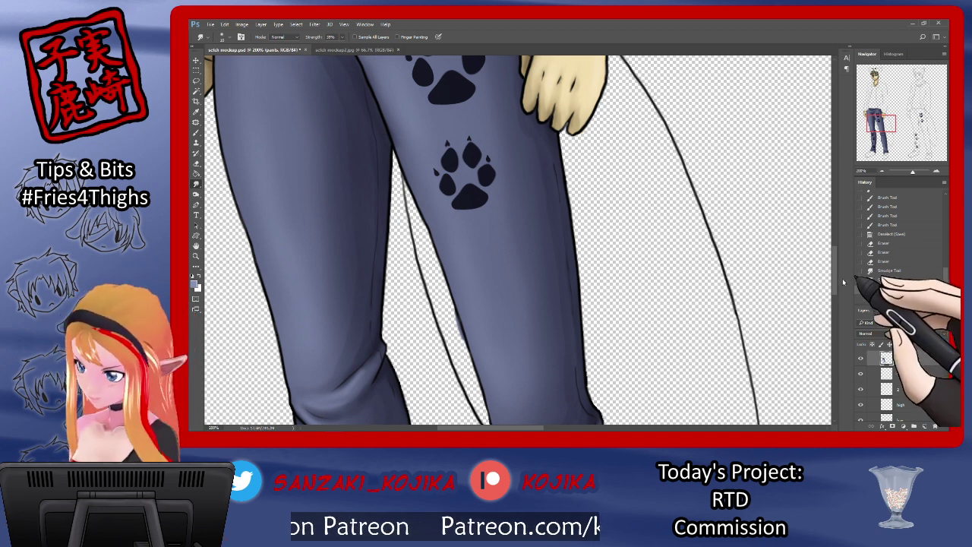
Erase stray jeans colour outside the outlines around both knees on the pants layer
{"action": "left_click_drag", "start_coordinate": [834, 280], "coordinate": [835, 310]}
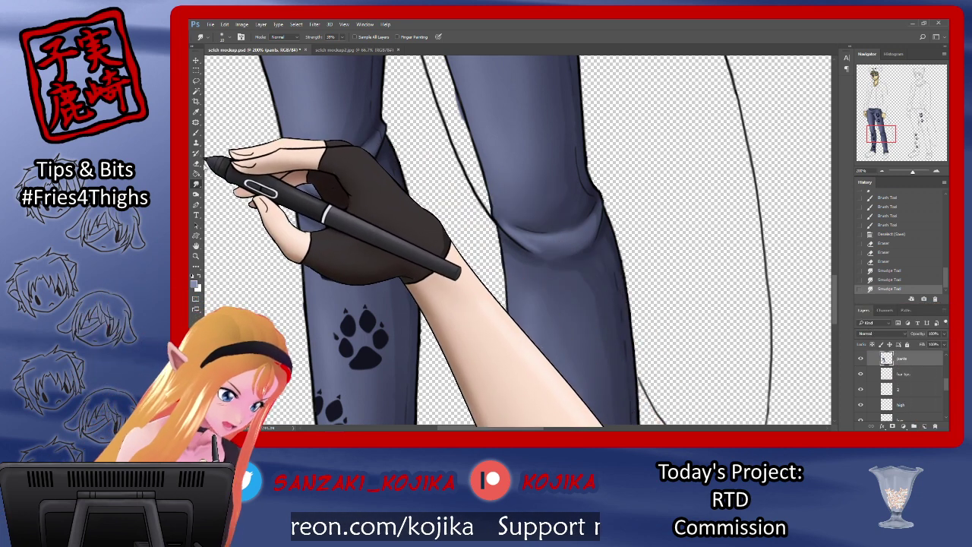
{"action": "left_click", "coordinate": [196, 163]}
{"action": "left_click", "coordinate": [295, 184]}
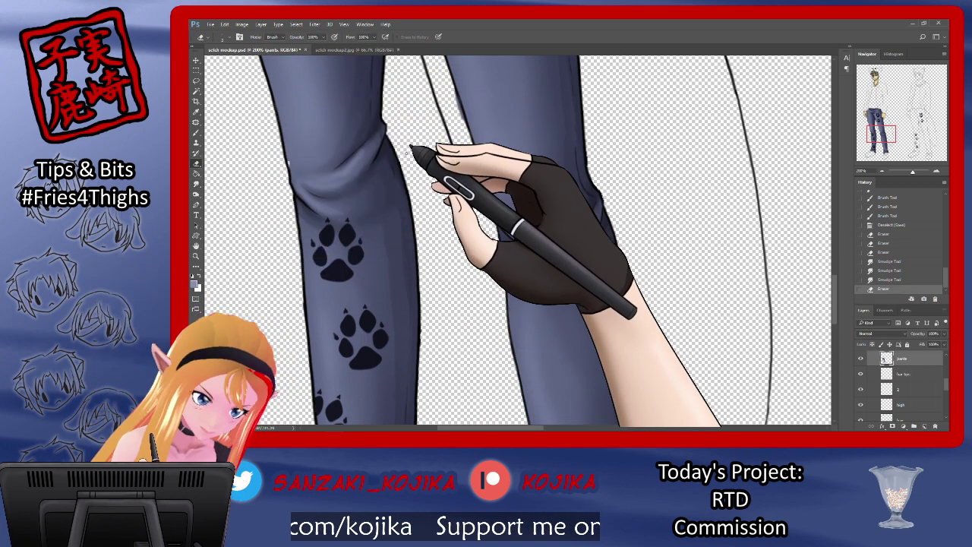
{"action": "left_click", "coordinate": [890, 279]}
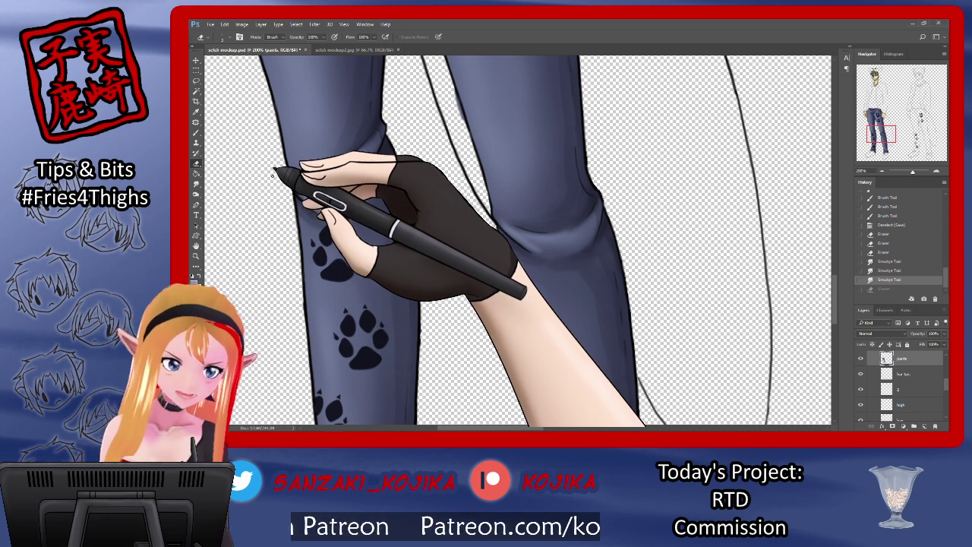
{"action": "mouse_move", "coordinate": [280, 192]}
{"action": "left_mouse_down"}
{"action": "mouse_move", "coordinate": [323, 131]}
{"action": "mouse_move", "coordinate": [398, 154]}
{"action": "left_mouse_up"}
{"action": "left_click_drag", "start_coordinate": [395, 148], "coordinate": [404, 167]}
{"action": "mouse_move", "coordinate": [401, 160]}
{"action": "left_mouse_down"}
{"action": "mouse_move", "coordinate": [406, 173]}
{"action": "mouse_move", "coordinate": [409, 155]}
{"action": "left_mouse_up"}
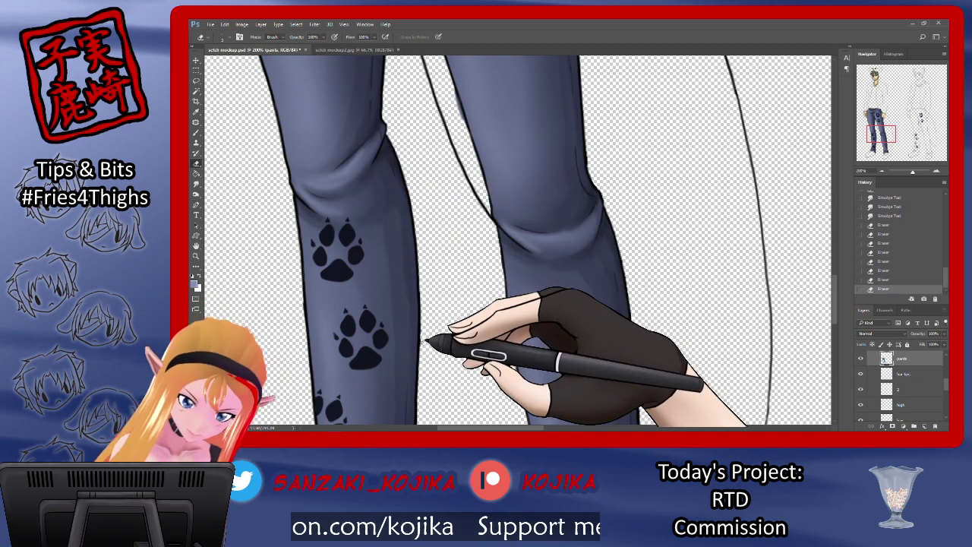
{"action": "left_click_drag", "start_coordinate": [423, 340], "coordinate": [427, 350]}
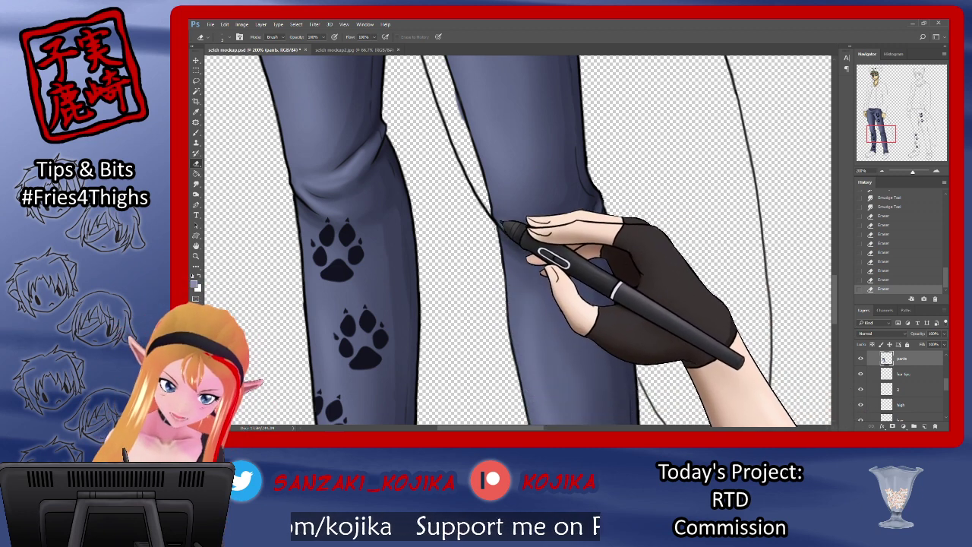
{"action": "left_click_drag", "start_coordinate": [501, 225], "coordinate": [505, 265]}
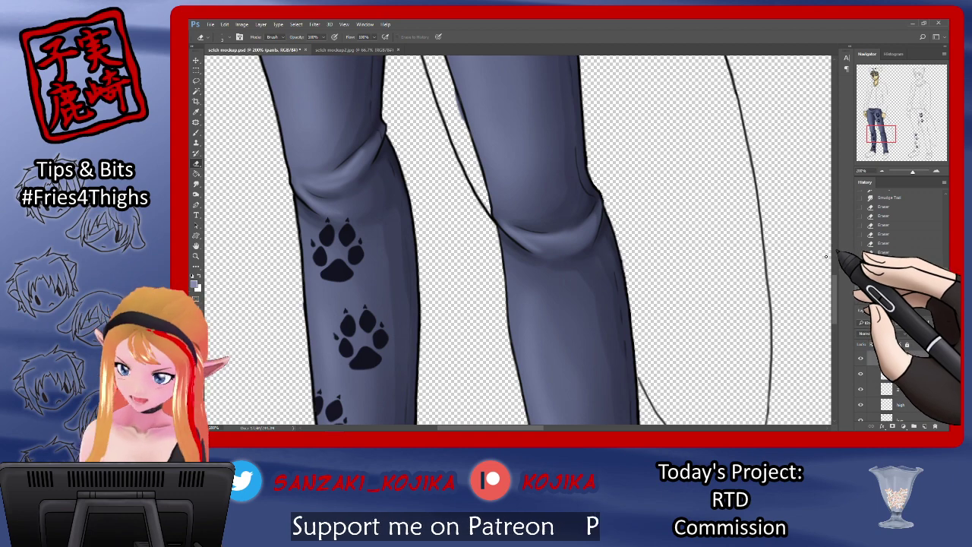
Clean up stray jeans colour along the outlines of both lower legs down to the cuffs with the Eraser
{"action": "left_click_drag", "start_coordinate": [835, 274], "coordinate": [832, 304]}
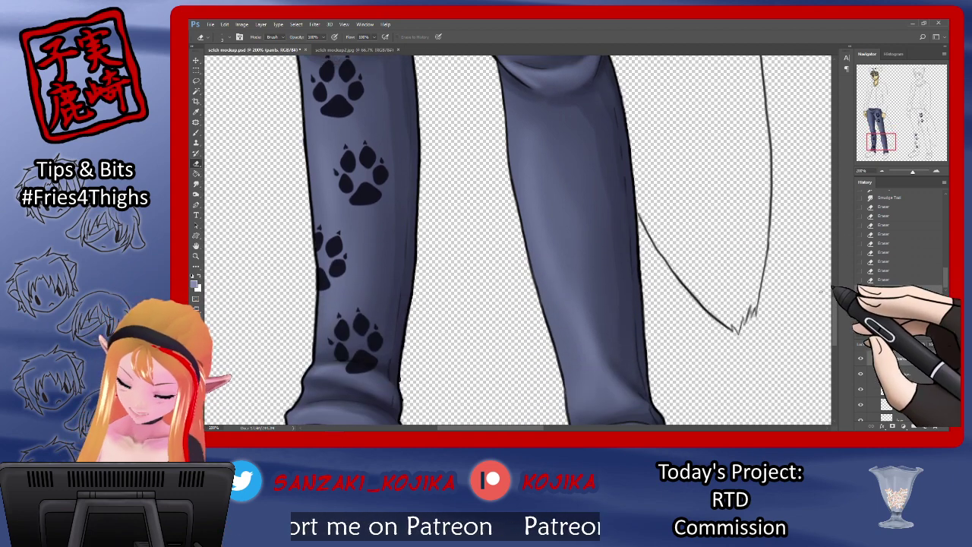
{"action": "left_click_drag", "start_coordinate": [645, 296], "coordinate": [645, 284]}
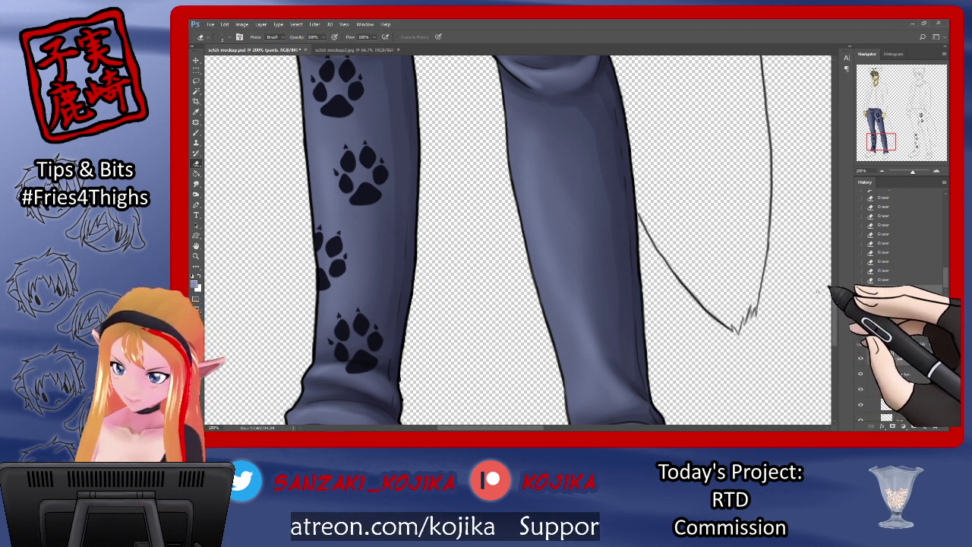
{"action": "left_click_drag", "start_coordinate": [833, 307], "coordinate": [834, 311]}
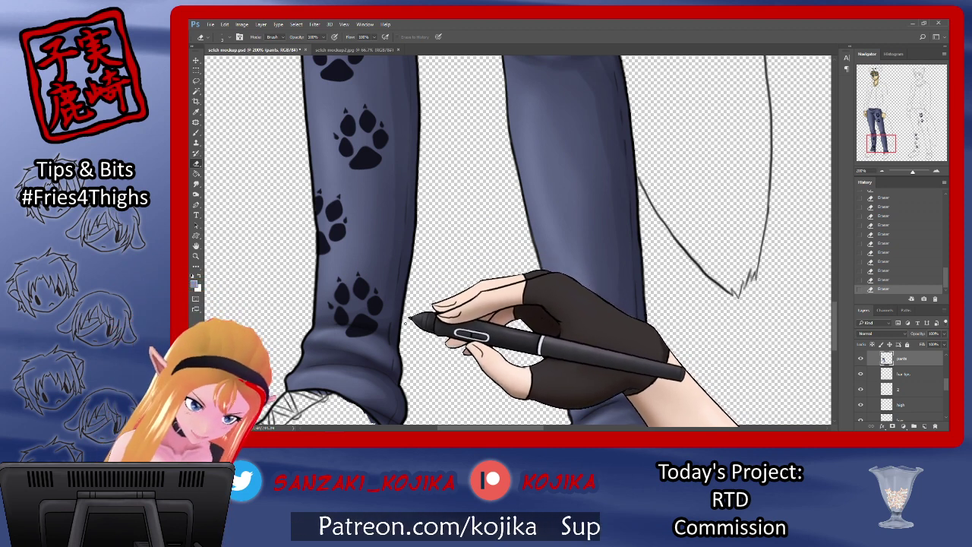
{"action": "left_click_drag", "start_coordinate": [839, 296], "coordinate": [837, 323]}
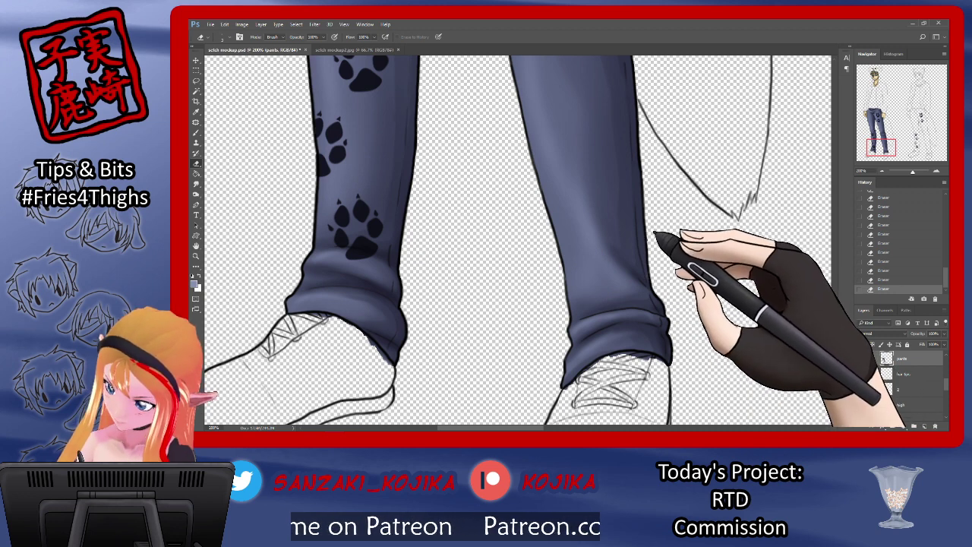
{"action": "left_click_drag", "start_coordinate": [687, 188], "coordinate": [753, 199]}
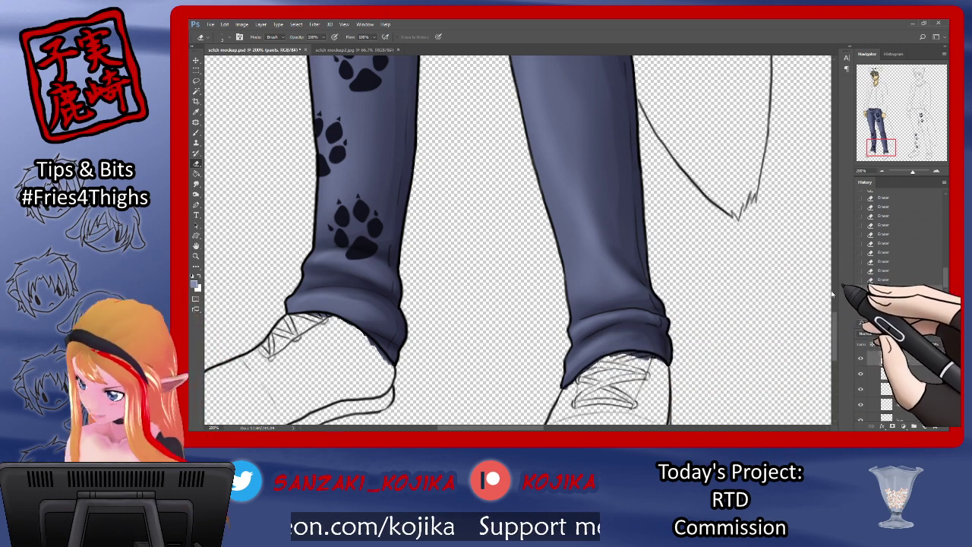
Switch to the coloured reference mockup and sample the light grey of the striped shirt
{"action": "scroll", "coordinate": [822, 269], "scroll_direction": "up", "scroll_amount": 10}
{"action": "scroll", "coordinate": [833, 232], "scroll_direction": "up", "scroll_amount": 5}
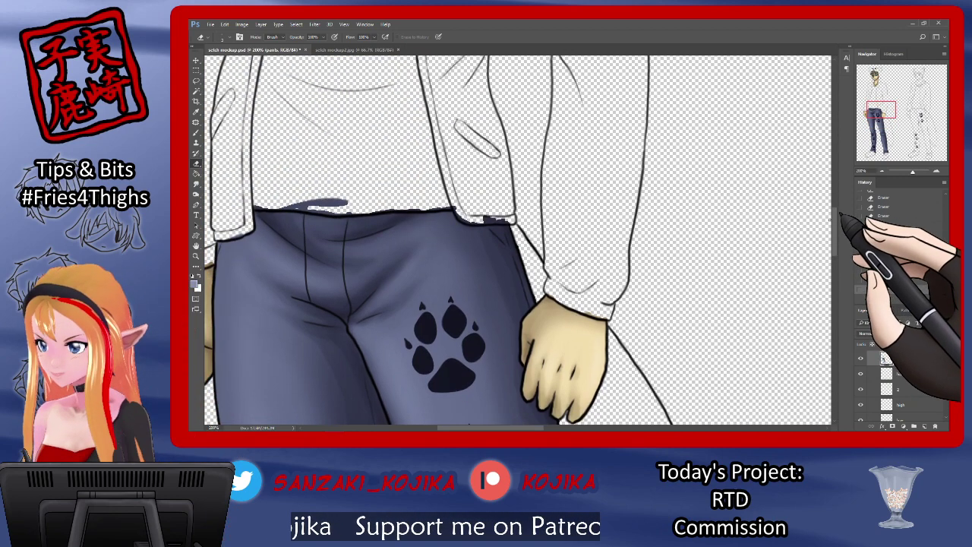
{"action": "scroll", "coordinate": [832, 222], "scroll_direction": "down", "scroll_amount": 3}
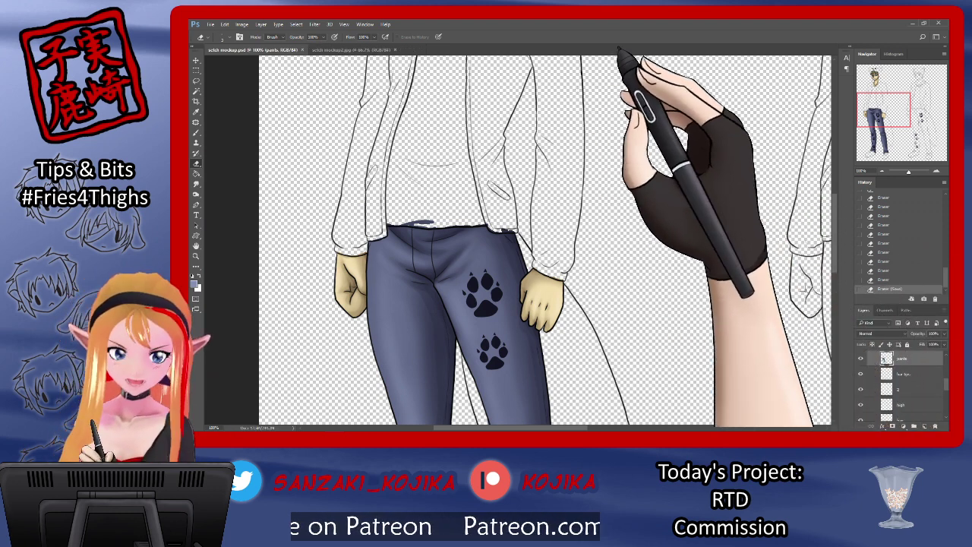
{"action": "left_click", "coordinate": [347, 50]}
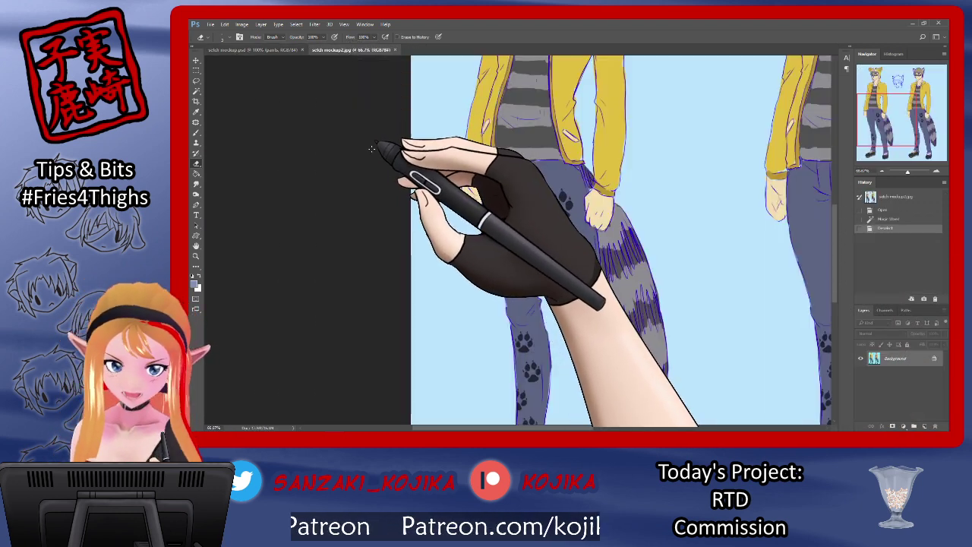
{"action": "scroll", "coordinate": [385, 147], "scroll_direction": "up", "scroll_amount": 5}
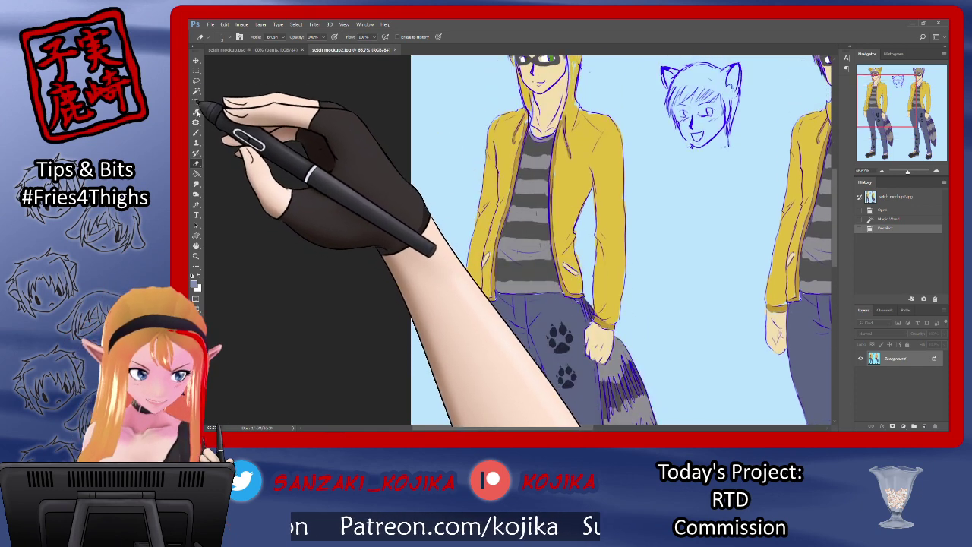
{"action": "left_click", "coordinate": [196, 111]}
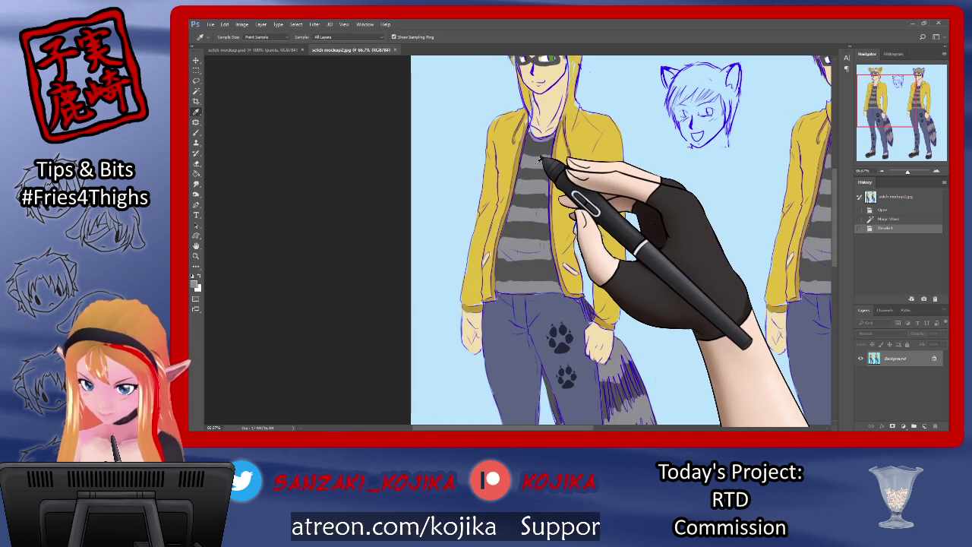
Return to the main drawing and select the shirt area on the line layer with the Magic Wand
{"action": "left_click", "coordinate": [196, 91]}
{"action": "left_click", "coordinate": [251, 50]}
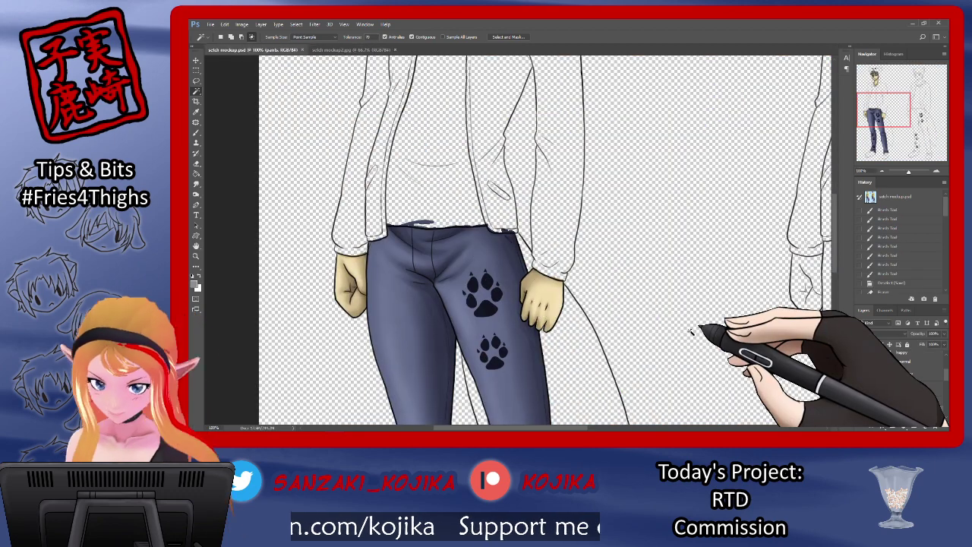
{"action": "left_click", "coordinate": [895, 389]}
{"action": "scroll", "coordinate": [472, 249], "scroll_direction": "up", "scroll_amount": 4}
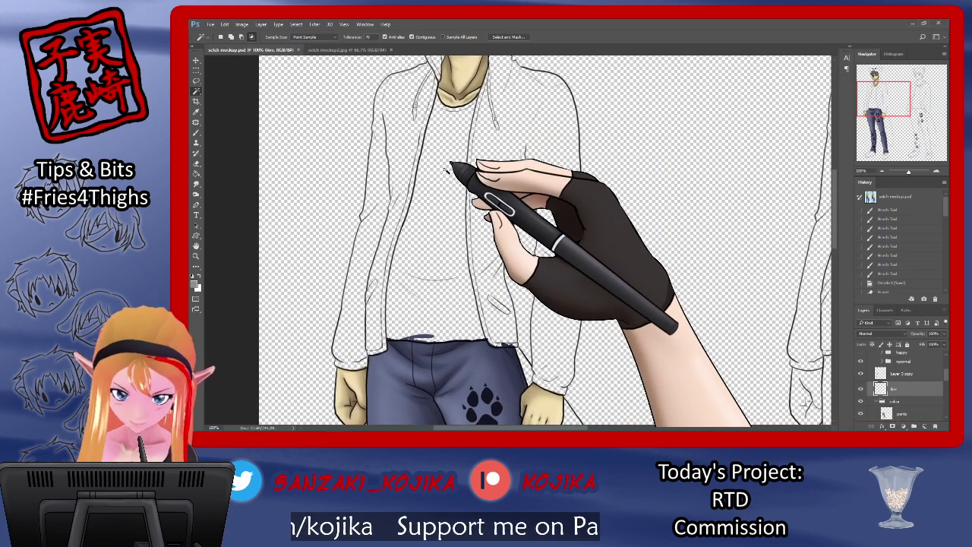
{"action": "left_click", "coordinate": [447, 170]}
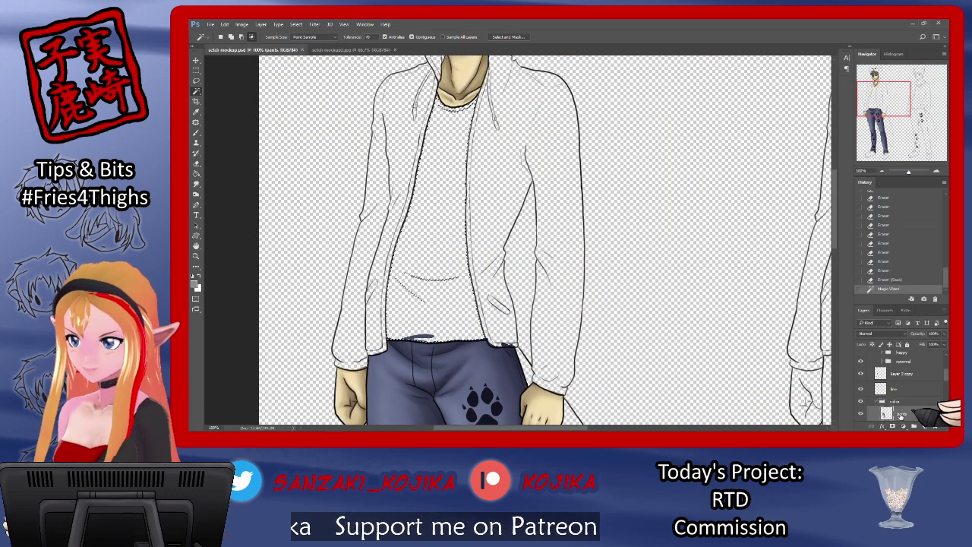
Create a layer named "shirt", fill the selected shirt area with the sampled grey, and clear the selection
{"action": "key", "text": "ctrl+shift+n"}
{"action": "type", "text": "shirt"}
{"action": "key", "text": "Return"}
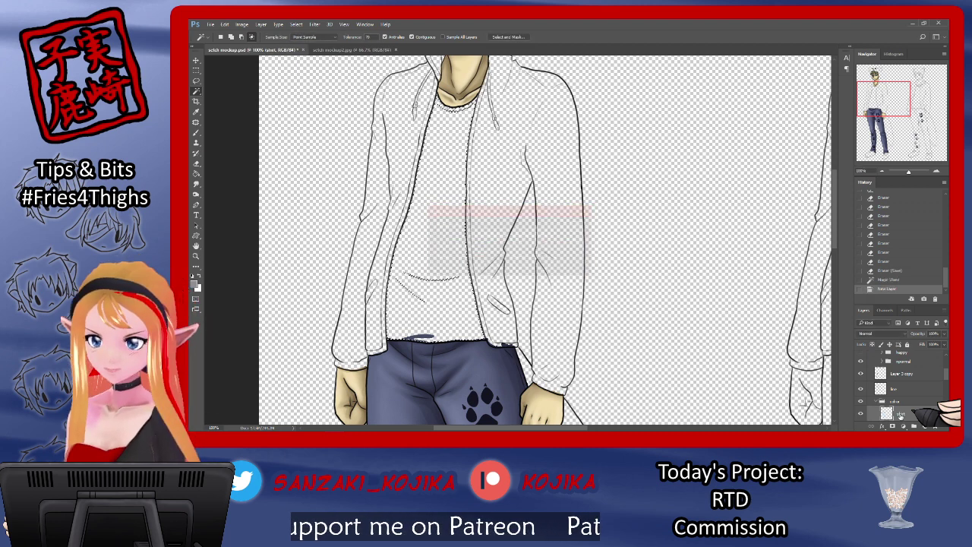
{"action": "left_click", "coordinate": [196, 173]}
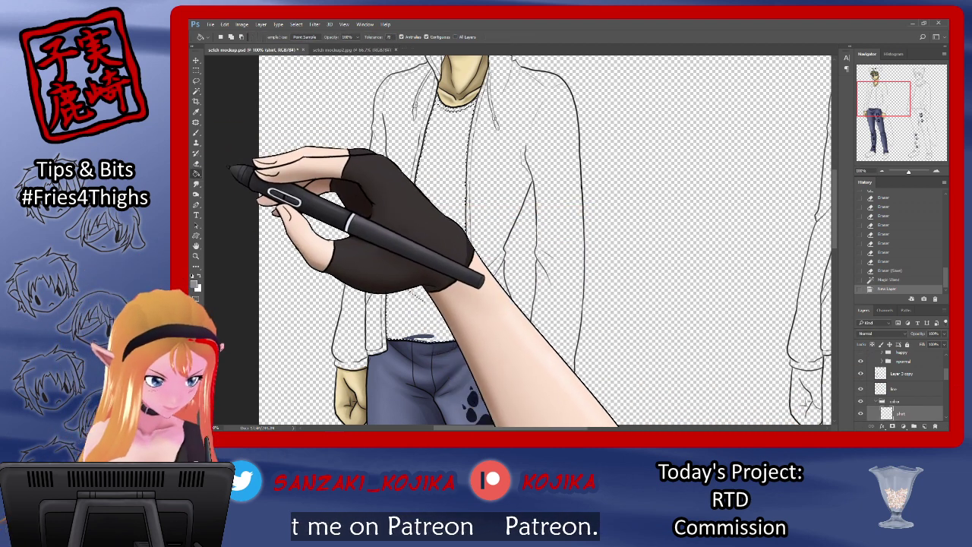
{"action": "left_click", "coordinate": [450, 167]}
{"action": "key", "text": "ctrl+d"}
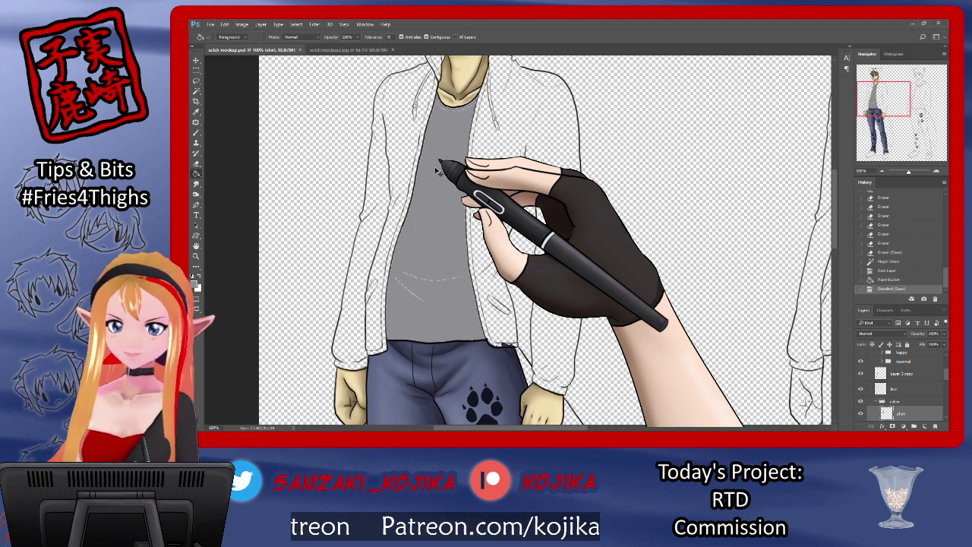
{"action": "key", "text": "ctrl+plus"}
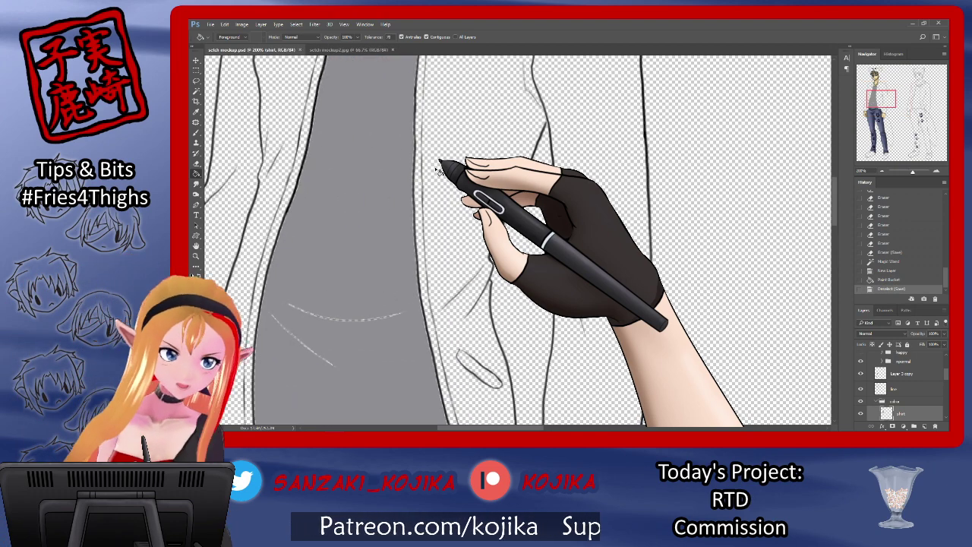
Set up the Brush with a 4 px size, 100% opacity and 100% flow
{"action": "left_click", "coordinate": [196, 132]}
{"action": "left_click", "coordinate": [221, 36]}
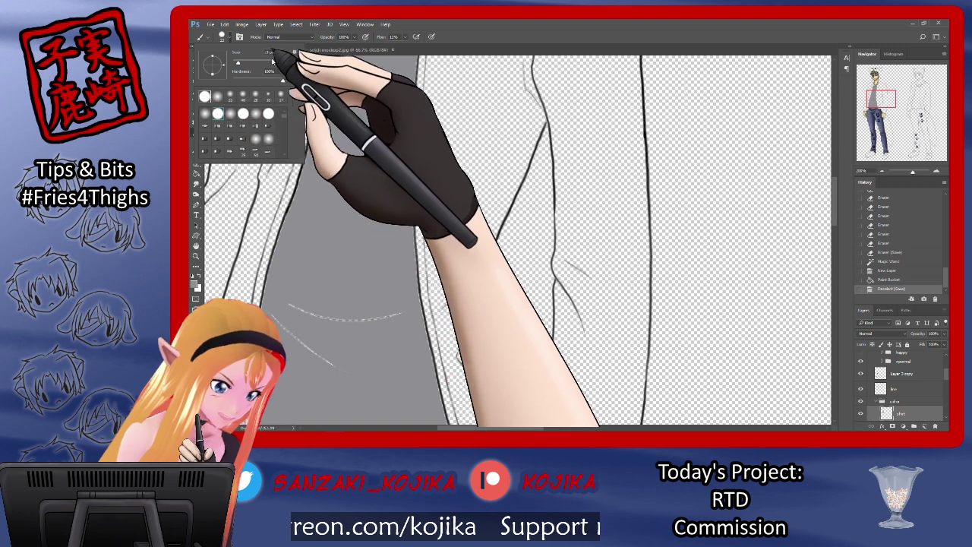
{"action": "type", "text": "4"}
{"action": "key", "text": "Return"}
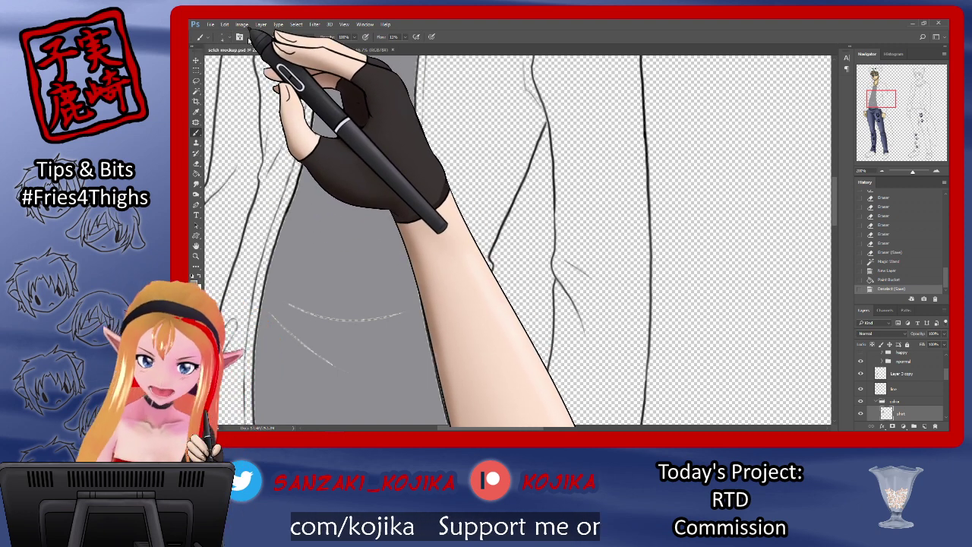
{"action": "key", "text": "shift+0"}
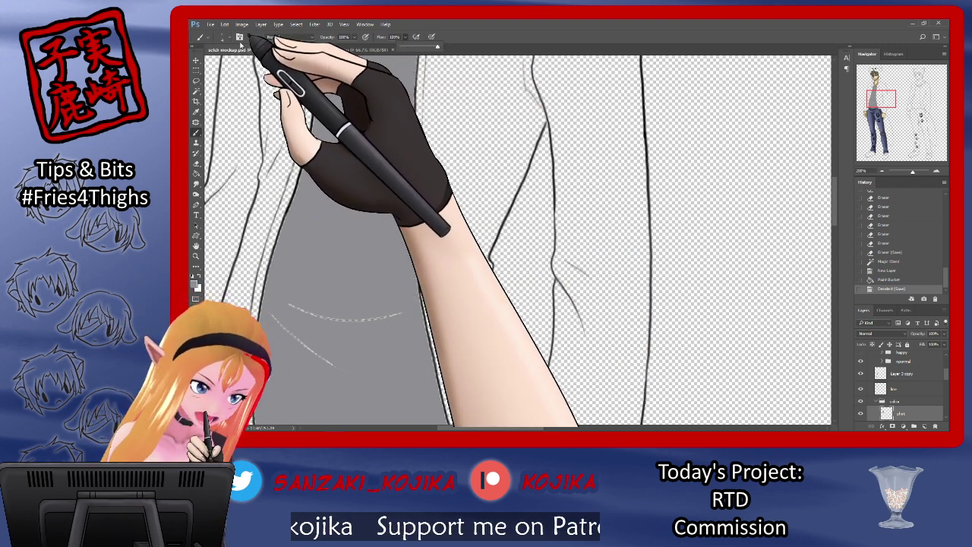
{"action": "left_click", "coordinate": [223, 38]}
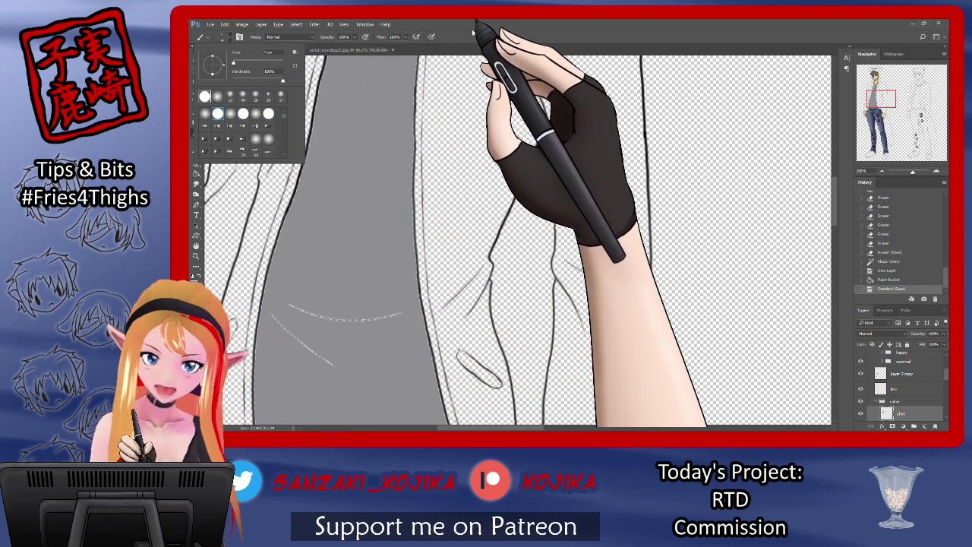
{"action": "left_click", "coordinate": [483, 32]}
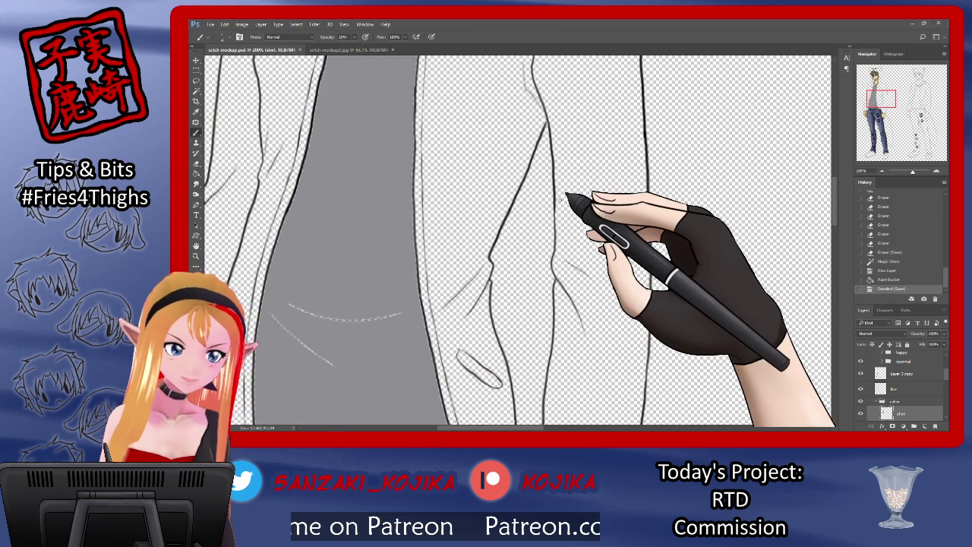
{"action": "key", "text": "0"}
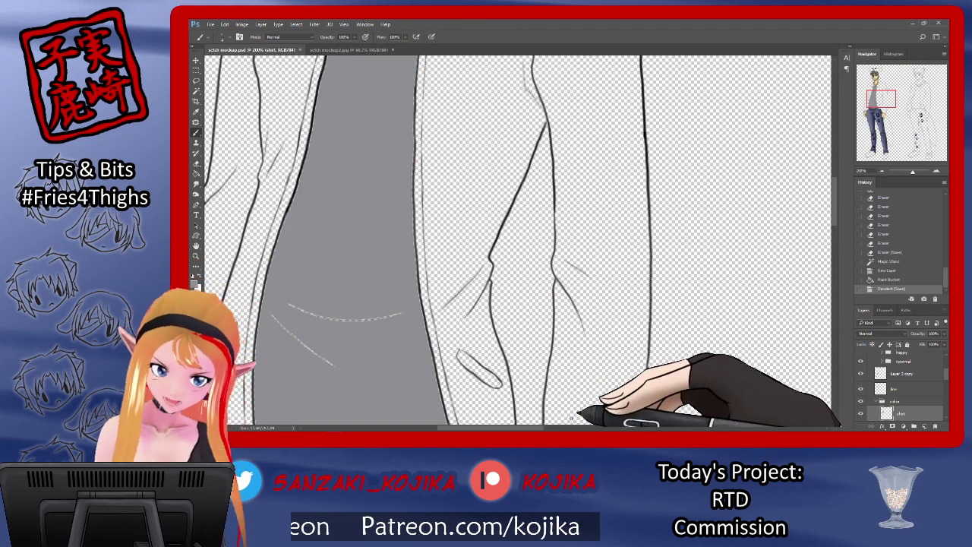
Paint grey into the gaps along the shirt's collar line and upper side edges on the shirt layer
{"action": "left_click_drag", "start_coordinate": [537, 428], "coordinate": [508, 428]}
{"action": "left_click_drag", "start_coordinate": [835, 223], "coordinate": [836, 201]}
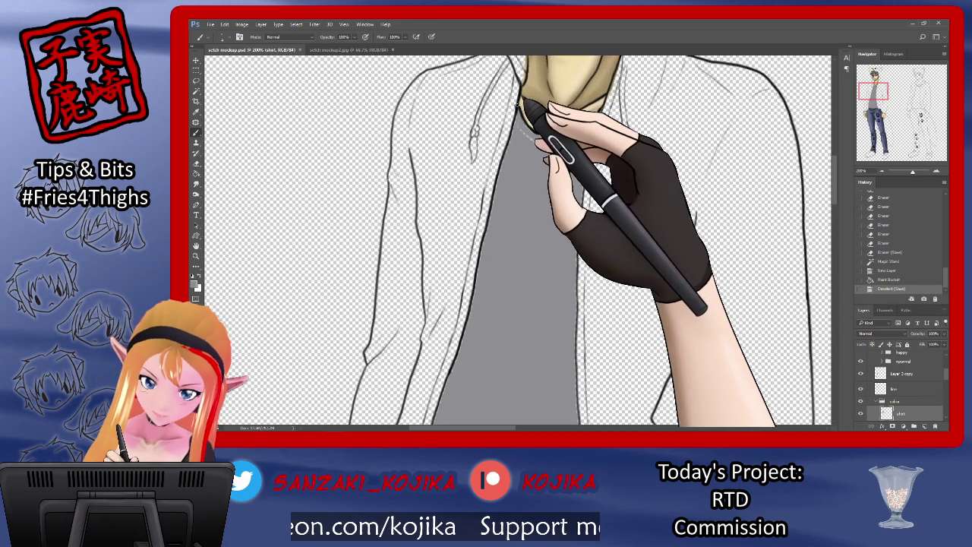
{"action": "left_click_drag", "start_coordinate": [536, 125], "coordinate": [553, 139]}
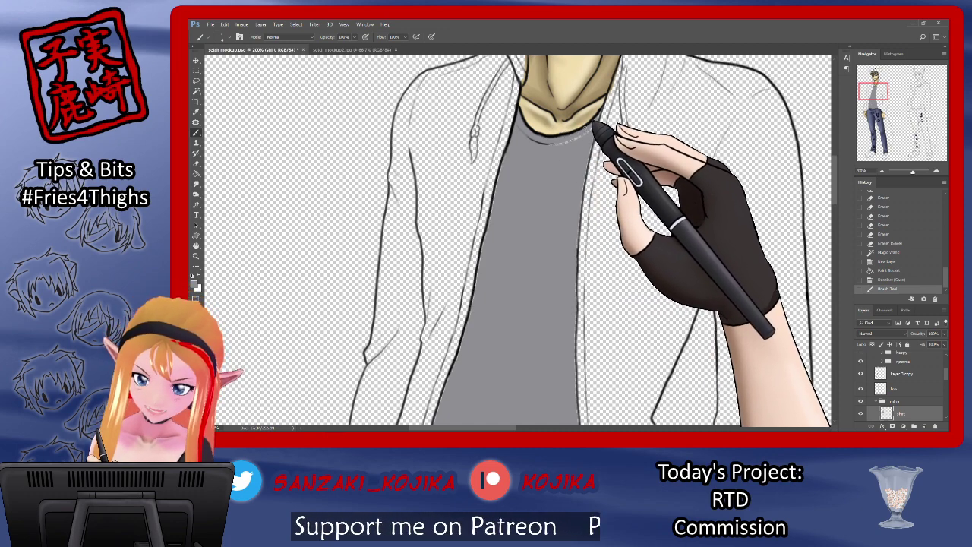
{"action": "left_click_drag", "start_coordinate": [560, 137], "coordinate": [600, 124]}
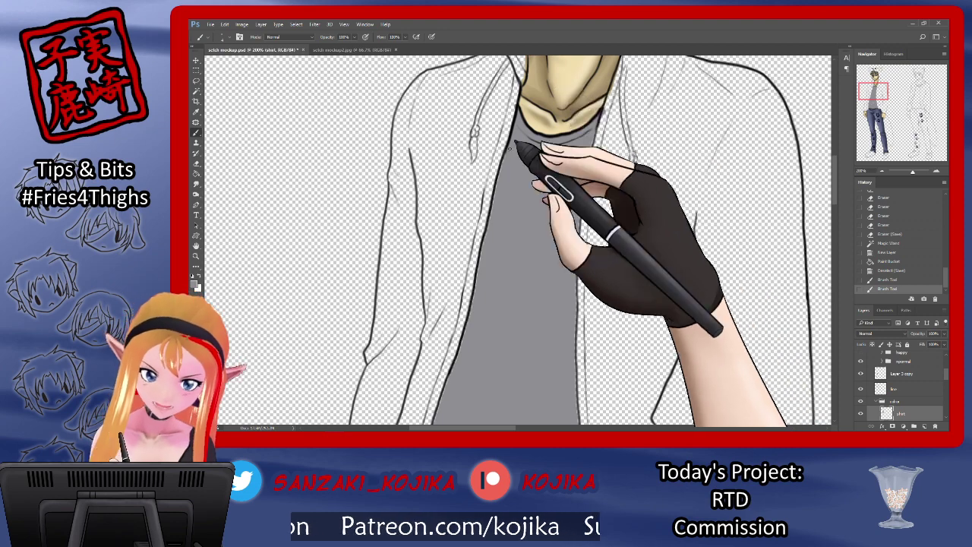
{"action": "mouse_move", "coordinate": [510, 150]}
{"action": "left_mouse_down"}
{"action": "mouse_move", "coordinate": [495, 207]}
{"action": "mouse_move", "coordinate": [502, 181]}
{"action": "left_mouse_up"}
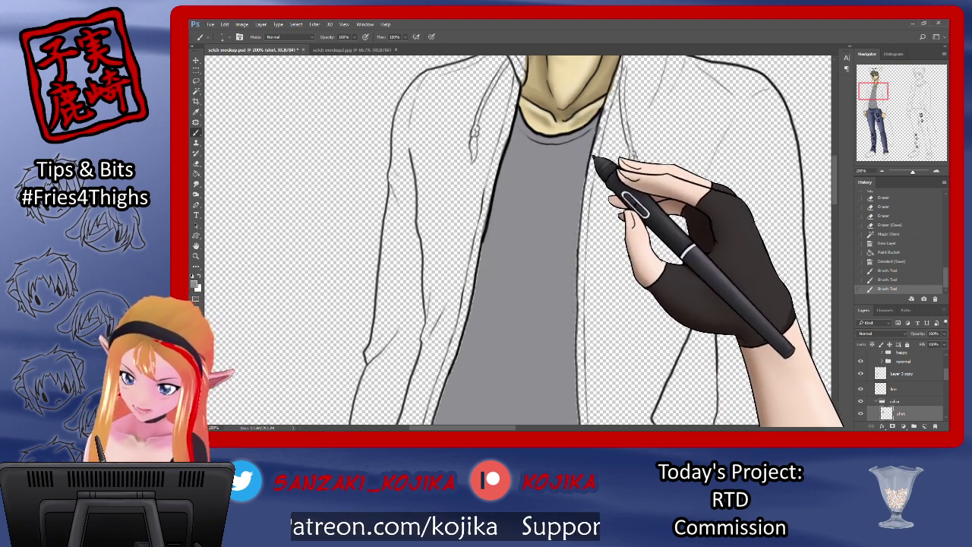
{"action": "left_click_drag", "start_coordinate": [580, 275], "coordinate": [580, 295]}
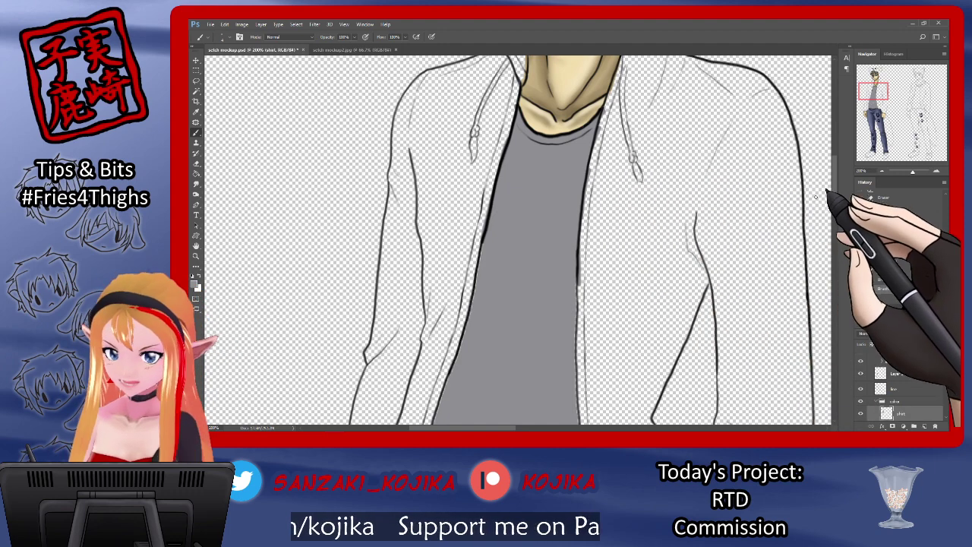
Fill the unpainted gaps along the shirt's middle side edges and the belly fold lines with grey
{"action": "left_click_drag", "start_coordinate": [835, 195], "coordinate": [832, 210]}
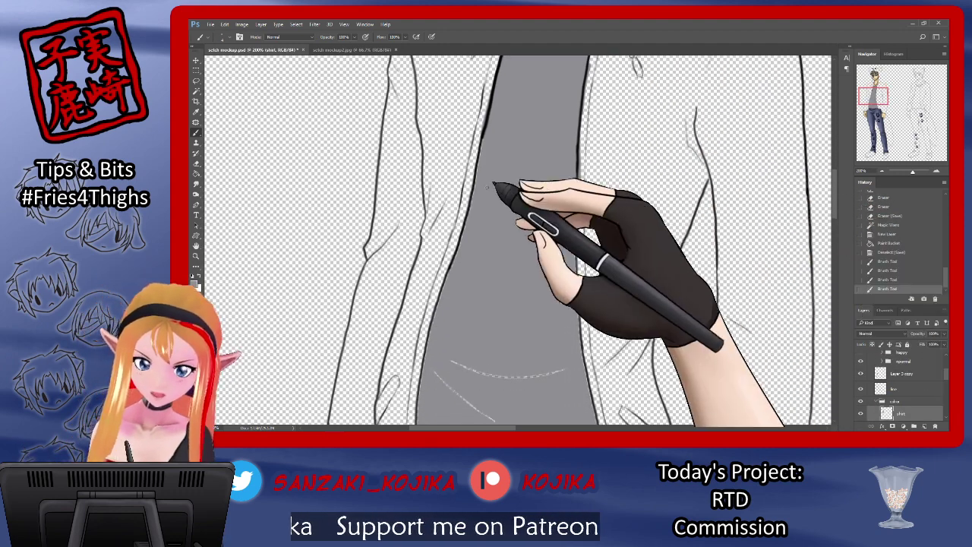
{"action": "left_click_drag", "start_coordinate": [476, 211], "coordinate": [456, 277]}
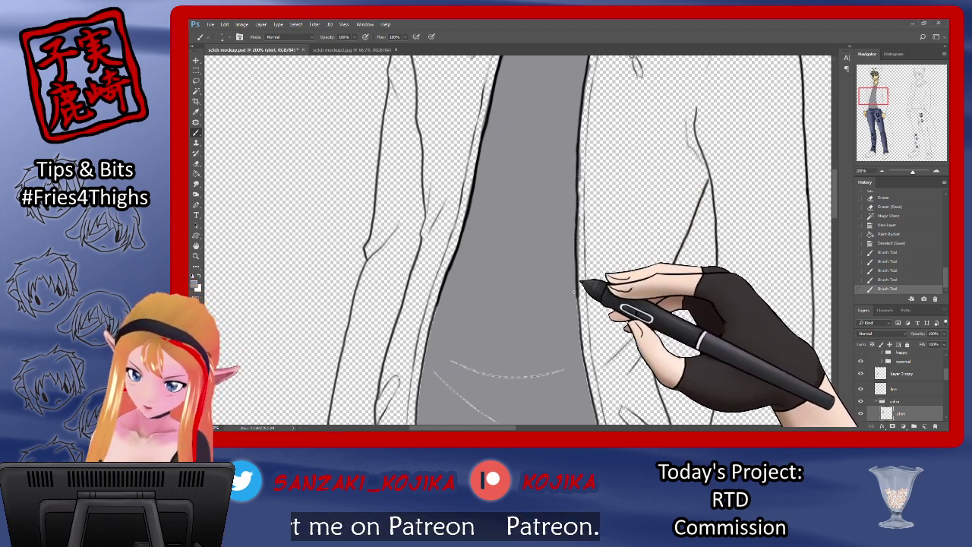
{"action": "left_click_drag", "start_coordinate": [582, 335], "coordinate": [581, 306]}
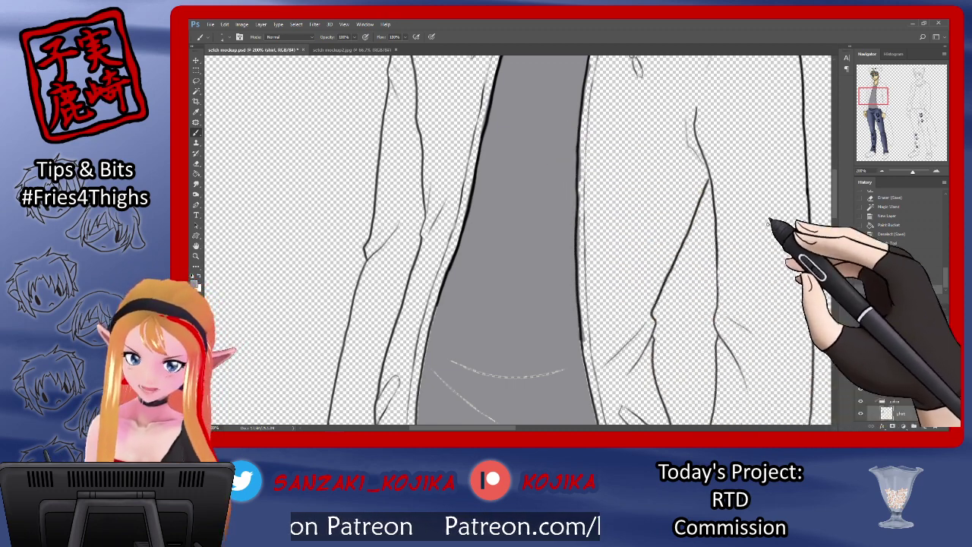
{"action": "left_click_drag", "start_coordinate": [833, 216], "coordinate": [833, 238]}
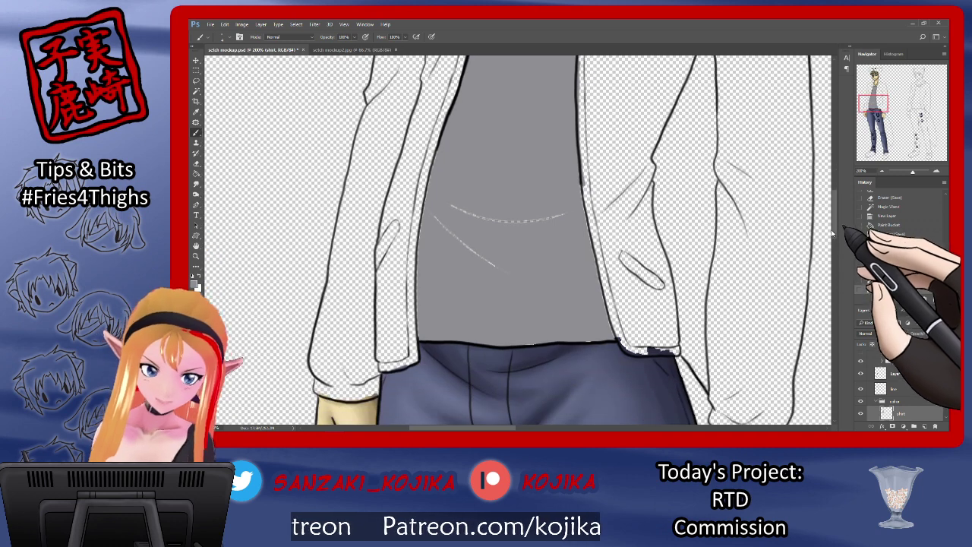
{"action": "mouse_move", "coordinate": [451, 204]}
{"action": "left_mouse_down"}
{"action": "mouse_move", "coordinate": [563, 216]}
{"action": "mouse_move", "coordinate": [475, 251]}
{"action": "left_mouse_up"}
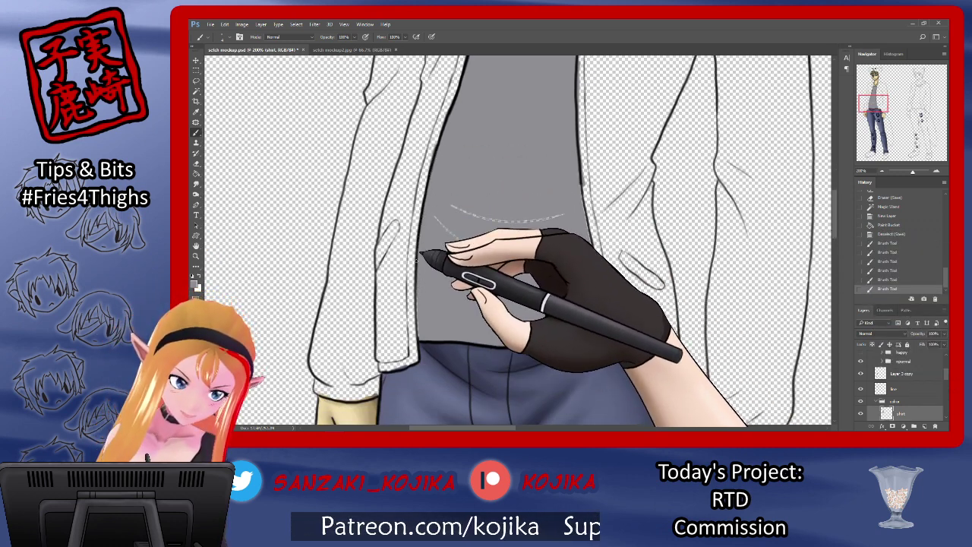
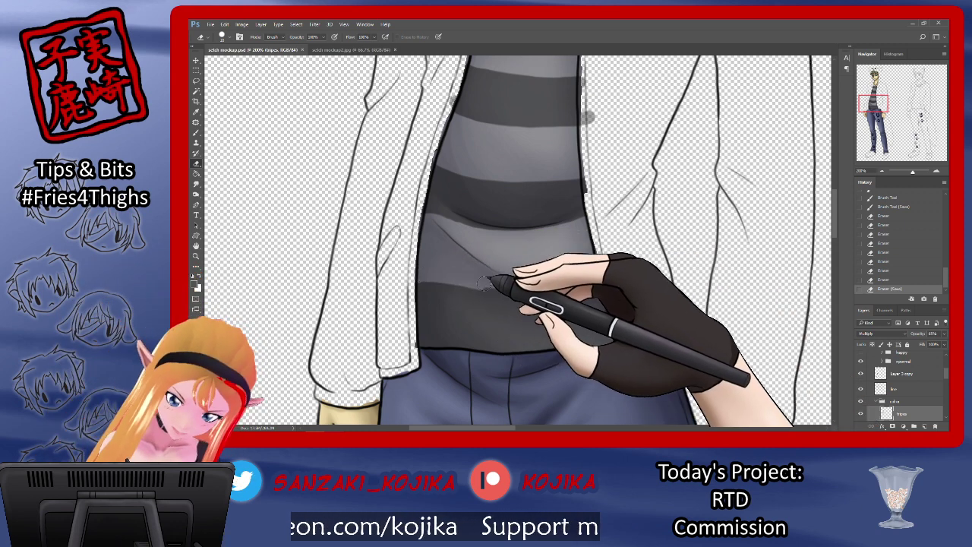
Clean up the stripes layer with the Eraser, then brush the dark belly stripe out to both shirt edges
{"action": "left_click_drag", "start_coordinate": [617, 272], "coordinate": [614, 263]}
{"action": "left_click", "coordinate": [196, 132]}
{"action": "mouse_move", "coordinate": [422, 177]}
{"action": "left_mouse_down"}
{"action": "mouse_move", "coordinate": [456, 203]}
{"action": "mouse_move", "coordinate": [447, 212]}
{"action": "mouse_move", "coordinate": [532, 225]}
{"action": "mouse_move", "coordinate": [586, 210]}
{"action": "left_mouse_up"}
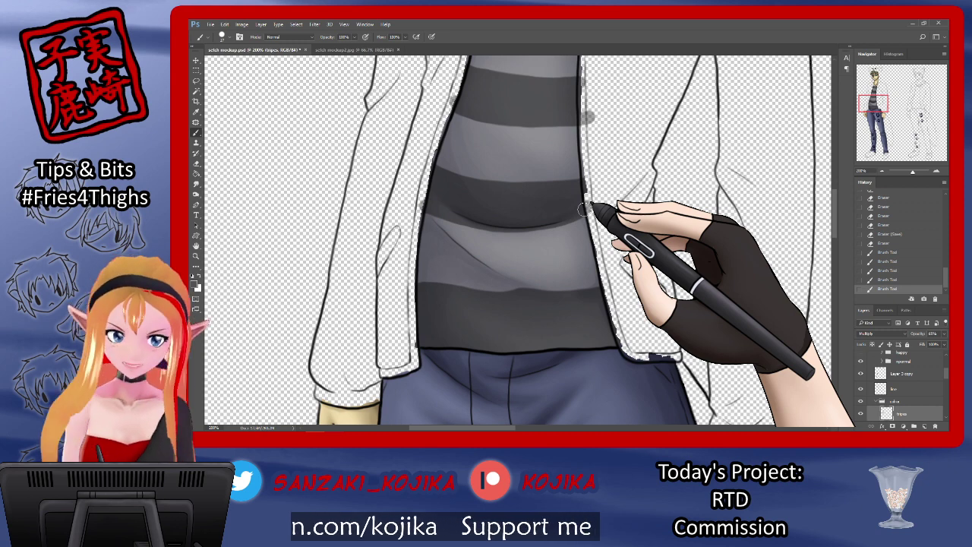
{"action": "left_click_drag", "start_coordinate": [560, 191], "coordinate": [591, 183]}
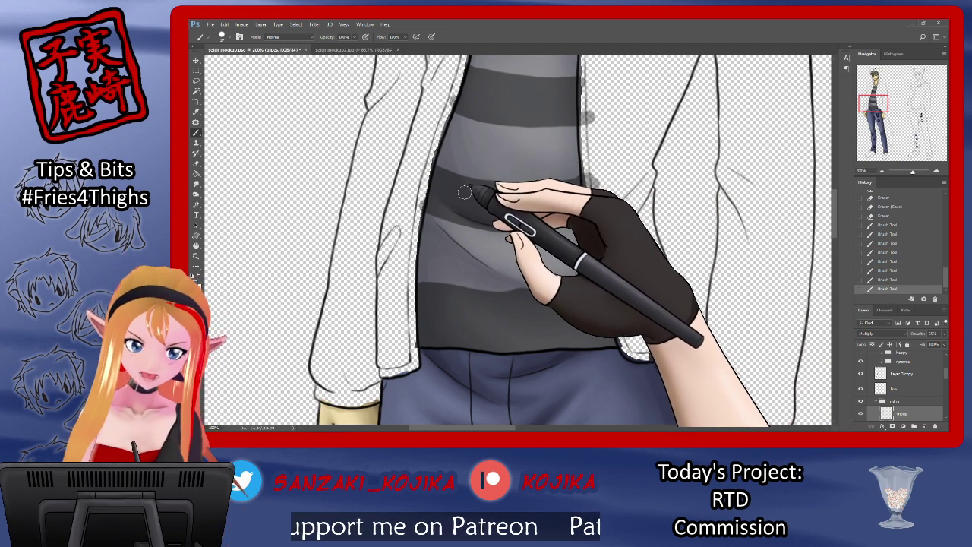
{"action": "left_click_drag", "start_coordinate": [431, 166], "coordinate": [456, 195]}
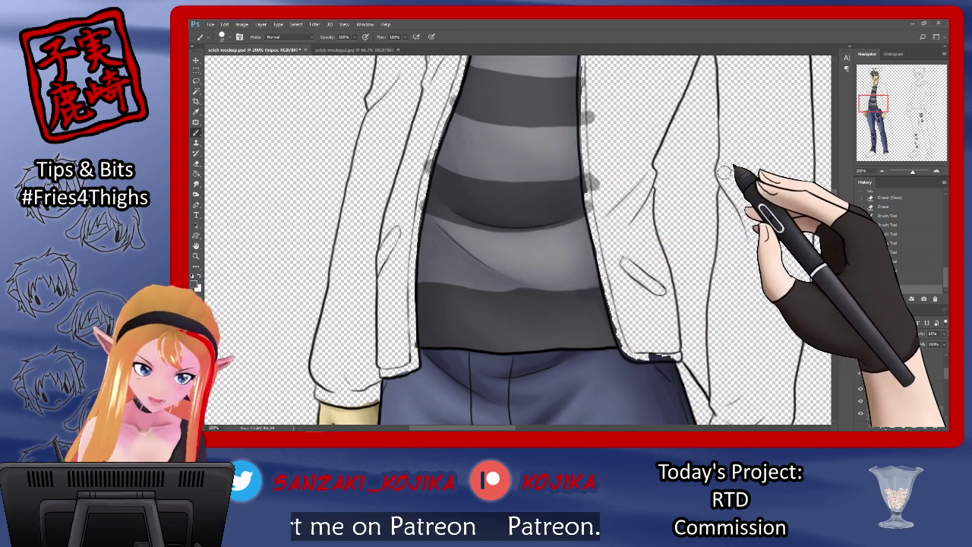
{"action": "mouse_move", "coordinate": [436, 164]}
{"action": "left_mouse_down"}
{"action": "mouse_move", "coordinate": [466, 187]}
{"action": "mouse_move", "coordinate": [452, 171]}
{"action": "left_mouse_up"}
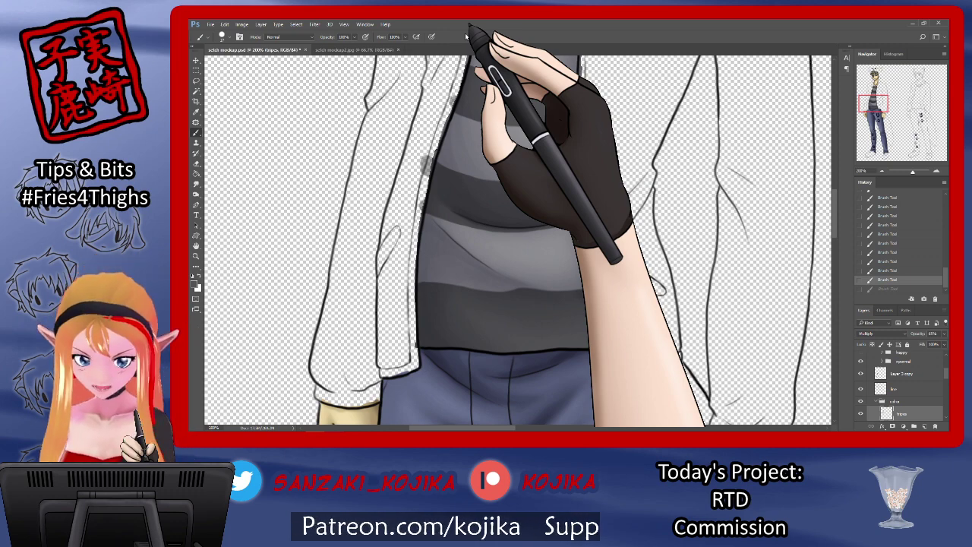
Sample the jacket's yellow from the coloured reference mockup and return to the main drawing with the Magic Wand
{"action": "left_click_drag", "start_coordinate": [834, 233], "coordinate": [835, 199]}
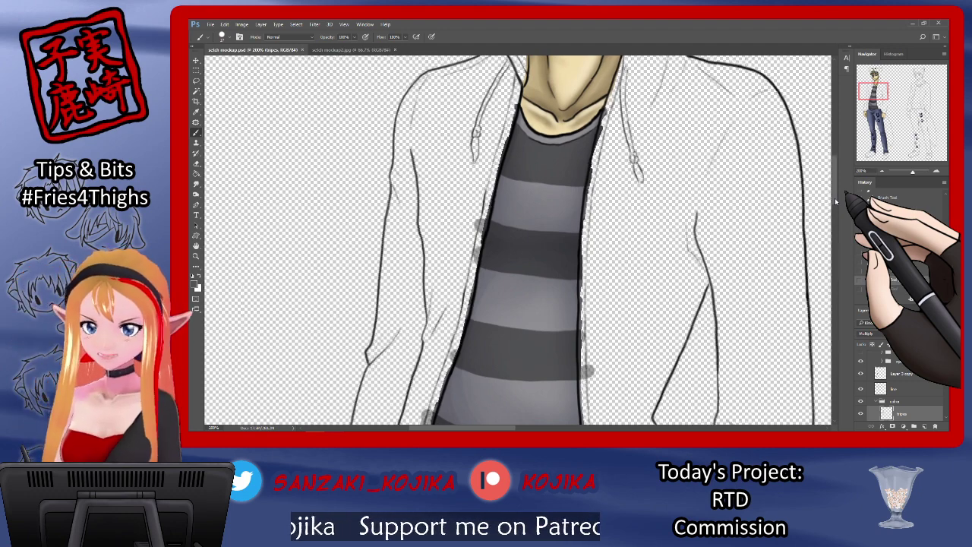
{"action": "key", "text": "ctrl+minus"}
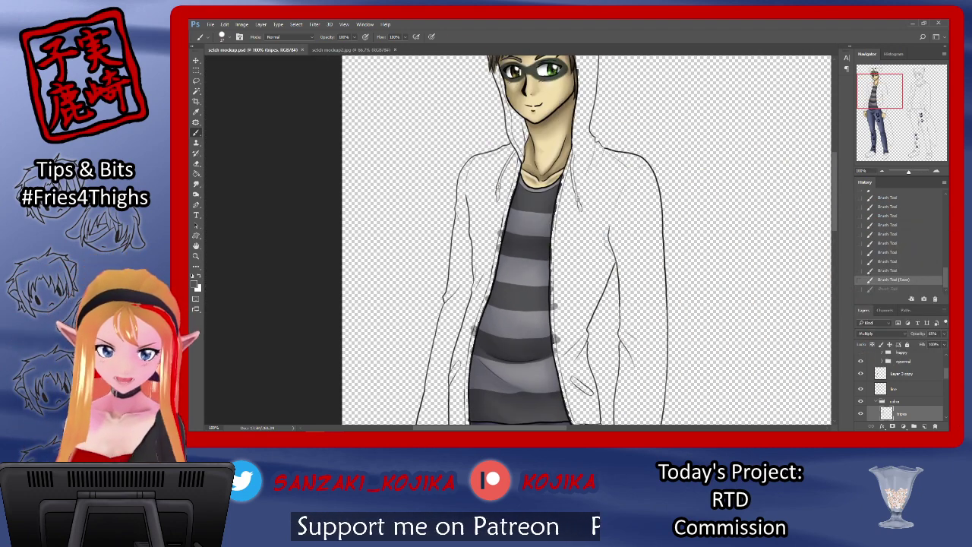
{"action": "left_click", "coordinate": [351, 50]}
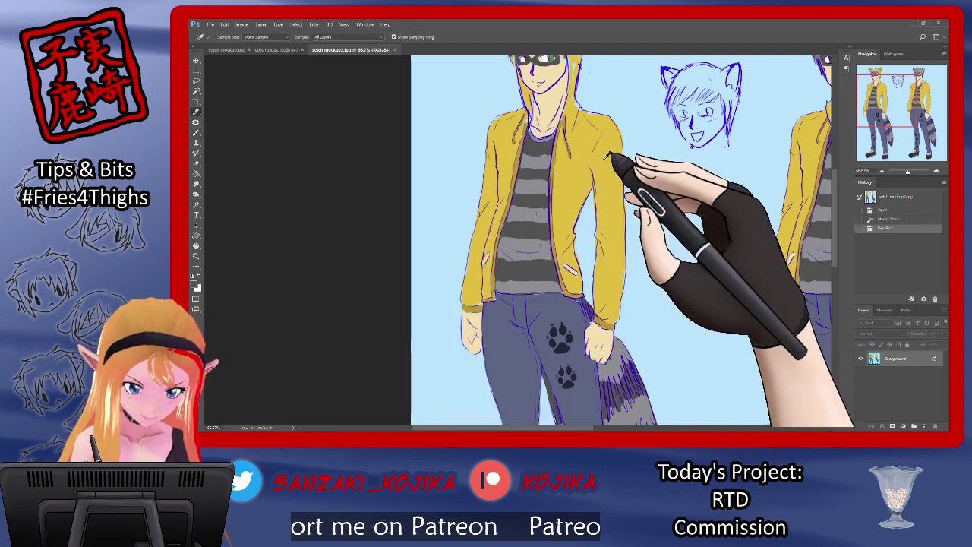
{"action": "left_click", "coordinate": [196, 111]}
{"action": "left_click", "coordinate": [553, 174]}
{"action": "left_click", "coordinate": [196, 91]}
{"action": "left_click", "coordinate": [255, 50]}
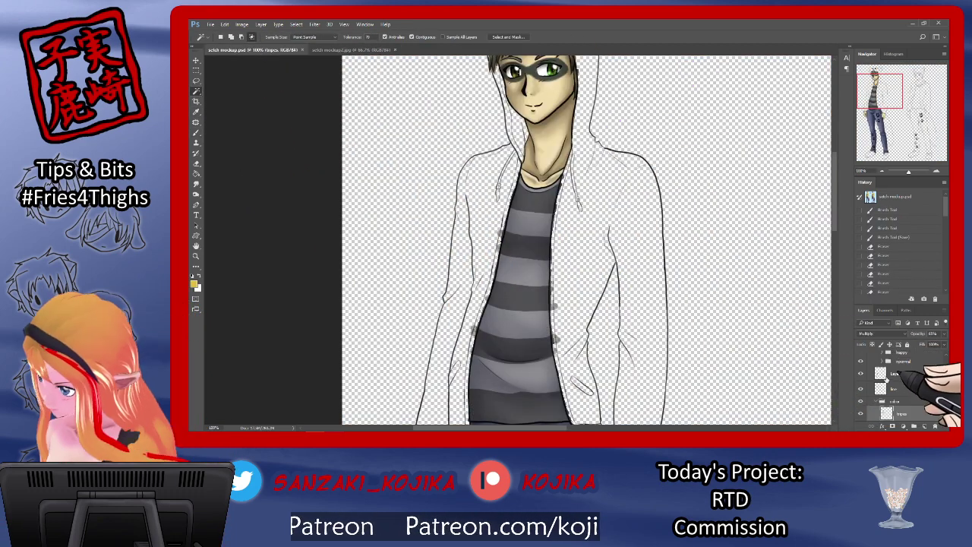
Select the jacket's body, sleeve and hood areas on the line layer with the Magic Wand, checking the reference mockup
{"action": "left_click", "coordinate": [892, 388]}
{"action": "scroll", "coordinate": [616, 190], "scroll_direction": "up", "scroll_amount": 3}
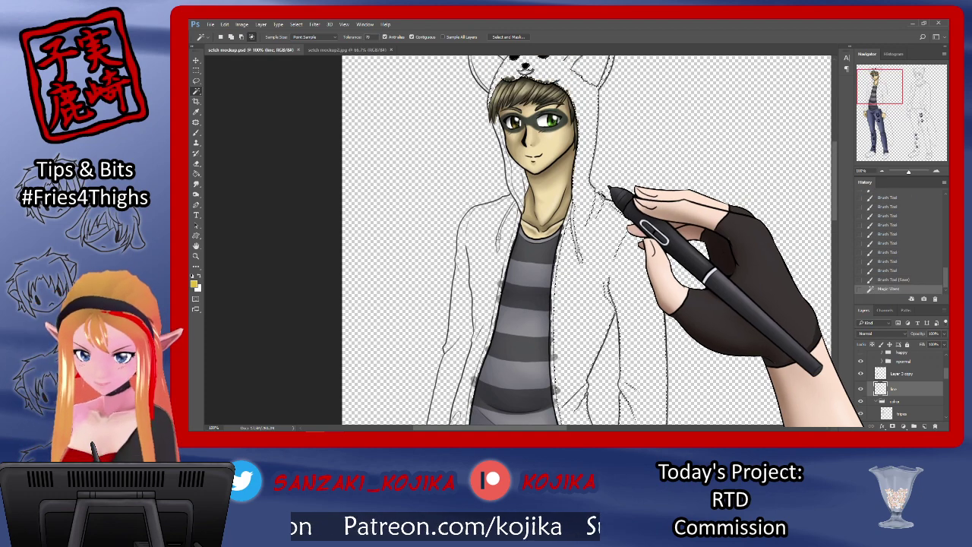
{"action": "left_click", "coordinate": [610, 190]}
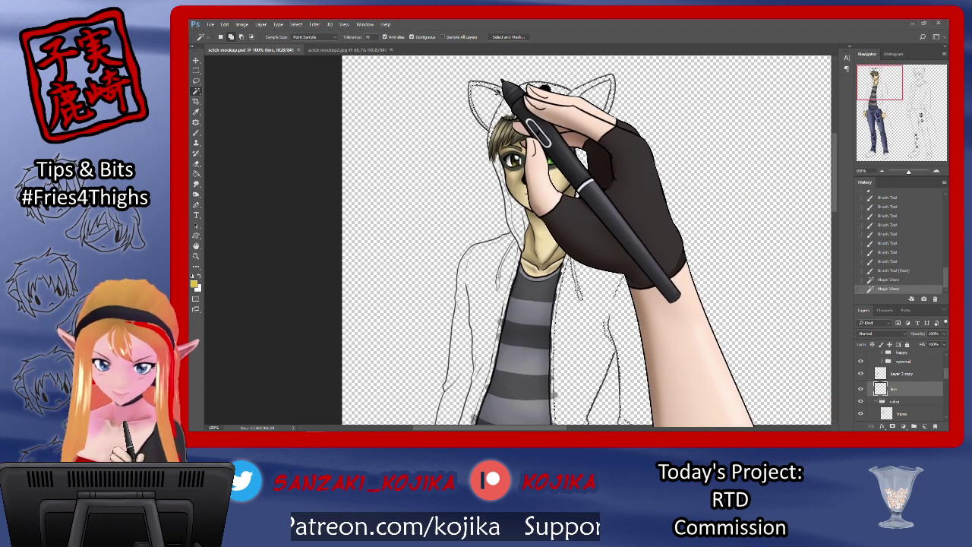
{"action": "left_click", "coordinate": [522, 209]}
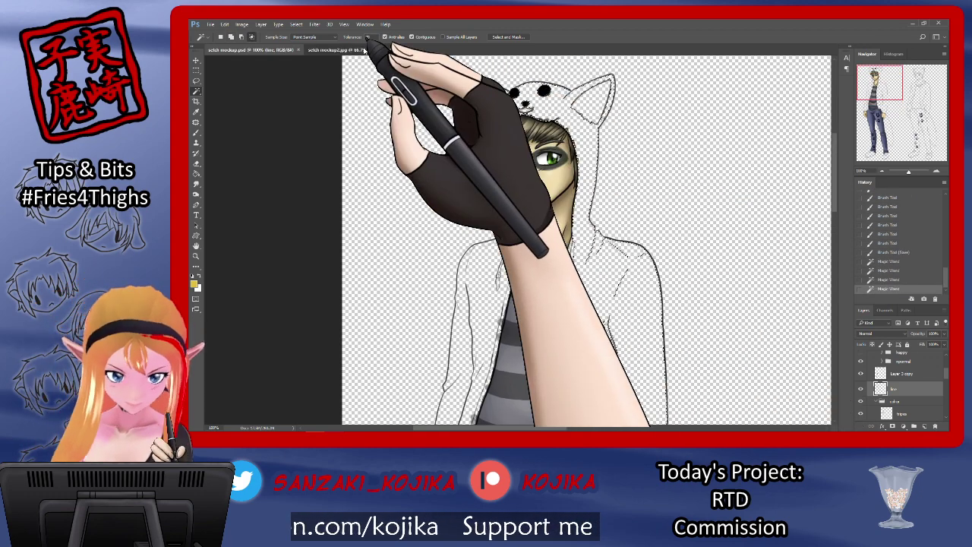
{"action": "left_click", "coordinate": [357, 49]}
{"action": "left_click", "coordinate": [266, 50]}
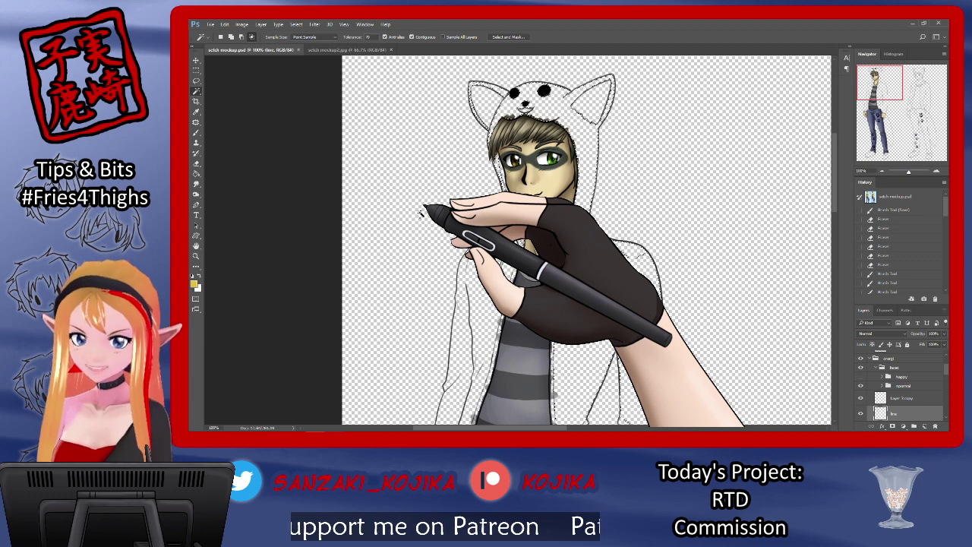
{"action": "left_click", "coordinate": [493, 258]}
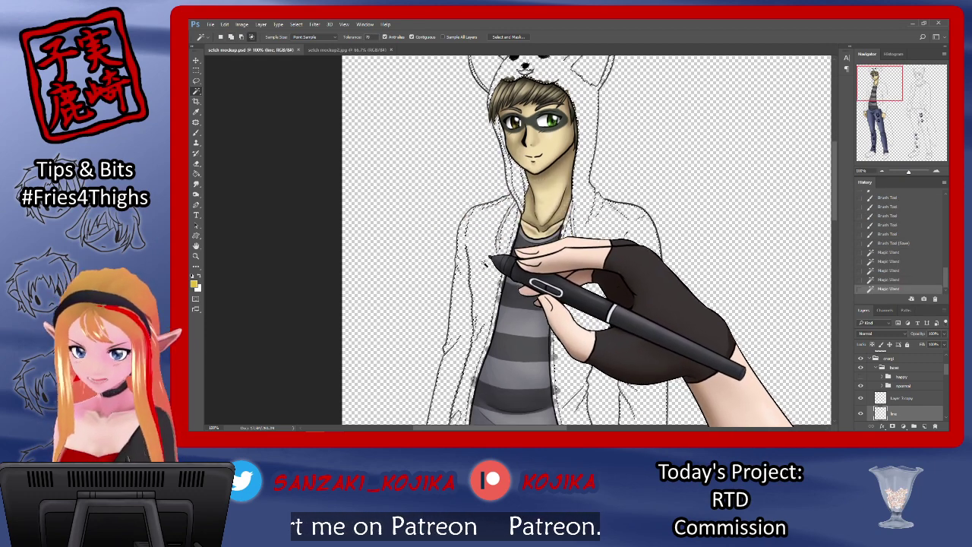
{"action": "scroll", "coordinate": [494, 258], "scroll_direction": "down", "scroll_amount": 5}
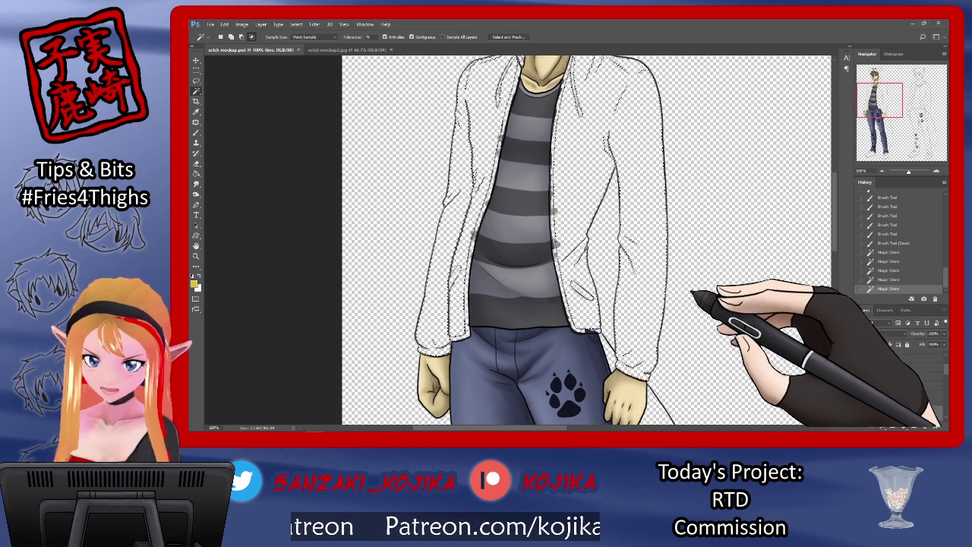
Fill the selected jacket areas with the sampled yellow on a new jacket layer, clear the selection and save the file
{"action": "scroll", "coordinate": [874, 398], "scroll_direction": "down", "scroll_amount": 1}
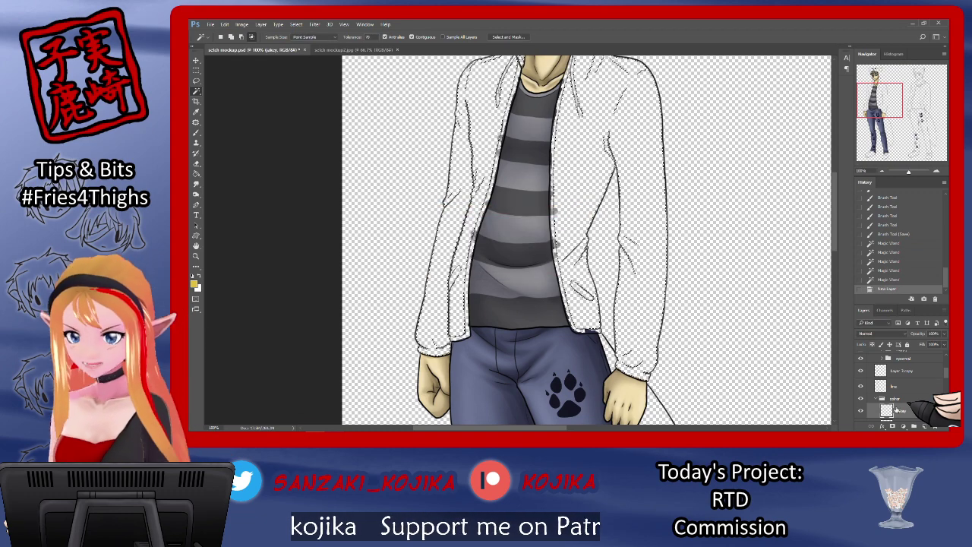
{"action": "key", "text": "g"}
{"action": "left_click", "coordinate": [625, 182]}
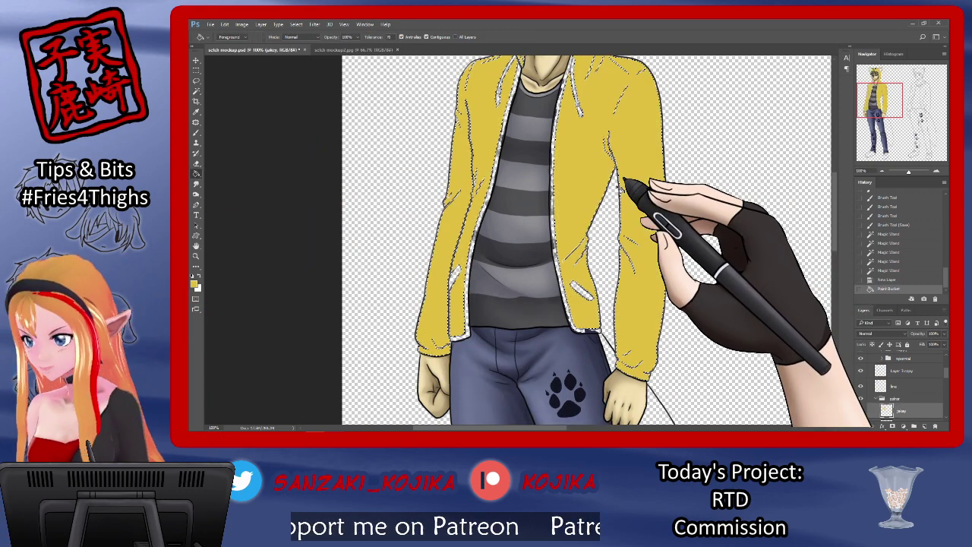
{"action": "key", "text": "ctrl+s"}
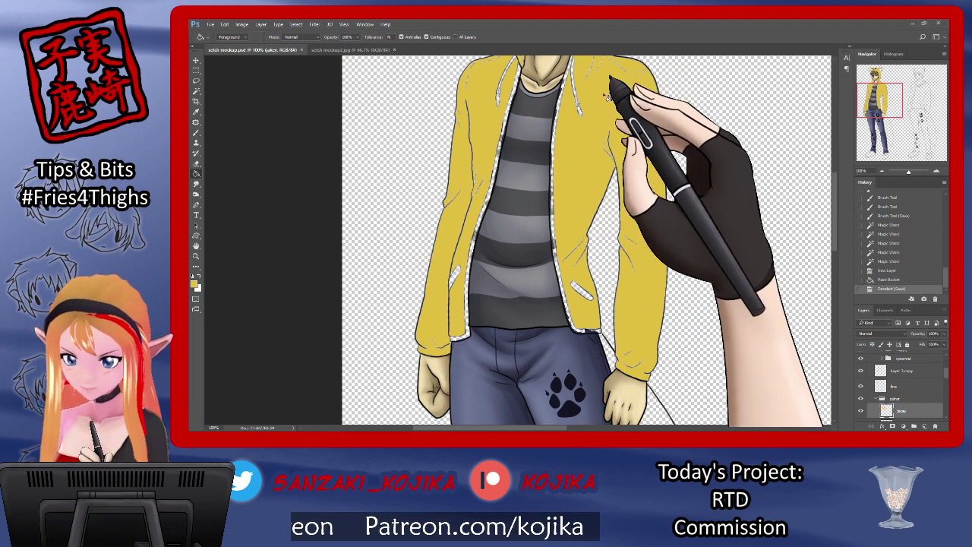
Brush yellow over the unfilled gaps along the jacket's fold lines, sleeves and hood using a hard round brush
{"action": "left_click", "coordinate": [196, 133]}
{"action": "left_click", "coordinate": [230, 38]}
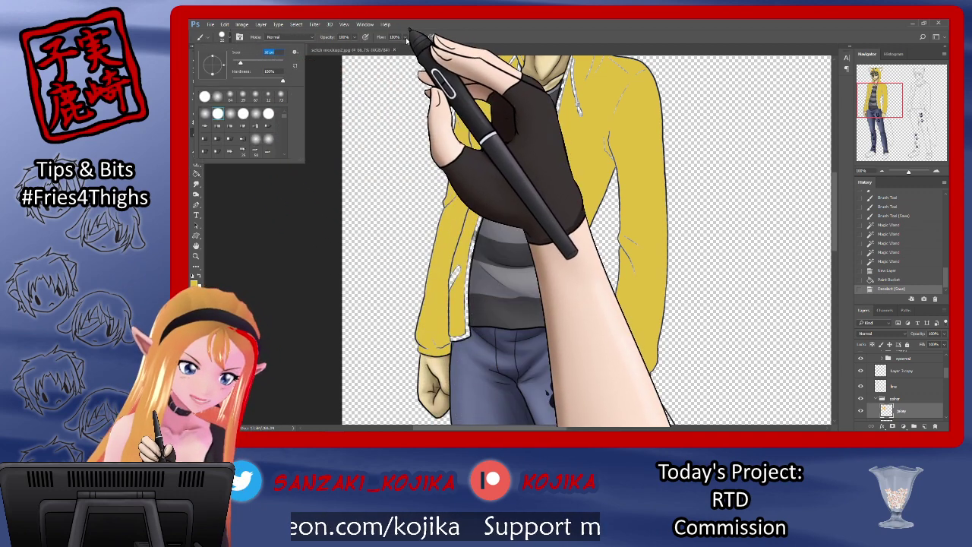
{"action": "mouse_move", "coordinate": [468, 101]}
{"action": "left_mouse_down"}
{"action": "mouse_move", "coordinate": [471, 179]}
{"action": "mouse_move", "coordinate": [478, 169]}
{"action": "mouse_move", "coordinate": [481, 182]}
{"action": "mouse_move", "coordinate": [457, 217]}
{"action": "mouse_move", "coordinate": [463, 189]}
{"action": "mouse_move", "coordinate": [450, 313]}
{"action": "left_mouse_up"}
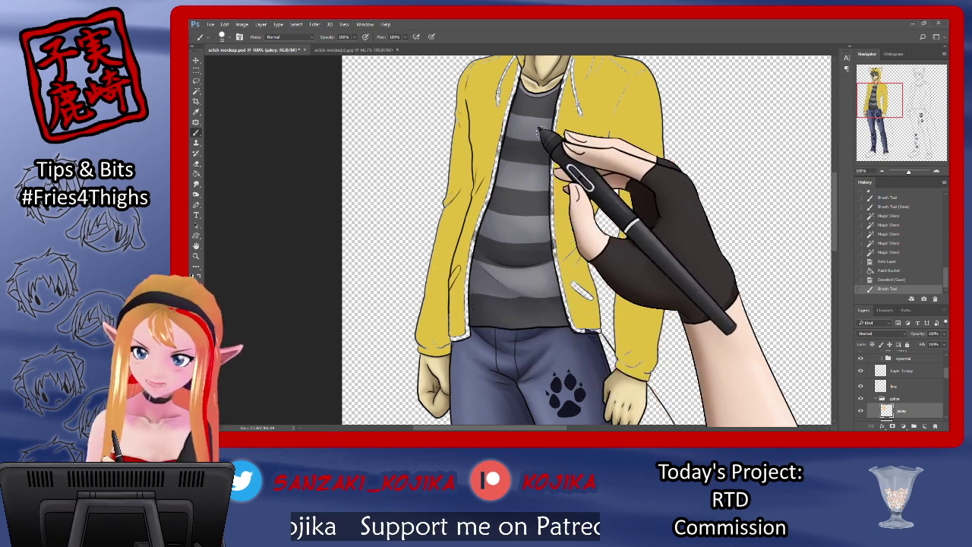
{"action": "mouse_move", "coordinate": [611, 121]}
{"action": "left_mouse_down"}
{"action": "mouse_move", "coordinate": [577, 149]}
{"action": "mouse_move", "coordinate": [589, 70]}
{"action": "mouse_move", "coordinate": [630, 104]}
{"action": "mouse_move", "coordinate": [638, 237]}
{"action": "mouse_move", "coordinate": [635, 268]}
{"action": "left_mouse_up"}
{"action": "mouse_move", "coordinate": [585, 242]}
{"action": "left_mouse_down"}
{"action": "mouse_move", "coordinate": [575, 259]}
{"action": "mouse_move", "coordinate": [581, 249]}
{"action": "left_mouse_up"}
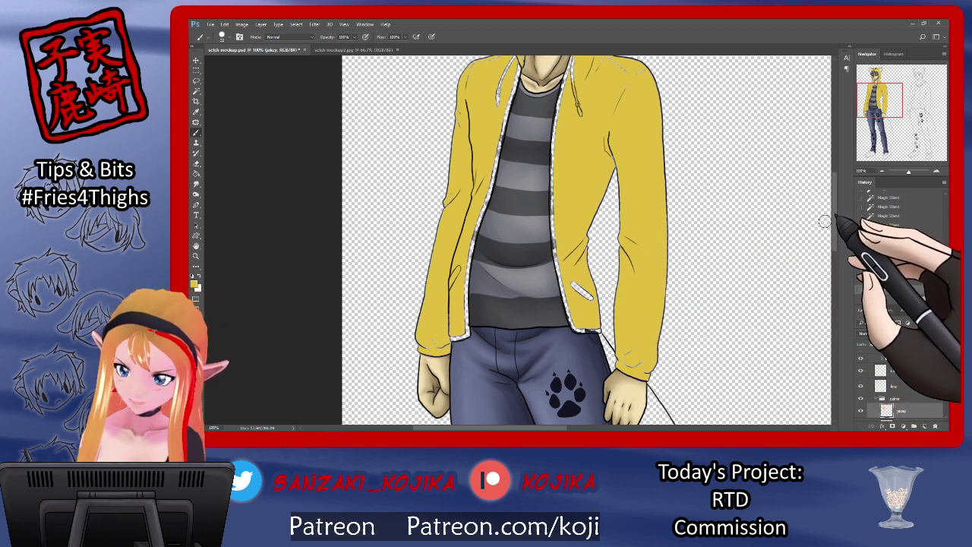
{"action": "scroll", "coordinate": [657, 199], "scroll_direction": "up", "scroll_amount": 4}
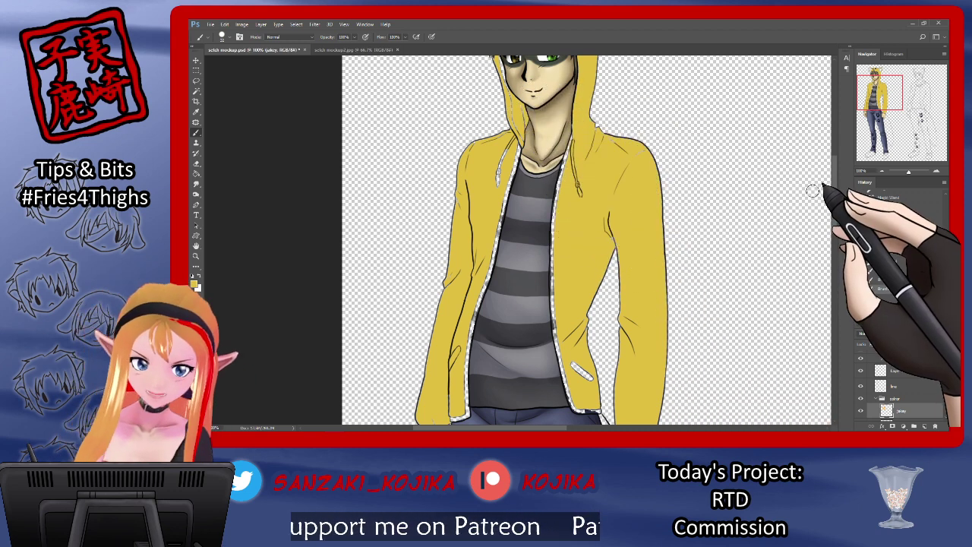
{"action": "scroll", "coordinate": [813, 190], "scroll_direction": "up", "scroll_amount": 3}
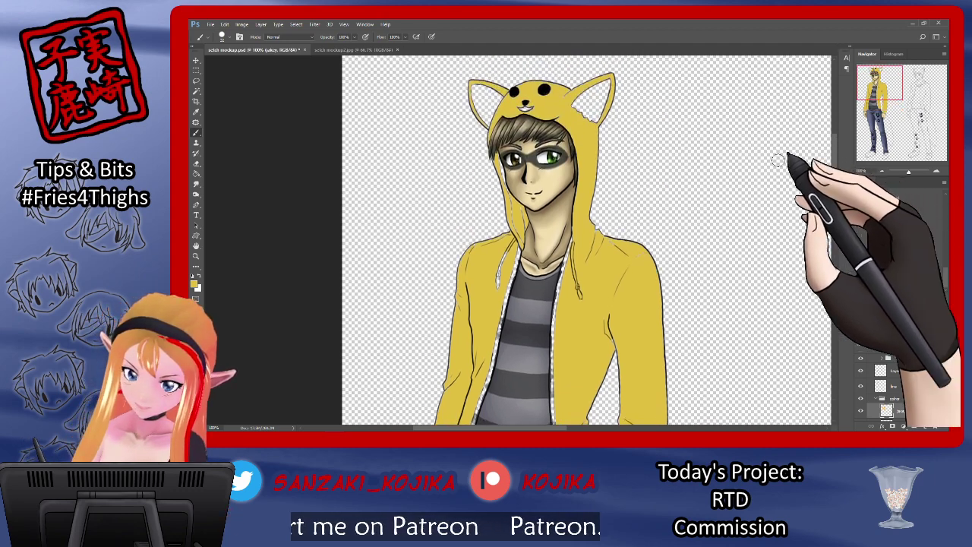
{"action": "mouse_move", "coordinate": [536, 91]}
{"action": "left_mouse_down"}
{"action": "mouse_move", "coordinate": [548, 97]}
{"action": "mouse_move", "coordinate": [521, 95]}
{"action": "mouse_move", "coordinate": [554, 99]}
{"action": "left_mouse_up"}
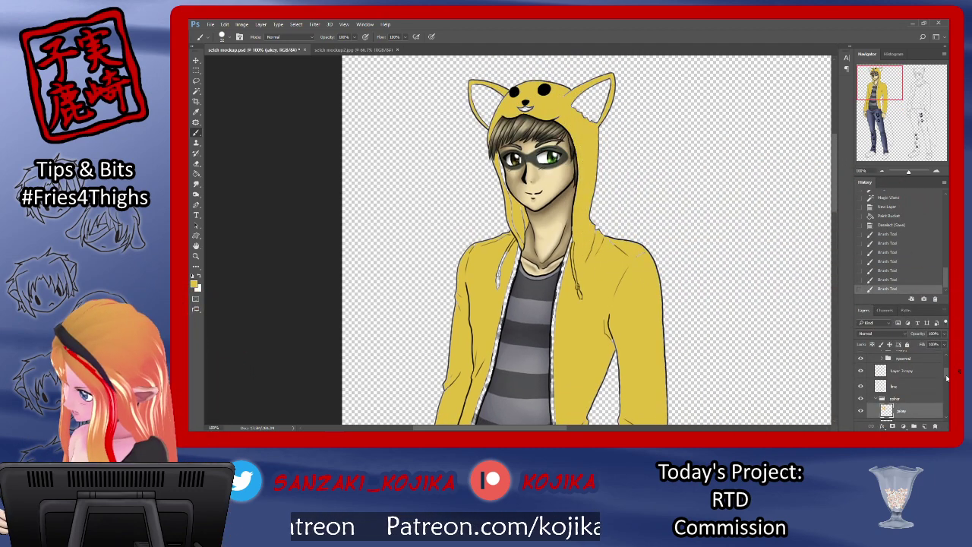
Create a layer named high above Layer 3 copy and dab small white highlights onto the hood's black eyes
{"action": "left_click", "coordinate": [908, 386]}
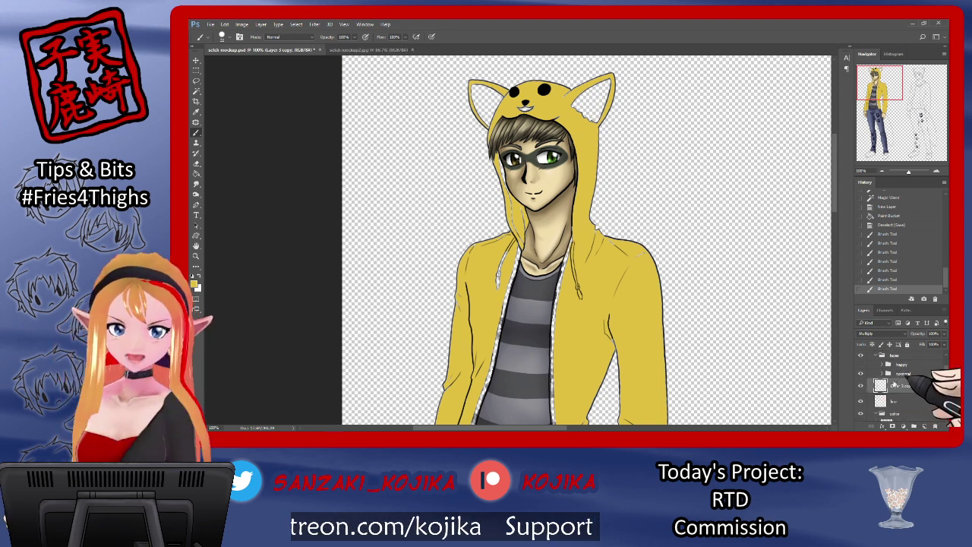
{"action": "key", "text": "ctrl+shift+n"}
{"action": "key", "text": "Return"}
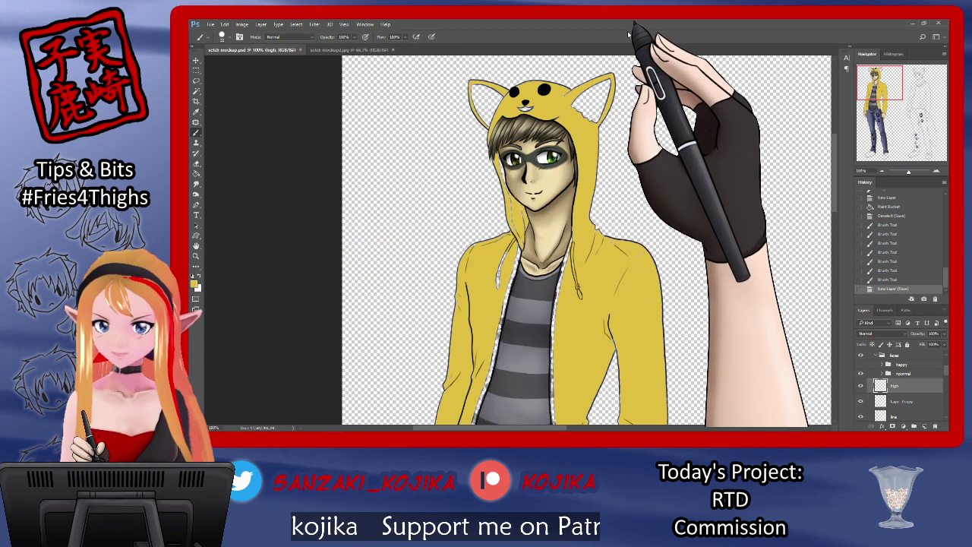
{"action": "key", "text": "ctrl+plus"}
{"action": "left_click_drag", "start_coordinate": [835, 190], "coordinate": [835, 144]}
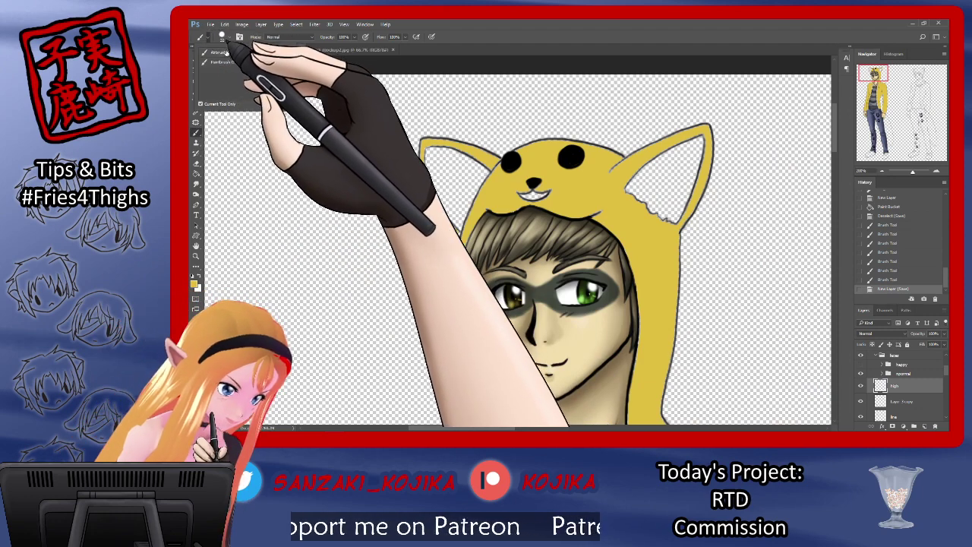
{"action": "left_click", "coordinate": [230, 37]}
{"action": "left_click_drag", "start_coordinate": [239, 63], "coordinate": [234, 63]}
{"action": "left_click", "coordinate": [199, 277]}
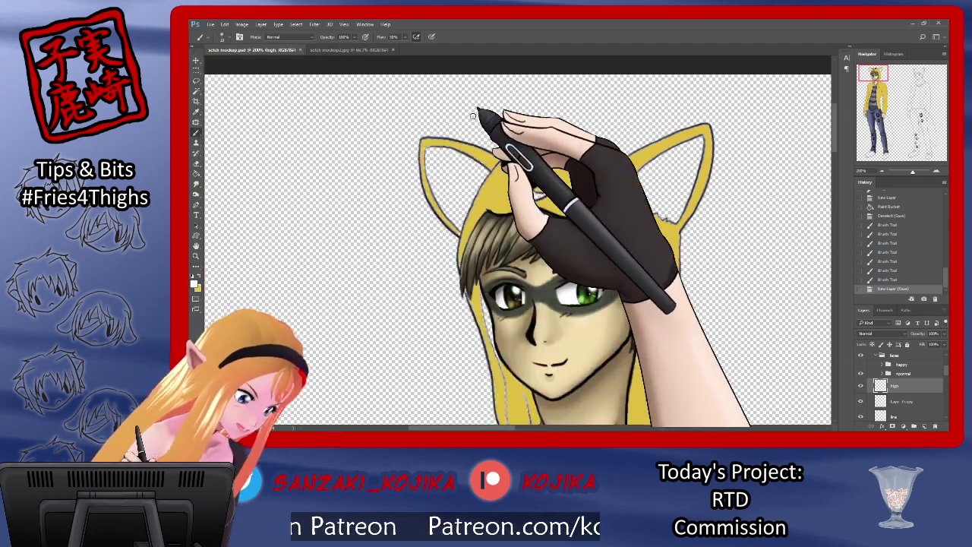
{"action": "left_click", "coordinate": [579, 152]}
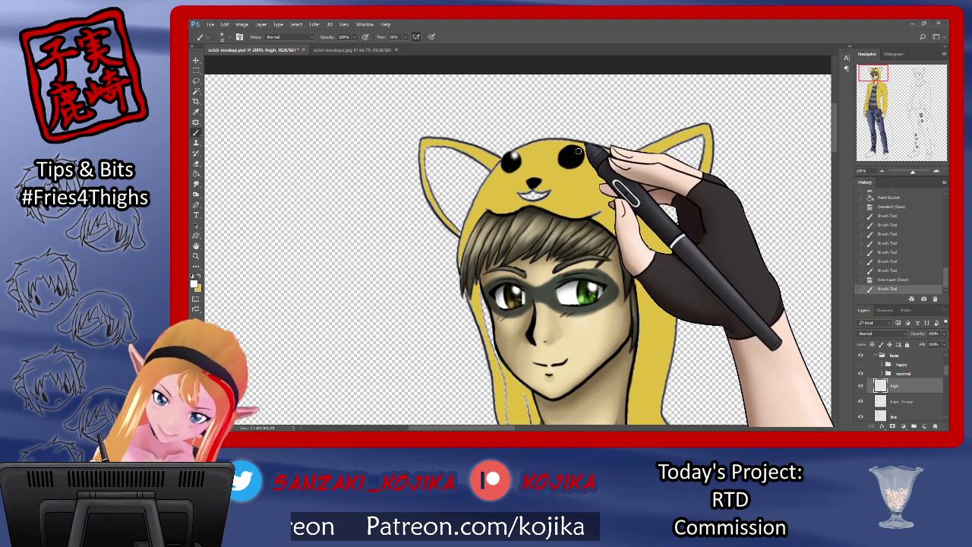
{"action": "left_click", "coordinate": [581, 149]}
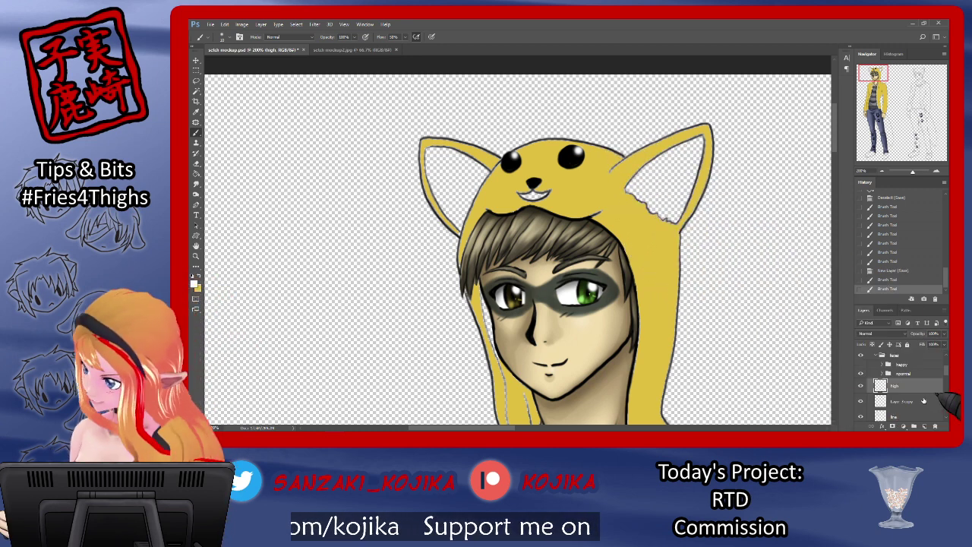
On the jacket layer, fill the gaps along the hood's ear outlines and mouth with yellow using a size 4 brush at 100% flow
{"action": "left_click_drag", "start_coordinate": [943, 375], "coordinate": [945, 384]}
{"action": "left_click", "coordinate": [902, 378]}
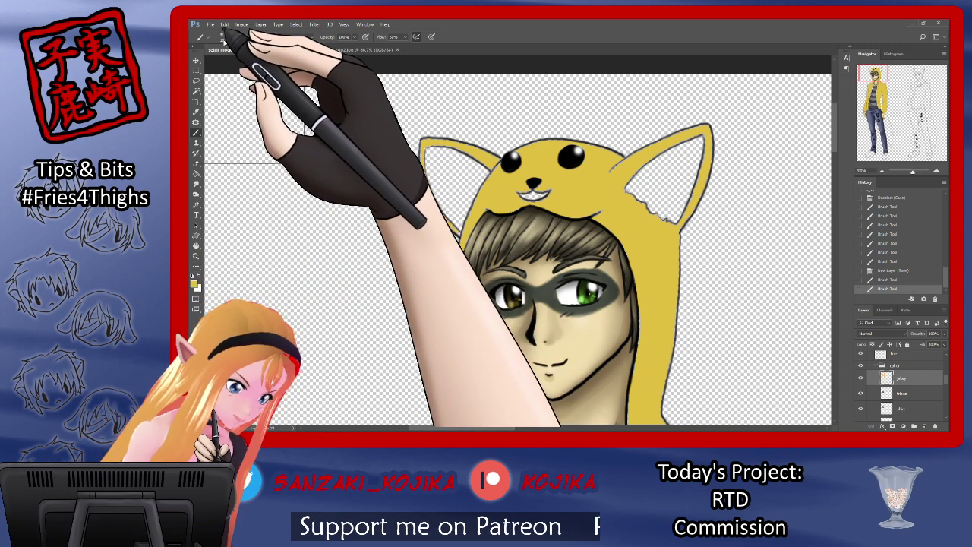
{"action": "left_click", "coordinate": [221, 37]}
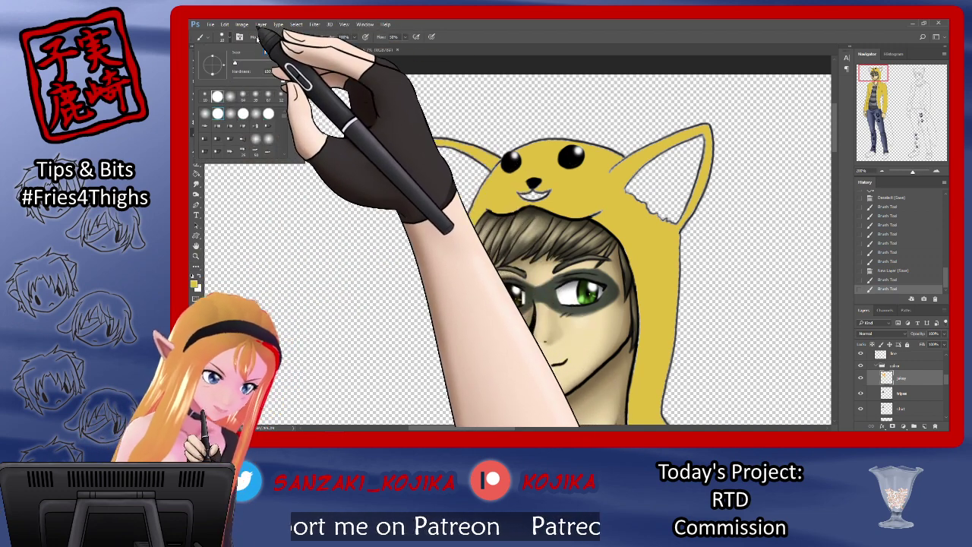
{"action": "type", "text": "4"}
{"action": "key", "text": "Return"}
{"action": "left_click_drag", "start_coordinate": [406, 37], "coordinate": [436, 51]}
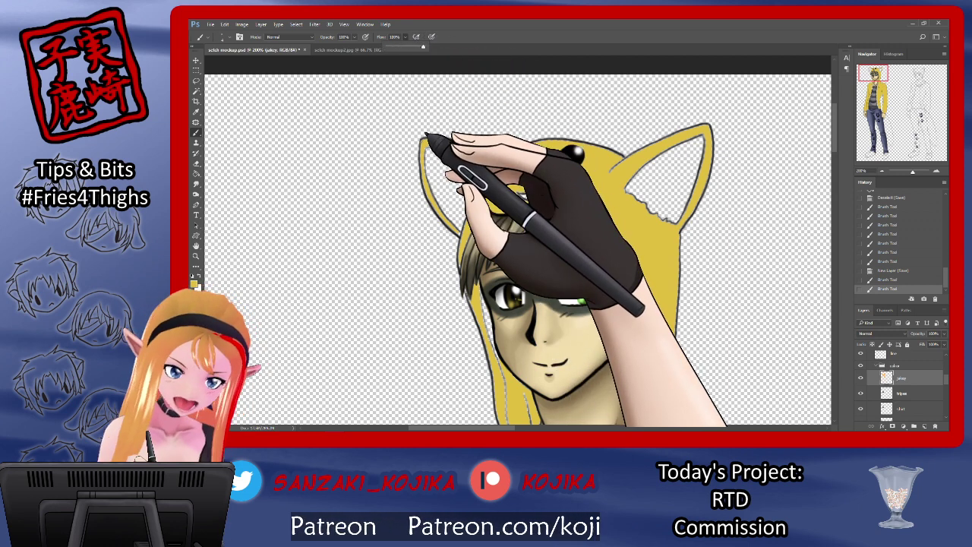
{"action": "left_click", "coordinate": [406, 37]}
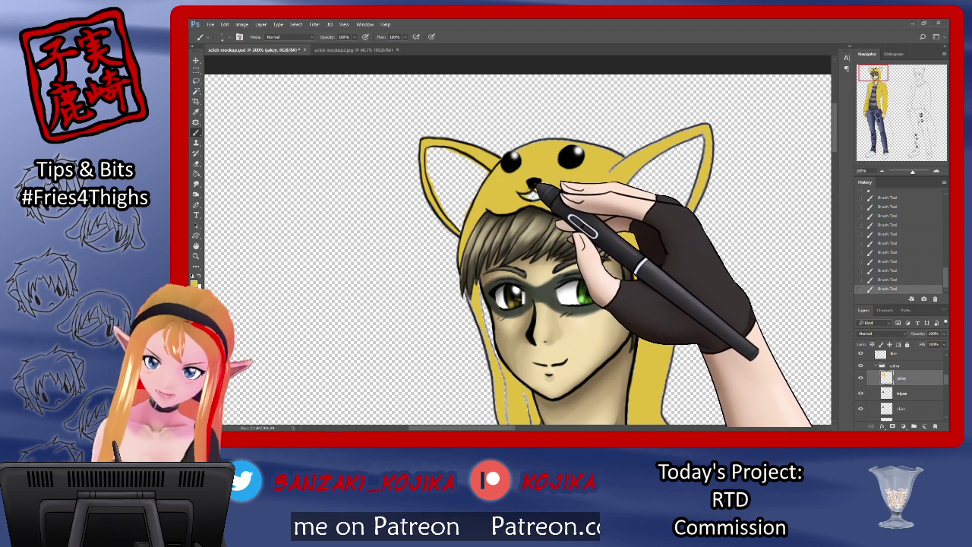
{"action": "left_click_drag", "start_coordinate": [532, 194], "coordinate": [552, 191]}
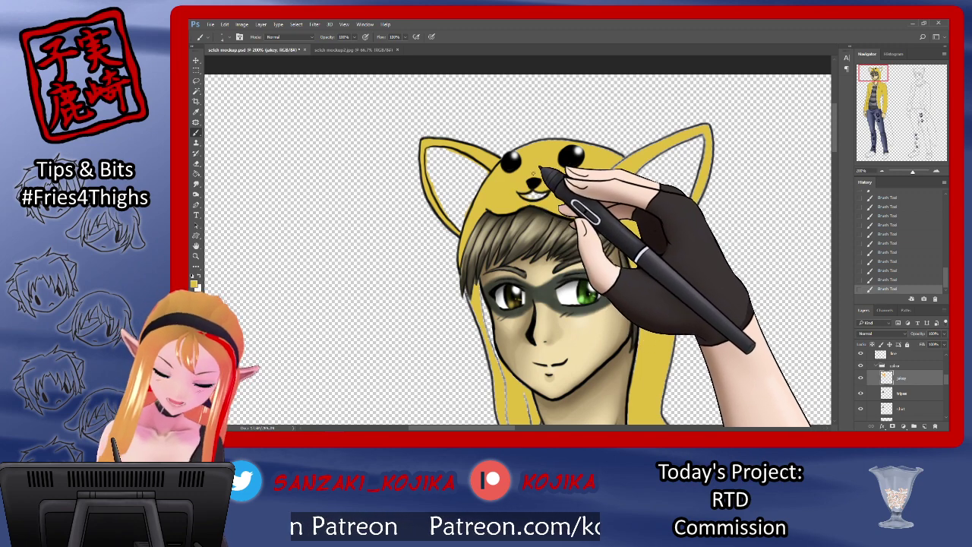
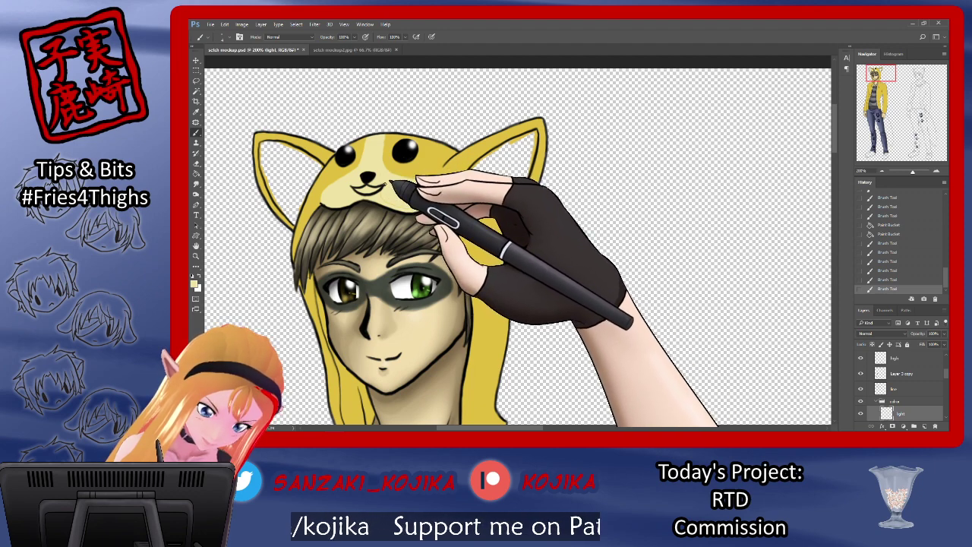
Refine the pale cream blaze between the hood's eyes on the light layer, checking it against the reference mockup
{"action": "left_click_drag", "start_coordinate": [378, 166], "coordinate": [393, 165]}
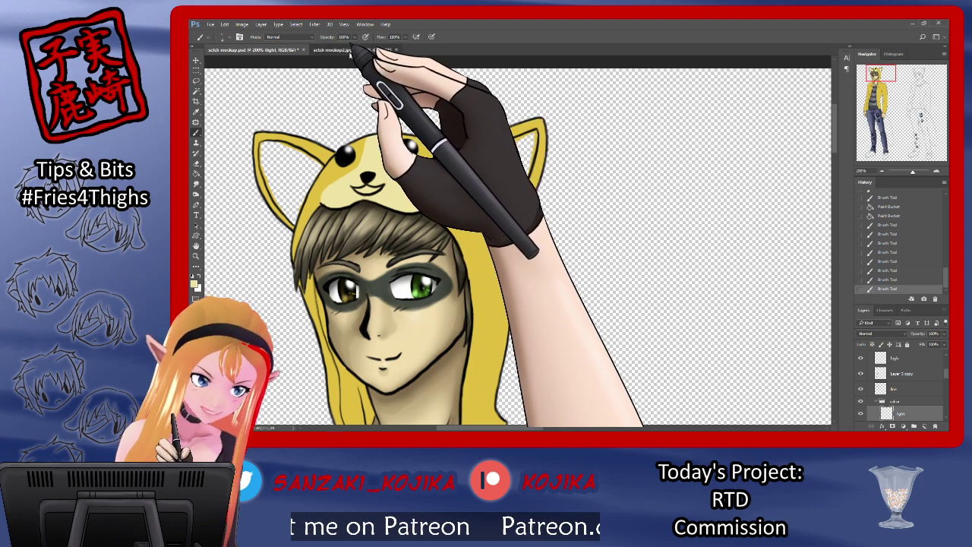
{"action": "left_click", "coordinate": [351, 49]}
{"action": "left_click", "coordinate": [255, 49]}
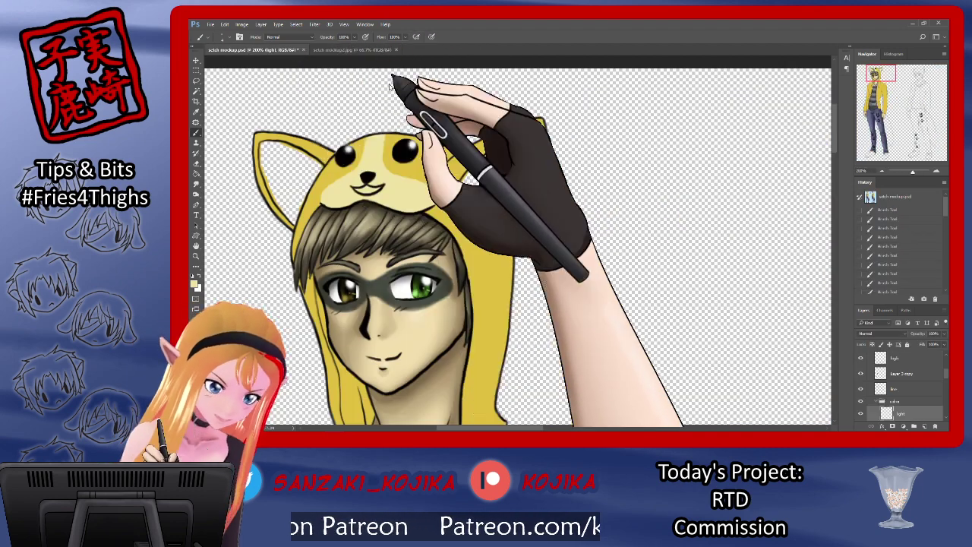
{"action": "left_click_drag", "start_coordinate": [387, 145], "coordinate": [382, 148]}
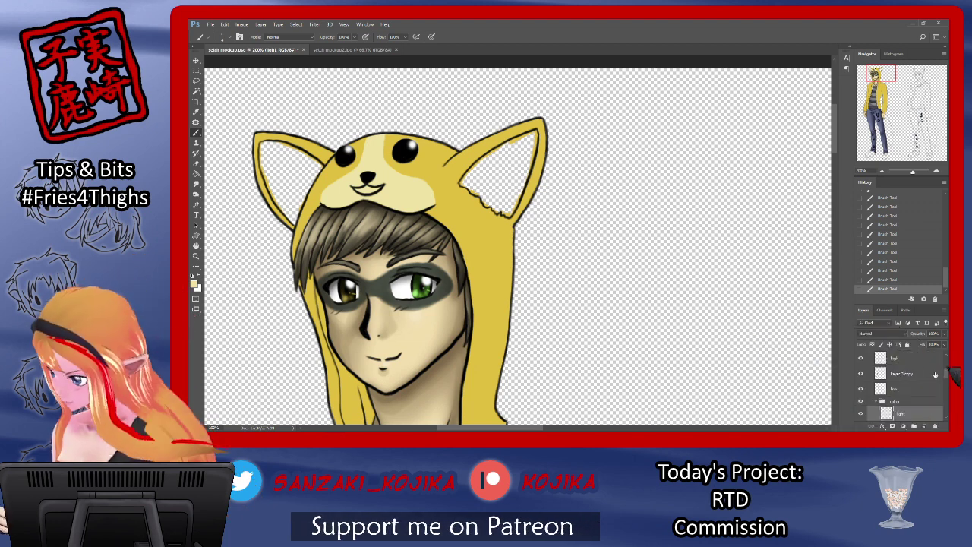
Save the file, then select the yellow hood, body and sleeve areas of the jacket layer with the Magic Wand
{"action": "left_click", "coordinate": [910, 364]}
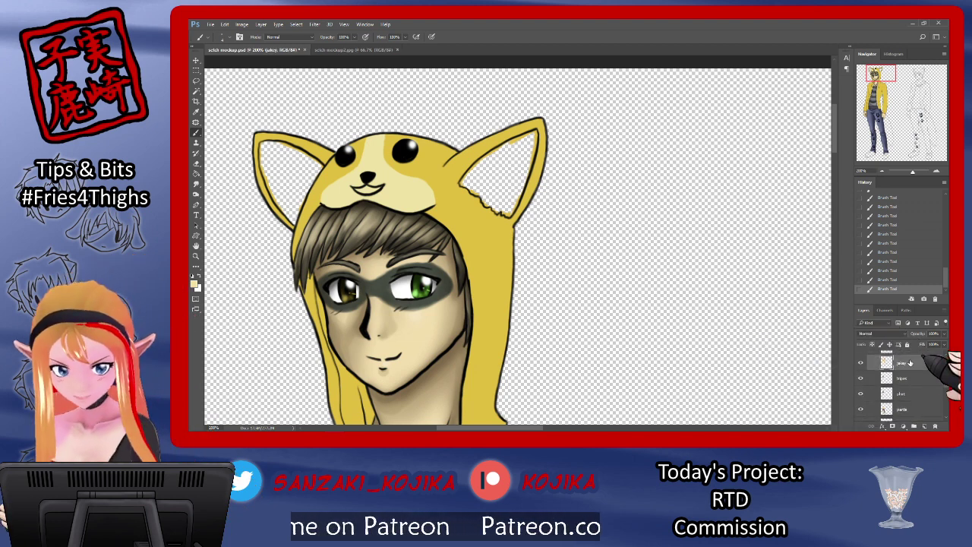
{"action": "key", "text": "ctrl+s"}
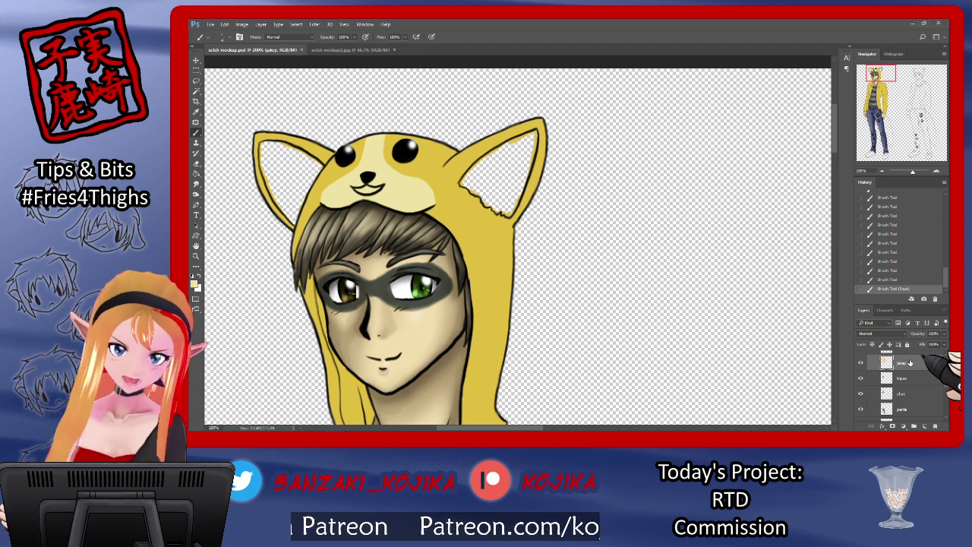
{"action": "key", "text": "ctrl+minus"}
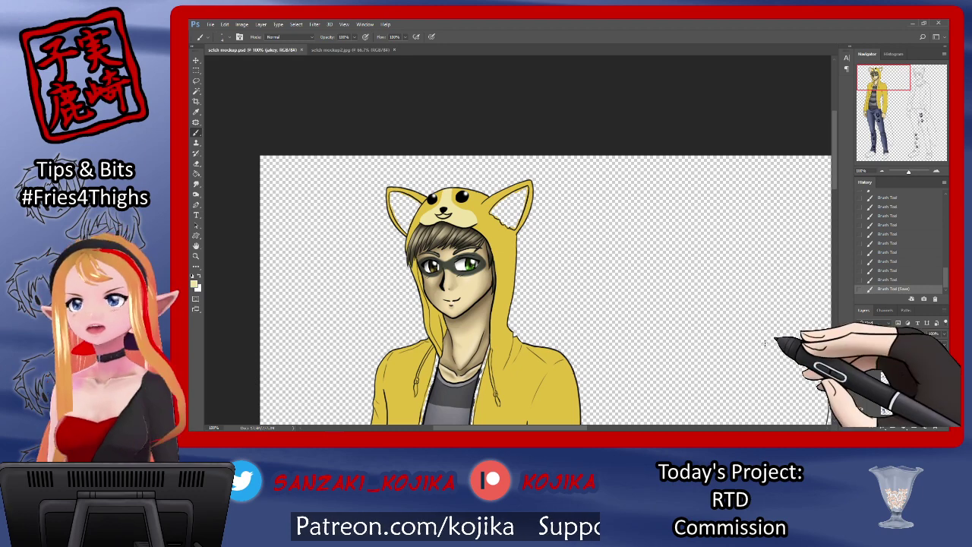
{"action": "left_click", "coordinate": [196, 91]}
{"action": "scroll", "coordinate": [486, 237], "scroll_direction": "down", "scroll_amount": 5}
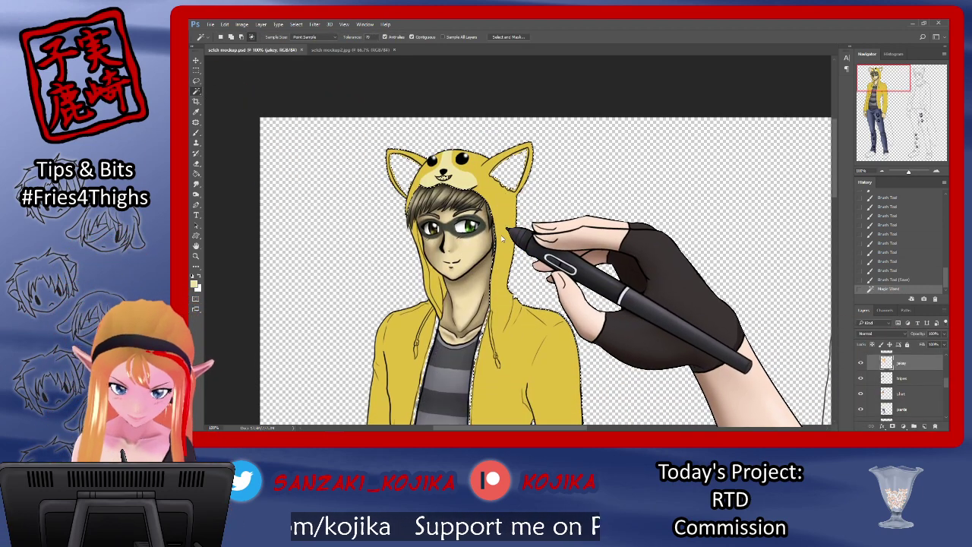
{"action": "left_click", "coordinate": [503, 234]}
{"action": "scroll", "coordinate": [502, 235], "scroll_direction": "down", "scroll_amount": 6}
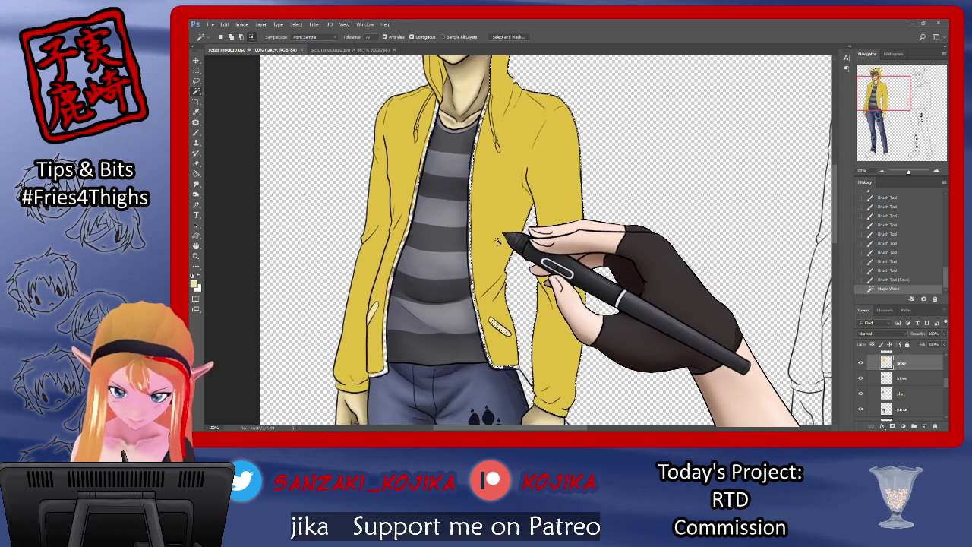
{"action": "left_click", "coordinate": [407, 171], "text": "shift"}
{"action": "scroll", "coordinate": [403, 183], "scroll_direction": "up", "scroll_amount": 8}
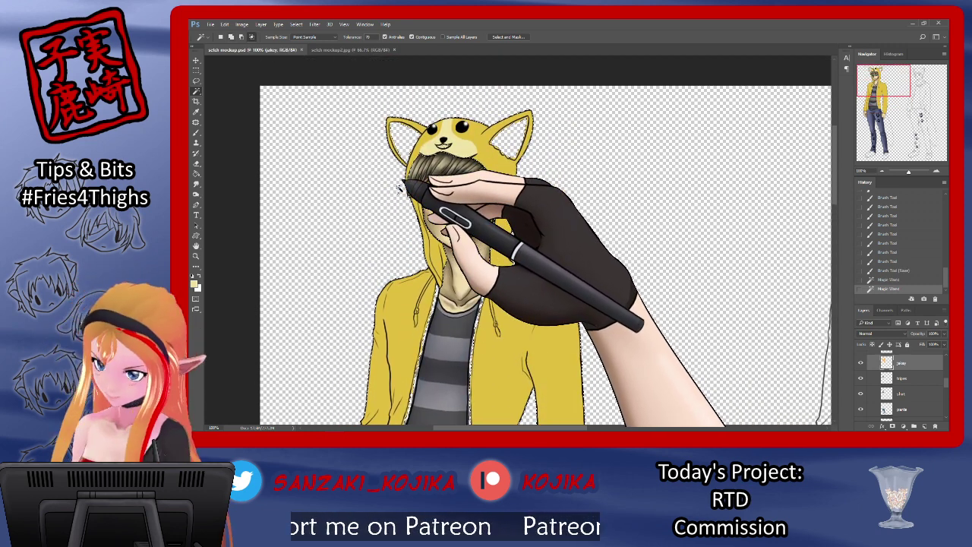
Choose a darker yellow and softly brush shading along the hood's ears, crown and side within the selection
{"action": "left_click", "coordinate": [194, 284]}
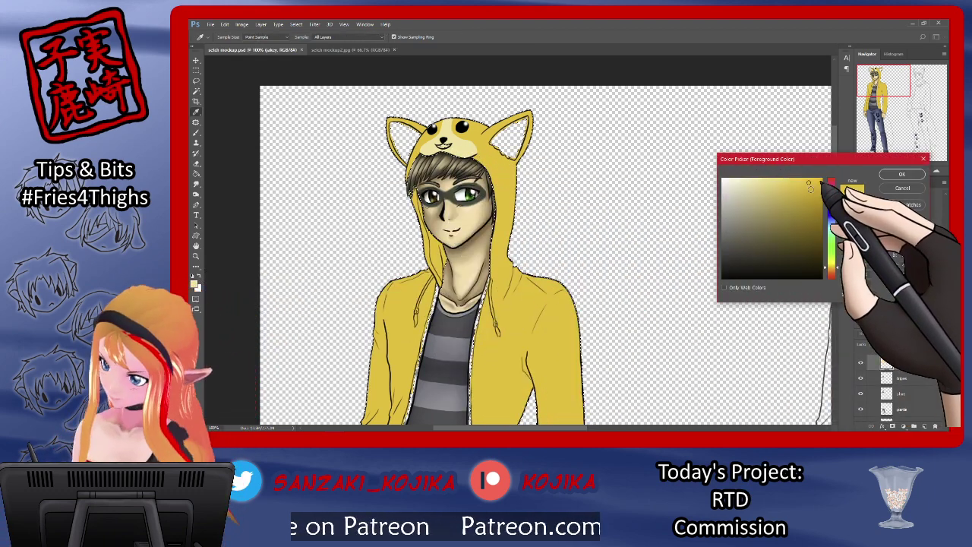
{"action": "left_click", "coordinate": [903, 174]}
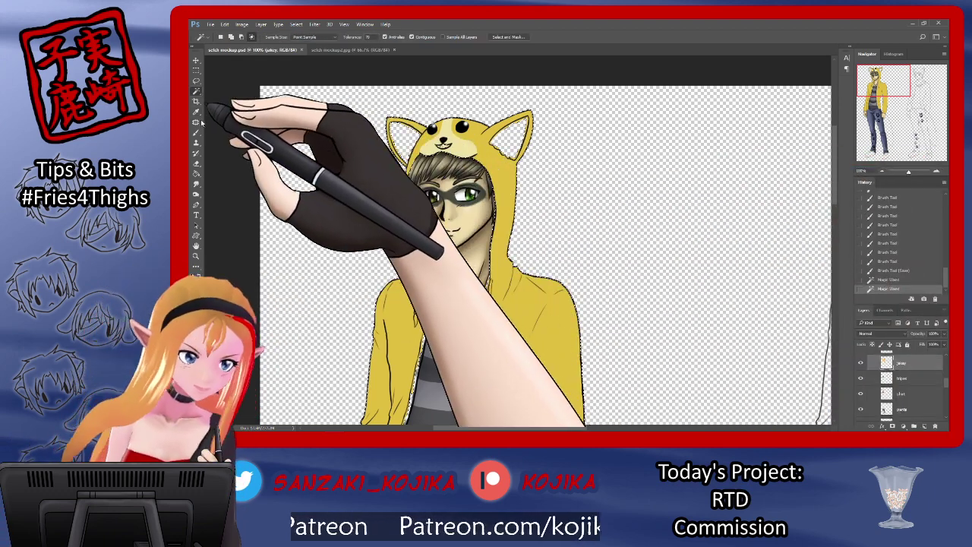
{"action": "left_click", "coordinate": [196, 132]}
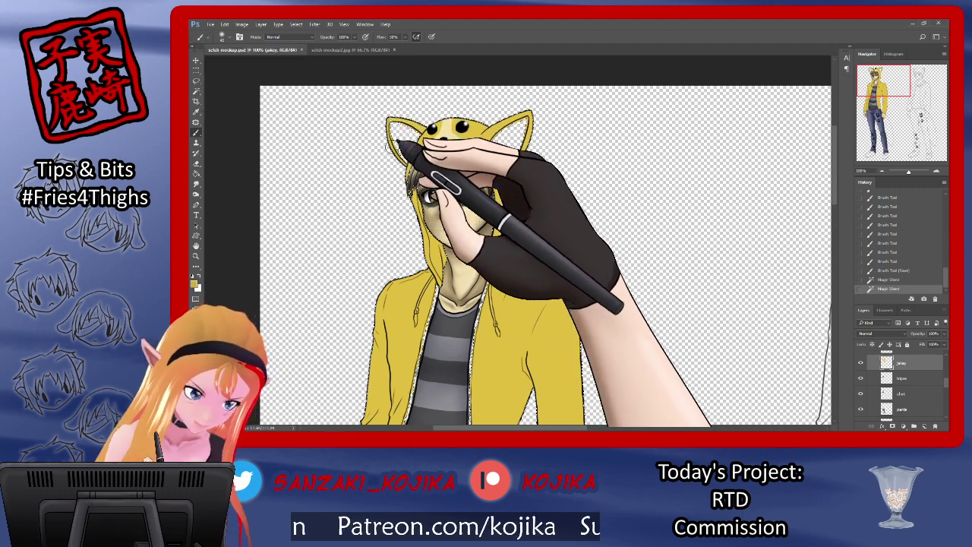
{"action": "mouse_move", "coordinate": [414, 107]}
{"action": "left_mouse_down"}
{"action": "mouse_move", "coordinate": [432, 170]}
{"action": "mouse_move", "coordinate": [430, 141]}
{"action": "mouse_move", "coordinate": [459, 158]}
{"action": "mouse_move", "coordinate": [455, 149]}
{"action": "mouse_move", "coordinate": [476, 140]}
{"action": "mouse_move", "coordinate": [502, 198]}
{"action": "left_mouse_up"}
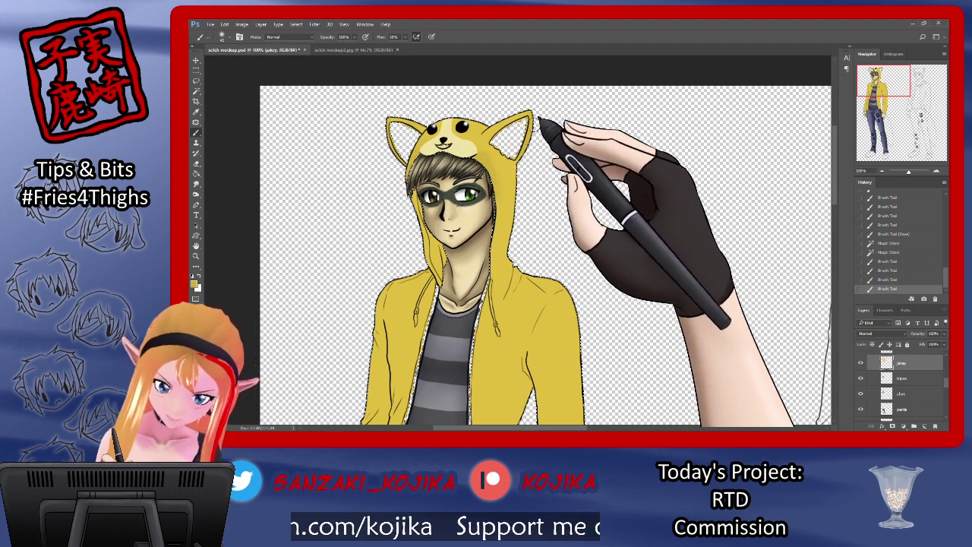
{"action": "mouse_move", "coordinate": [539, 121]}
{"action": "left_mouse_down"}
{"action": "mouse_move", "coordinate": [517, 189]}
{"action": "mouse_move", "coordinate": [521, 137]}
{"action": "mouse_move", "coordinate": [508, 224]}
{"action": "left_mouse_up"}
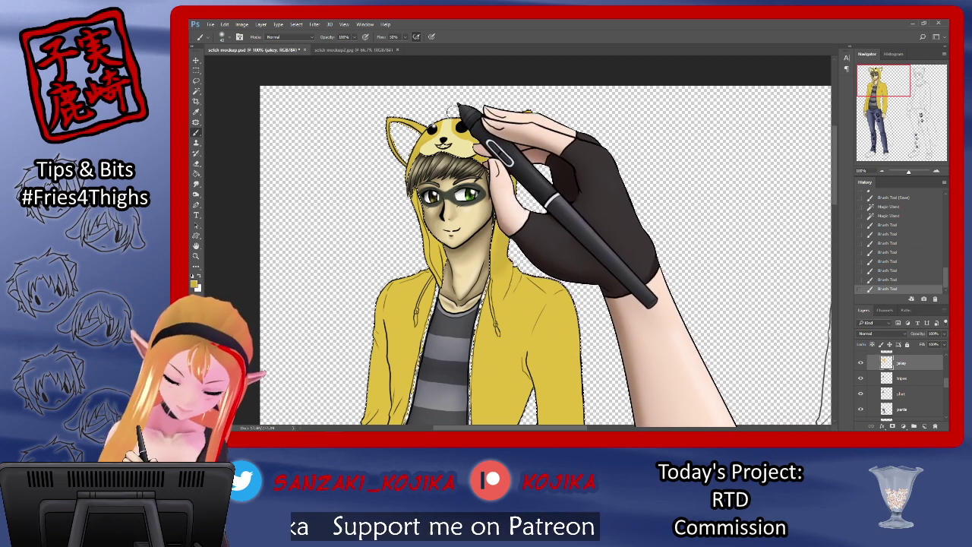
{"action": "mouse_move", "coordinate": [500, 91]}
{"action": "left_mouse_down"}
{"action": "mouse_move", "coordinate": [486, 127]}
{"action": "mouse_move", "coordinate": [430, 126]}
{"action": "left_mouse_up"}
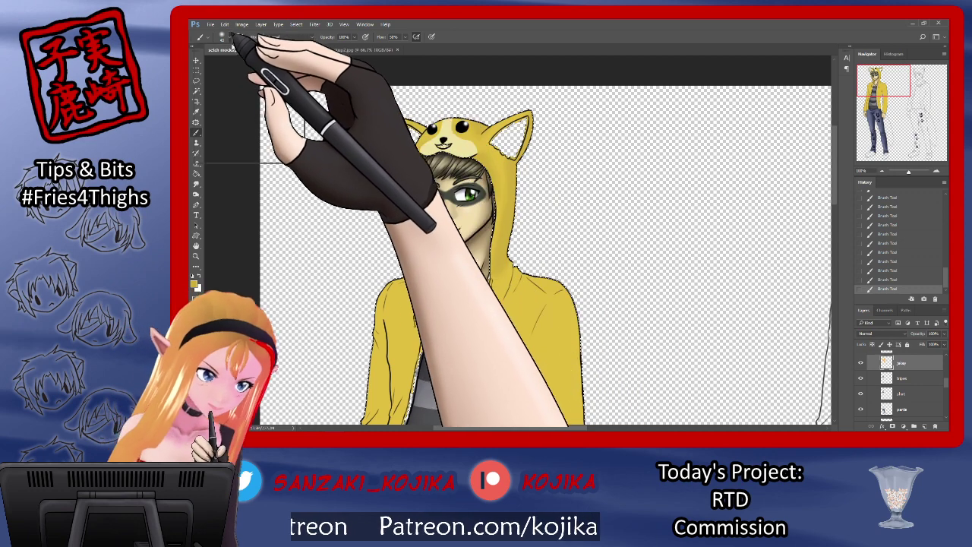
Adjust the brush size and add darker yellow shading where the hood meets the jacket's shoulder
{"action": "left_click", "coordinate": [229, 37]}
{"action": "left_click_drag", "start_coordinate": [240, 62], "coordinate": [236, 62]}
{"action": "left_click", "coordinate": [515, 259]}
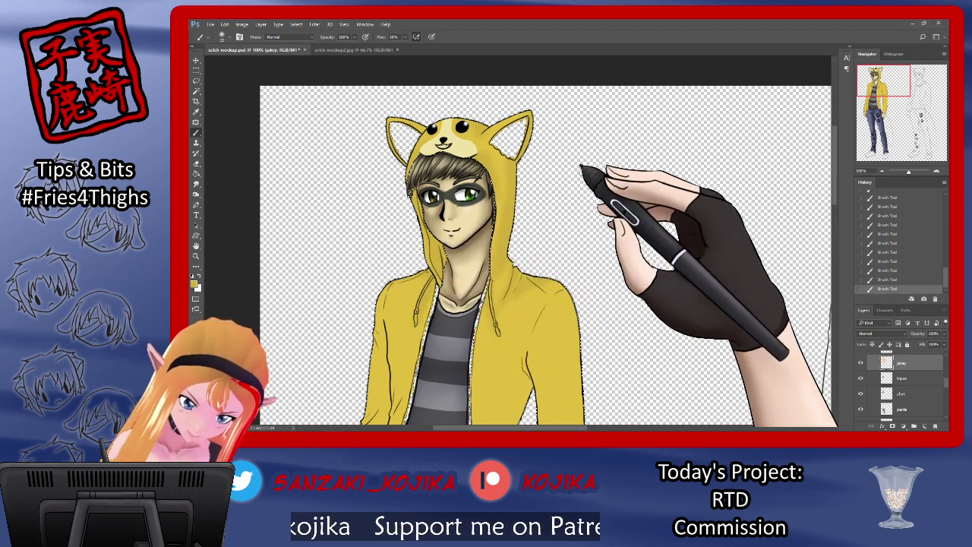
Revert the jacket layer to an earlier brush state in the history and restore the undone strokes
{"action": "left_click_drag", "start_coordinate": [835, 182], "coordinate": [839, 222]}
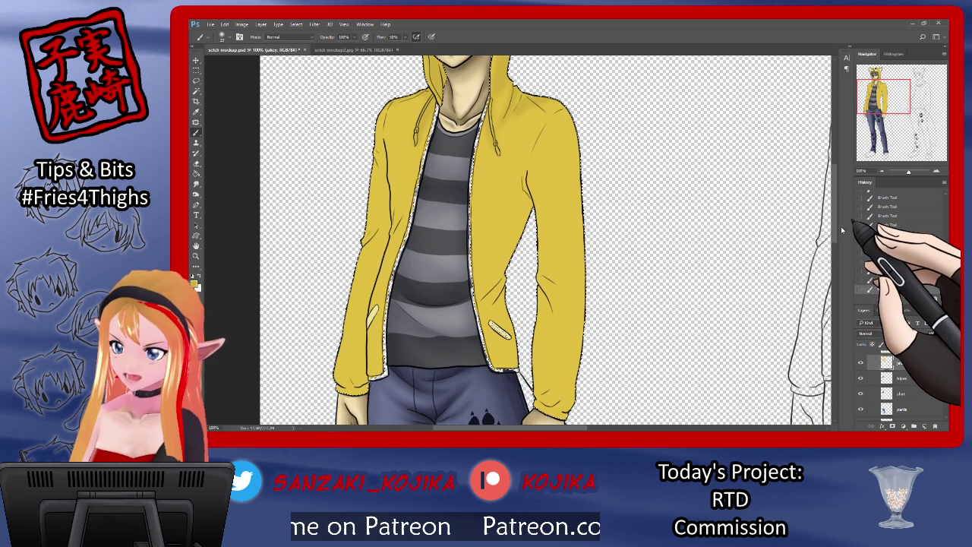
{"action": "left_click", "coordinate": [882, 243]}
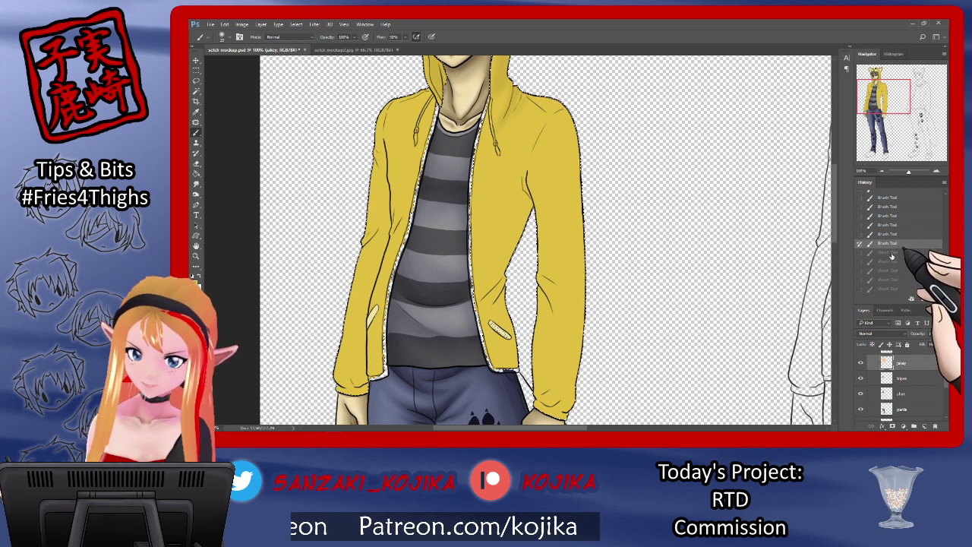
{"action": "key", "text": "ctrl+shift+z"}
{"action": "key", "text": "ctrl+shift+z"}
{"action": "key", "text": "ctrl+shift+z"}
{"action": "key", "text": "ctrl+shift+z"}
{"action": "key", "text": "ctrl+shift+z"}
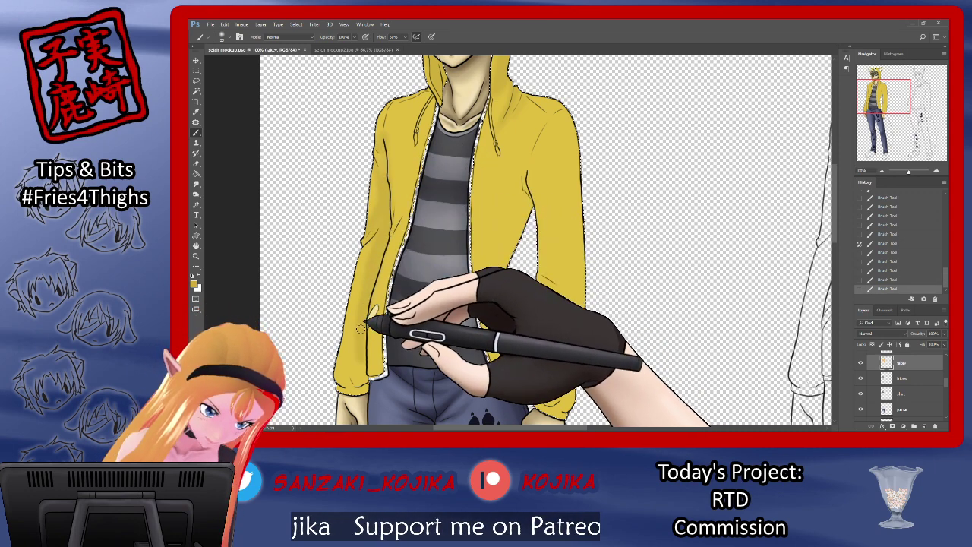
Brush soft darker yellow shading down both jacket sleeves and the lower front to the cuffs
{"action": "mouse_move", "coordinate": [361, 329]}
{"action": "left_mouse_down"}
{"action": "mouse_move", "coordinate": [365, 375]}
{"action": "mouse_move", "coordinate": [345, 371]}
{"action": "mouse_move", "coordinate": [351, 385]}
{"action": "mouse_move", "coordinate": [344, 360]}
{"action": "mouse_move", "coordinate": [362, 373]}
{"action": "mouse_move", "coordinate": [362, 314]}
{"action": "left_mouse_up"}
{"action": "left_click_drag", "start_coordinate": [364, 310], "coordinate": [366, 290]}
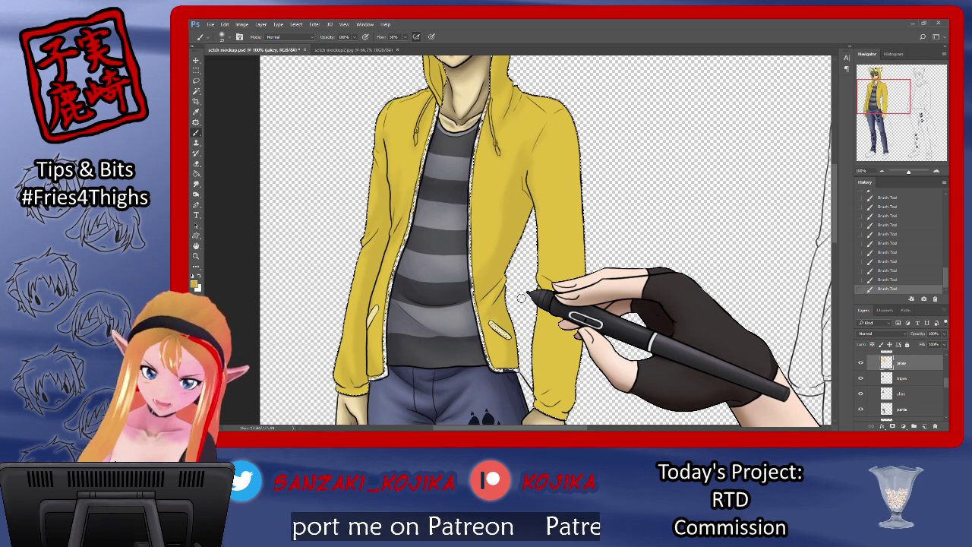
{"action": "scroll", "coordinate": [540, 220], "scroll_direction": "down", "scroll_amount": 3}
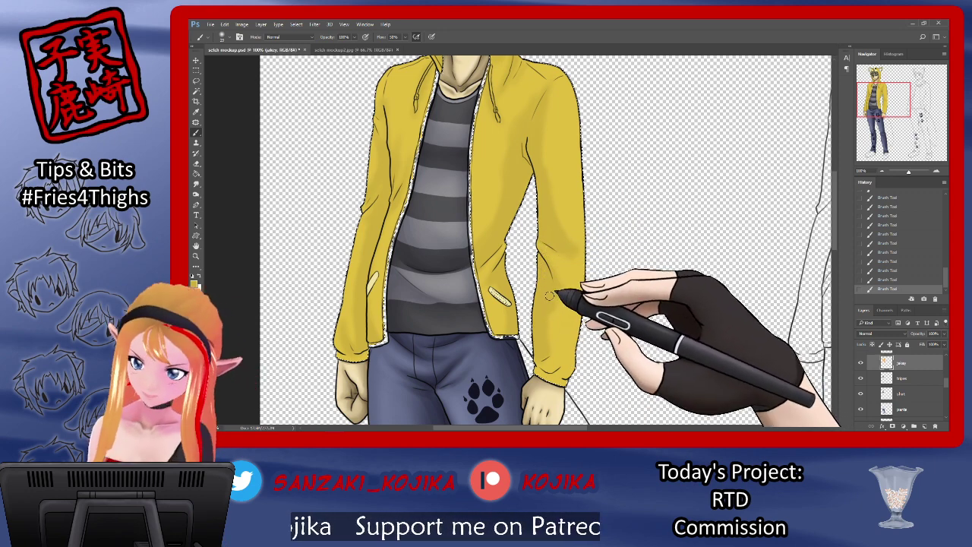
{"action": "left_click_drag", "start_coordinate": [835, 223], "coordinate": [833, 246]}
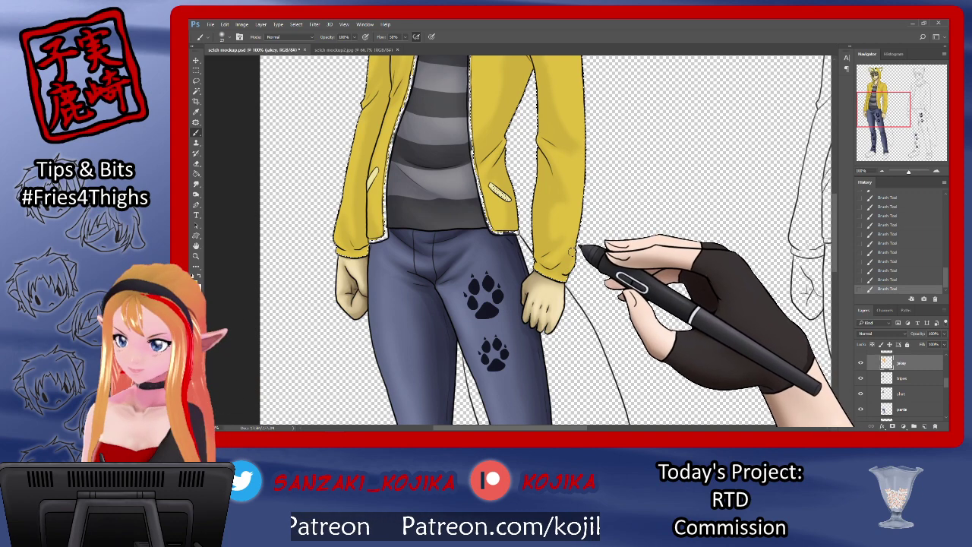
Choose a deeper yellow as the foreground colour and adjust the brush tip for the fold shadows
{"action": "left_click", "coordinate": [194, 284]}
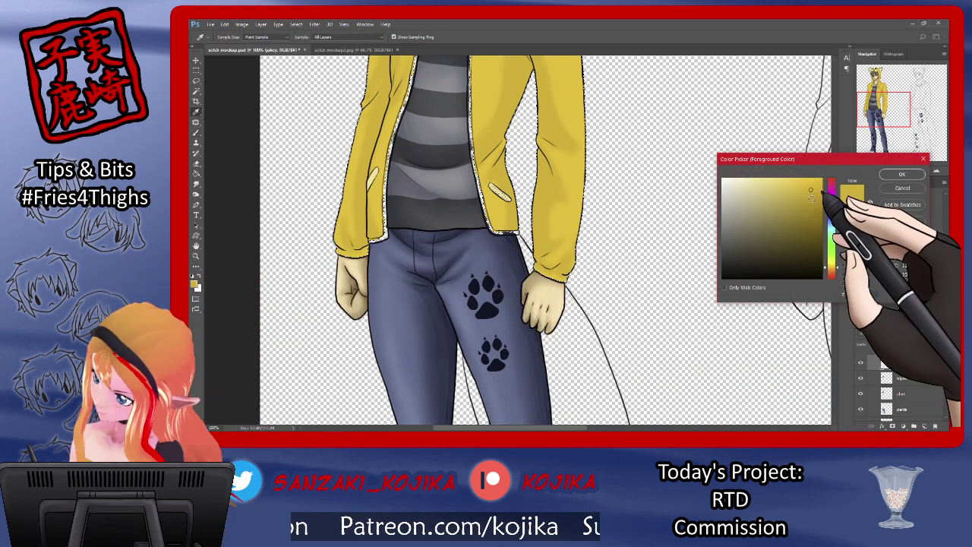
{"action": "left_click", "coordinate": [902, 174]}
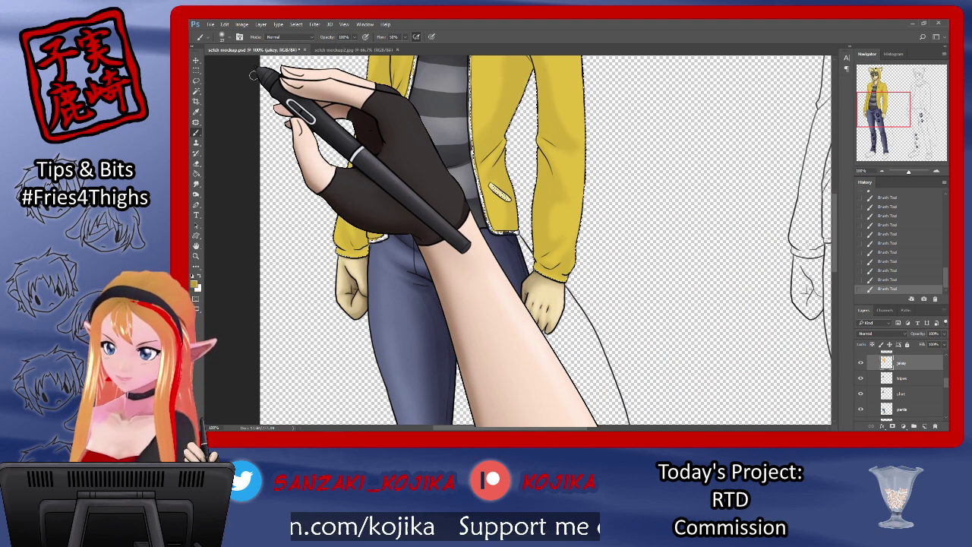
{"action": "left_click", "coordinate": [221, 37]}
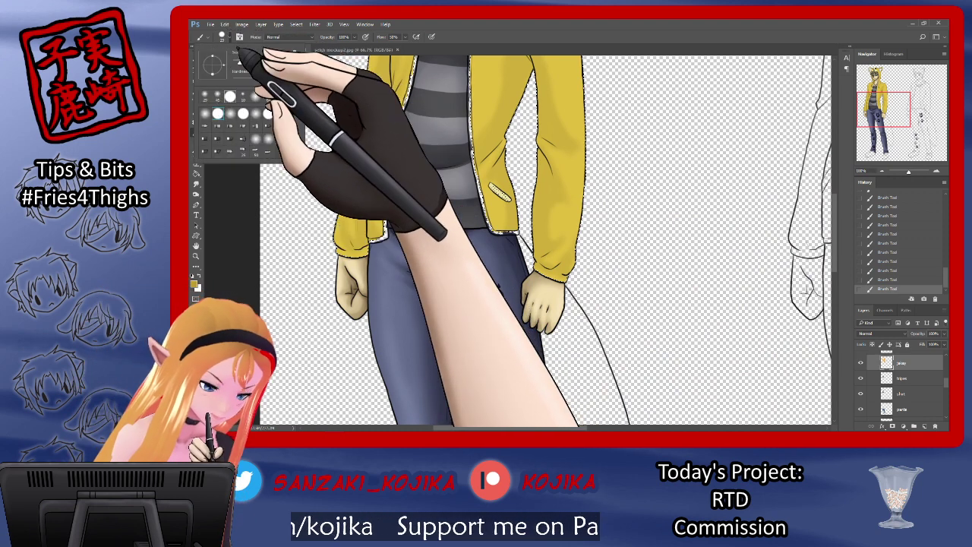
{"action": "left_click_drag", "start_coordinate": [233, 80], "coordinate": [275, 80]}
{"action": "key", "text": "Tab"}
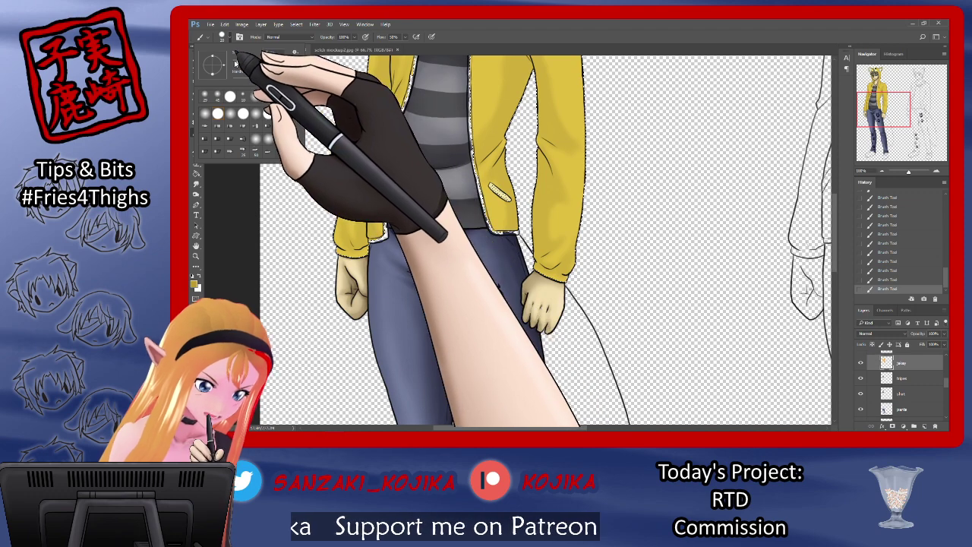
{"action": "key", "text": "Return"}
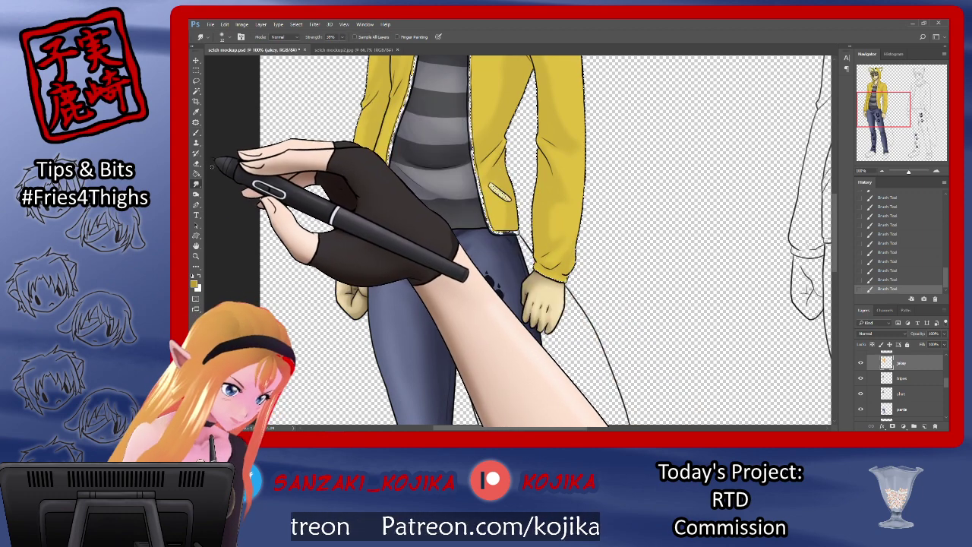
Blend the shading on the lower sleeve beside the jacket pocket with the Smudge tool
{"action": "left_click", "coordinate": [196, 184]}
{"action": "left_click", "coordinate": [223, 39]}
{"action": "left_click_drag", "start_coordinate": [346, 231], "coordinate": [348, 207]}
{"action": "left_click_drag", "start_coordinate": [350, 199], "coordinate": [352, 181]}
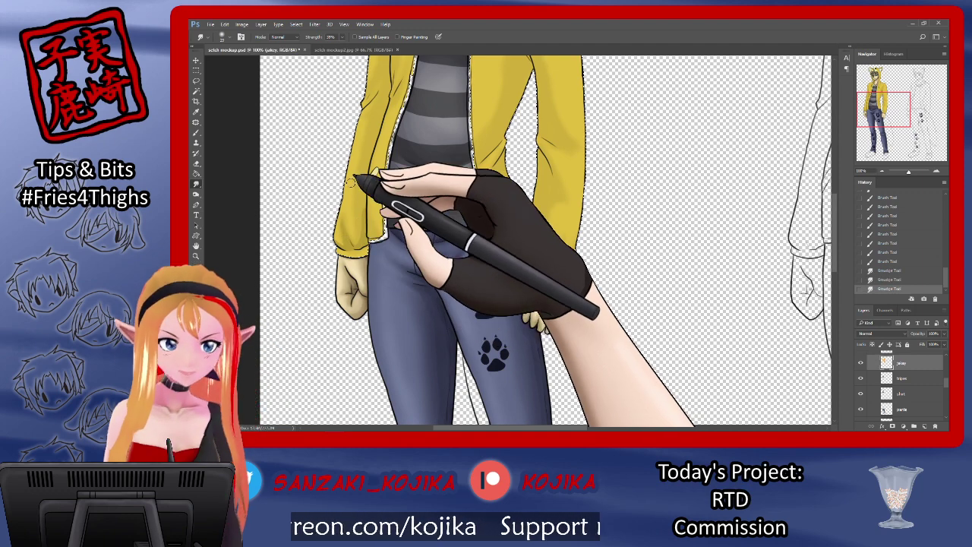
Brush deeper fold shadows on the jacket's hem and the forearm of the sleeve beside the paw prints, and smudge them smooth
{"action": "left_click", "coordinate": [196, 133]}
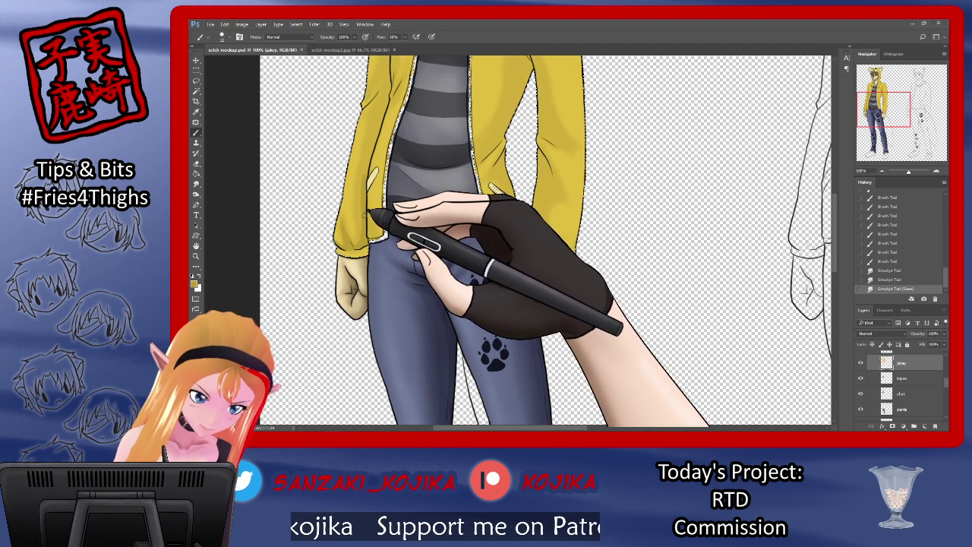
{"action": "left_click_drag", "start_coordinate": [379, 230], "coordinate": [394, 224]}
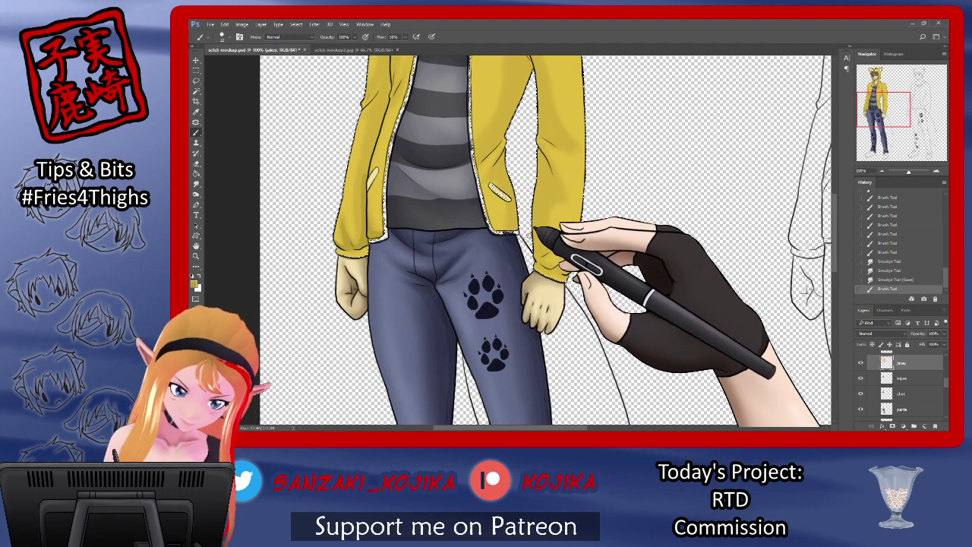
{"action": "mouse_move", "coordinate": [539, 248]}
{"action": "left_mouse_down"}
{"action": "mouse_move", "coordinate": [559, 247]}
{"action": "mouse_move", "coordinate": [553, 242]}
{"action": "left_mouse_up"}
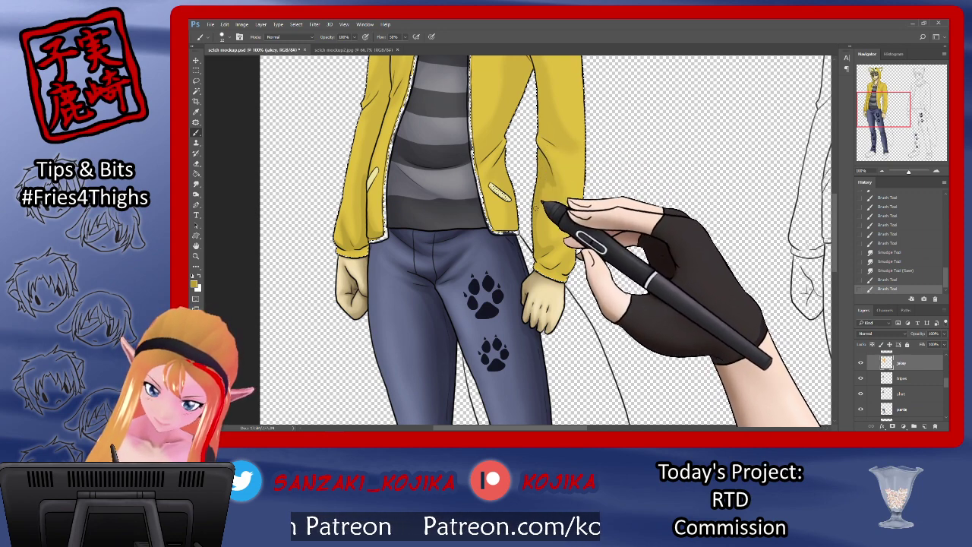
{"action": "left_click_drag", "start_coordinate": [536, 228], "coordinate": [570, 159]}
{"action": "left_click_drag", "start_coordinate": [543, 197], "coordinate": [560, 163]}
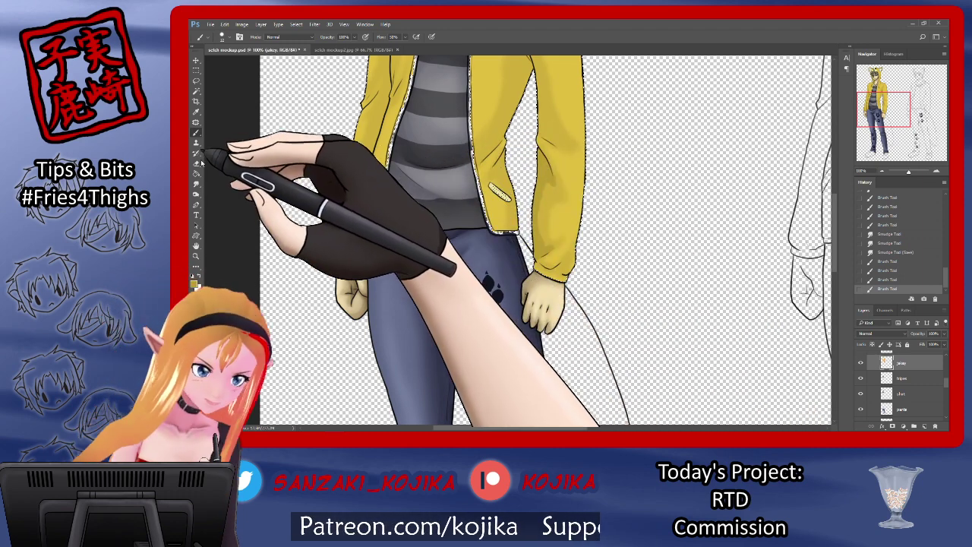
{"action": "left_click", "coordinate": [196, 184]}
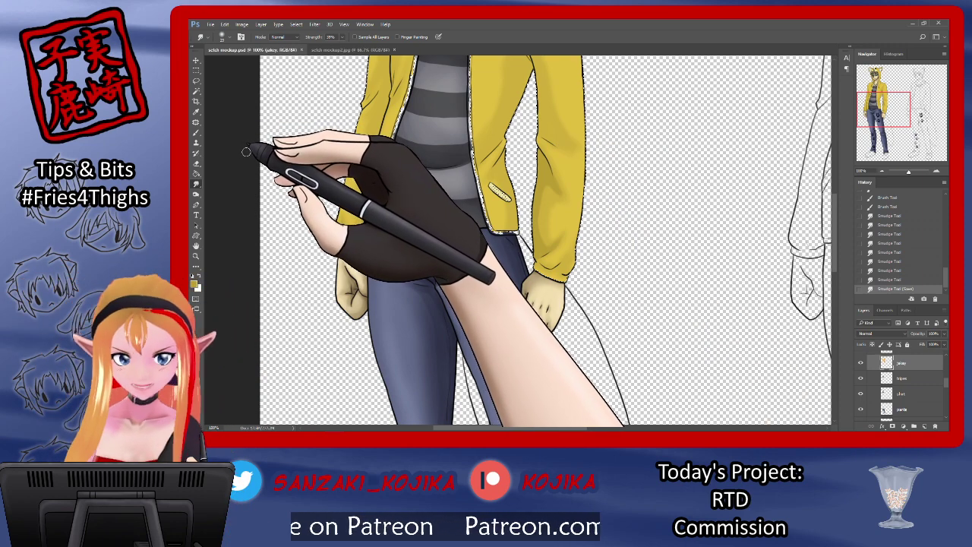
Paint shadow folds just above the cuff on the paw-print side and blend them with the Smudge tool
{"action": "left_click", "coordinate": [196, 133]}
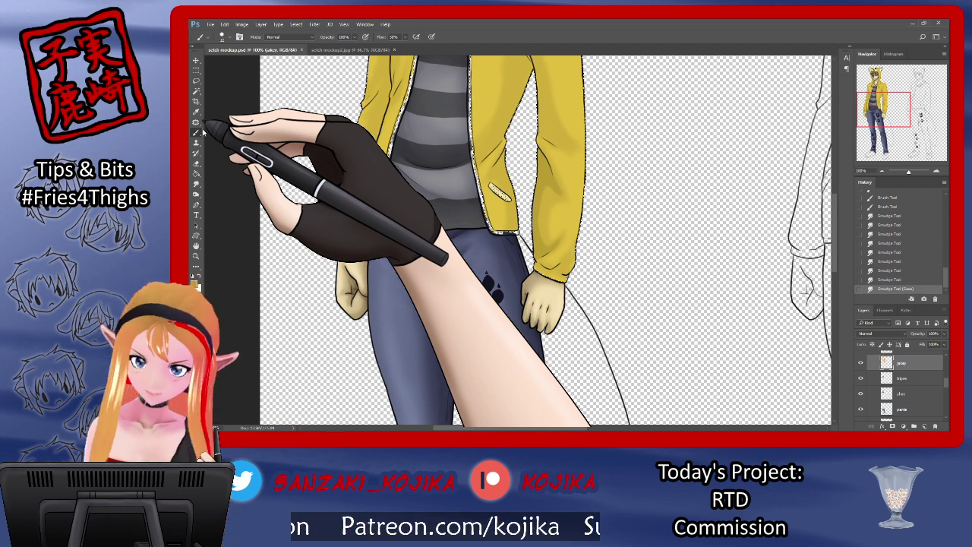
{"action": "mouse_move", "coordinate": [539, 260]}
{"action": "left_mouse_down"}
{"action": "mouse_move", "coordinate": [565, 267]}
{"action": "mouse_move", "coordinate": [567, 256]}
{"action": "left_mouse_up"}
{"action": "left_click", "coordinate": [198, 184]}
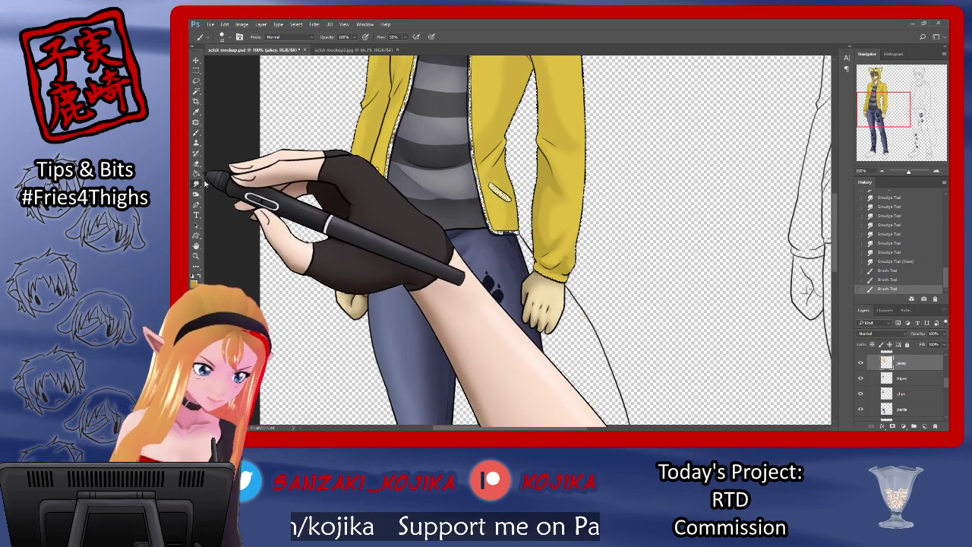
{"action": "left_click_drag", "start_coordinate": [574, 263], "coordinate": [569, 246]}
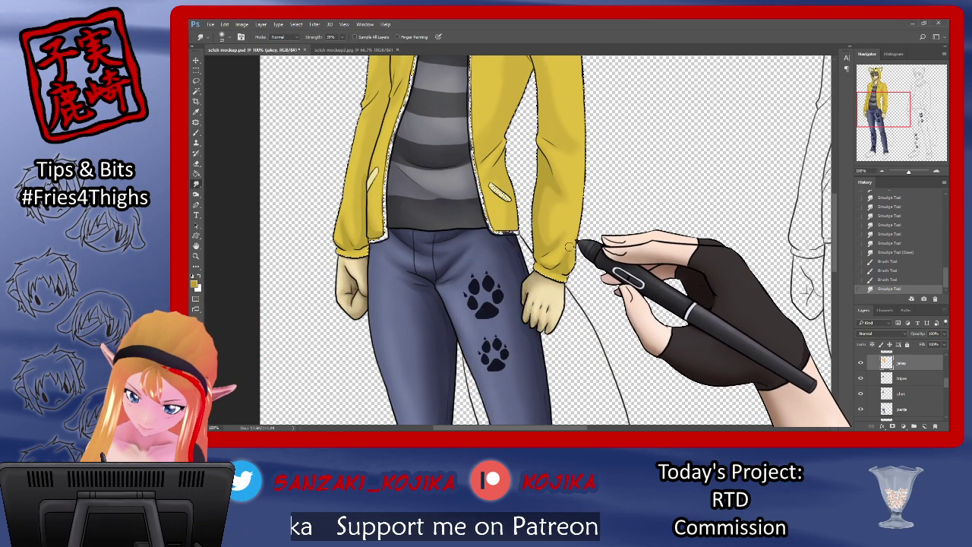
Brush fold shadows at the jacket's waist and above the pocket on both front panels, and smudge them soft
{"action": "left_click_drag", "start_coordinate": [836, 239], "coordinate": [839, 219]}
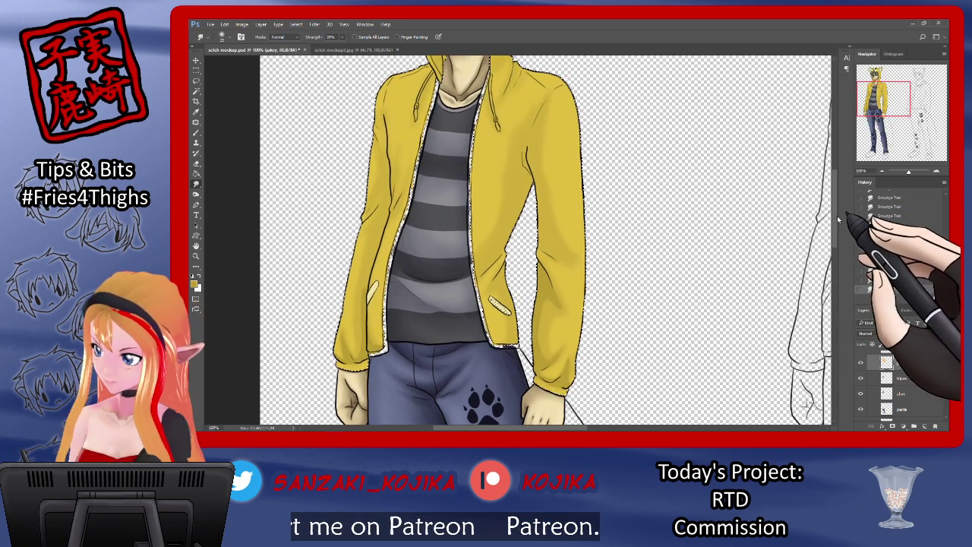
{"action": "left_click", "coordinate": [196, 132]}
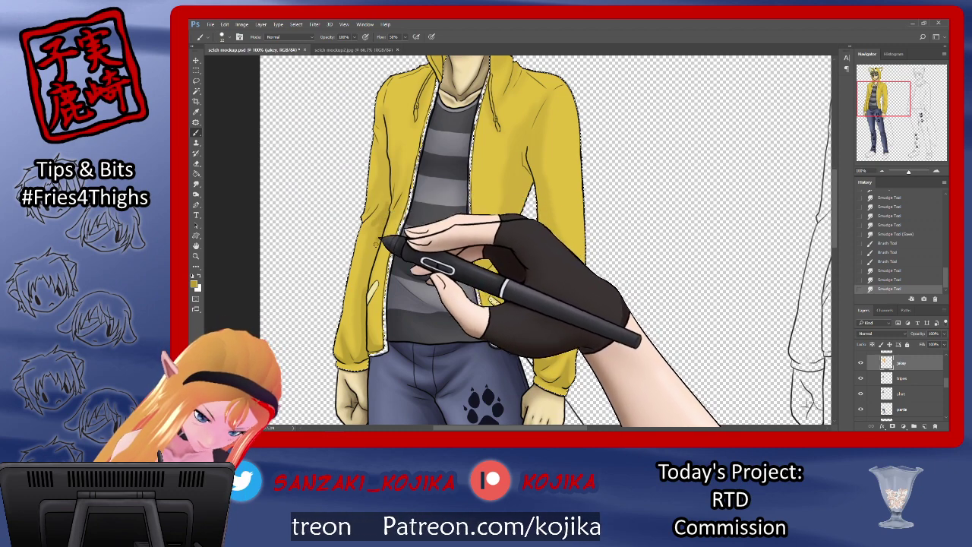
{"action": "left_click_drag", "start_coordinate": [378, 225], "coordinate": [380, 228]}
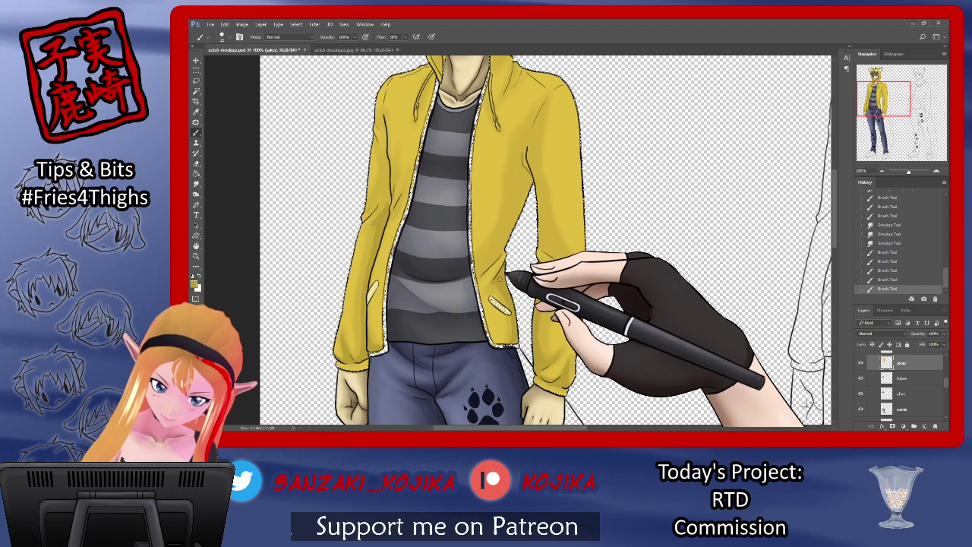
{"action": "left_click_drag", "start_coordinate": [498, 280], "coordinate": [493, 284]}
{"action": "left_click", "coordinate": [197, 184]}
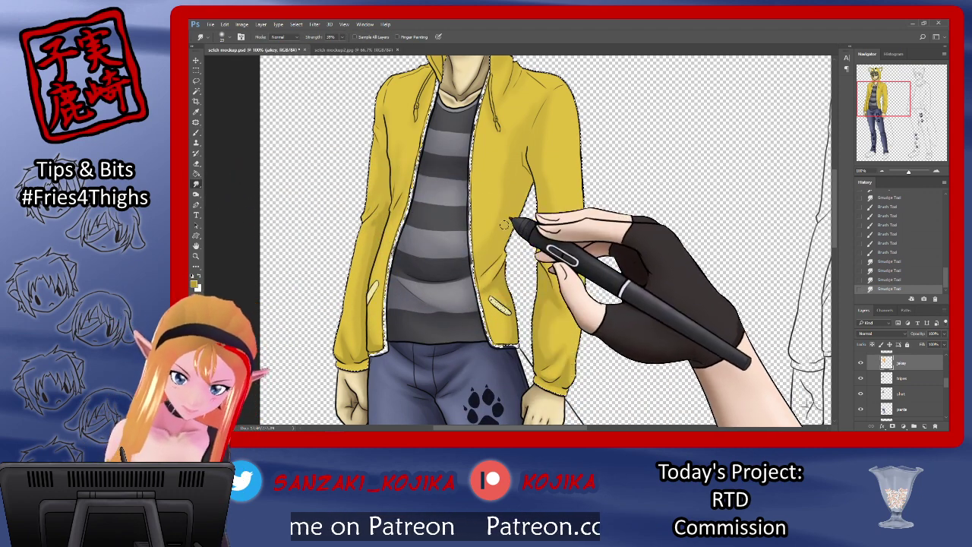
Paint shadows along the armpit crease and down the upper sleeve to the elbow, and blend them with the Smudge tool
{"action": "left_click", "coordinate": [196, 133]}
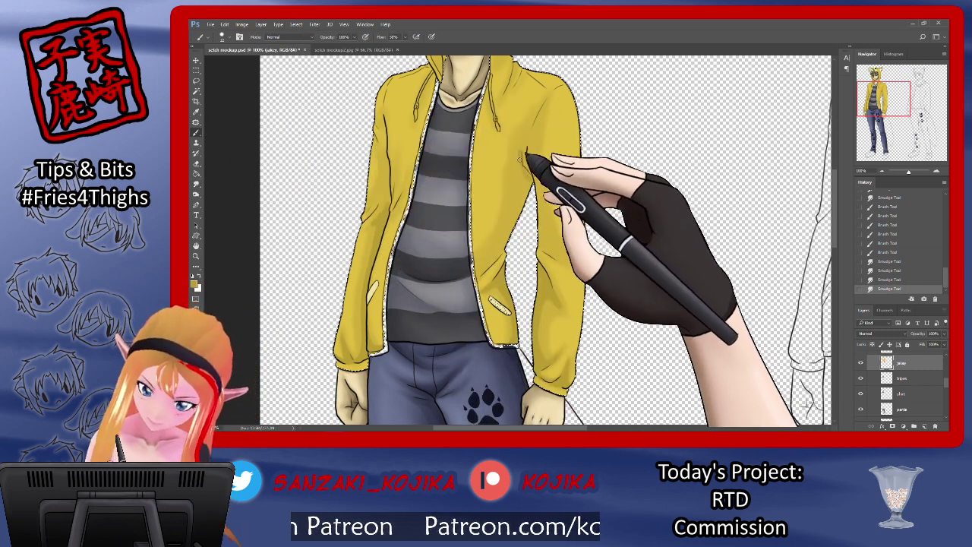
{"action": "mouse_move", "coordinate": [531, 152]}
{"action": "left_mouse_down"}
{"action": "mouse_move", "coordinate": [537, 143]}
{"action": "mouse_move", "coordinate": [544, 201]}
{"action": "left_mouse_up"}
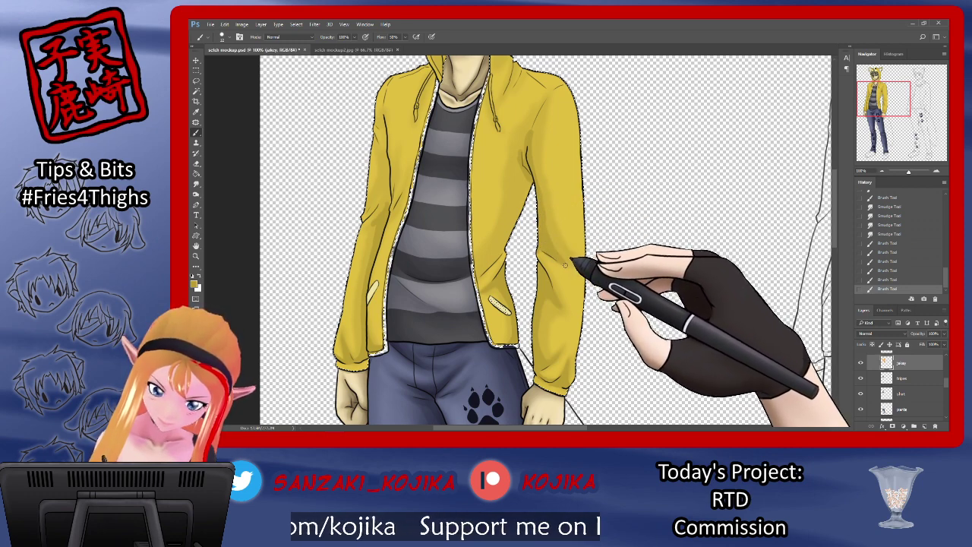
{"action": "left_click", "coordinate": [196, 184]}
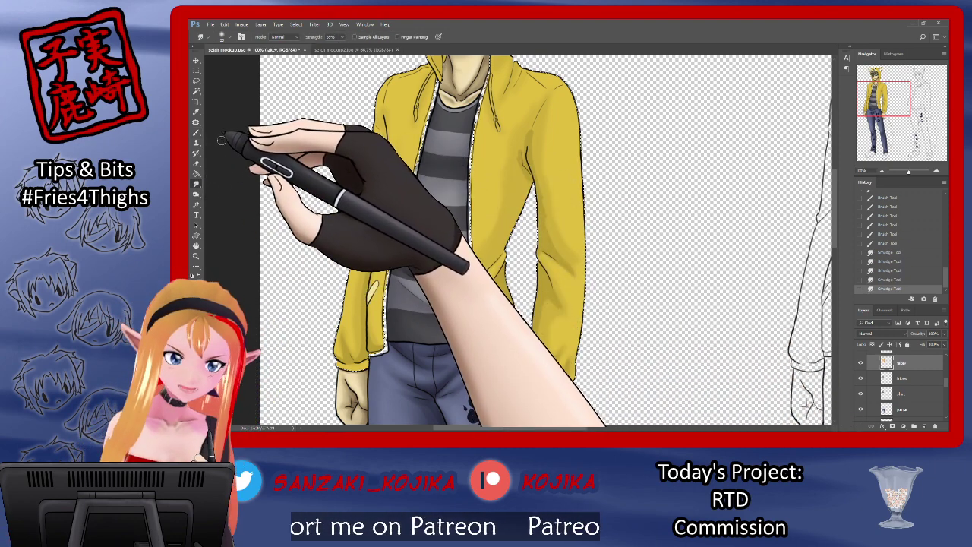
Add brush shading at the elbow fold, adjust the Smudge tool's brush, and blend the opposite sleeve's inner edge
{"action": "left_click", "coordinate": [196, 132]}
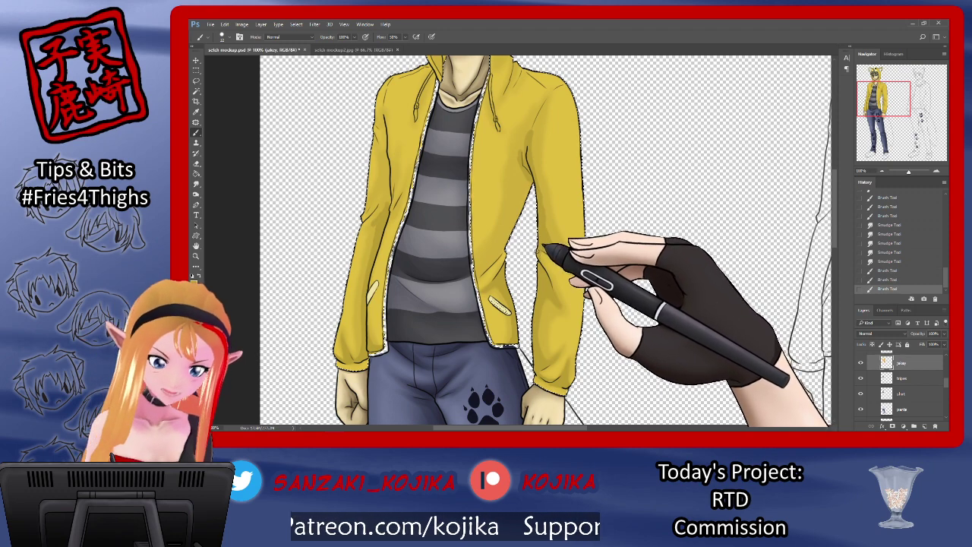
{"action": "left_click", "coordinate": [196, 183]}
{"action": "left_click", "coordinate": [229, 38]}
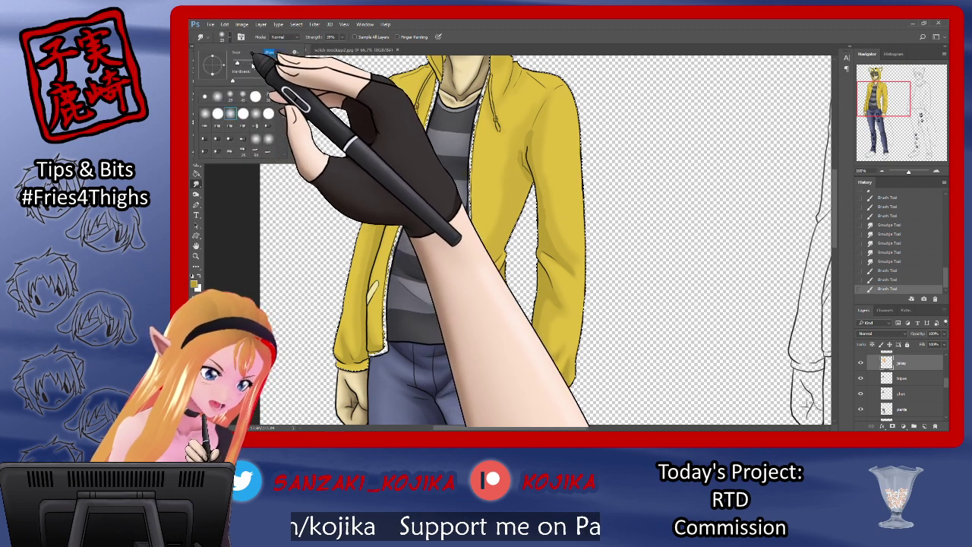
{"action": "mouse_move", "coordinate": [376, 217]}
{"action": "left_mouse_down"}
{"action": "mouse_move", "coordinate": [368, 229]}
{"action": "mouse_move", "coordinate": [361, 207]}
{"action": "mouse_move", "coordinate": [380, 180]}
{"action": "left_mouse_up"}
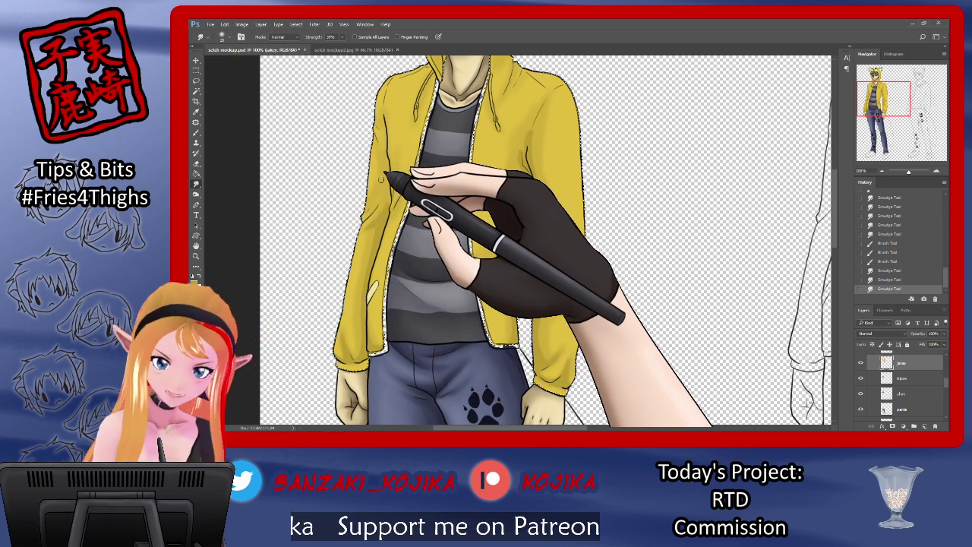
Paint a short Brush shadow where the hood meets the shoulder beside the drawstring
{"action": "left_click", "coordinate": [196, 131]}
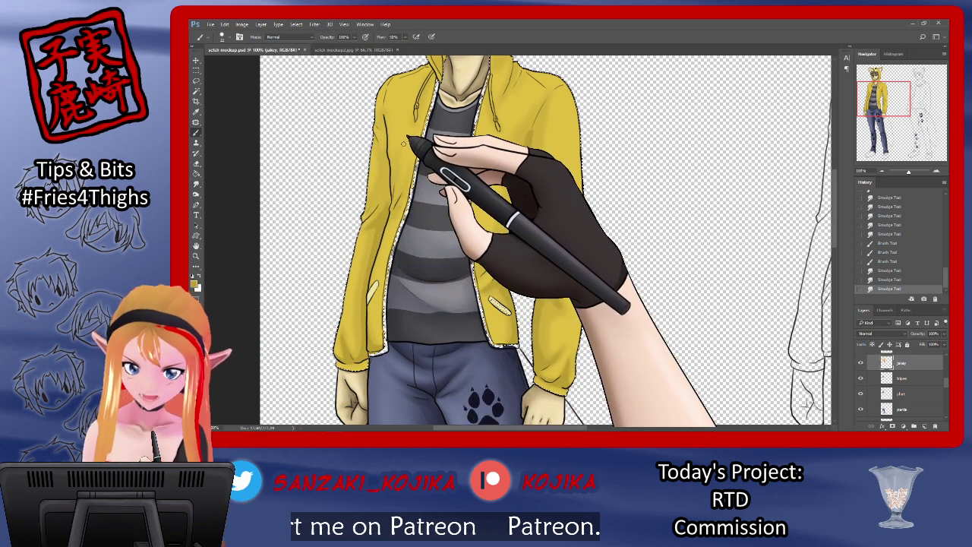
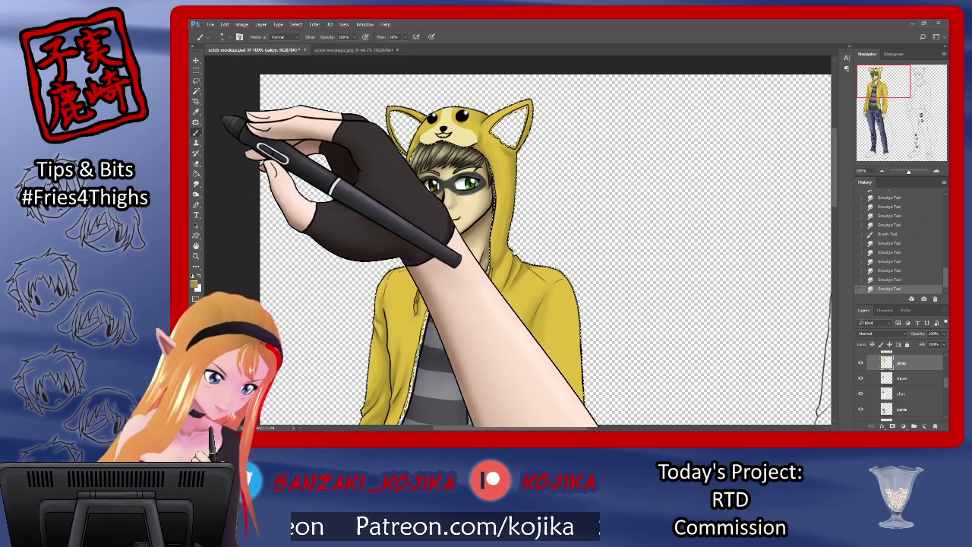
{"action": "left_click_drag", "start_coordinate": [508, 253], "coordinate": [518, 260]}
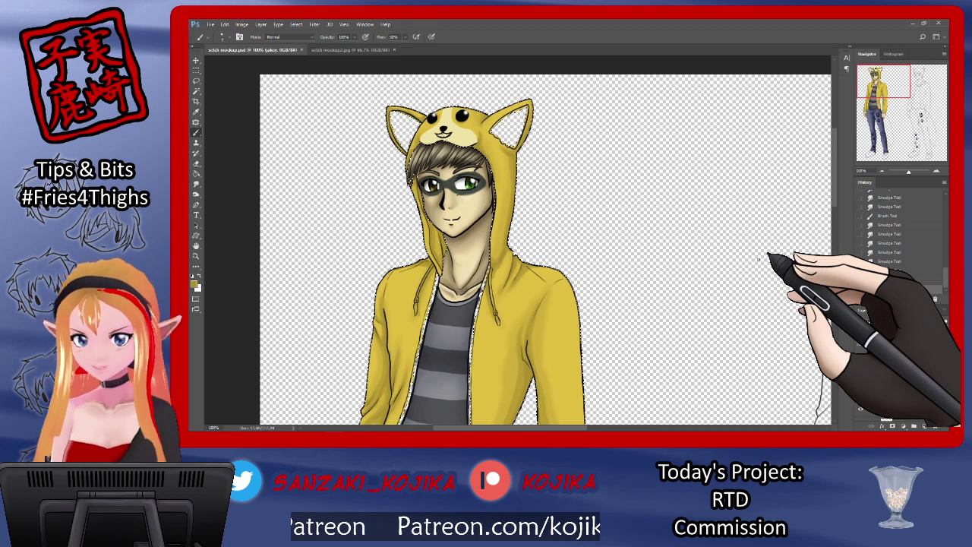
Choose a dark golden foreground colour, load the airbrush preset, lower its flow and enlarge the soft brush
{"action": "left_click", "coordinate": [195, 284]}
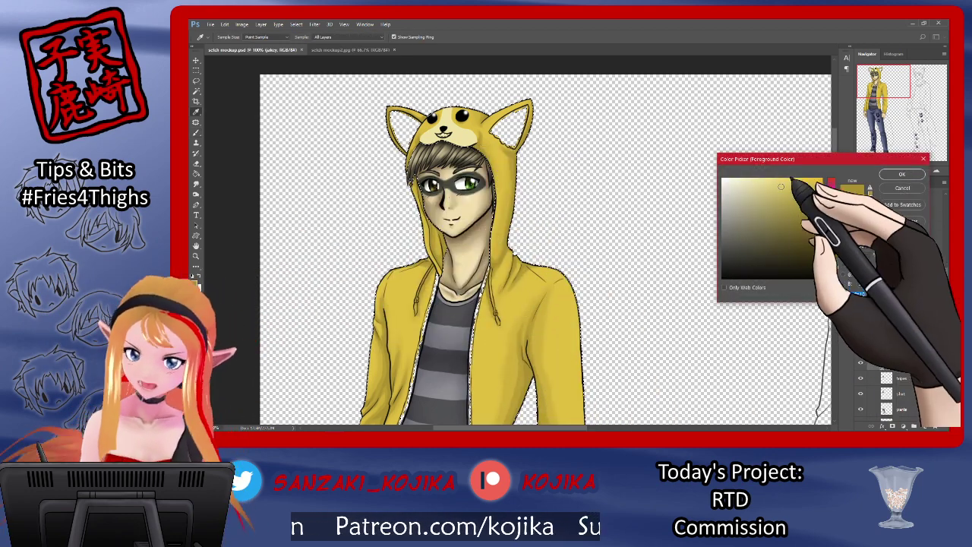
{"action": "left_click", "coordinate": [903, 174]}
{"action": "left_click", "coordinate": [199, 36]}
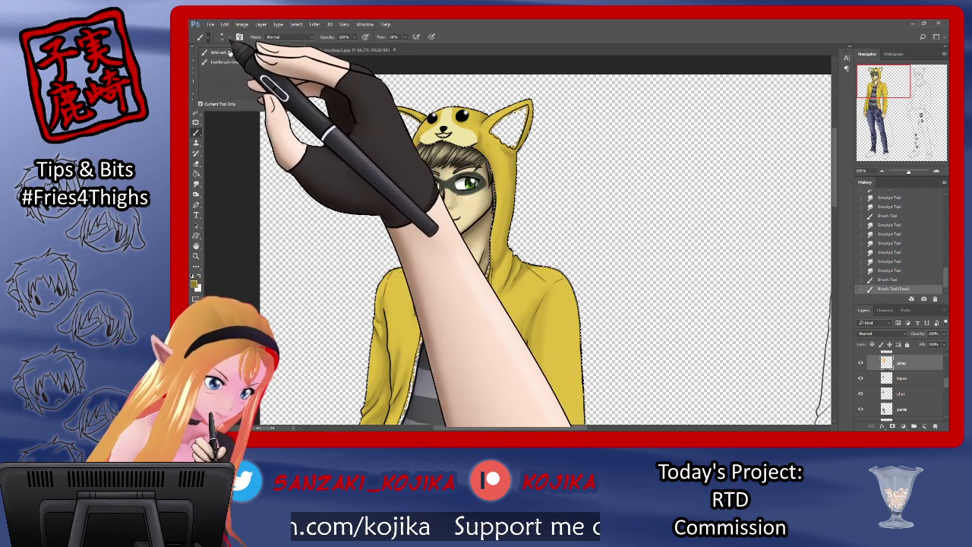
{"action": "left_click", "coordinate": [405, 36]}
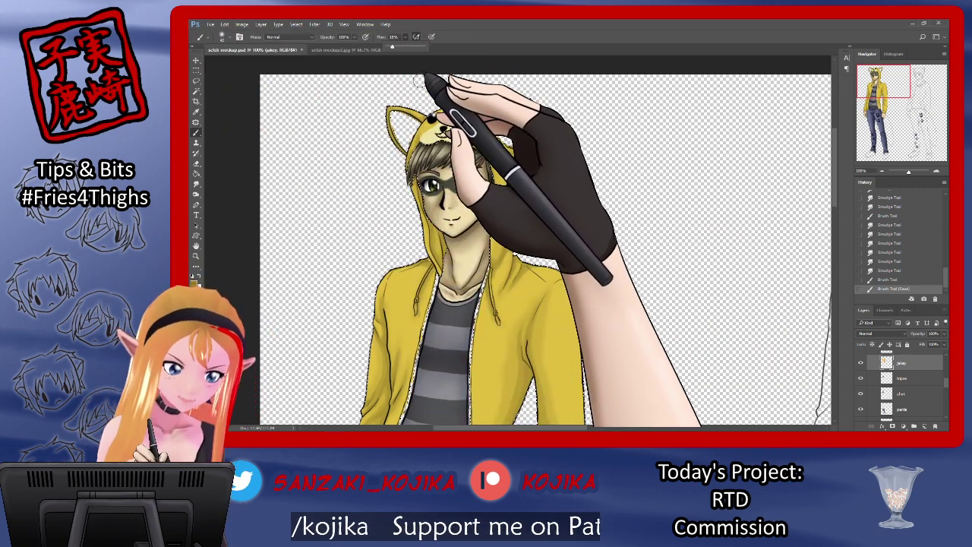
{"action": "left_click", "coordinate": [229, 37]}
{"action": "left_click_drag", "start_coordinate": [242, 61], "coordinate": [260, 61]}
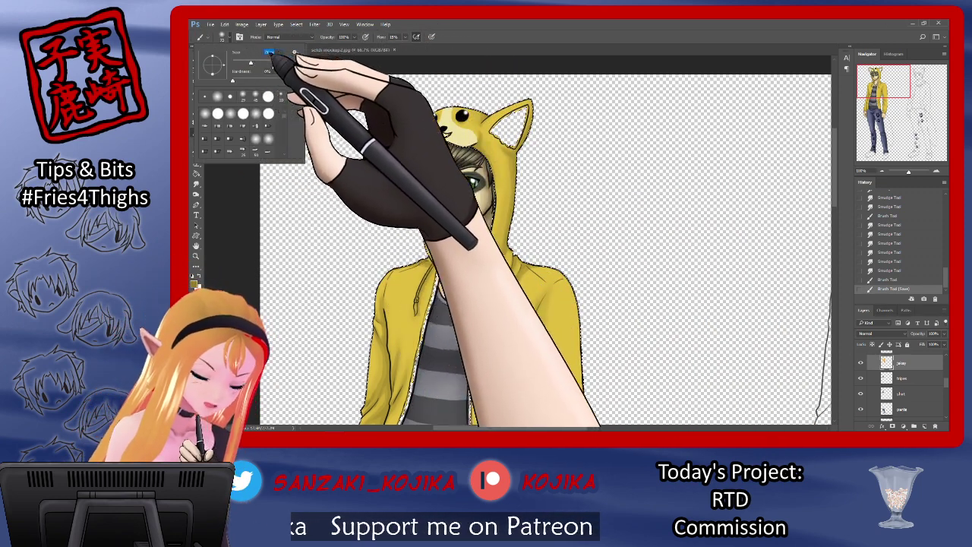
Airbrush soft shading on the hood's two animal ears and along the hood's side below them
{"action": "left_click", "coordinate": [352, 109]}
{"action": "left_click_drag", "start_coordinate": [386, 108], "coordinate": [396, 142]}
{"action": "mouse_move", "coordinate": [389, 111]}
{"action": "left_mouse_down"}
{"action": "mouse_move", "coordinate": [399, 145]}
{"action": "mouse_move", "coordinate": [389, 110]}
{"action": "left_mouse_up"}
{"action": "mouse_move", "coordinate": [402, 136]}
{"action": "left_mouse_down"}
{"action": "mouse_move", "coordinate": [398, 99]}
{"action": "mouse_move", "coordinate": [419, 121]}
{"action": "left_mouse_up"}
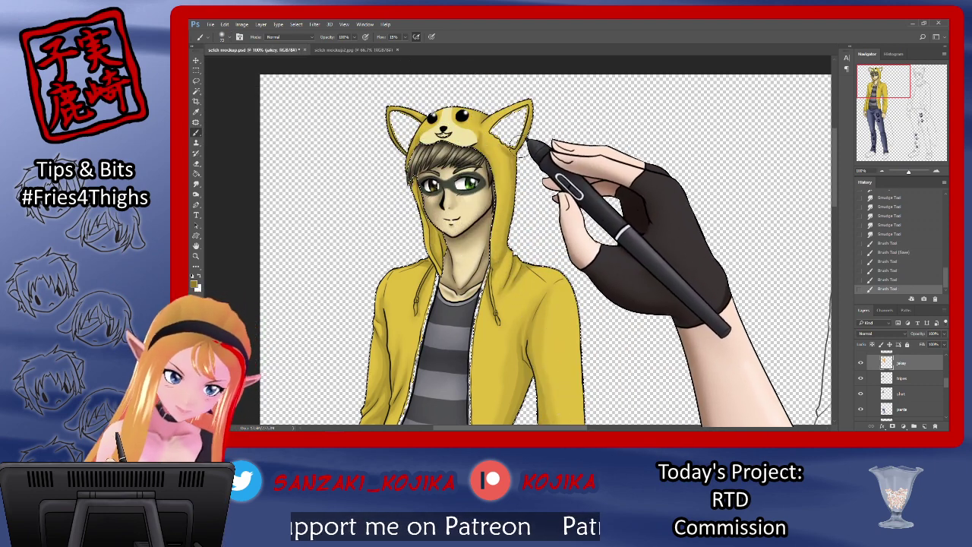
{"action": "mouse_move", "coordinate": [530, 146]}
{"action": "left_mouse_down"}
{"action": "mouse_move", "coordinate": [513, 247]}
{"action": "mouse_move", "coordinate": [531, 170]}
{"action": "mouse_move", "coordinate": [521, 209]}
{"action": "left_mouse_up"}
{"action": "mouse_move", "coordinate": [524, 171]}
{"action": "left_mouse_down"}
{"action": "mouse_move", "coordinate": [524, 201]}
{"action": "mouse_move", "coordinate": [521, 156]}
{"action": "left_mouse_up"}
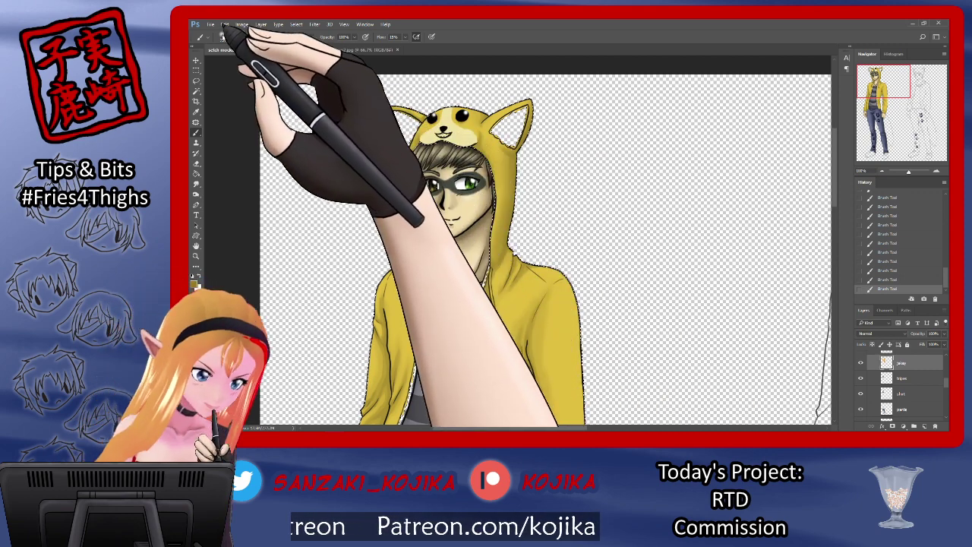
Adjust the airbrush size and shade the hood around the hair and down to the neck
{"action": "left_click", "coordinate": [226, 36]}
{"action": "key", "text": "Return"}
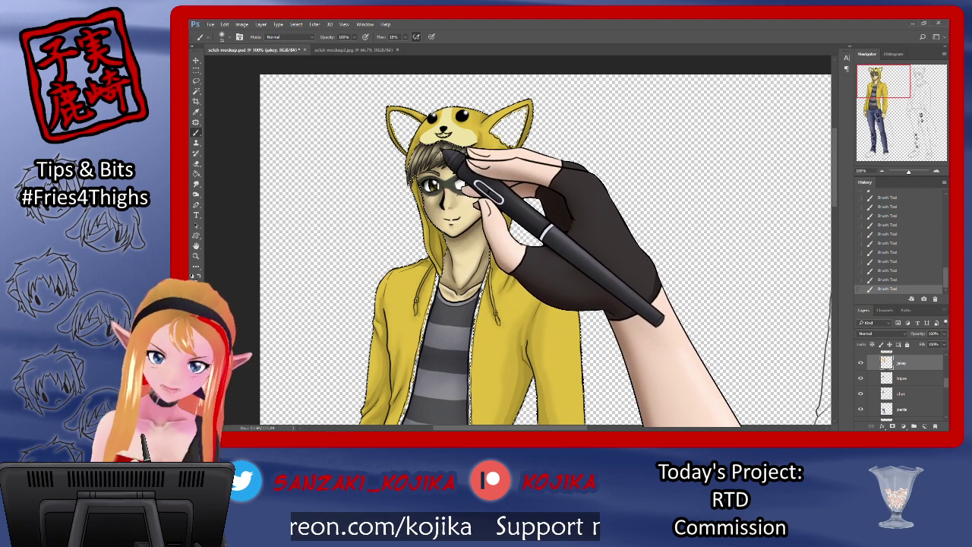
{"action": "left_click", "coordinate": [226, 36]}
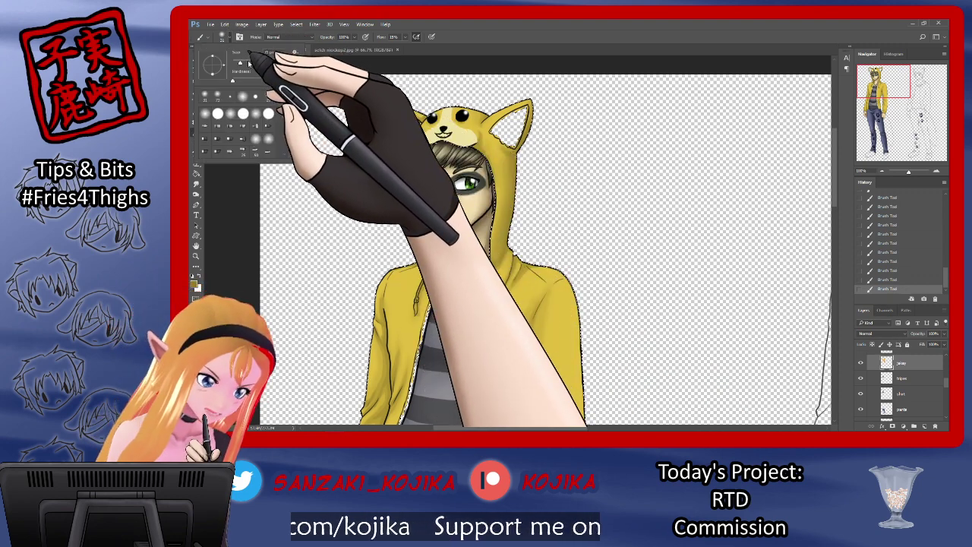
{"action": "key", "text": "Return"}
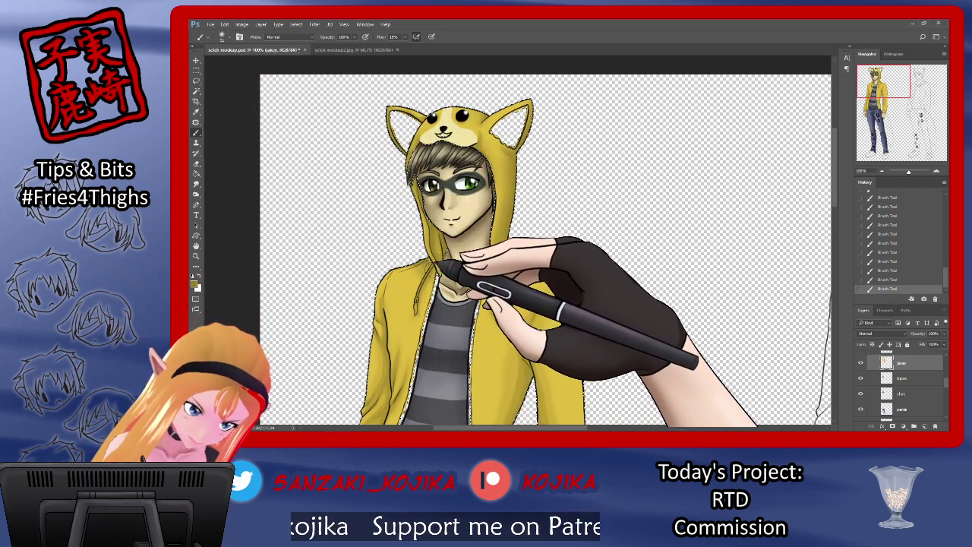
Airbrush soft shadows along the jacket's sleeves and front panels, adjusting the brush size
{"action": "left_click_drag", "start_coordinate": [833, 155], "coordinate": [831, 190]}
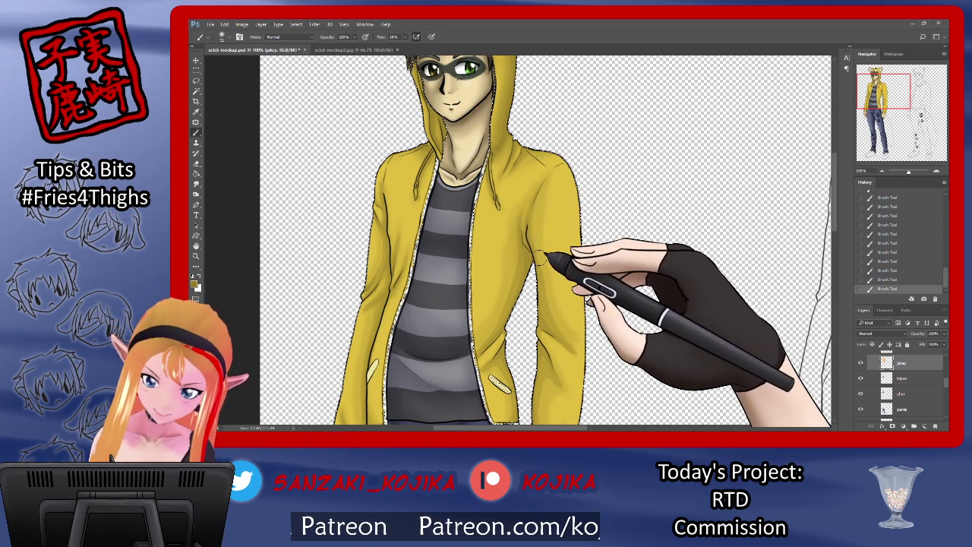
{"action": "left_click_drag", "start_coordinate": [834, 195], "coordinate": [834, 212]}
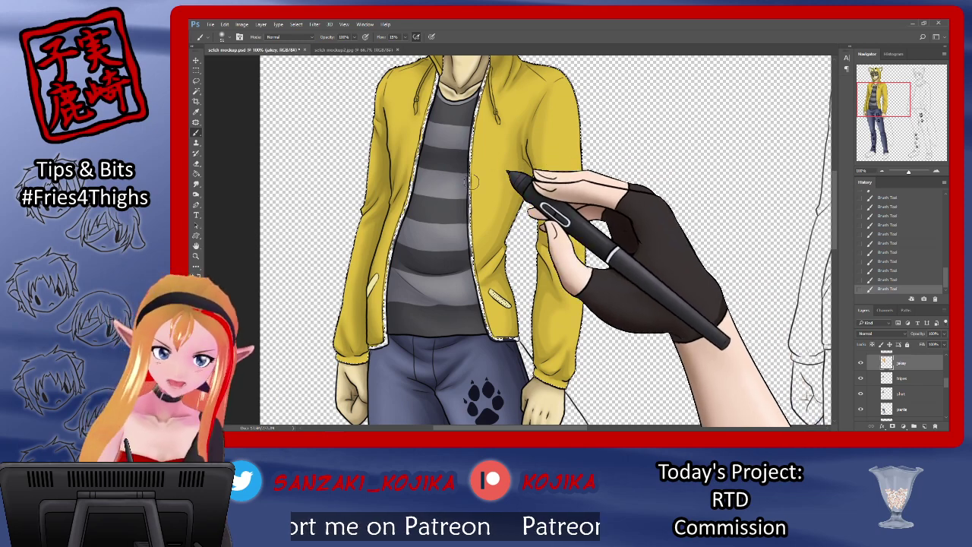
{"action": "left_click", "coordinate": [222, 37]}
{"action": "key", "text": "Return"}
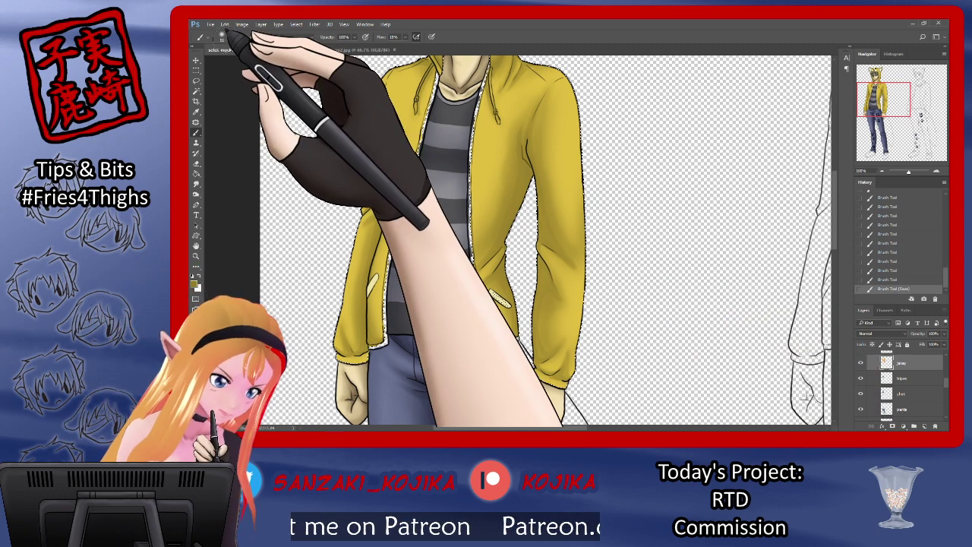
Resize the airbrush and shade the lower sleeve and cuff on the paw-print side
{"action": "left_click", "coordinate": [223, 37]}
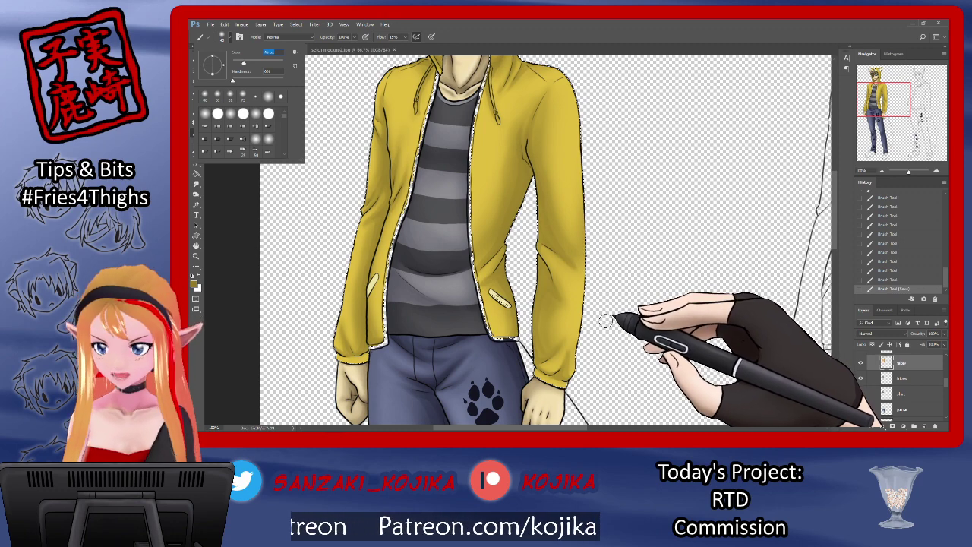
{"action": "left_click", "coordinate": [552, 348]}
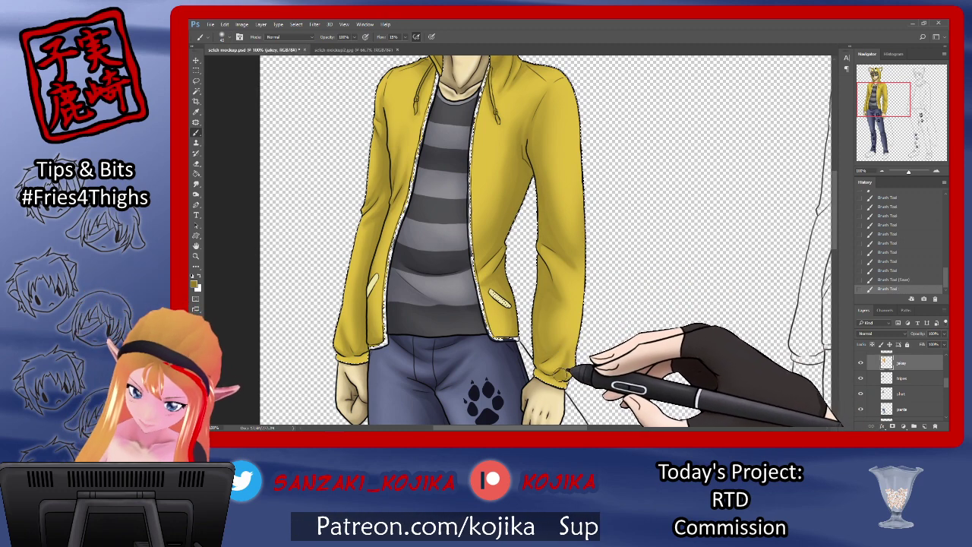
{"action": "left_click", "coordinate": [550, 354]}
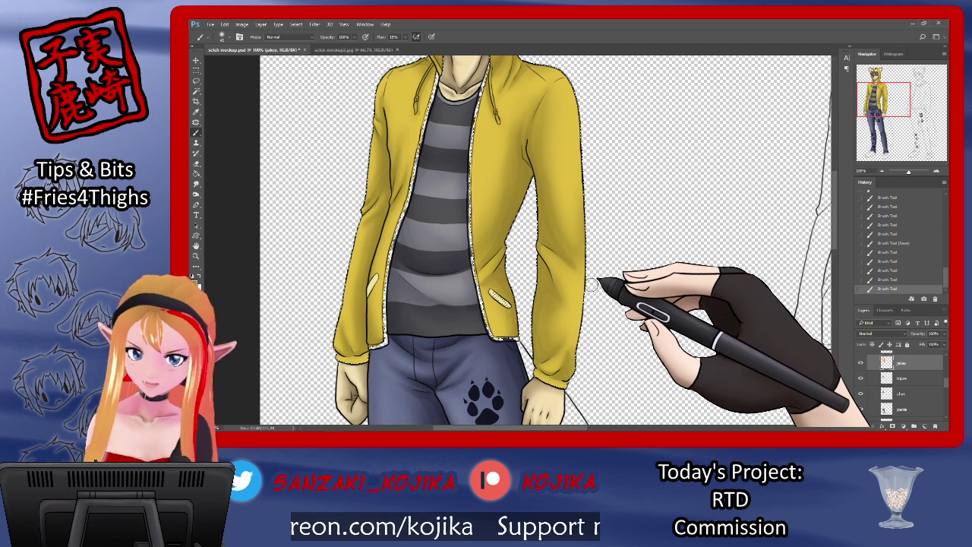
Shade the hood beside the animal face, then reduce the brush size and darken below the ear
{"action": "left_click_drag", "start_coordinate": [835, 244], "coordinate": [838, 202]}
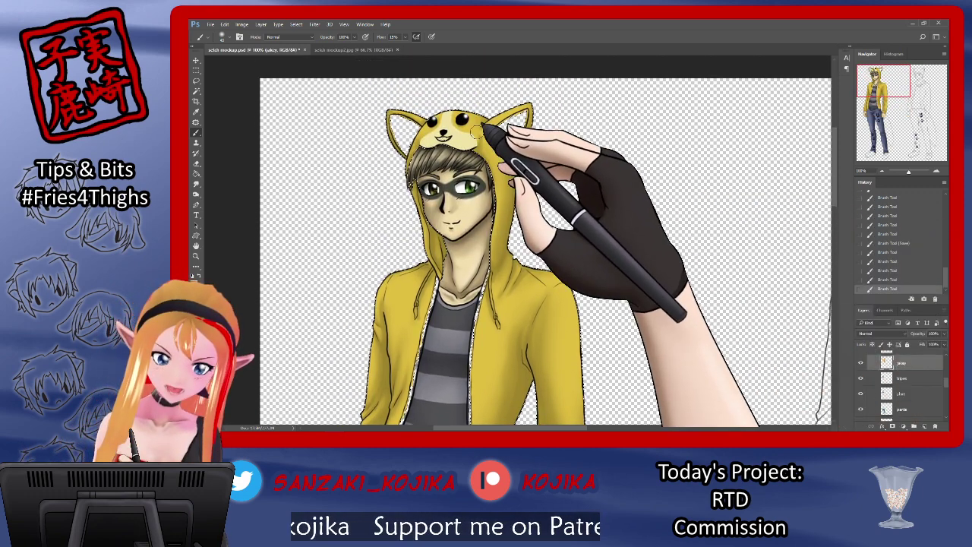
{"action": "mouse_move", "coordinate": [485, 150]}
{"action": "left_mouse_down"}
{"action": "mouse_move", "coordinate": [476, 101]}
{"action": "mouse_move", "coordinate": [516, 71]}
{"action": "mouse_move", "coordinate": [541, 120]}
{"action": "mouse_move", "coordinate": [520, 147]}
{"action": "mouse_move", "coordinate": [522, 175]}
{"action": "mouse_move", "coordinate": [500, 147]}
{"action": "left_mouse_up"}
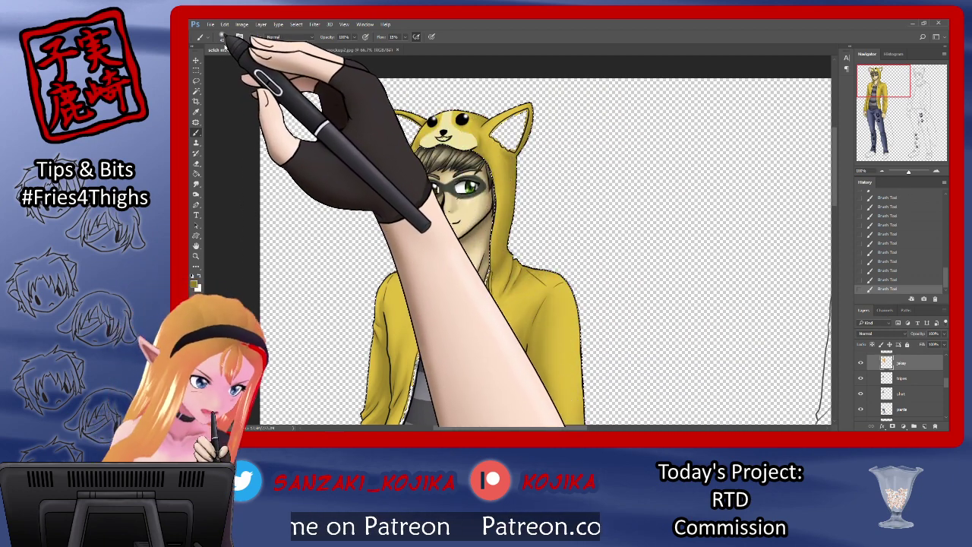
{"action": "left_click", "coordinate": [222, 37]}
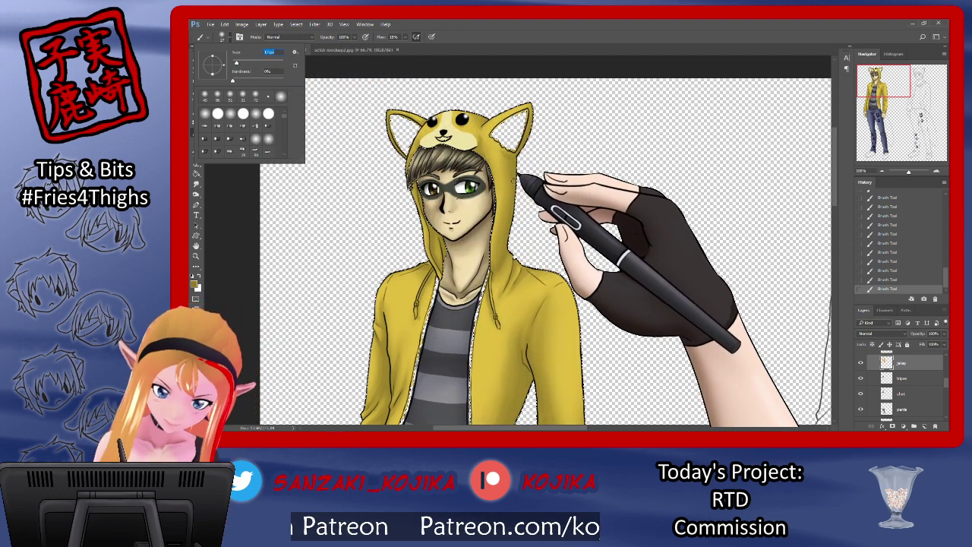
{"action": "left_click", "coordinate": [523, 154]}
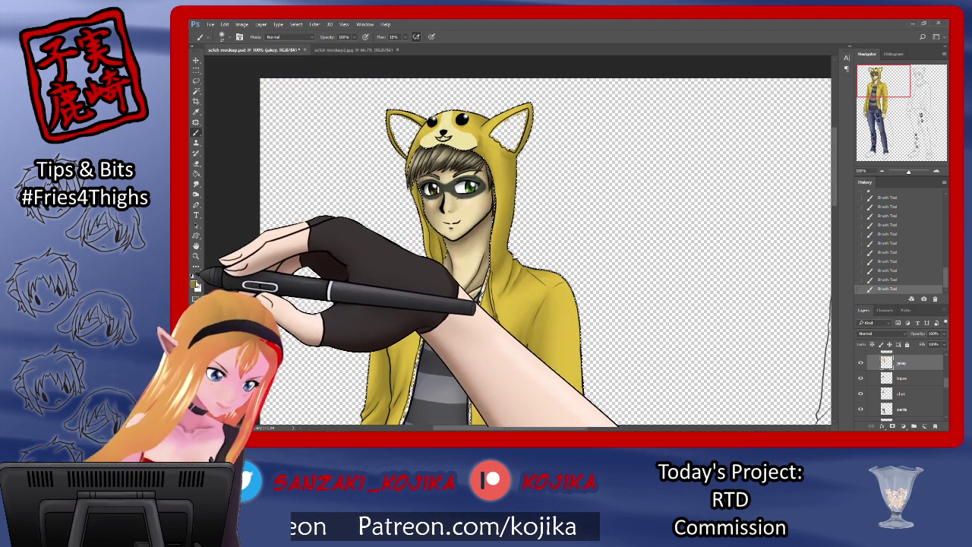
Set the foreground colour to dark brown #815f0a, adjust the brush size and deepen the hood's edge shadow beside the hair
{"action": "left_click", "coordinate": [194, 284]}
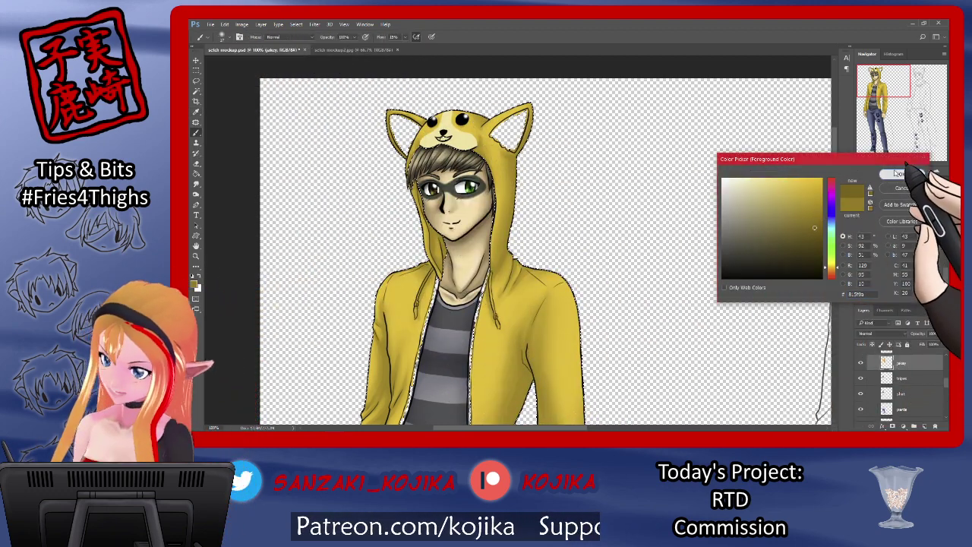
{"action": "left_click", "coordinate": [903, 174]}
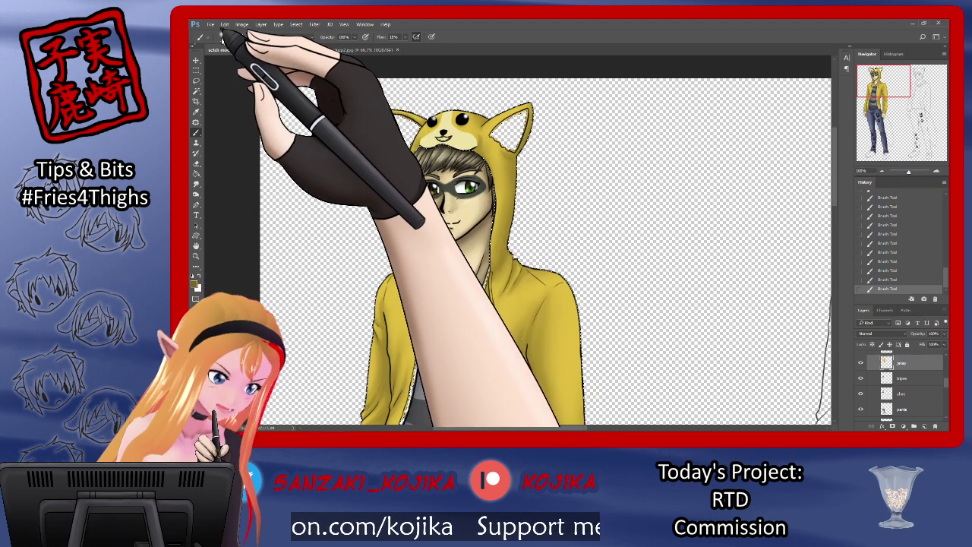
{"action": "left_click", "coordinate": [222, 36]}
{"action": "left_click", "coordinate": [411, 149]}
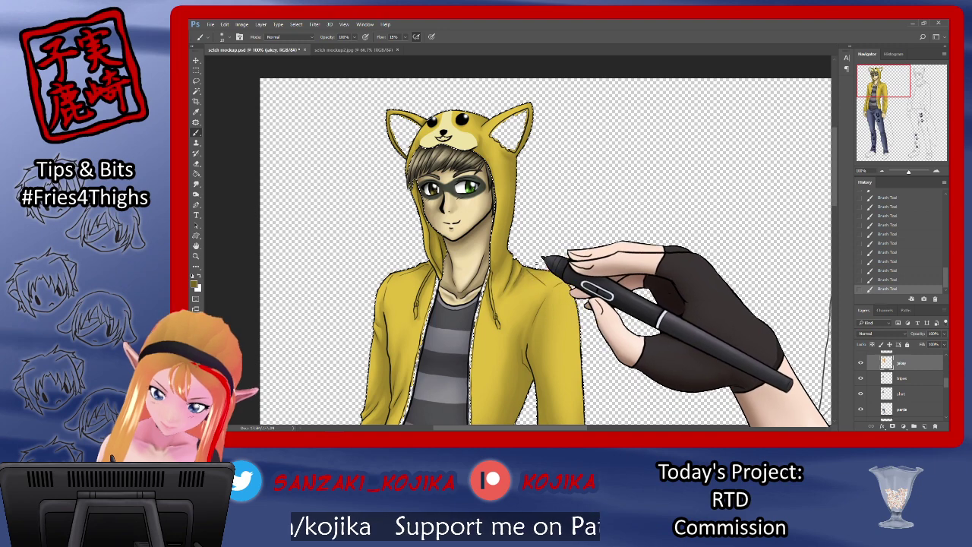
Vary the brush size and deepen the shadows at the ear's base and down the hood's outer side
{"action": "left_click", "coordinate": [222, 36]}
{"action": "left_click", "coordinate": [490, 116]}
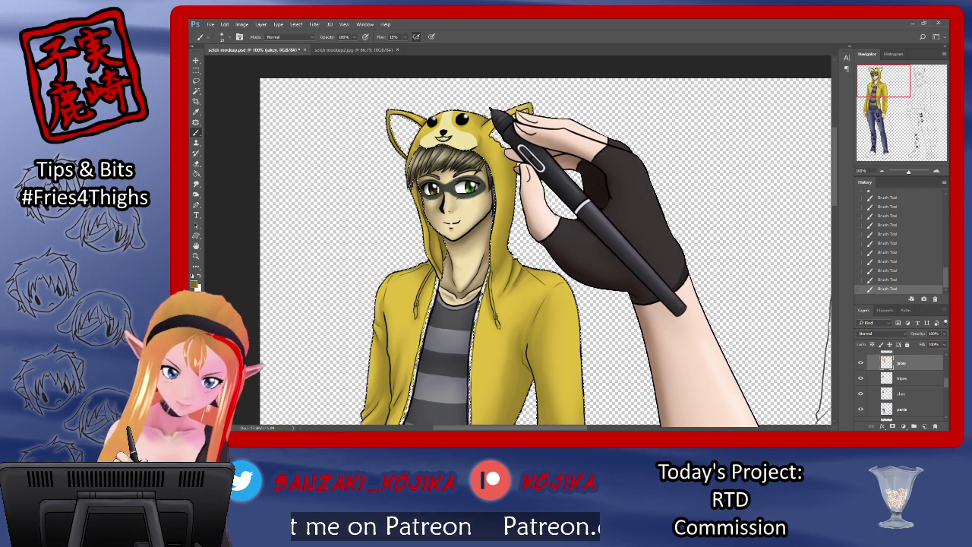
{"action": "left_click", "coordinate": [222, 36]}
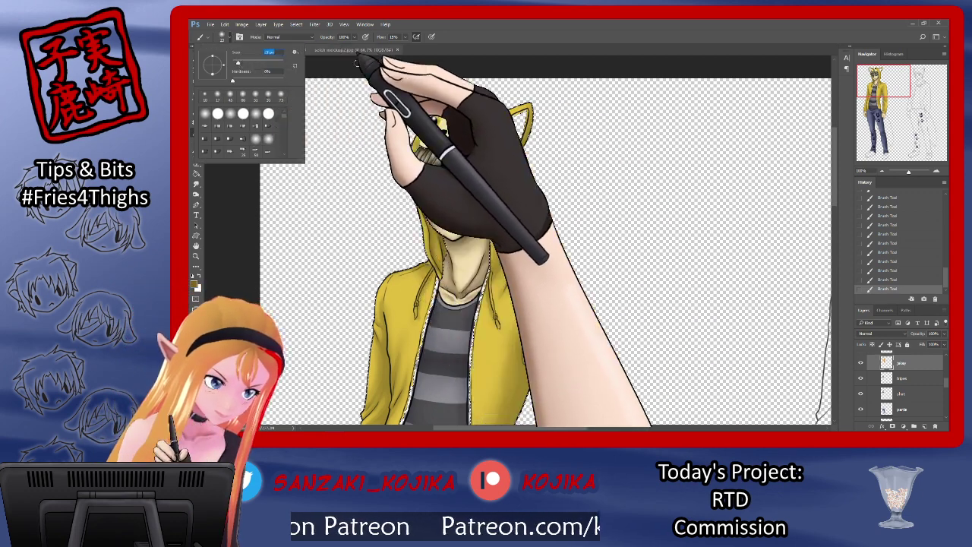
{"action": "left_click", "coordinate": [517, 244]}
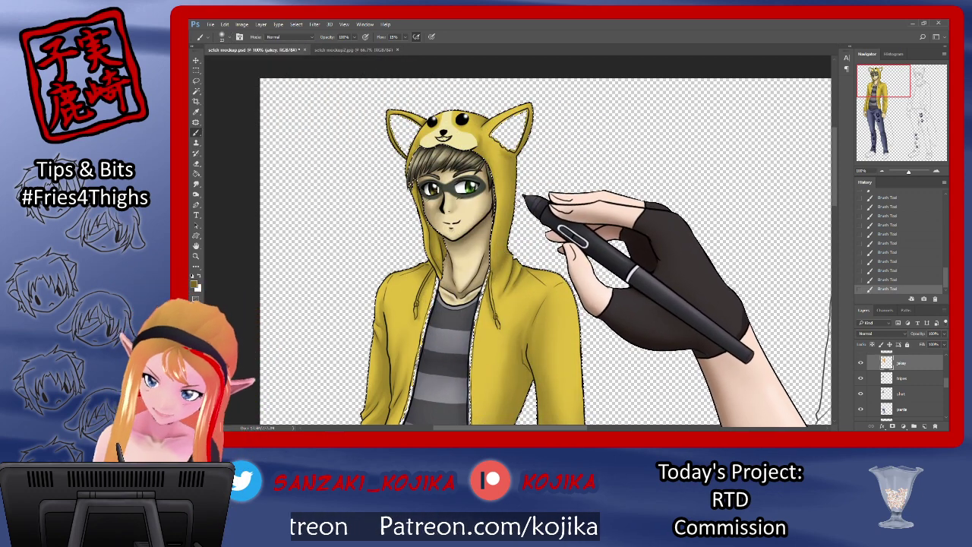
Adjust the brush size and darken the shadow where the hood meets the jacket at the neckline
{"action": "left_click_drag", "start_coordinate": [836, 200], "coordinate": [832, 231]}
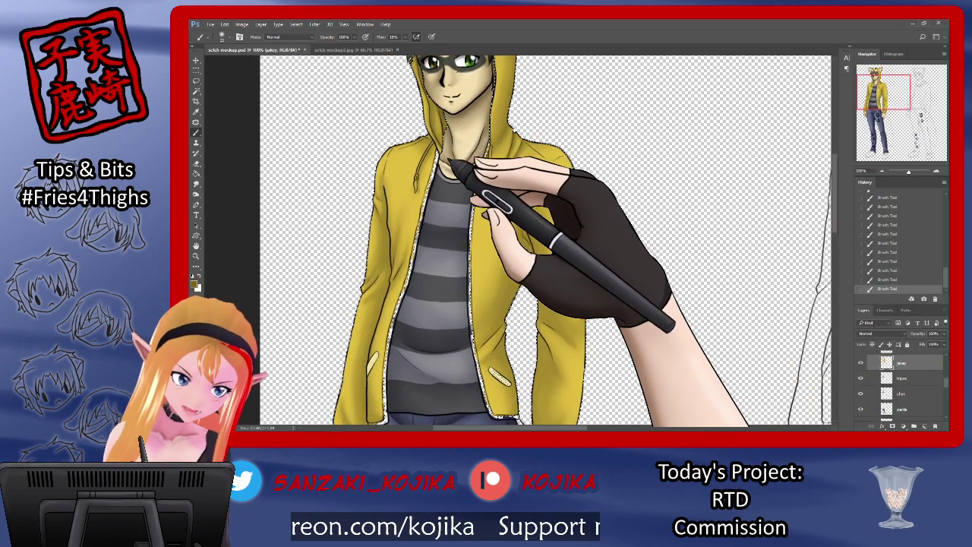
{"action": "left_click", "coordinate": [222, 36]}
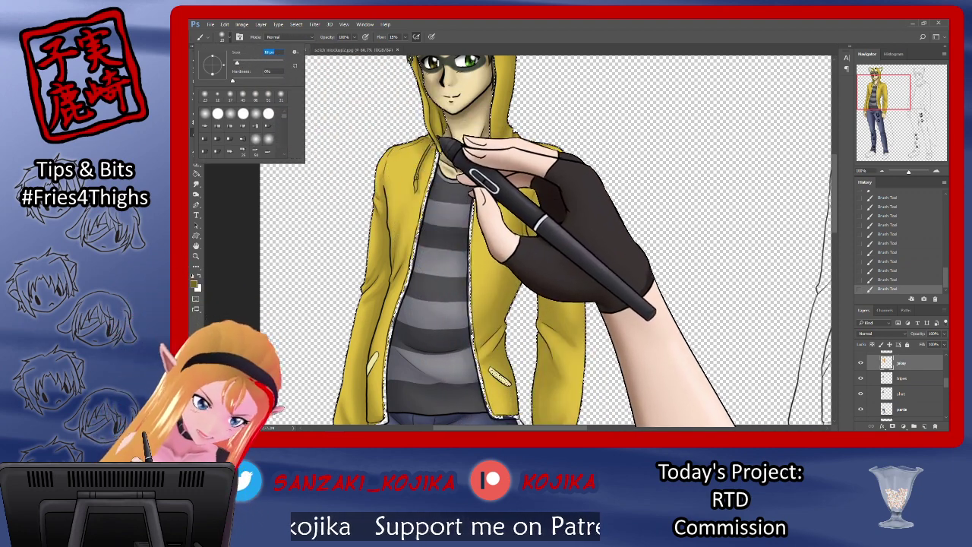
{"action": "left_click", "coordinate": [439, 138]}
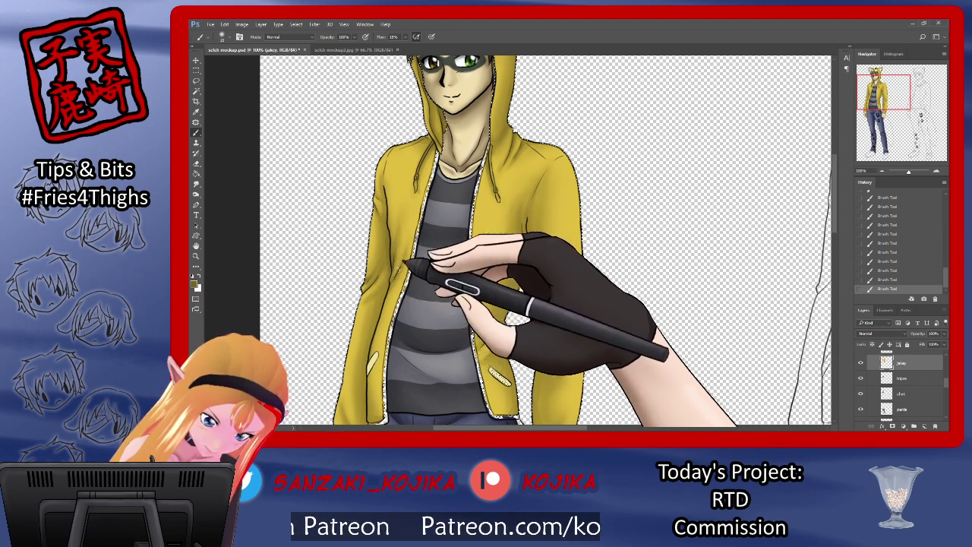
Step back in the history to remove the last two brush strokes on the jacket
{"action": "left_click_drag", "start_coordinate": [835, 196], "coordinate": [836, 216]}
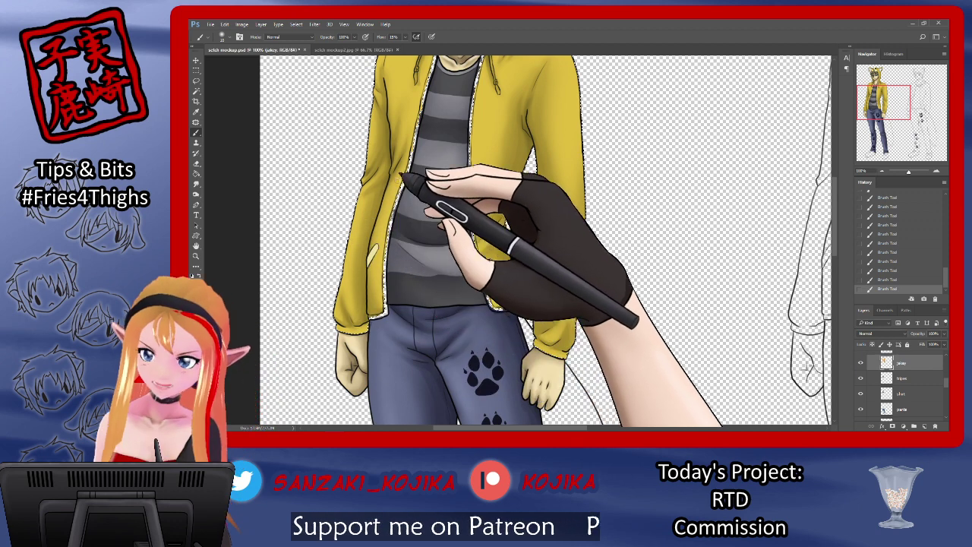
{"action": "left_click", "coordinate": [886, 262]}
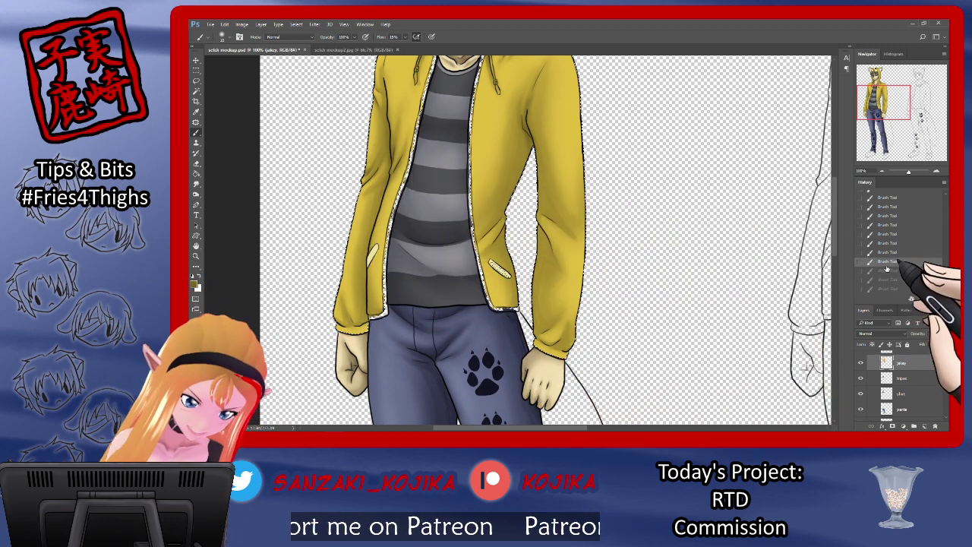
{"action": "left_click", "coordinate": [886, 270]}
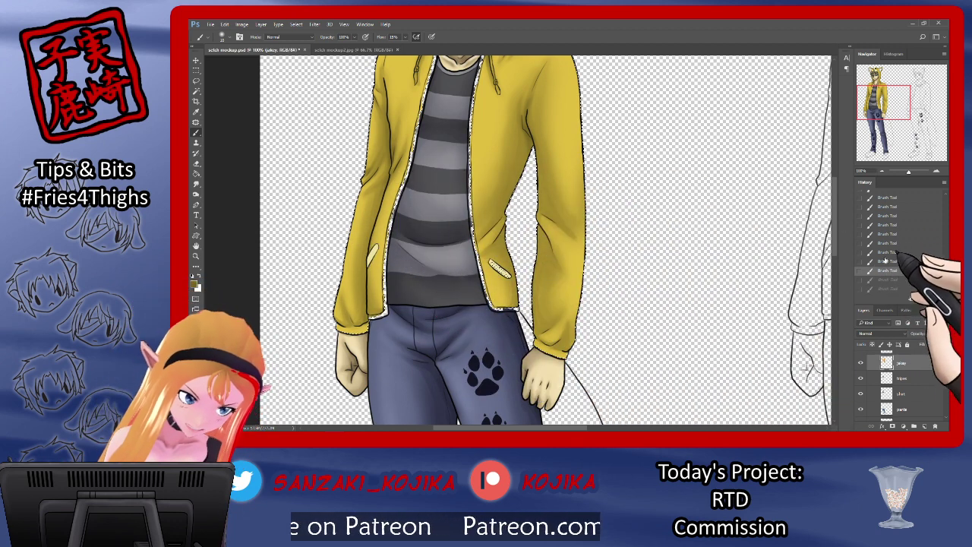
Resize the brush and deepen the shadows at the jacket's front hem below the pocket opposite the paw-print side
{"action": "left_click", "coordinate": [222, 37]}
{"action": "left_click", "coordinate": [372, 318]}
{"action": "left_click_drag", "start_coordinate": [372, 315], "coordinate": [370, 291]}
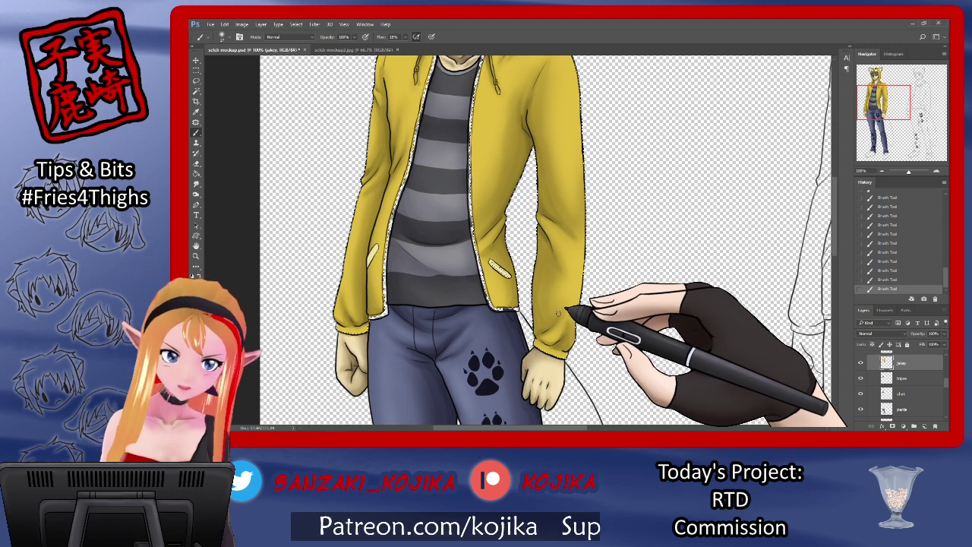
Resize the brush and shade the sleeve on the paw-print side, then the jacket body beside the armpit
{"action": "left_click", "coordinate": [221, 37]}
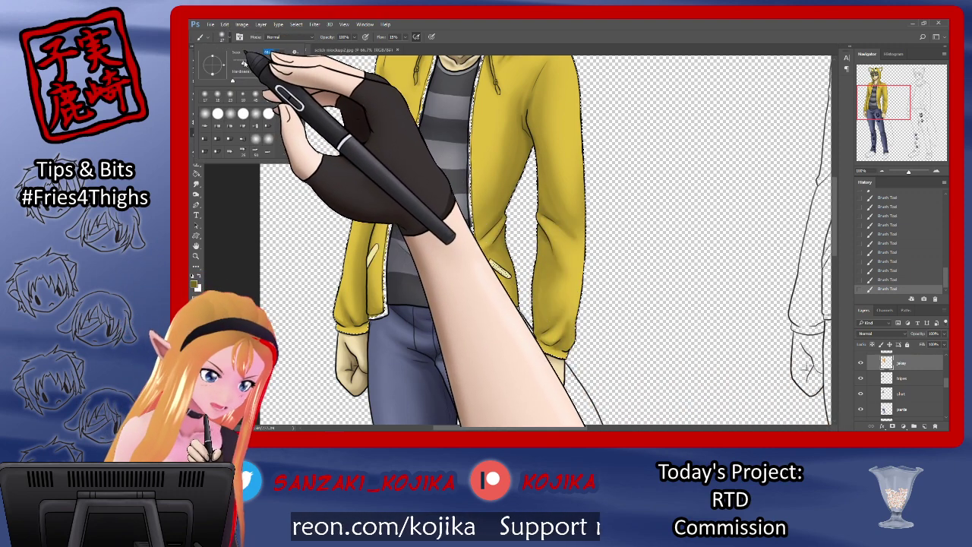
{"action": "left_click", "coordinate": [540, 203]}
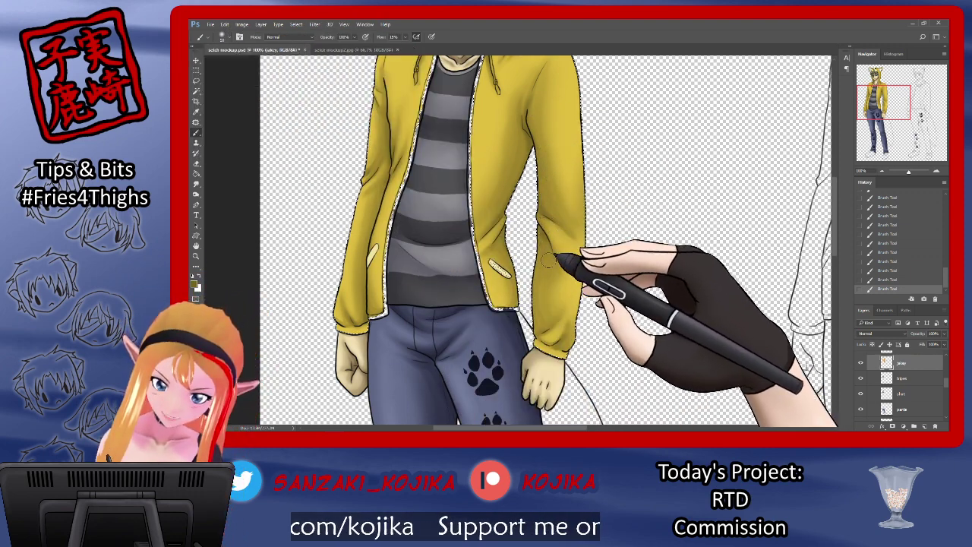
{"action": "left_click_drag", "start_coordinate": [834, 252], "coordinate": [838, 224]}
{"action": "left_click", "coordinate": [226, 36]}
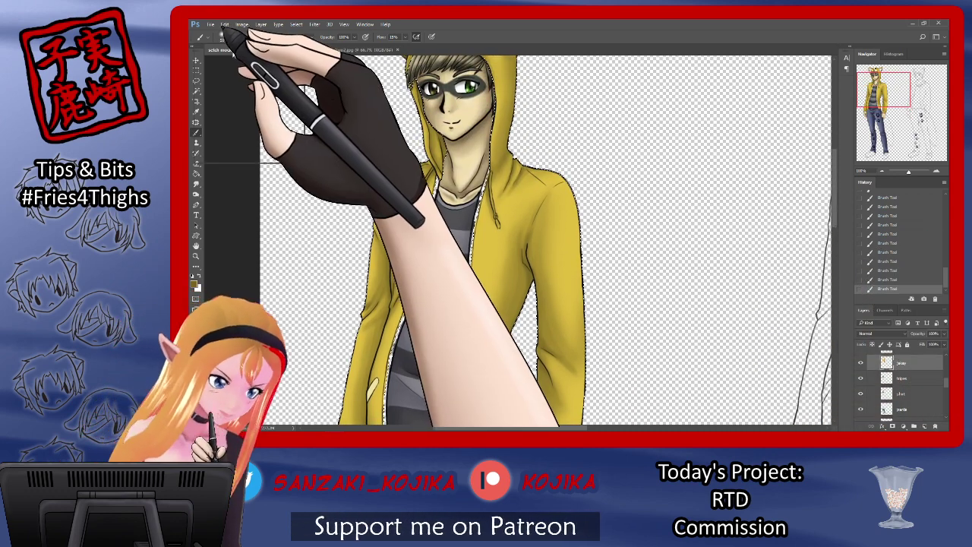
{"action": "left_click", "coordinate": [524, 251]}
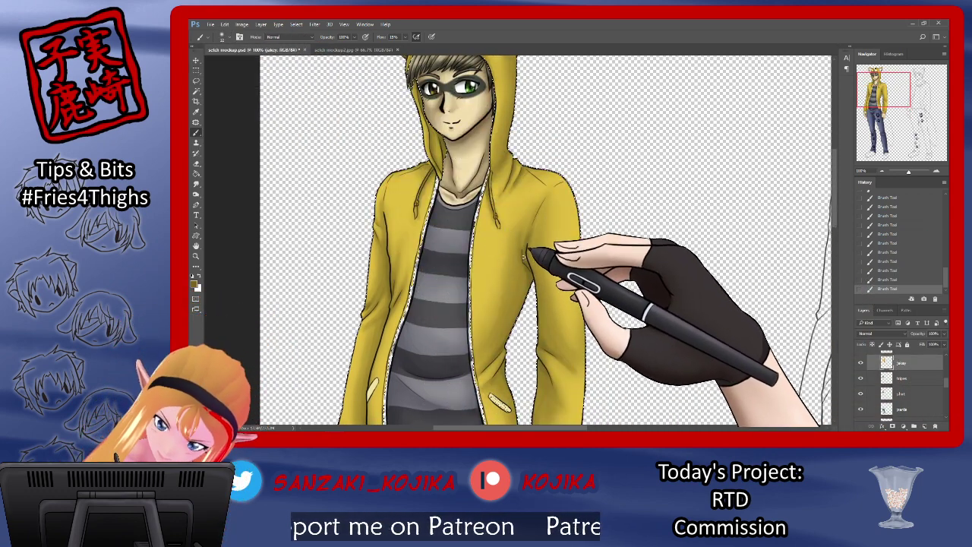
Deepen the armpit crease with a darker golden brown and a 9 px brush, and smudge the shadow toward the shoulder
{"action": "left_click", "coordinate": [195, 283]}
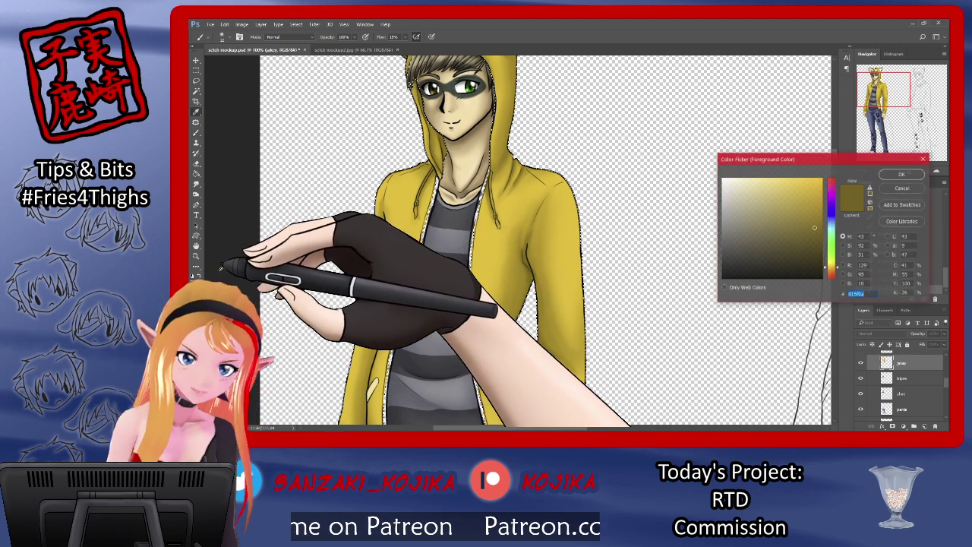
{"action": "left_click", "coordinate": [903, 174]}
{"action": "left_click", "coordinate": [223, 36]}
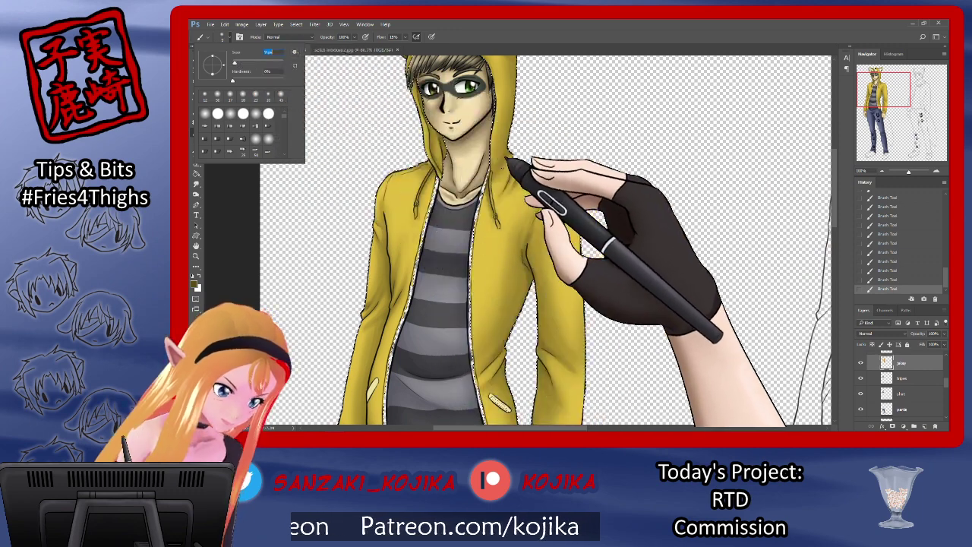
{"action": "left_click", "coordinate": [530, 249]}
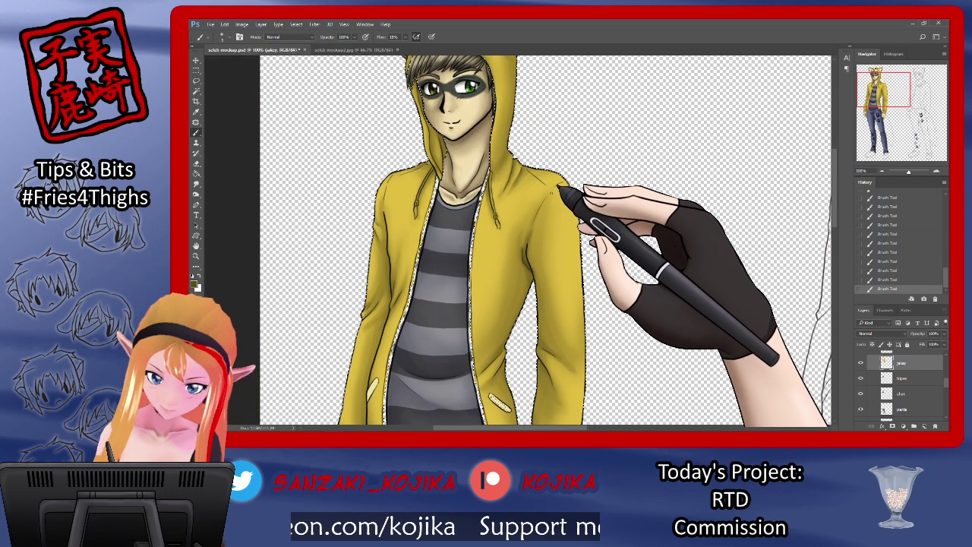
{"action": "left_click", "coordinate": [196, 183]}
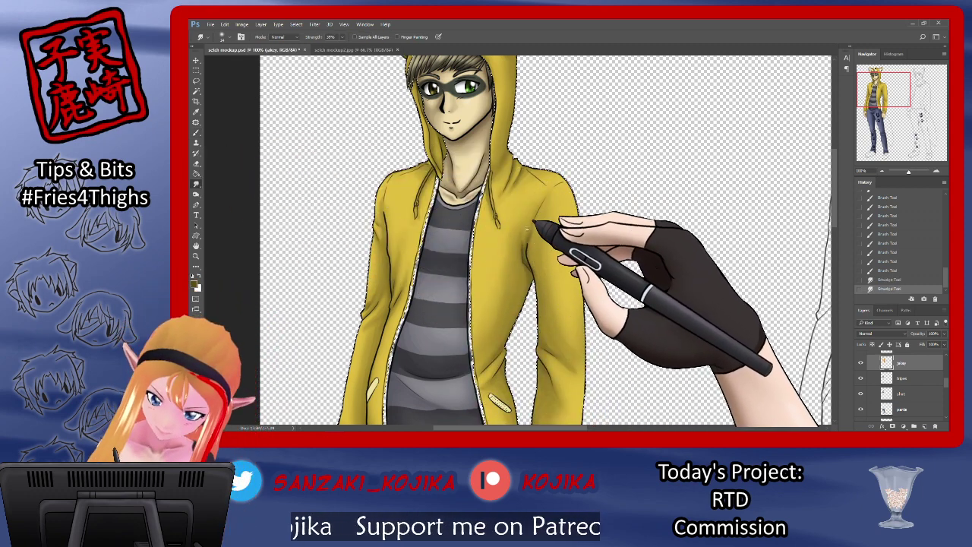
{"action": "left_click_drag", "start_coordinate": [534, 249], "coordinate": [544, 216]}
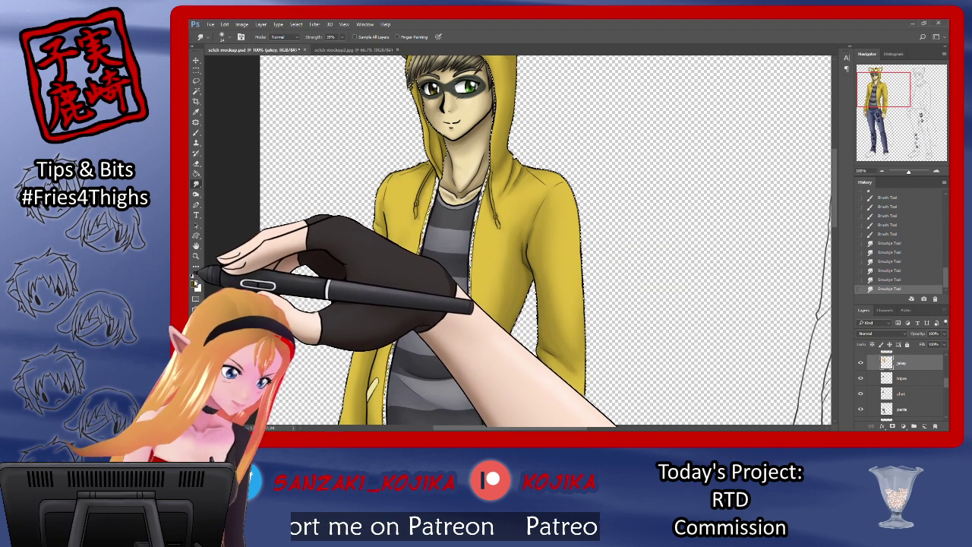
Choose progressively darker olive browns for the deepest shadows and paint the hood's inner edge beside the neck with a 7 px brush
{"action": "left_click", "coordinate": [195, 282]}
{"action": "left_click", "coordinate": [902, 175]}
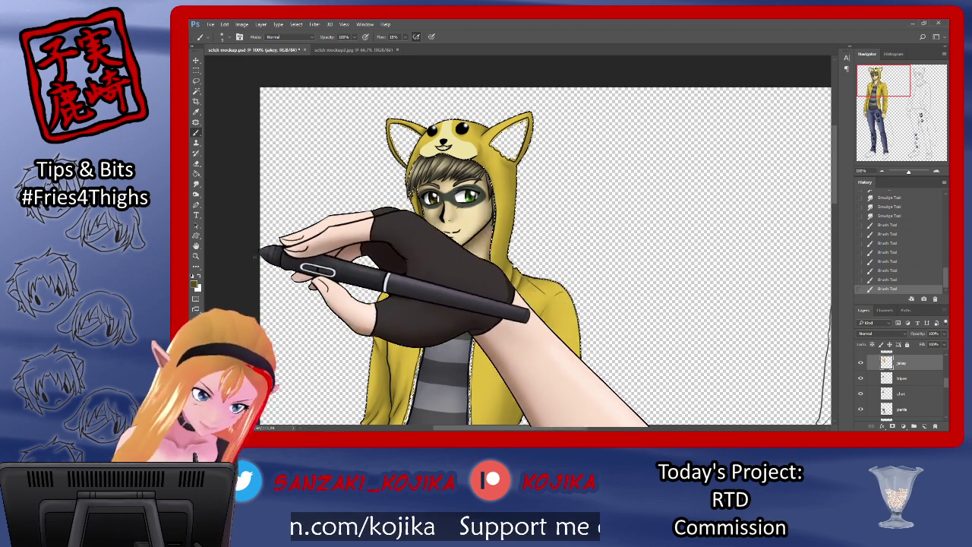
{"action": "left_click", "coordinate": [194, 285]}
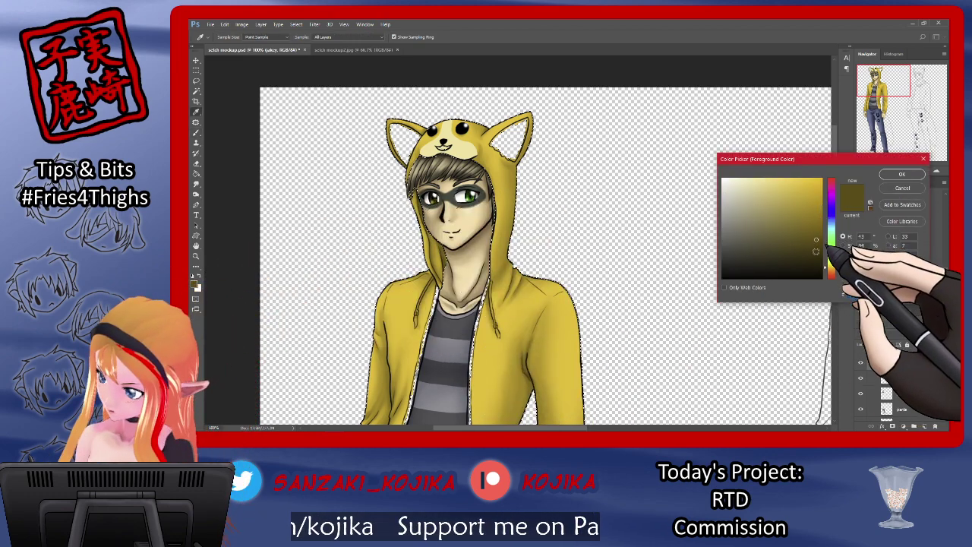
{"action": "left_click", "coordinate": [903, 174]}
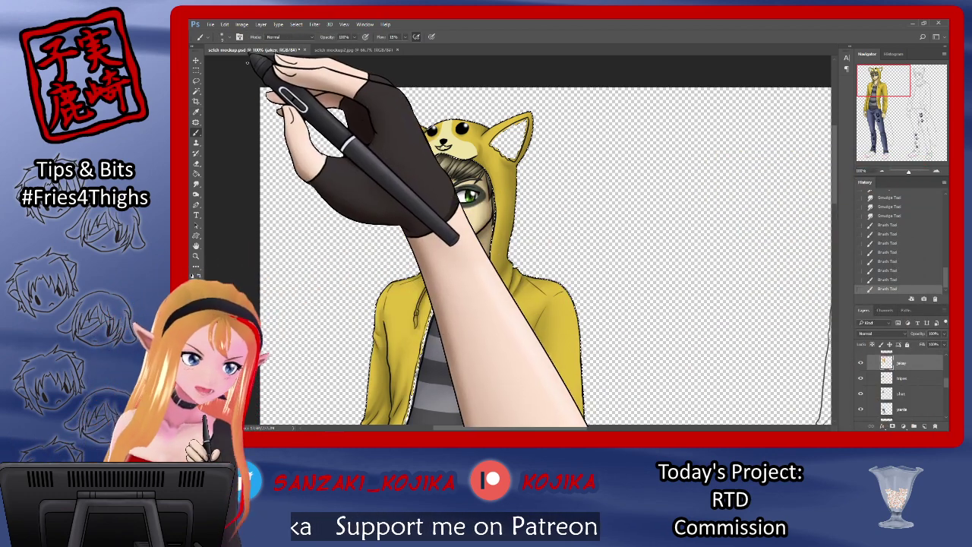
{"action": "left_click", "coordinate": [228, 37]}
{"action": "left_click_drag", "start_coordinate": [235, 63], "coordinate": [234, 63]}
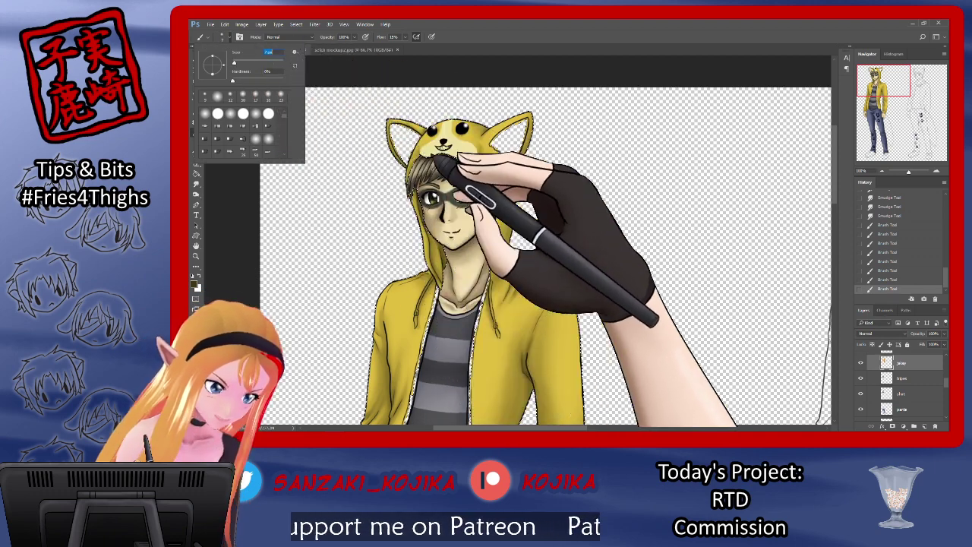
{"action": "left_click", "coordinate": [449, 255]}
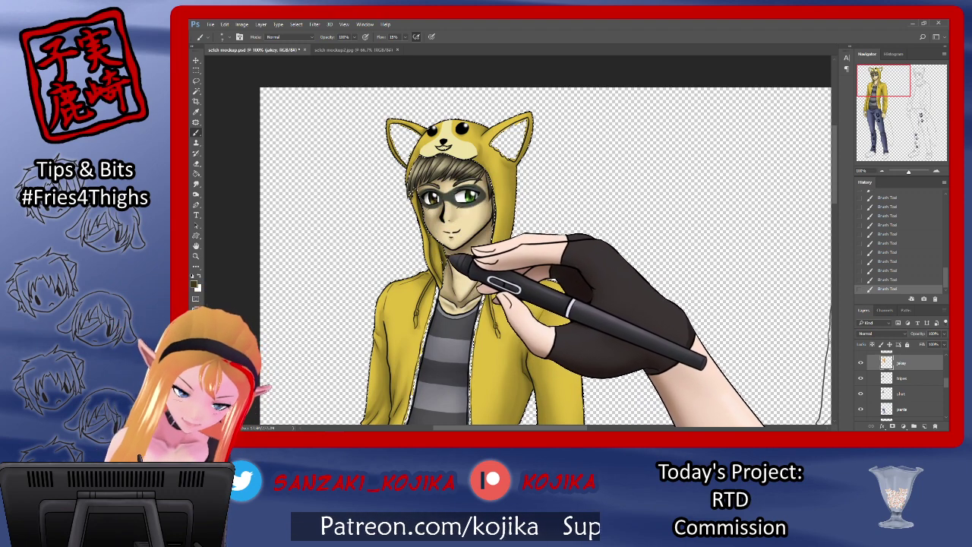
Enlarge the brush and broaden the dark shading along the hood's lower inner edge at the neckline
{"action": "left_click", "coordinate": [222, 36]}
{"action": "left_click_drag", "start_coordinate": [228, 61], "coordinate": [236, 62]}
{"action": "left_click", "coordinate": [444, 280]}
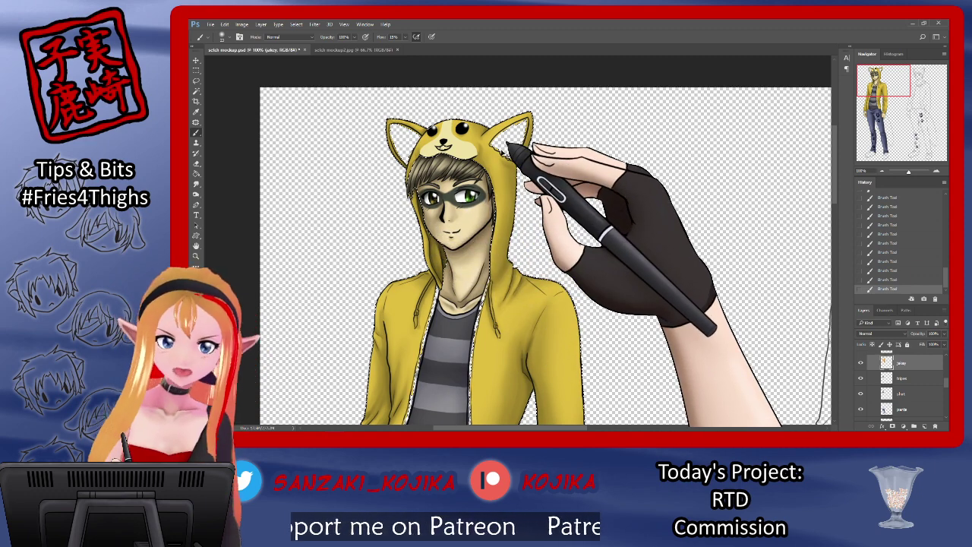
Sample the jacket's yellow and brush it over the hood's sides and ear, varying the brush size
{"action": "left_click", "coordinate": [196, 112]}
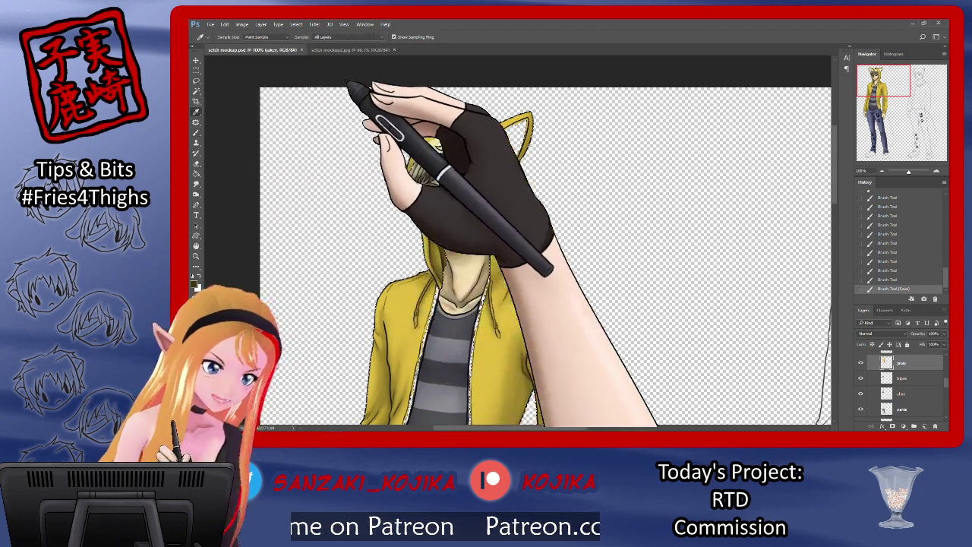
{"action": "left_click", "coordinate": [196, 132]}
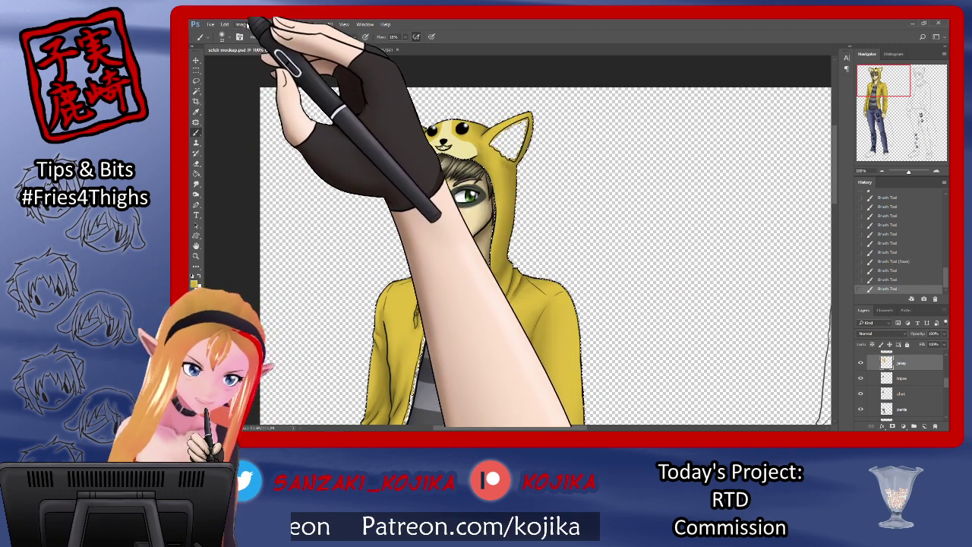
{"action": "left_click", "coordinate": [222, 36]}
{"action": "left_click", "coordinate": [433, 250]}
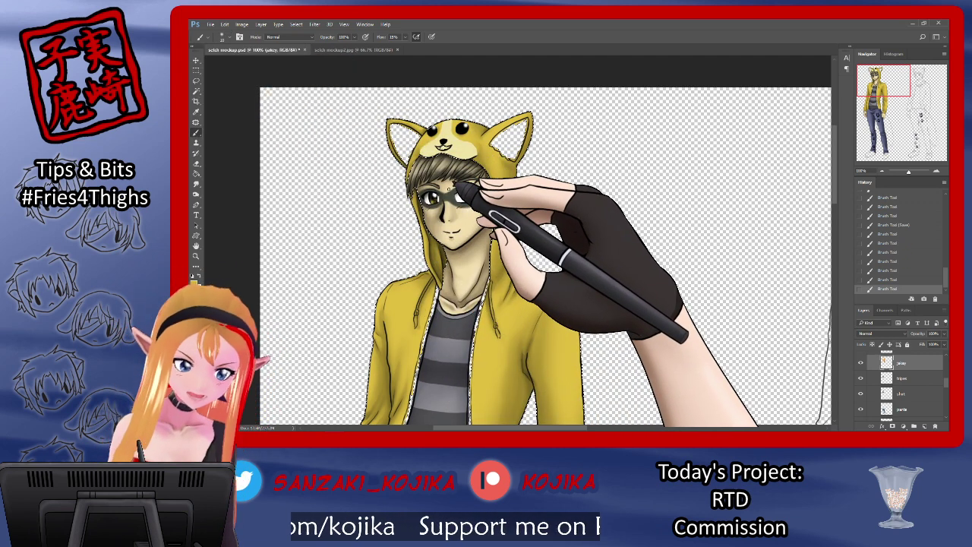
{"action": "left_click", "coordinate": [222, 36]}
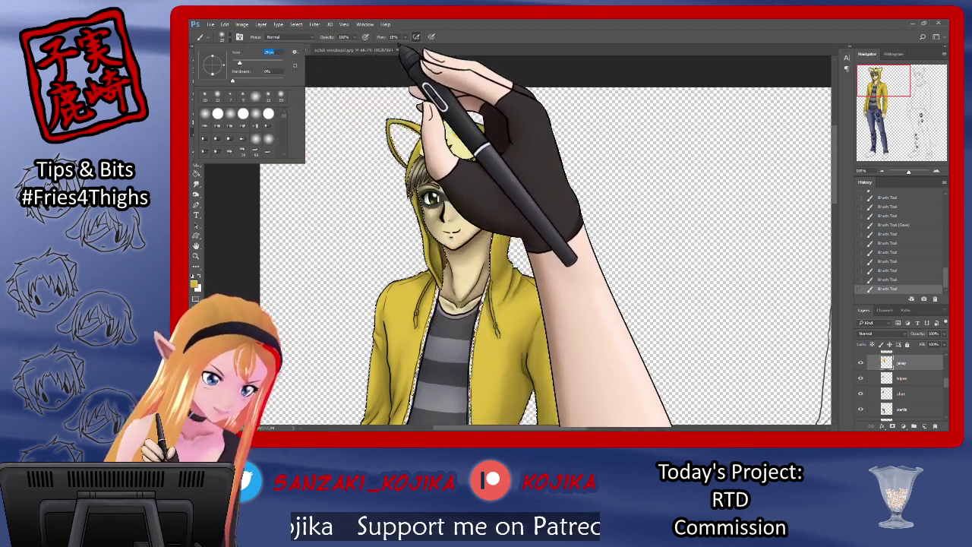
{"action": "left_click", "coordinate": [500, 173]}
{"action": "mouse_move", "coordinate": [527, 114]}
{"action": "left_mouse_down"}
{"action": "mouse_move", "coordinate": [493, 139]}
{"action": "mouse_move", "coordinate": [532, 109]}
{"action": "left_mouse_up"}
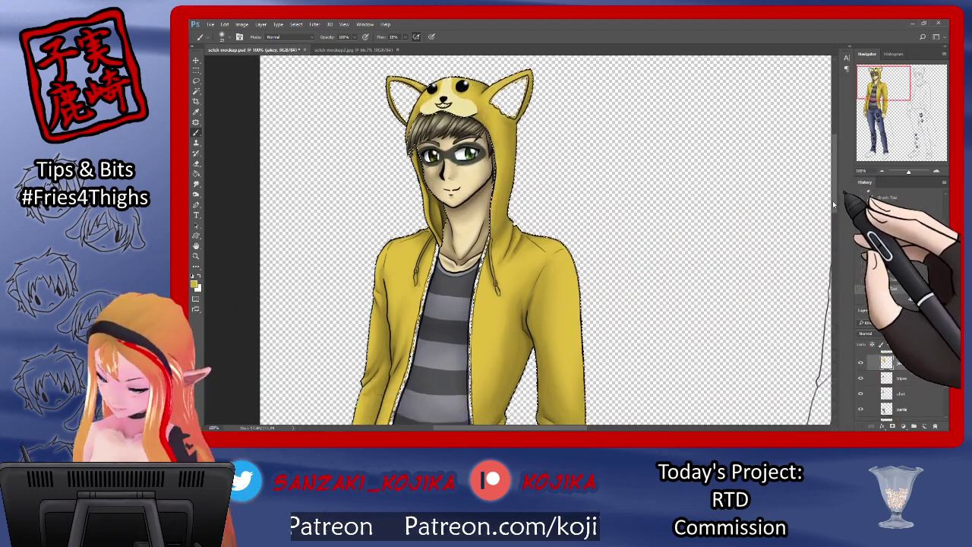
Brush lighter yellow over the sleeve on the paw-print side from upper arm to forearm, using a large and then a smaller brush
{"action": "left_click_drag", "start_coordinate": [833, 201], "coordinate": [834, 228]}
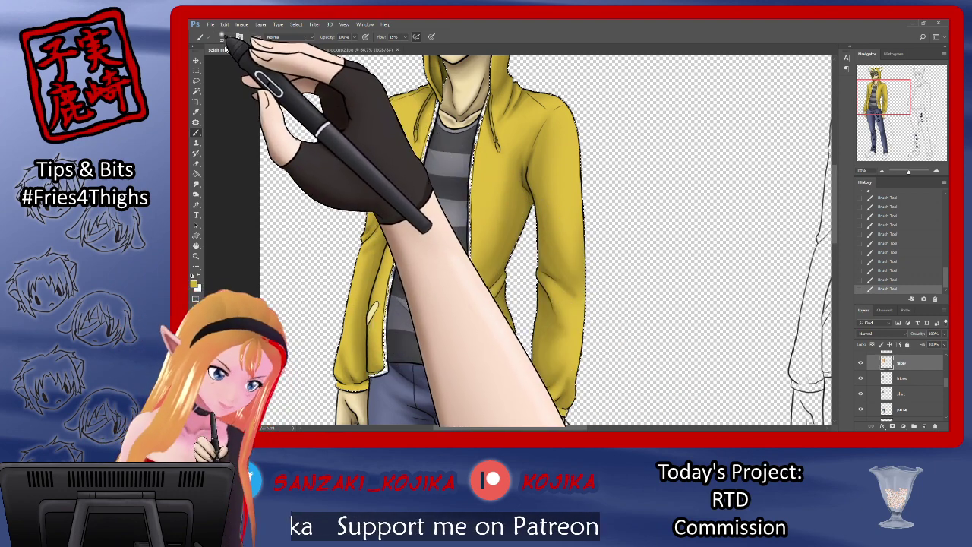
{"action": "left_click", "coordinate": [222, 37]}
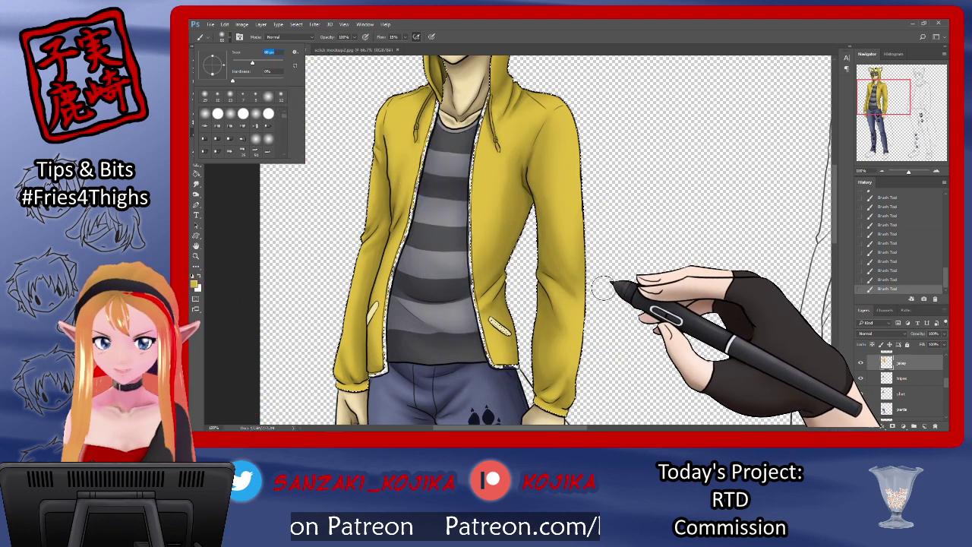
{"action": "left_click", "coordinate": [582, 226]}
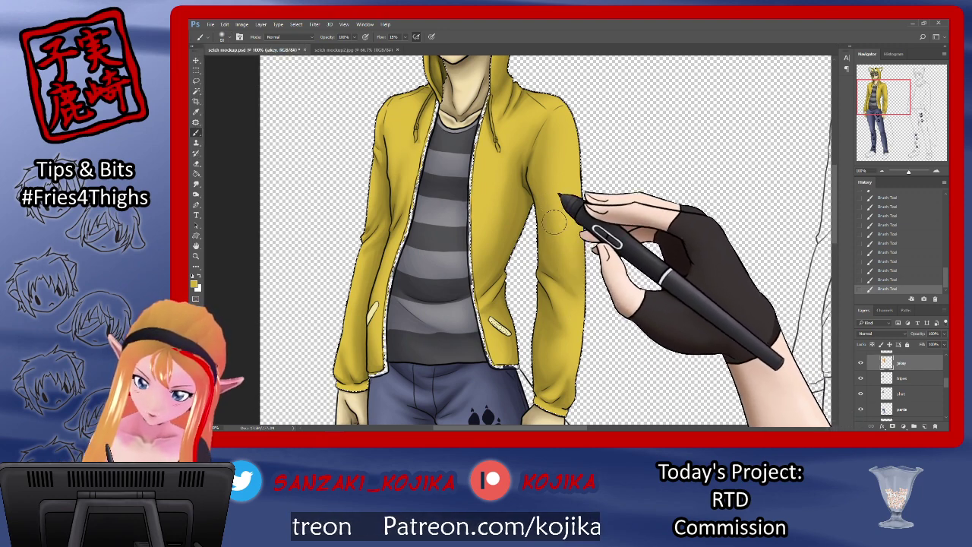
{"action": "left_click_drag", "start_coordinate": [834, 204], "coordinate": [832, 242]}
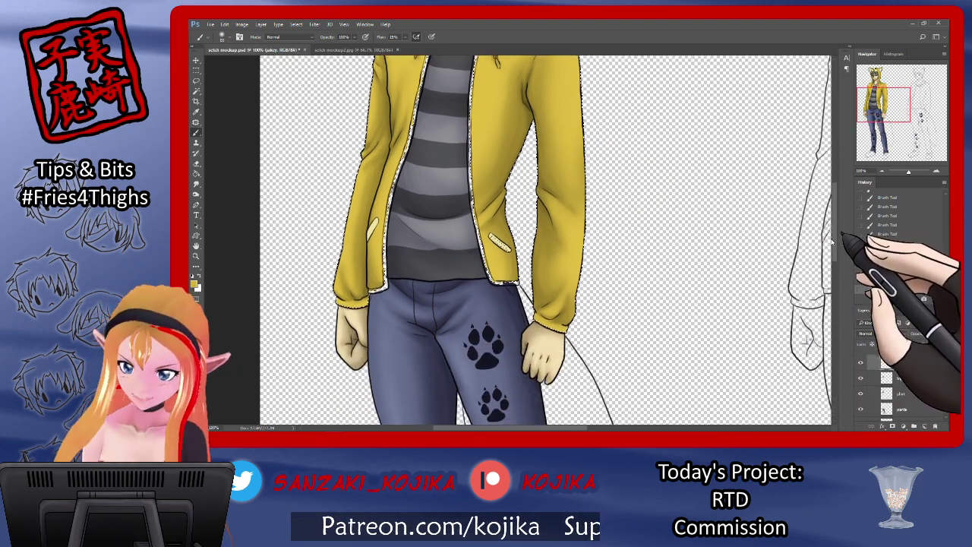
{"action": "left_click", "coordinate": [222, 36]}
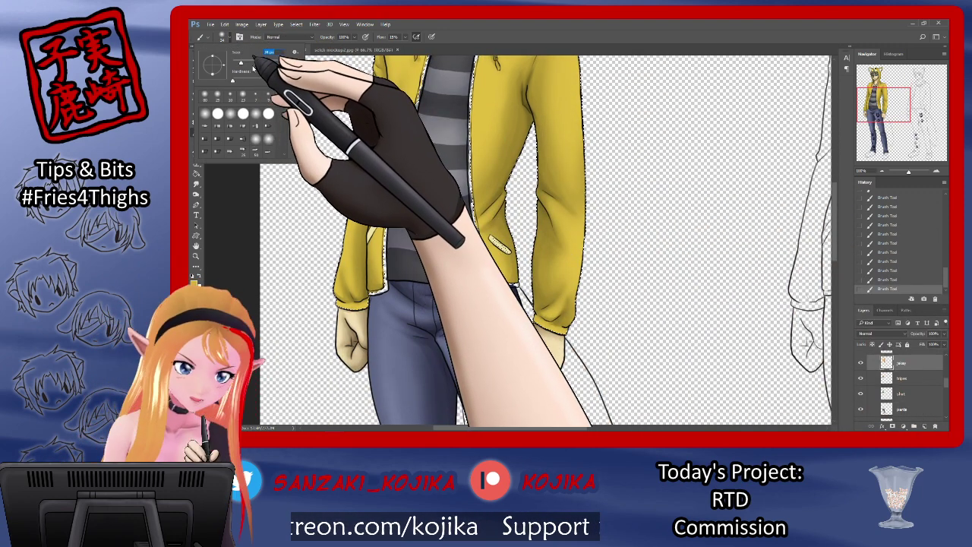
{"action": "left_click", "coordinate": [561, 284]}
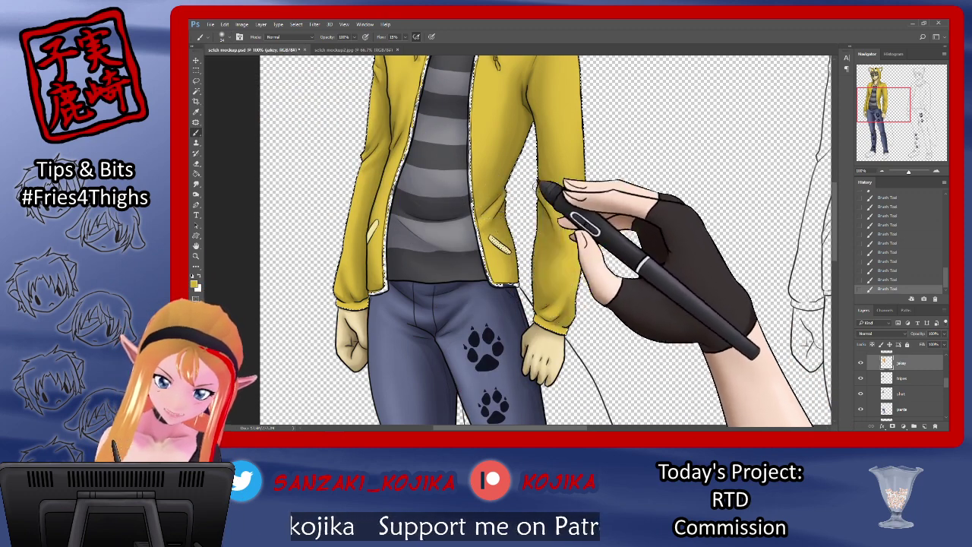
Adjust the brush size and lighten the jacket's front panel opposite the paw-print side with soft yellow strokes
{"action": "left_click", "coordinate": [225, 36]}
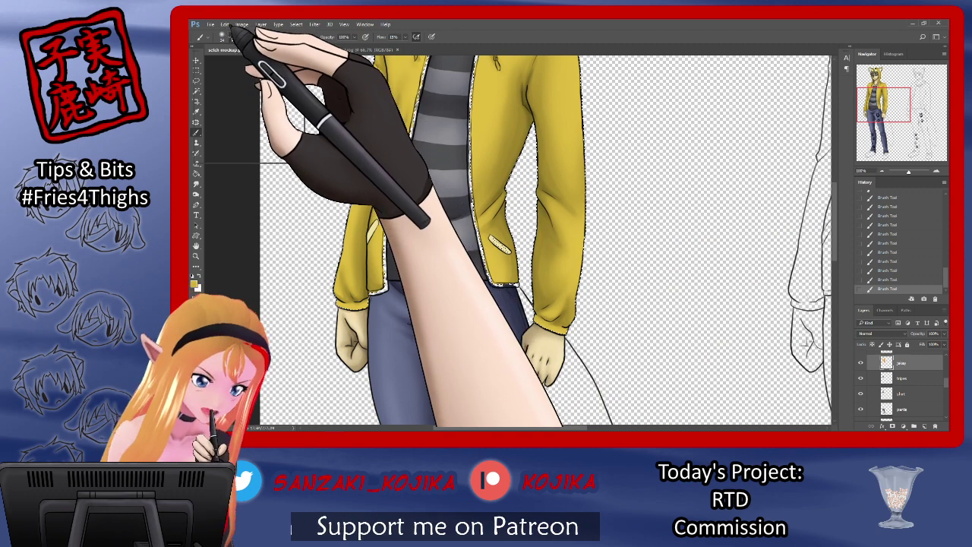
{"action": "key", "text": "ctrl+Tab"}
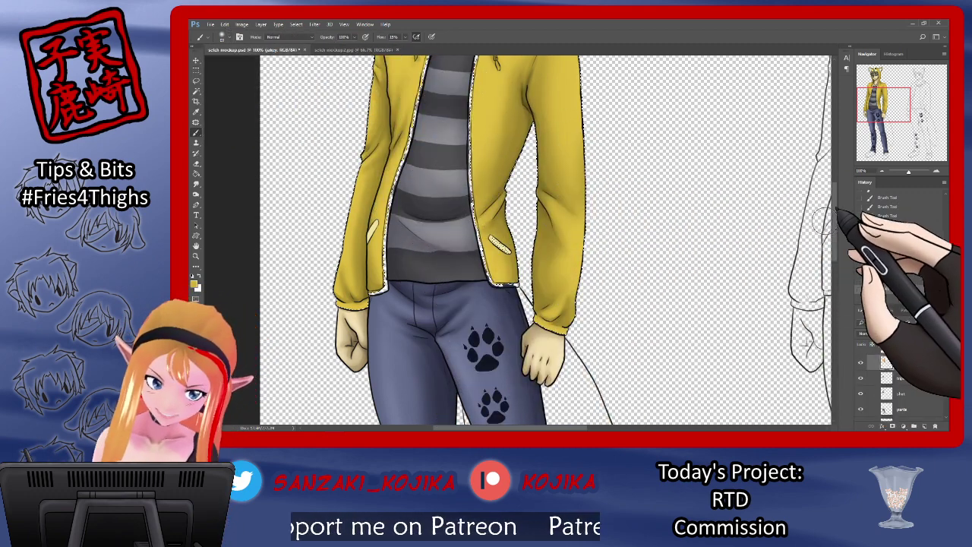
{"action": "left_click_drag", "start_coordinate": [838, 221], "coordinate": [837, 216]}
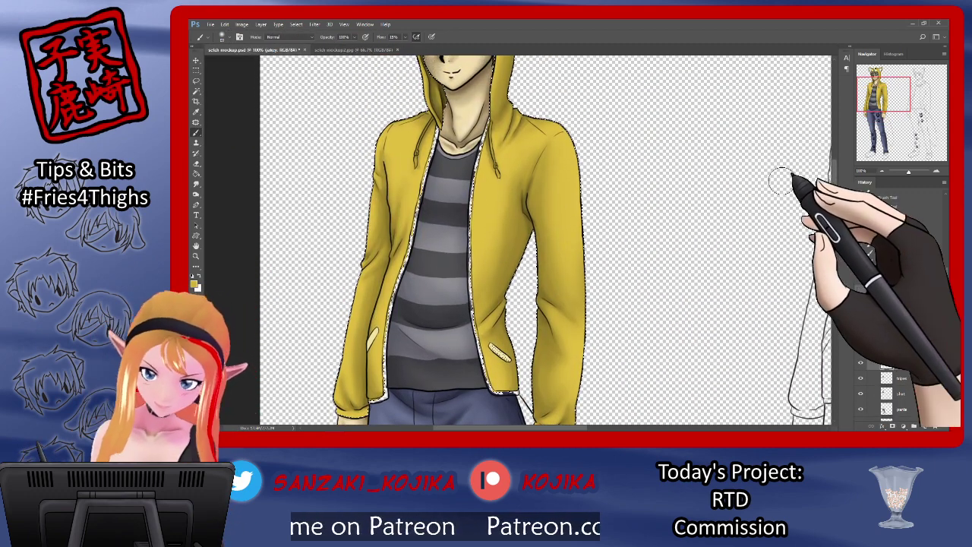
{"action": "left_click", "coordinate": [226, 38]}
{"action": "left_click_drag", "start_coordinate": [240, 59], "coordinate": [234, 58]}
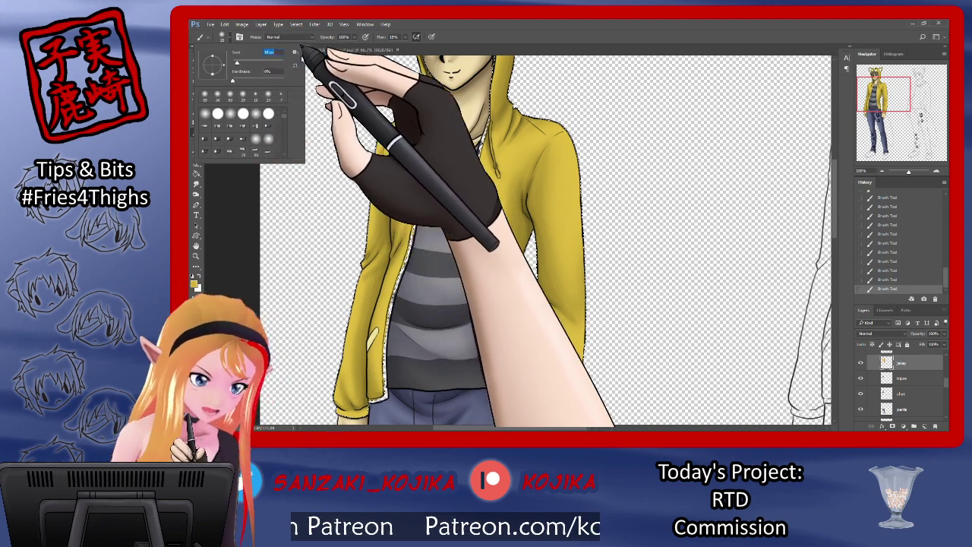
{"action": "left_click", "coordinate": [397, 243]}
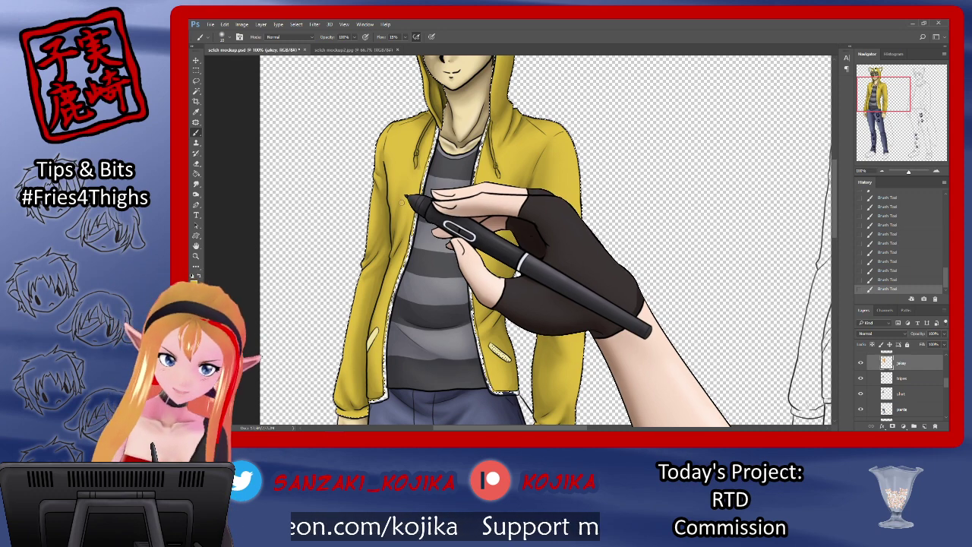
Pick a lighter yellow, resize the brush and add highlights to both front panels of the jacket
{"action": "left_click", "coordinate": [195, 283]}
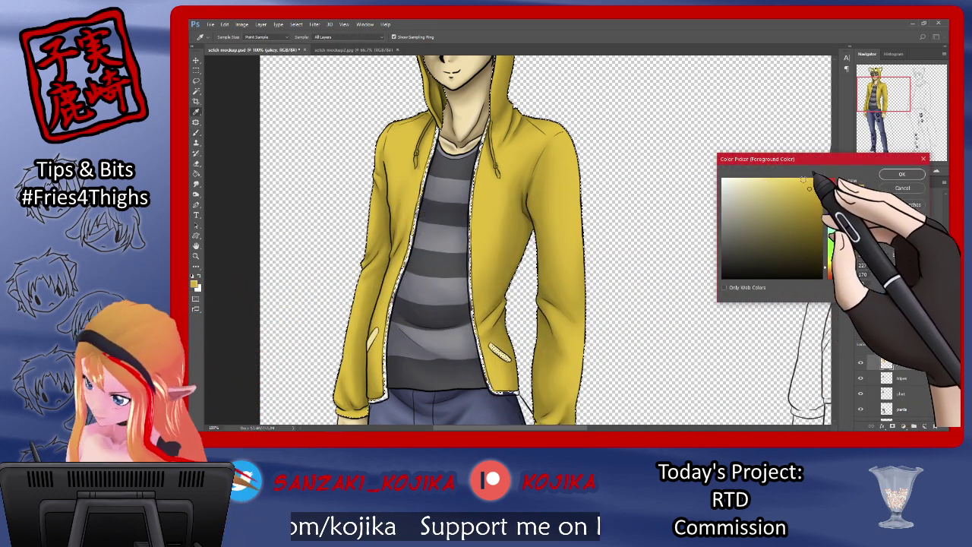
{"action": "left_click", "coordinate": [902, 174]}
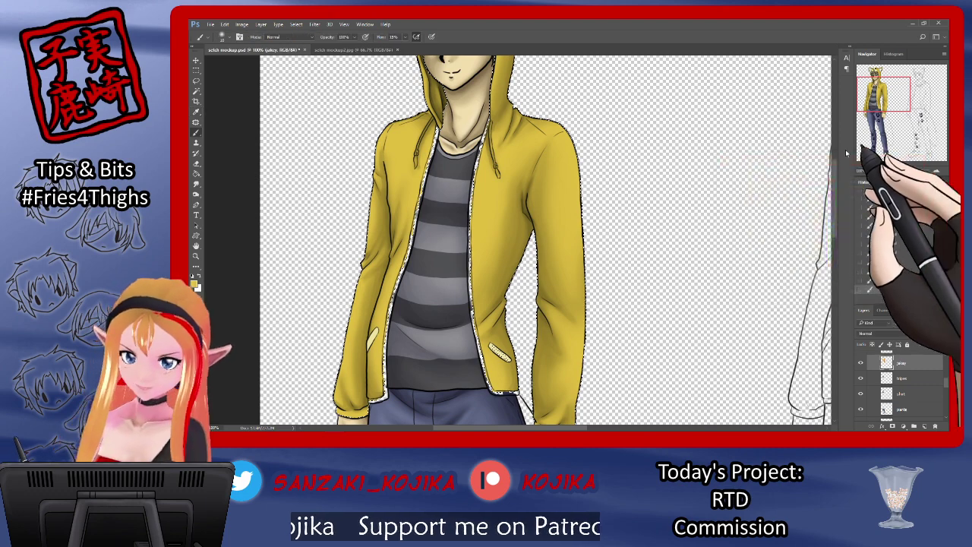
{"action": "left_click", "coordinate": [223, 36]}
{"action": "left_click", "coordinate": [391, 193]}
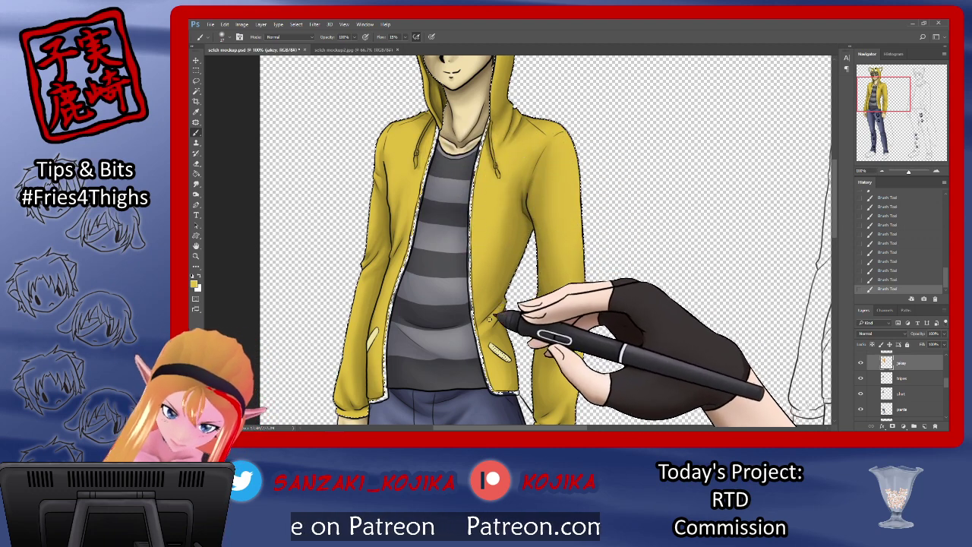
Pick a lighter yellow, adjust the brush size and highlight the sleeve opposite the paw-print side from upper arm to elbow
{"action": "left_click", "coordinate": [196, 111]}
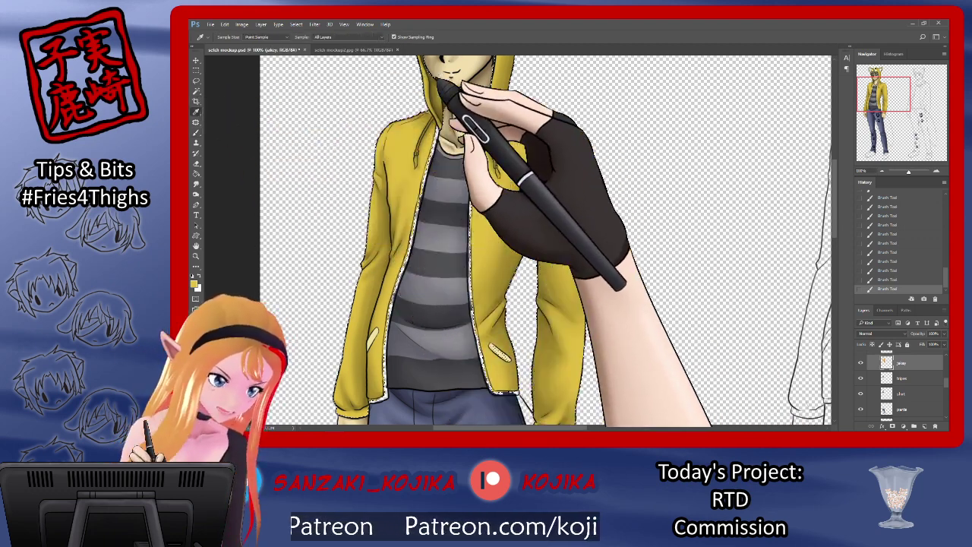
{"action": "left_click", "coordinate": [194, 283]}
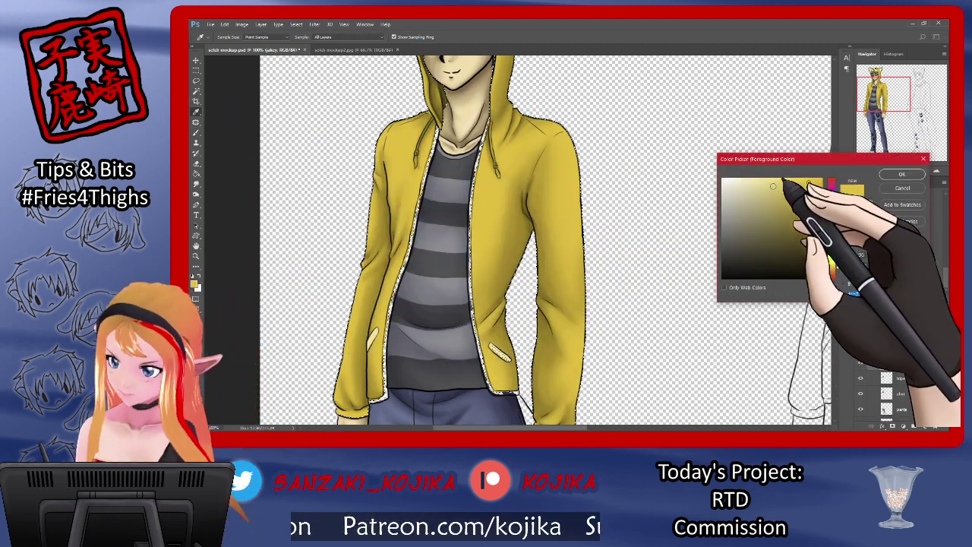
{"action": "left_click", "coordinate": [902, 174]}
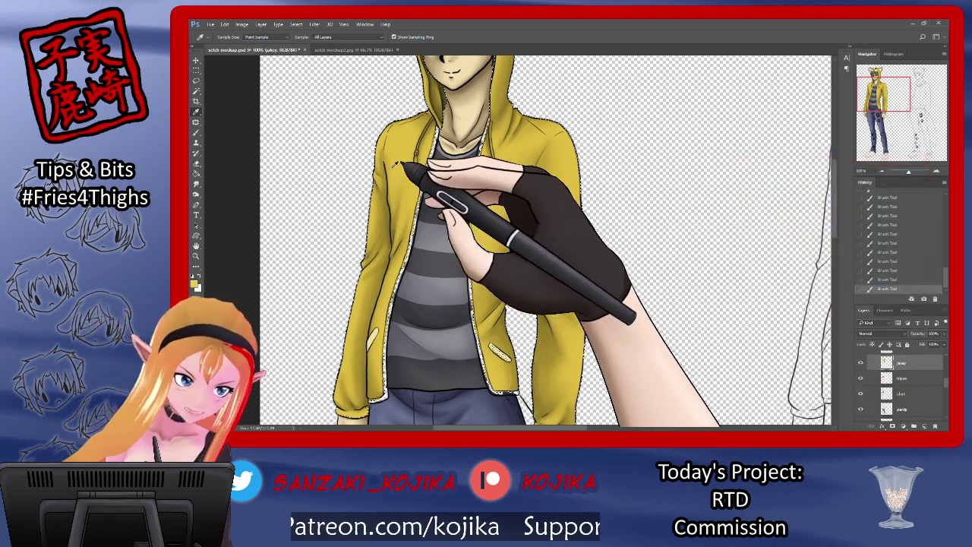
{"action": "left_click", "coordinate": [196, 132]}
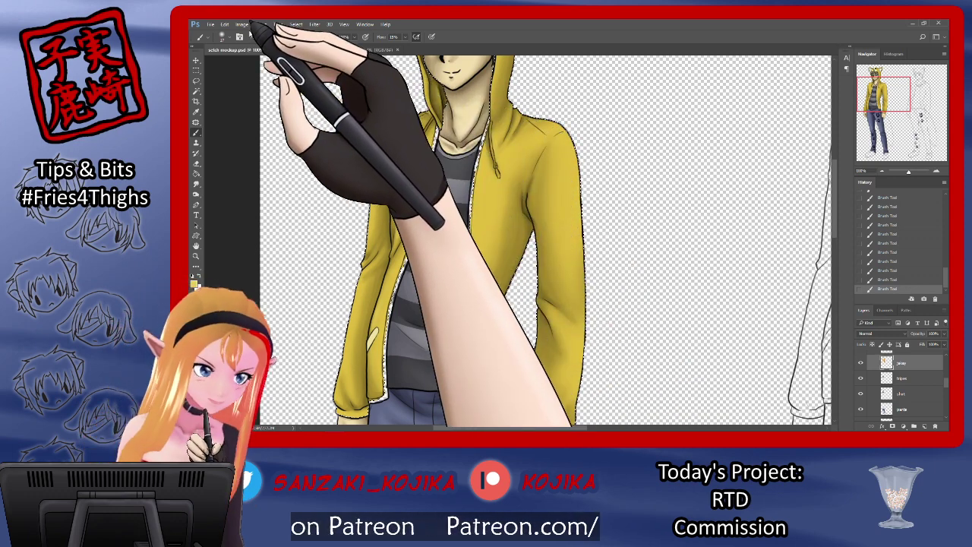
{"action": "left_click", "coordinate": [222, 36]}
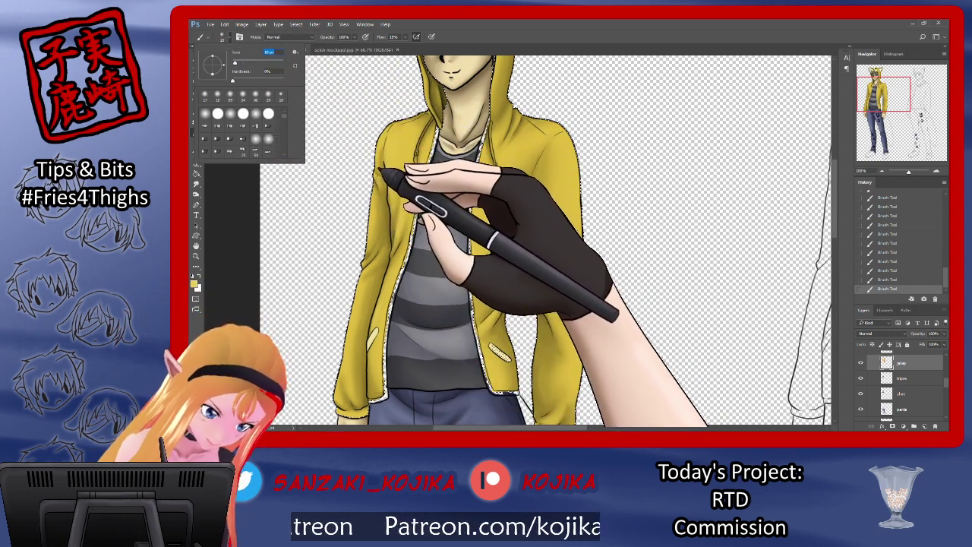
{"action": "left_click", "coordinate": [380, 173]}
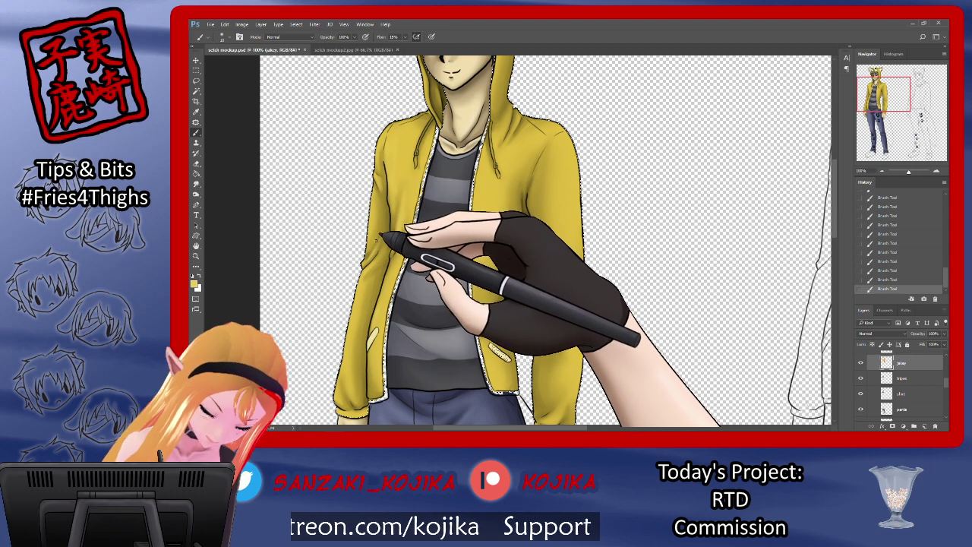
{"action": "left_click", "coordinate": [222, 36]}
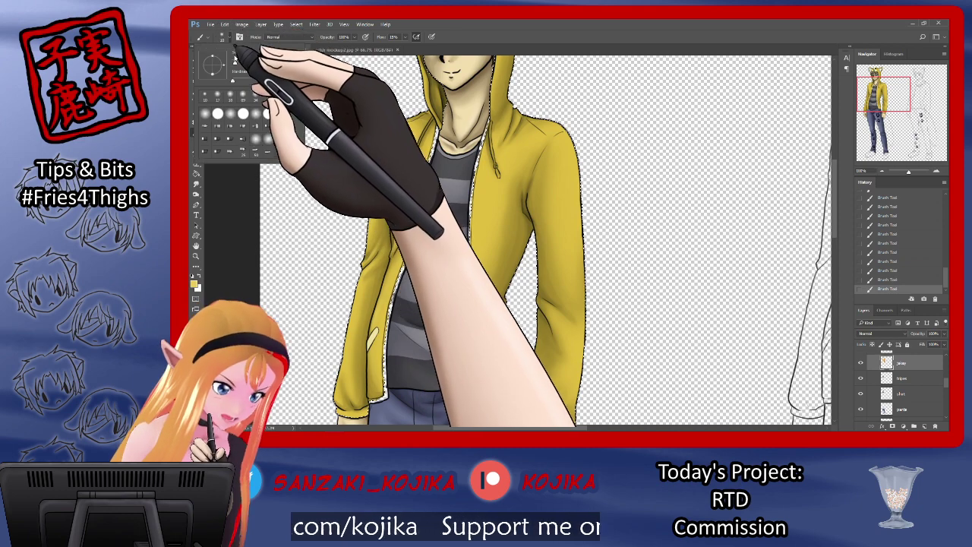
{"action": "left_click", "coordinate": [365, 284]}
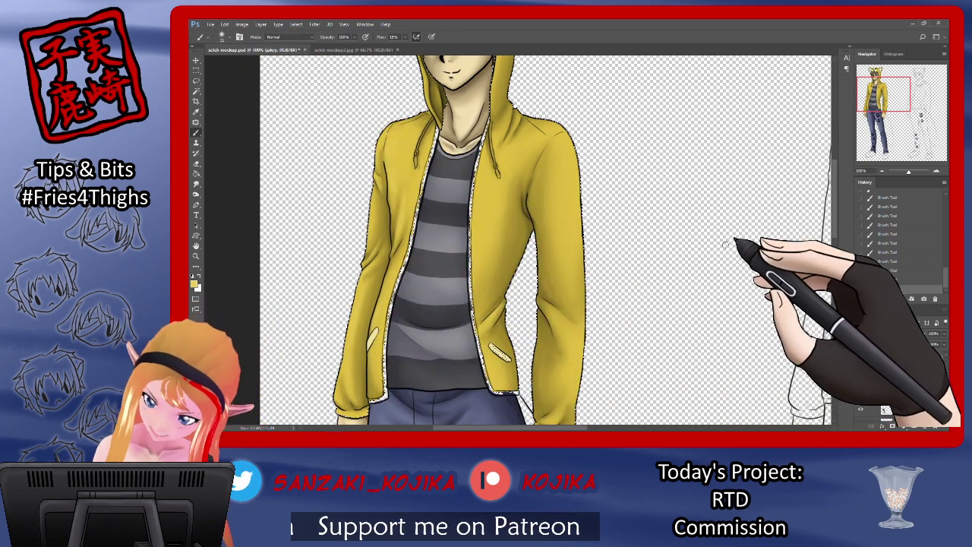
Smudge the shading on the lower front panel of the jacket above the pocket on the paw-print side
{"action": "left_click_drag", "start_coordinate": [835, 174], "coordinate": [835, 203]}
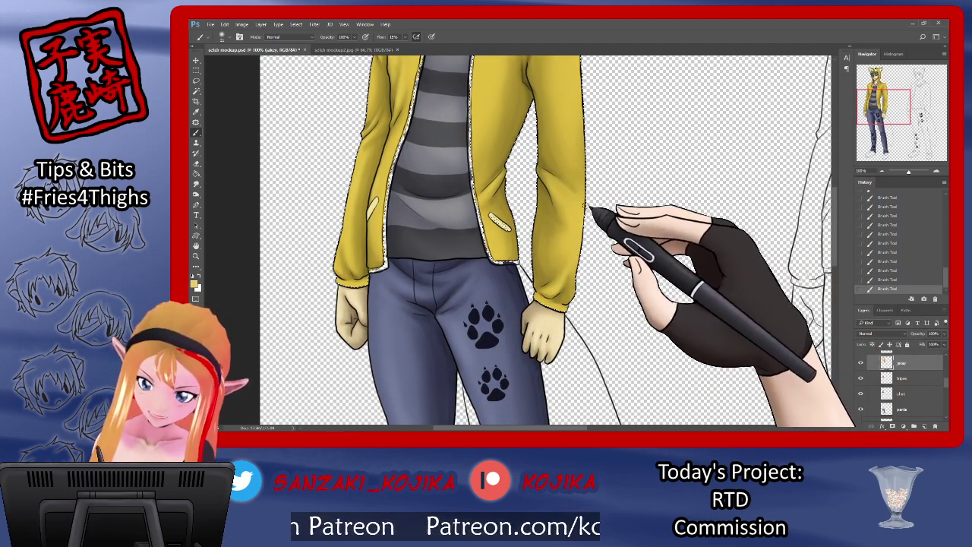
{"action": "left_click", "coordinate": [196, 183]}
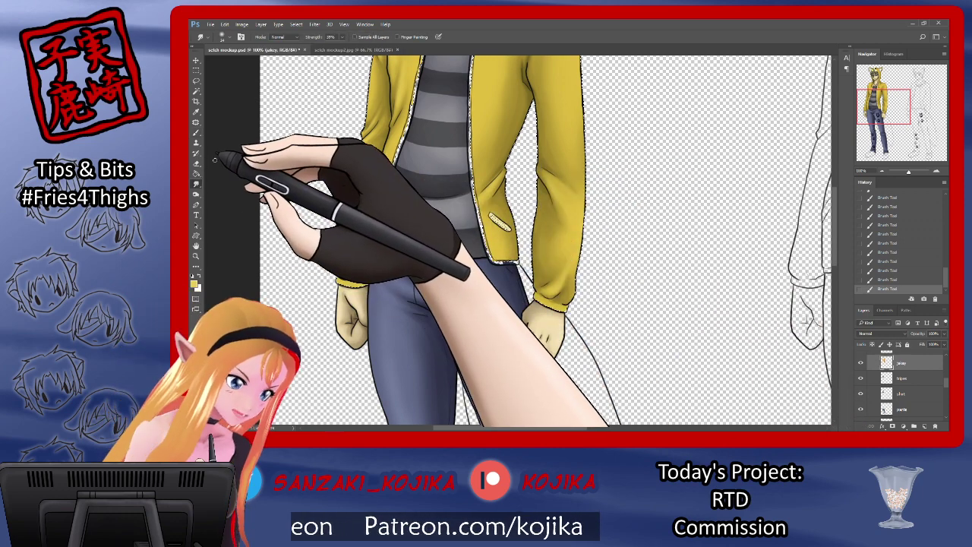
{"action": "left_click_drag", "start_coordinate": [503, 159], "coordinate": [498, 175]}
{"action": "mouse_move", "coordinate": [510, 158]}
{"action": "left_mouse_down"}
{"action": "mouse_move", "coordinate": [503, 162]}
{"action": "mouse_move", "coordinate": [512, 157]}
{"action": "left_mouse_up"}
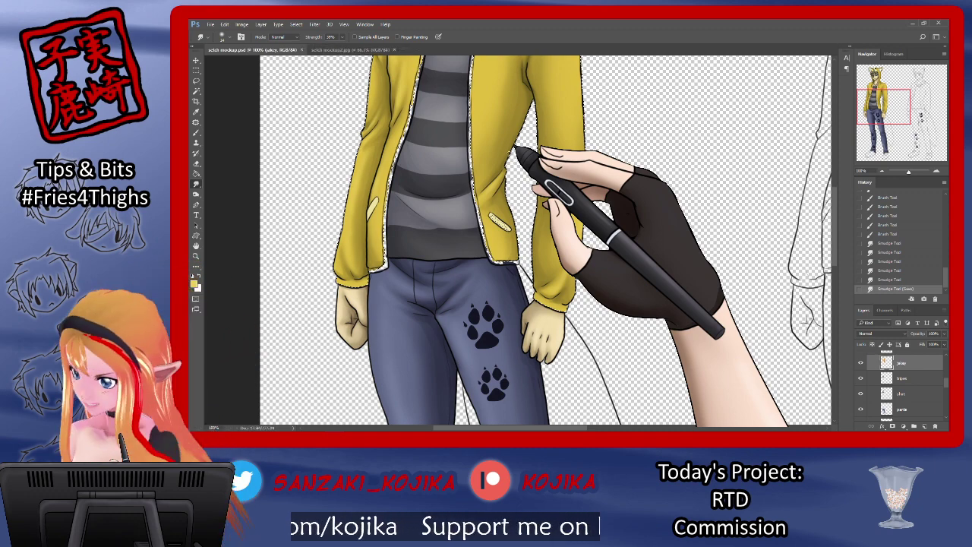
Resize the brush and paint soft yellow highlights beside the drawstring on the paw-print side of the chest
{"action": "left_click_drag", "start_coordinate": [836, 240], "coordinate": [836, 201]}
{"action": "left_click", "coordinate": [196, 133]}
{"action": "left_click", "coordinate": [224, 24]}
{"action": "left_click", "coordinate": [224, 25]}
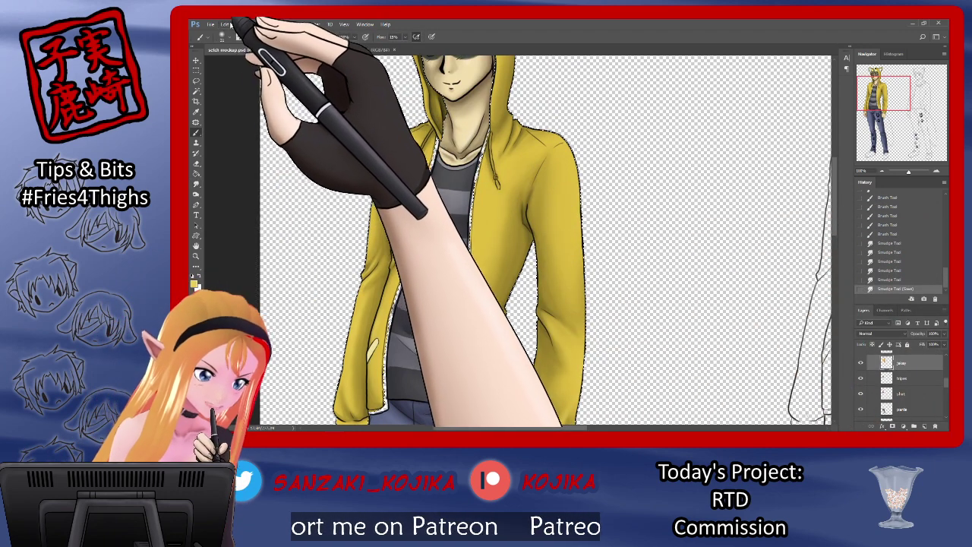
{"action": "left_click", "coordinate": [222, 37]}
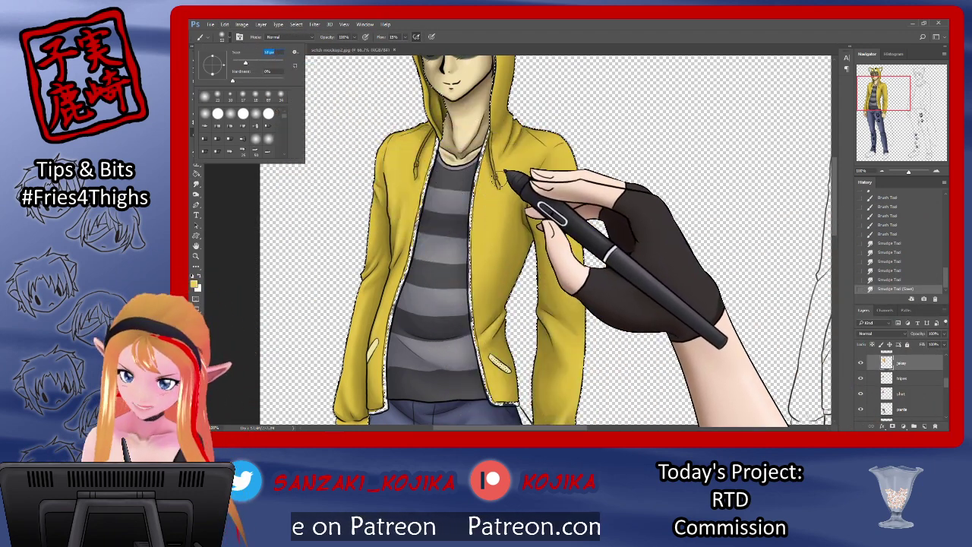
{"action": "mouse_move", "coordinate": [495, 195]}
{"action": "left_mouse_down"}
{"action": "mouse_move", "coordinate": [480, 288]}
{"action": "mouse_move", "coordinate": [496, 167]}
{"action": "left_mouse_up"}
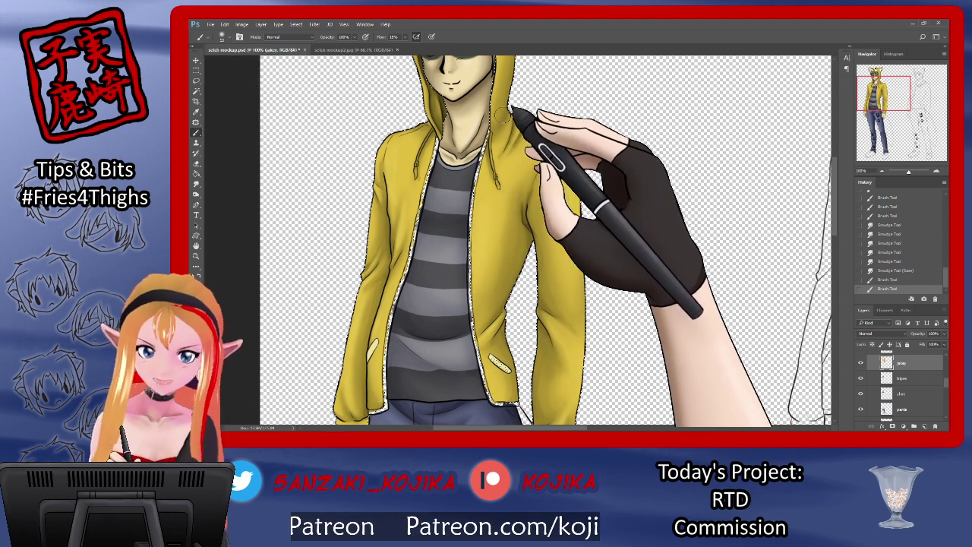
Reduce the brush size and lighten the shoulder and outer upper sleeve on the paw-print side
{"action": "left_click", "coordinate": [222, 36]}
{"action": "left_click_drag", "start_coordinate": [240, 61], "coordinate": [238, 61]}
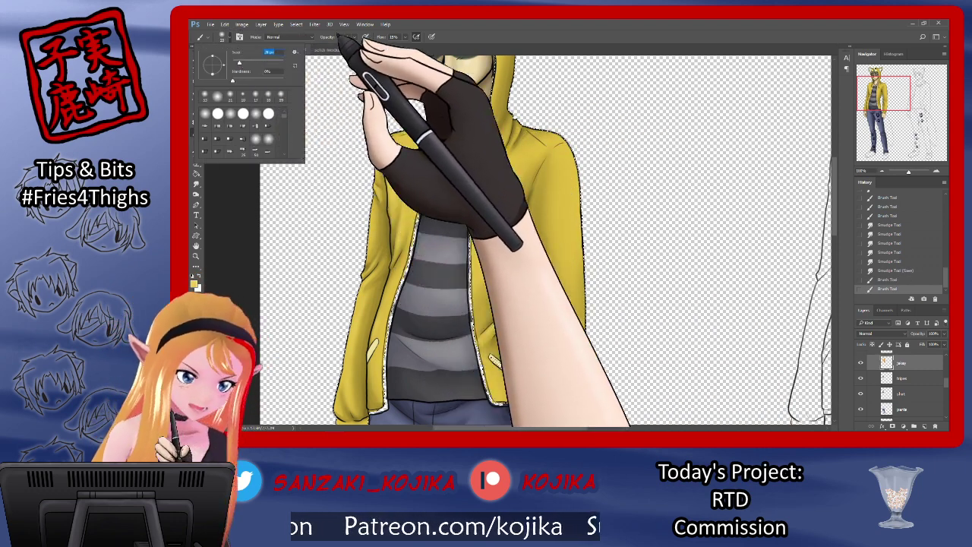
{"action": "left_click_drag", "start_coordinate": [552, 146], "coordinate": [577, 225]}
{"action": "left_click_drag", "start_coordinate": [575, 199], "coordinate": [580, 229]}
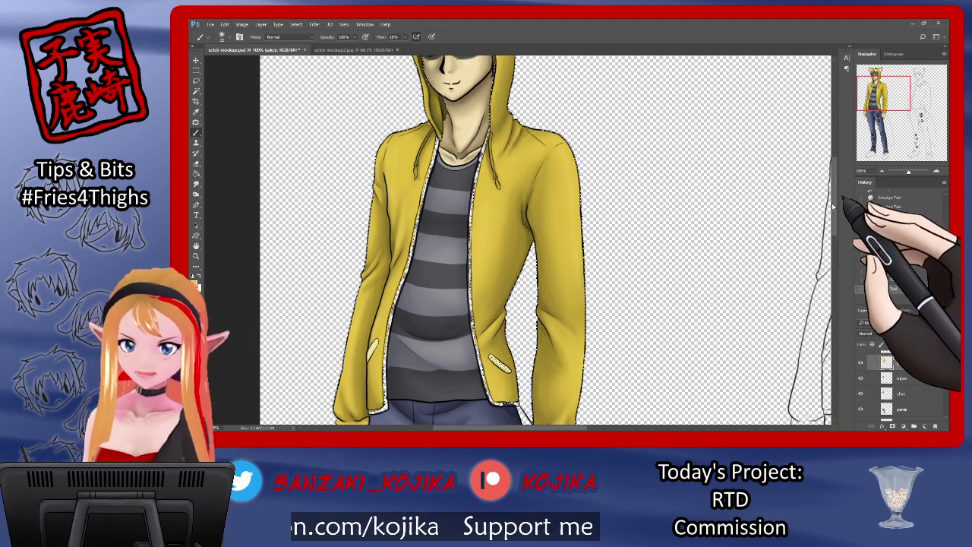
Shrink the brush and add light yellow strokes where the hood meets the shoulder on the paw-print side
{"action": "left_click_drag", "start_coordinate": [833, 202], "coordinate": [841, 181]}
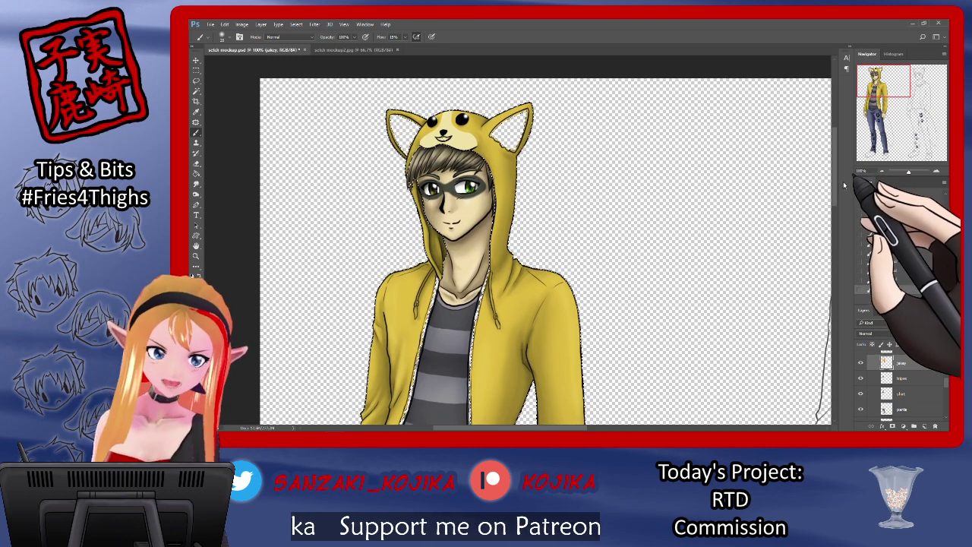
{"action": "left_click", "coordinate": [223, 37]}
{"action": "left_click_drag", "start_coordinate": [239, 61], "coordinate": [237, 61]}
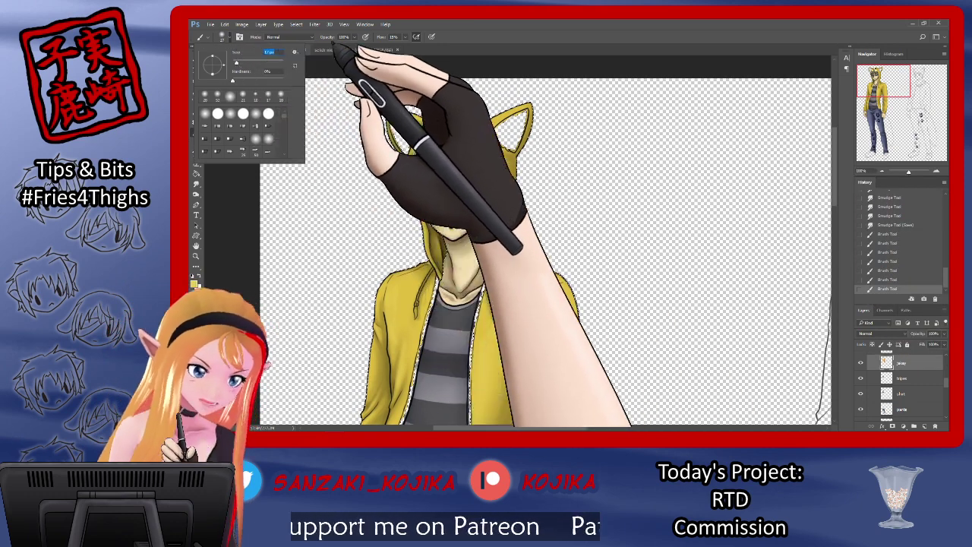
{"action": "left_click_drag", "start_coordinate": [521, 257], "coordinate": [512, 267]}
{"action": "left_click_drag", "start_coordinate": [516, 263], "coordinate": [516, 254]}
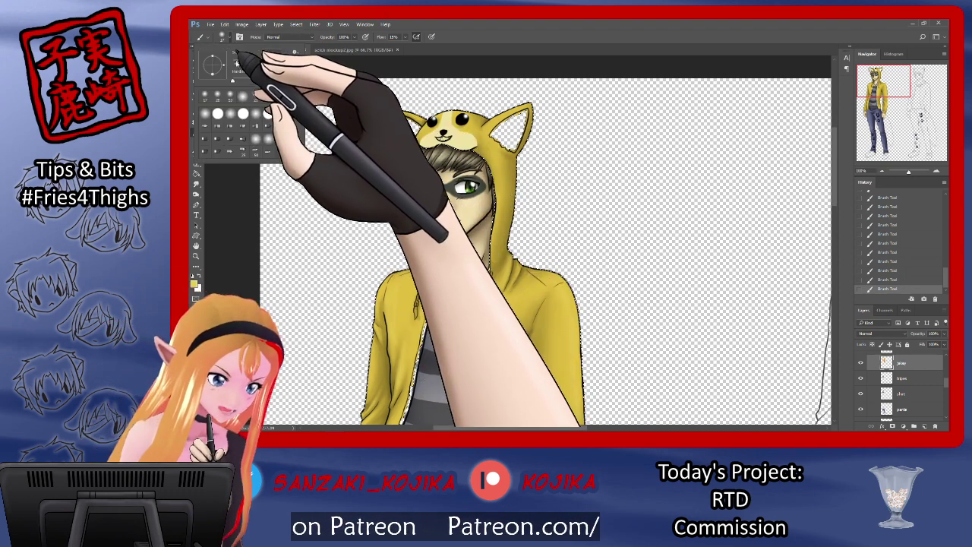
Readjust the brush size, then brush and smudge the folds below the hood's base to blend the shoulder highlights
{"action": "left_click", "coordinate": [223, 37]}
{"action": "left_click", "coordinate": [524, 266]}
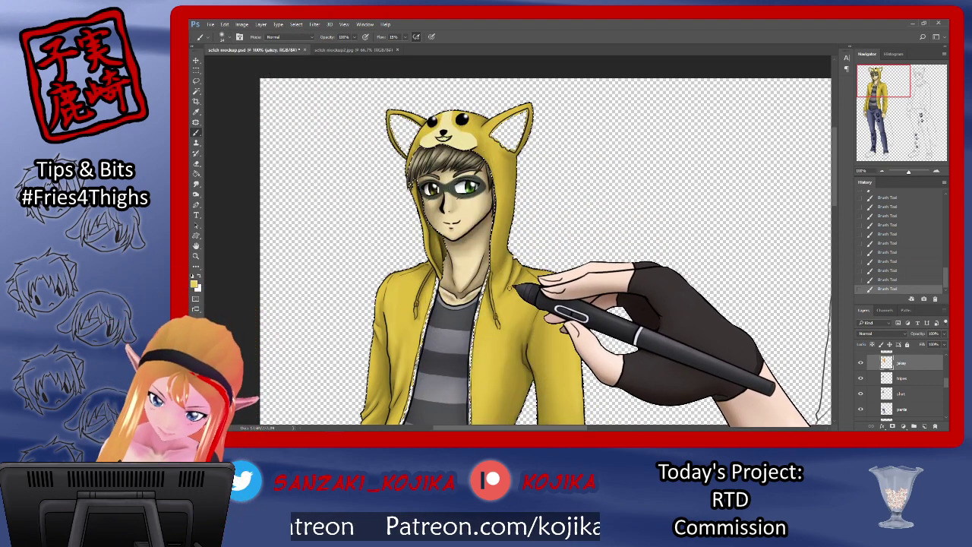
{"action": "left_click", "coordinate": [196, 184]}
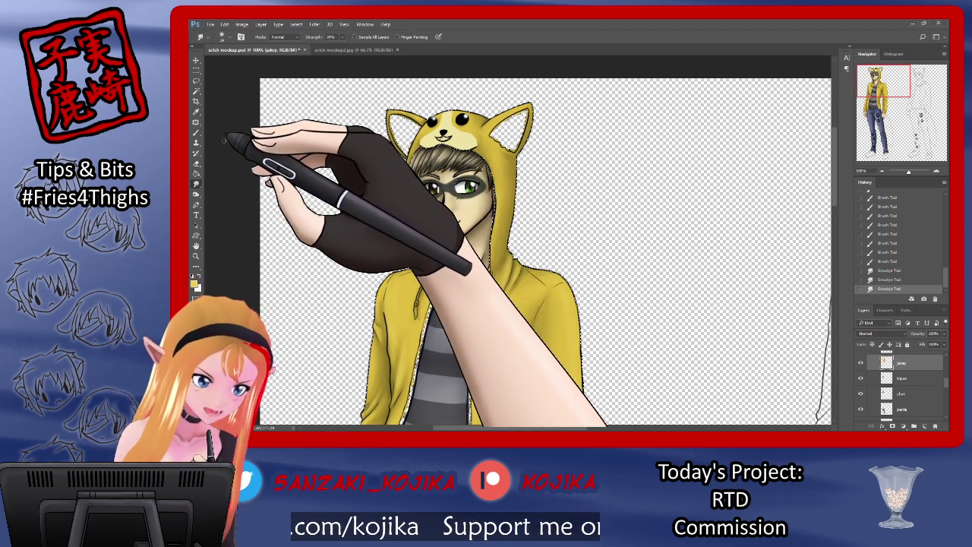
{"action": "left_click", "coordinate": [196, 132]}
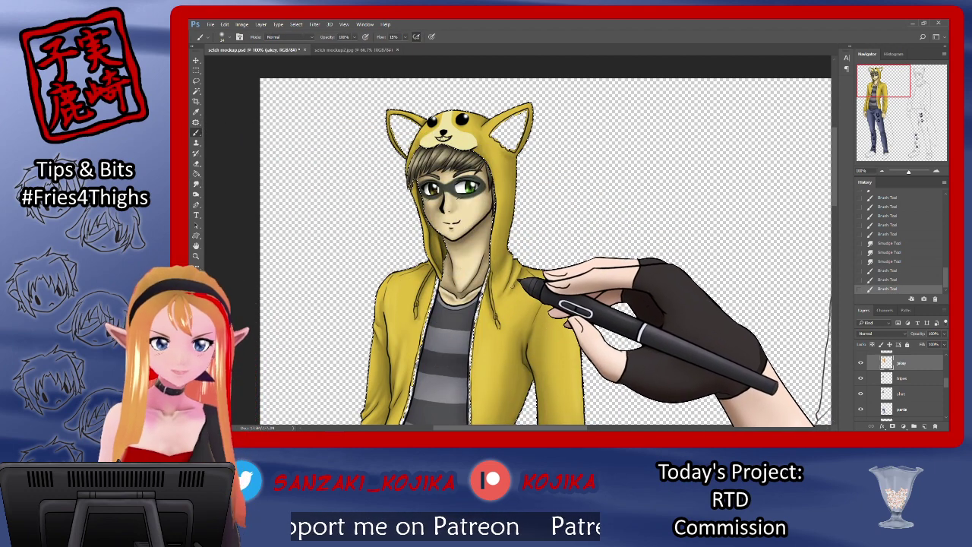
Shade the yellow jacket's shoulder beside the hood with soft brush strokes, adjusting the brush size
{"action": "left_click_drag", "start_coordinate": [514, 274], "coordinate": [509, 289]}
{"action": "mouse_move", "coordinate": [515, 275]}
{"action": "left_mouse_down"}
{"action": "mouse_move", "coordinate": [507, 291]}
{"action": "mouse_move", "coordinate": [518, 275]}
{"action": "left_mouse_up"}
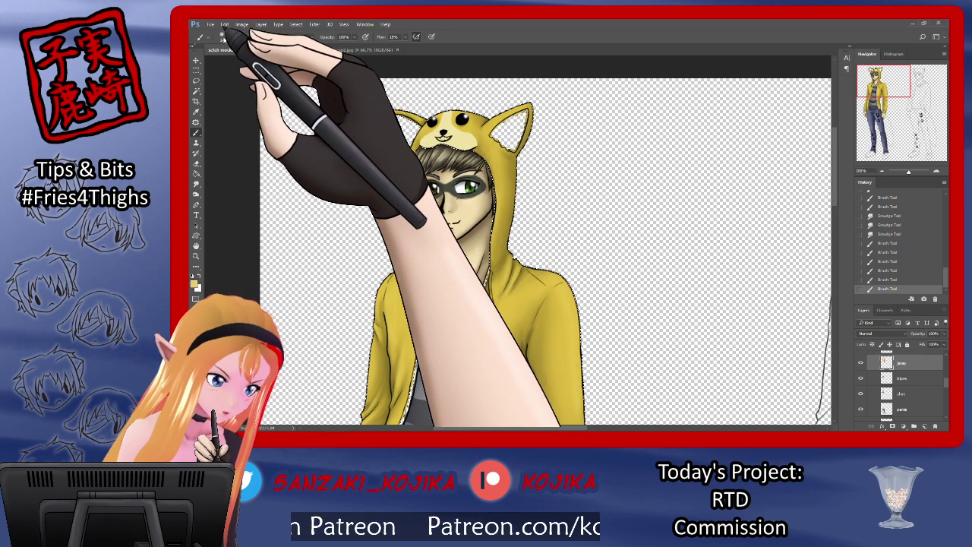
{"action": "left_click", "coordinate": [223, 38]}
{"action": "left_click_drag", "start_coordinate": [237, 60], "coordinate": [242, 61]}
{"action": "left_click_drag", "start_coordinate": [548, 277], "coordinate": [559, 280]}
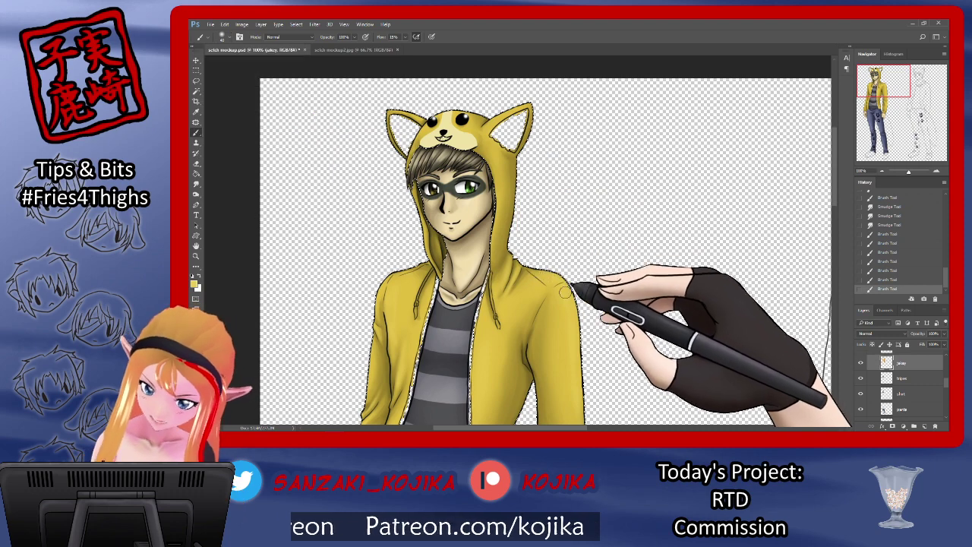
Shade the yellow hood with soft brush strokes at several brush sizes, clear the selection and save the document
{"action": "scroll", "coordinate": [836, 170], "scroll_direction": "up", "scroll_amount": 3}
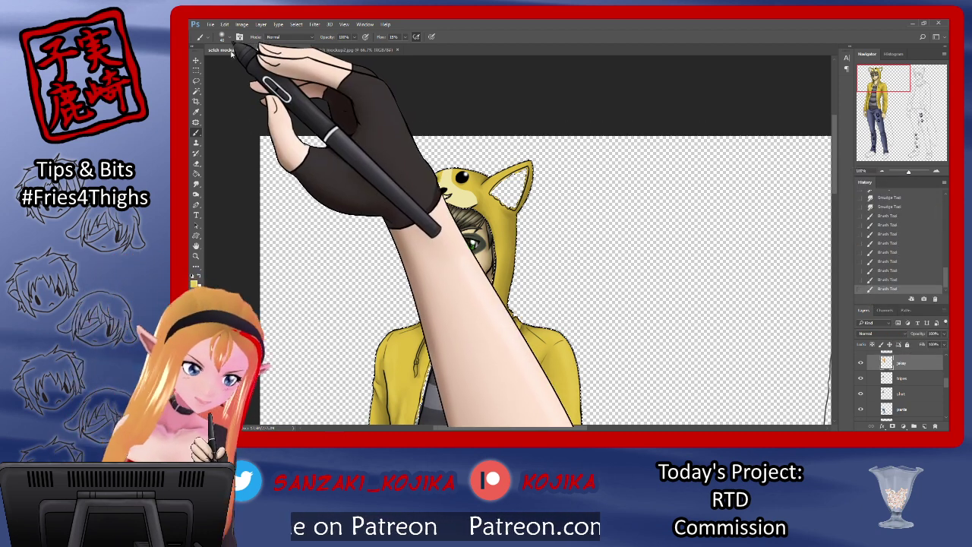
{"action": "left_click", "coordinate": [223, 36]}
{"action": "mouse_move", "coordinate": [427, 179]}
{"action": "left_mouse_down"}
{"action": "mouse_move", "coordinate": [457, 161]}
{"action": "mouse_move", "coordinate": [479, 187]}
{"action": "left_mouse_up"}
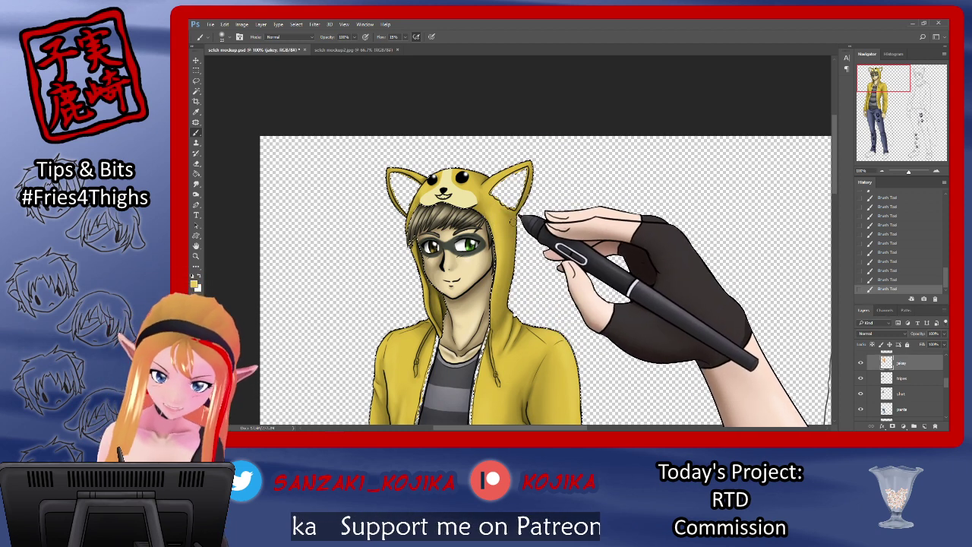
{"action": "left_click", "coordinate": [222, 36]}
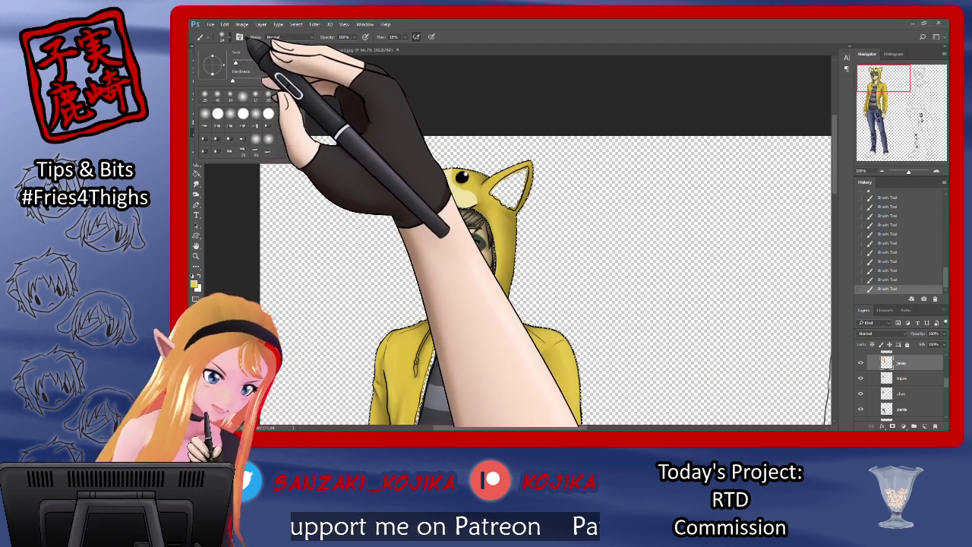
{"action": "left_click", "coordinate": [510, 169]}
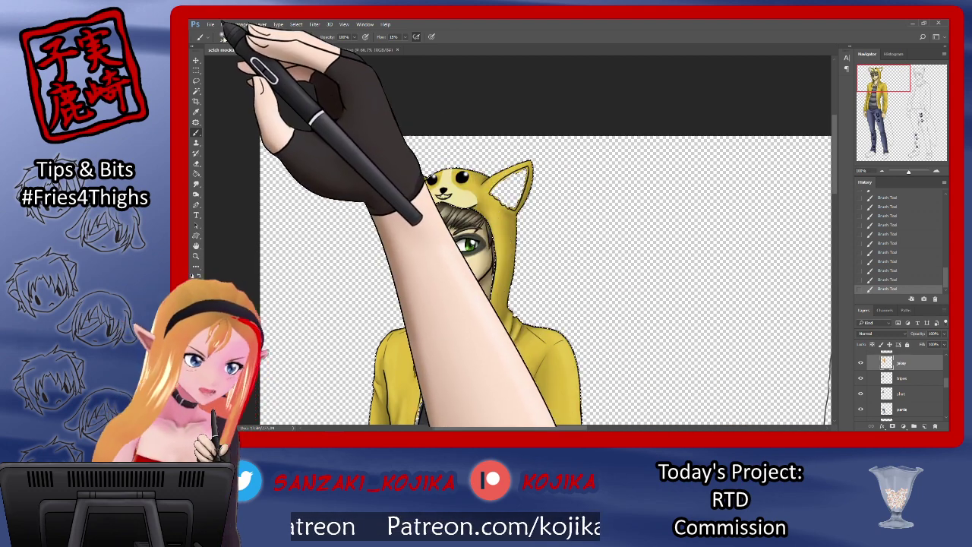
{"action": "left_click", "coordinate": [222, 36]}
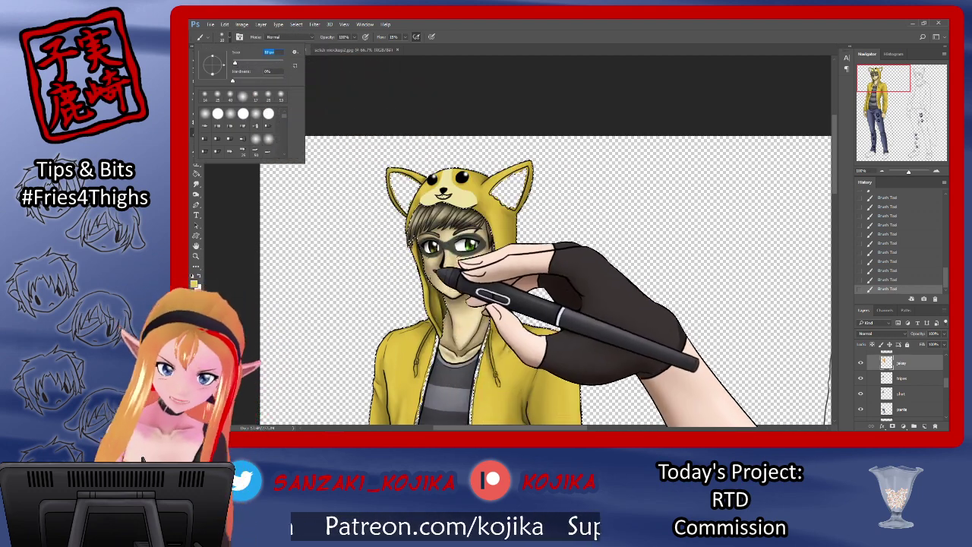
{"action": "left_click", "coordinate": [431, 282]}
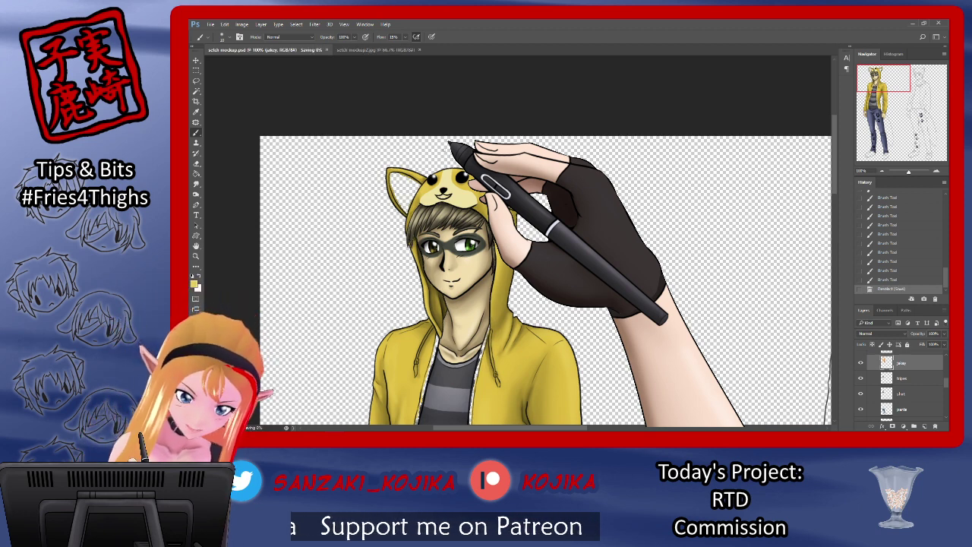
Erase stray jacket colour along the hood's inner edge around the hair, toggling the jacket layer's visibility to compare
{"action": "mouse_move", "coordinate": [834, 189]}
{"action": "left_mouse_down"}
{"action": "mouse_move", "coordinate": [835, 260]}
{"action": "mouse_move", "coordinate": [827, 196]}
{"action": "left_mouse_up"}
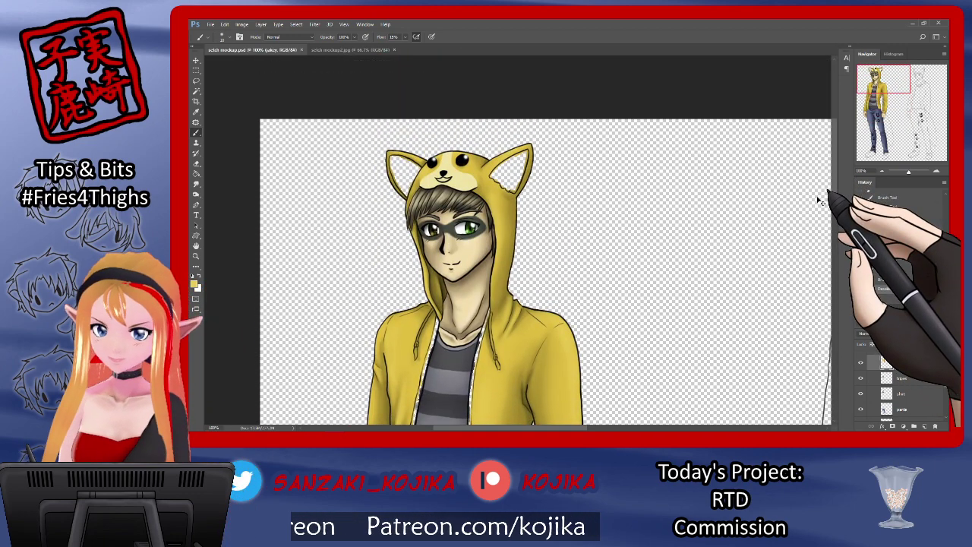
{"action": "key", "text": "ctrl+plus"}
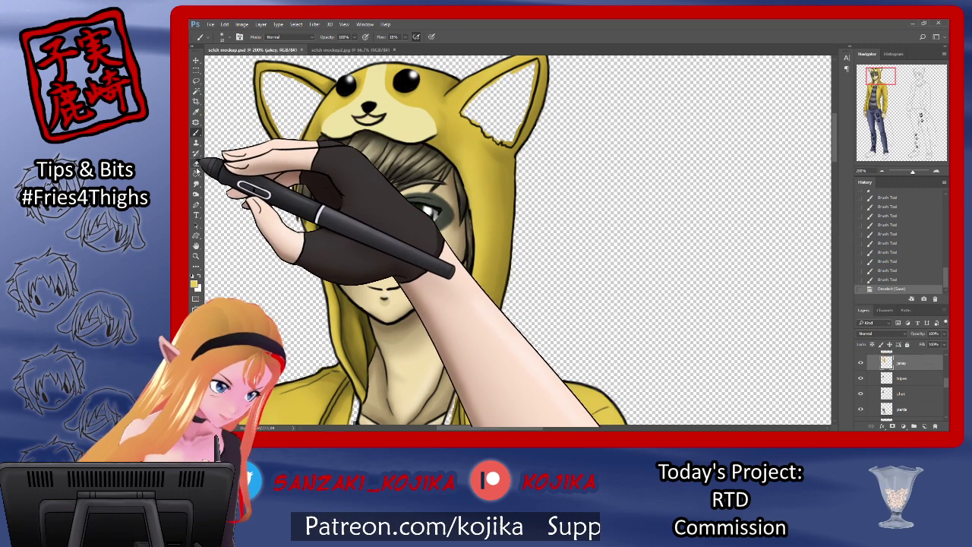
{"action": "key", "text": "e"}
{"action": "left_click_drag", "start_coordinate": [366, 133], "coordinate": [371, 124]}
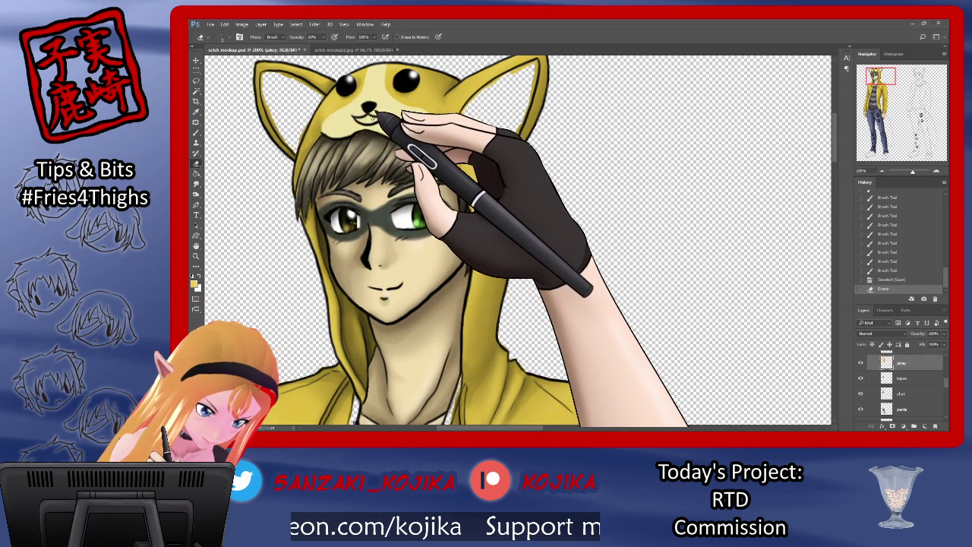
{"action": "left_click_drag", "start_coordinate": [308, 202], "coordinate": [321, 199]}
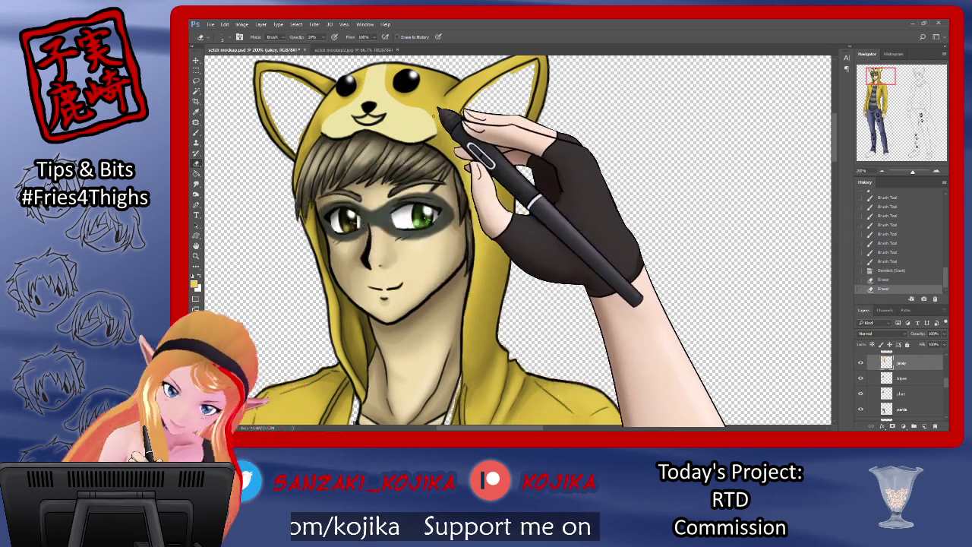
{"action": "left_click_drag", "start_coordinate": [315, 195], "coordinate": [312, 192]}
{"action": "left_click", "coordinate": [862, 364]}
{"action": "left_click", "coordinate": [861, 364]}
{"action": "left_click", "coordinate": [862, 364]}
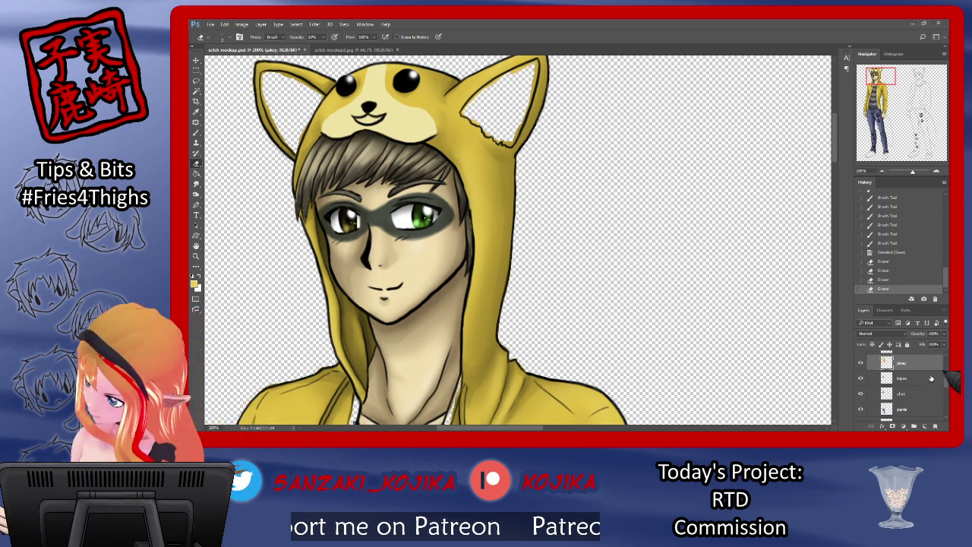
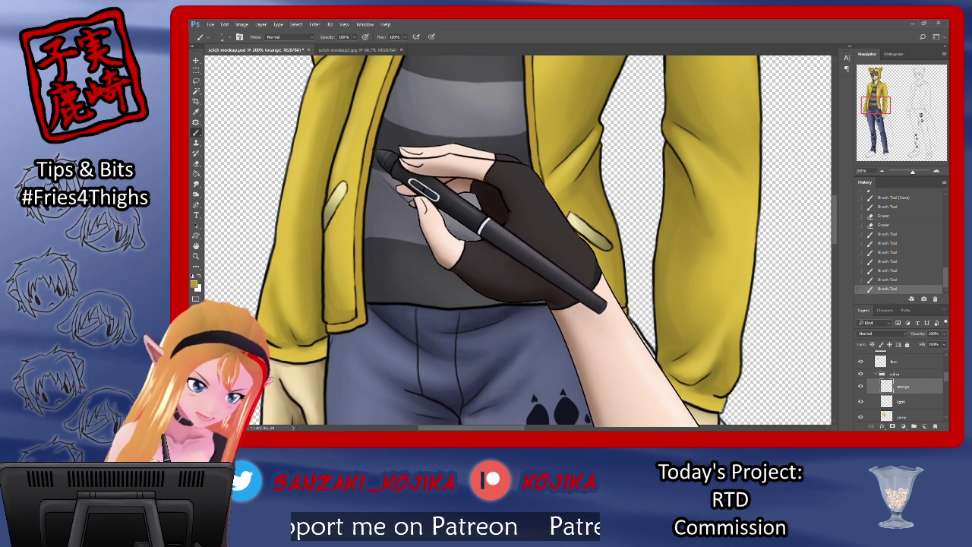
Paint orange trim along the jacket's front opening on the orange layer and erase the excess at its edge
{"action": "left_click_drag", "start_coordinate": [364, 166], "coordinate": [387, 104]}
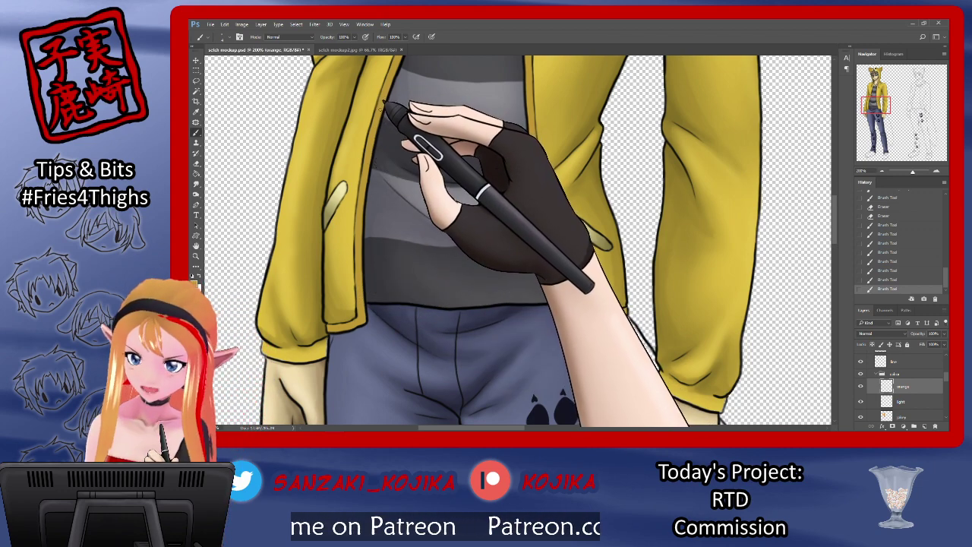
{"action": "left_click", "coordinate": [196, 163]}
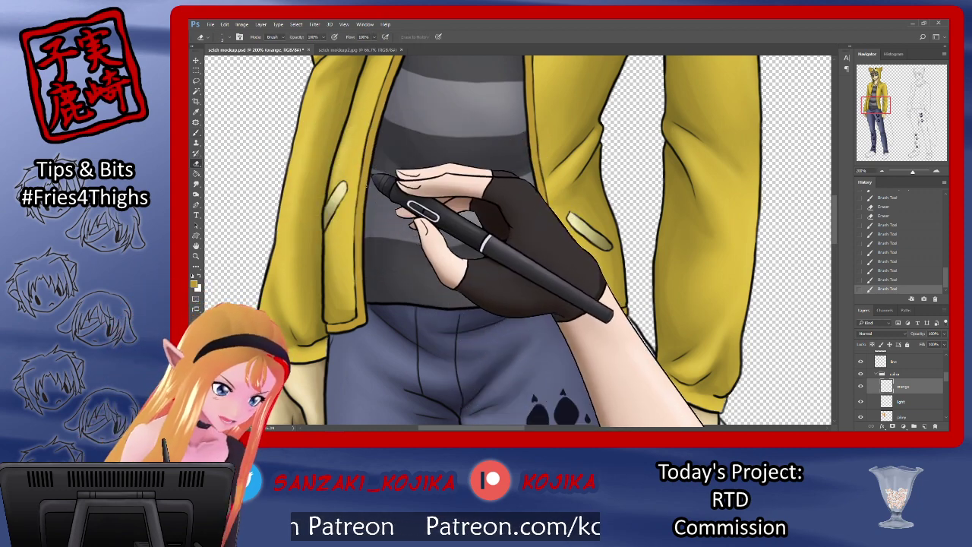
{"action": "mouse_move", "coordinate": [366, 234]}
{"action": "left_mouse_down"}
{"action": "mouse_move", "coordinate": [377, 171]}
{"action": "mouse_move", "coordinate": [367, 255]}
{"action": "mouse_move", "coordinate": [363, 215]}
{"action": "left_mouse_up"}
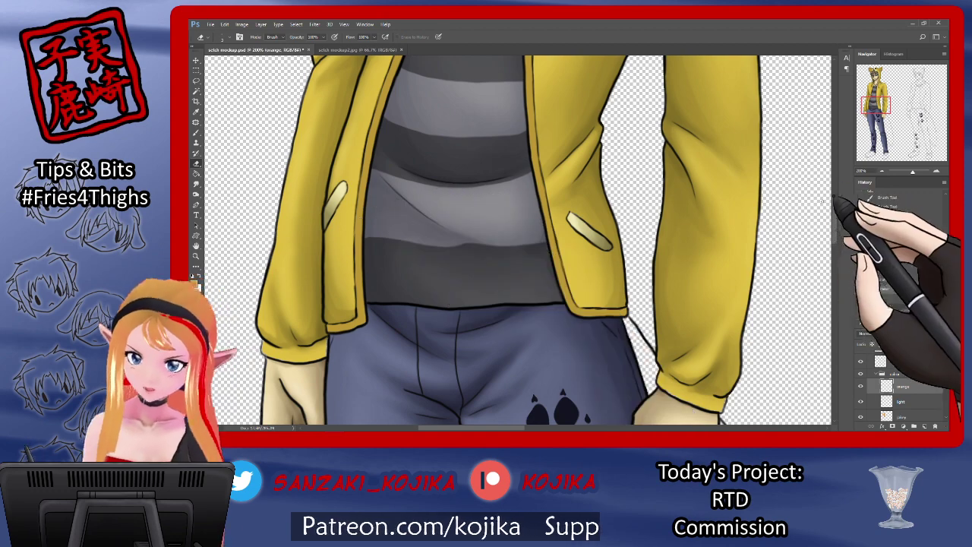
Paint the jacket cuff beside the paw-print trouser leg orange and erase the overflow around its edges
{"action": "left_click_drag", "start_coordinate": [835, 213], "coordinate": [833, 241]}
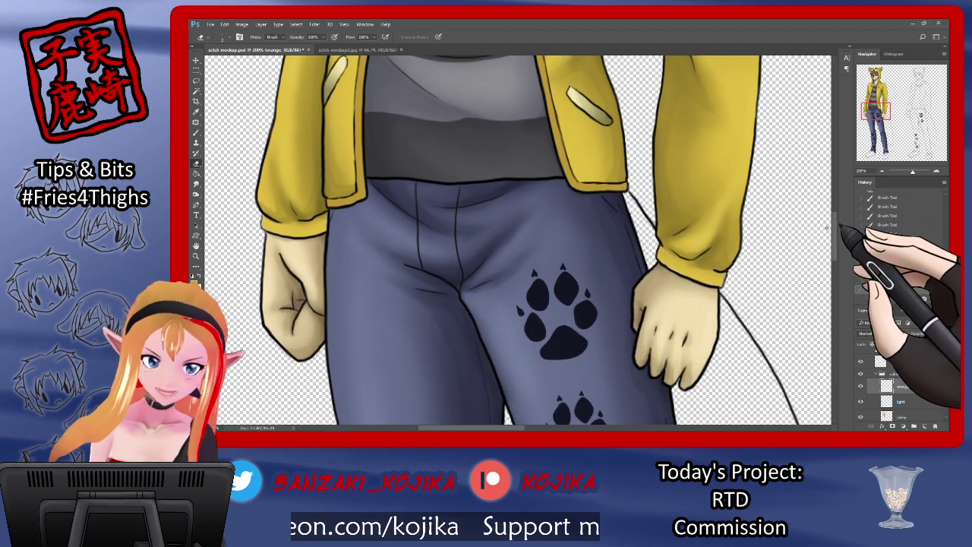
{"action": "left_click", "coordinate": [196, 132]}
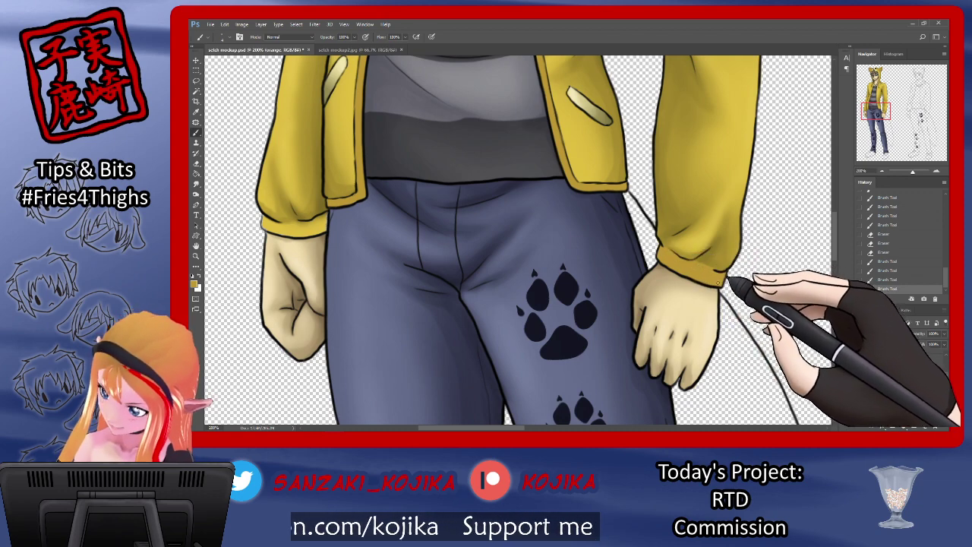
{"action": "key", "text": "e"}
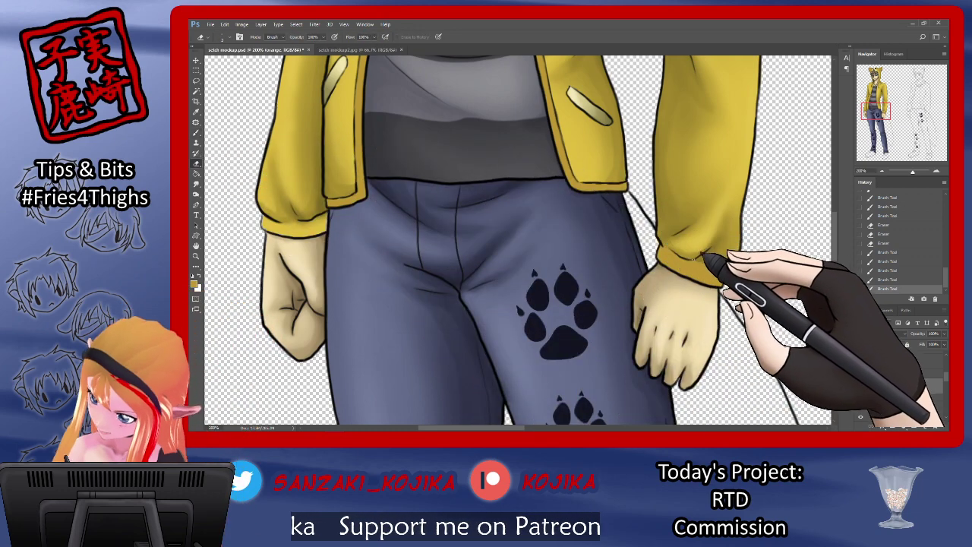
{"action": "left_click_drag", "start_coordinate": [705, 263], "coordinate": [724, 268]}
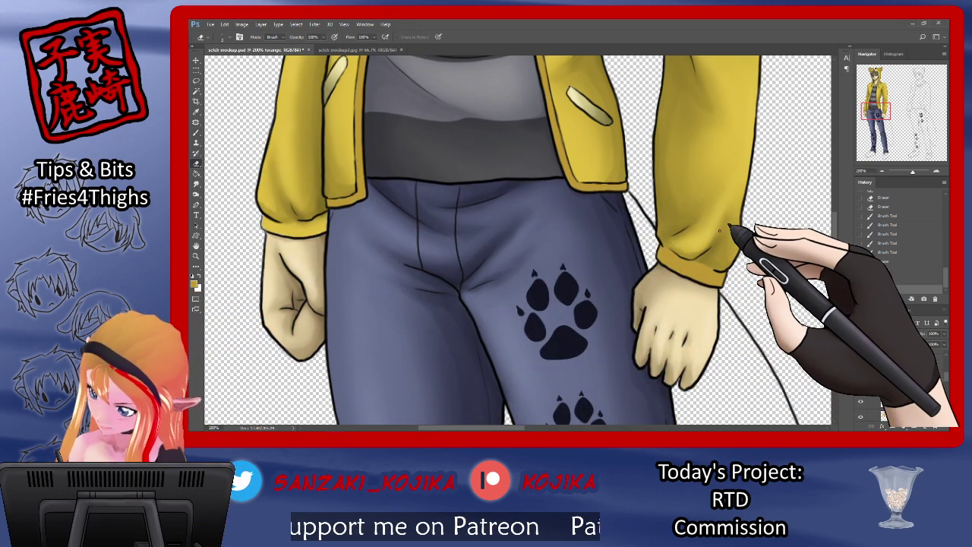
{"action": "left_click_drag", "start_coordinate": [722, 228], "coordinate": [716, 222]}
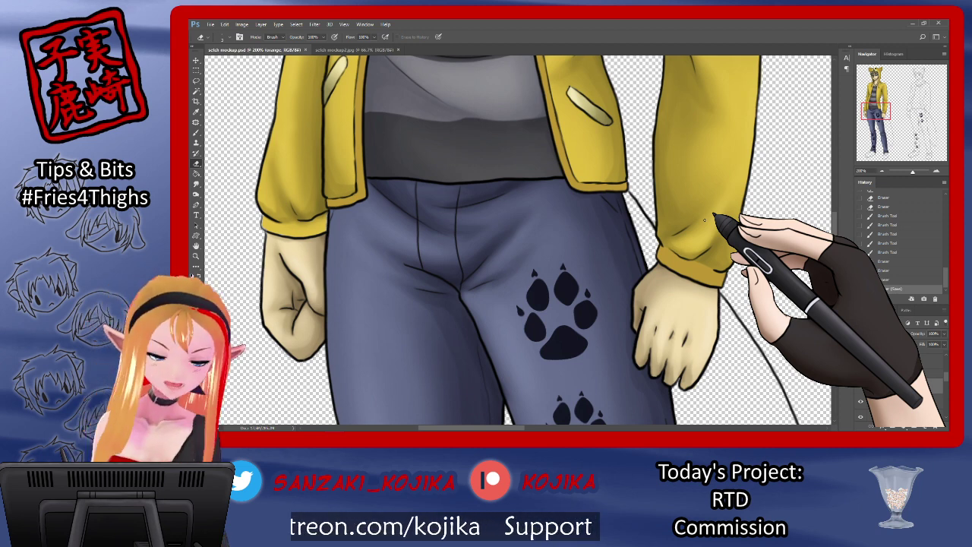
Paint the jacket cuff above the clenched fist orange and save the document
{"action": "key", "text": "b"}
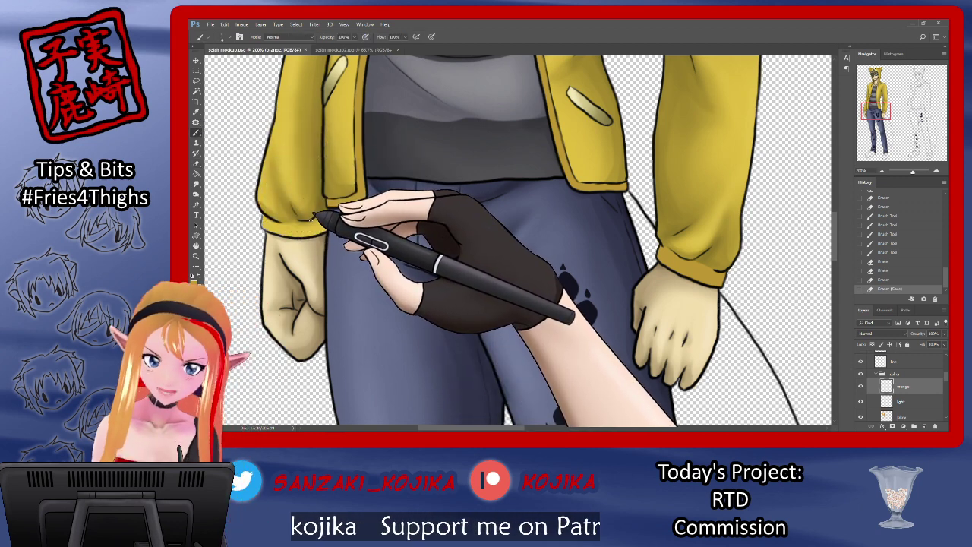
{"action": "left_click_drag", "start_coordinate": [516, 429], "coordinate": [496, 429]}
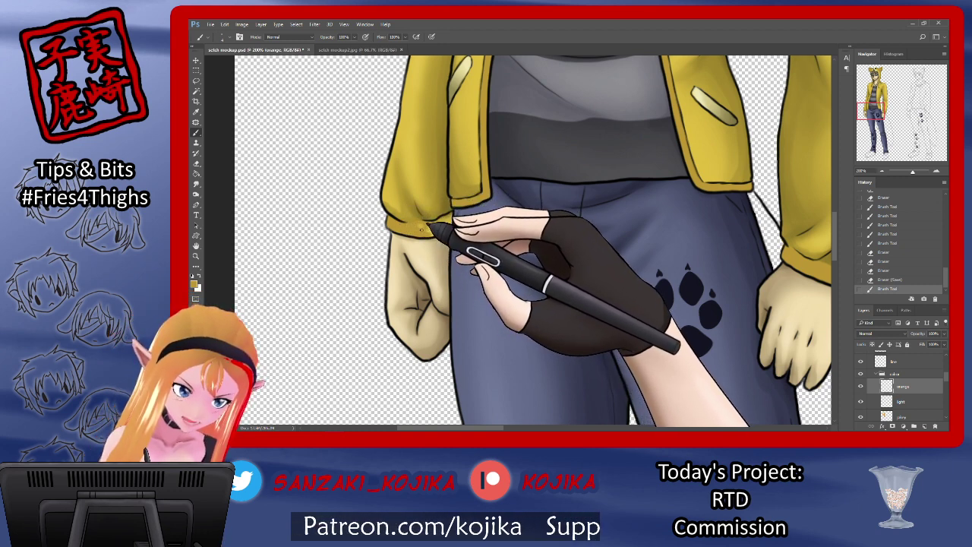
{"action": "left_click_drag", "start_coordinate": [420, 227], "coordinate": [427, 228]}
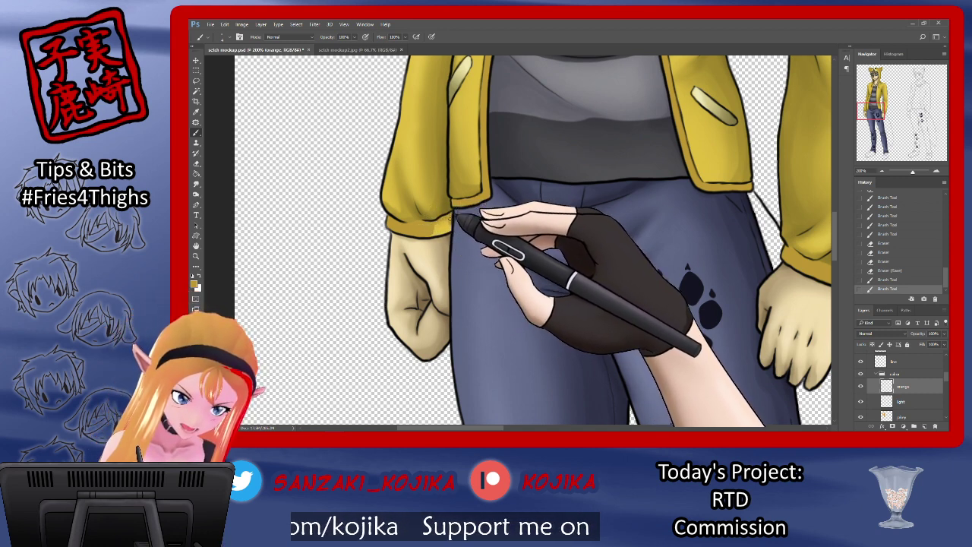
{"action": "left_click_drag", "start_coordinate": [445, 229], "coordinate": [449, 222]}
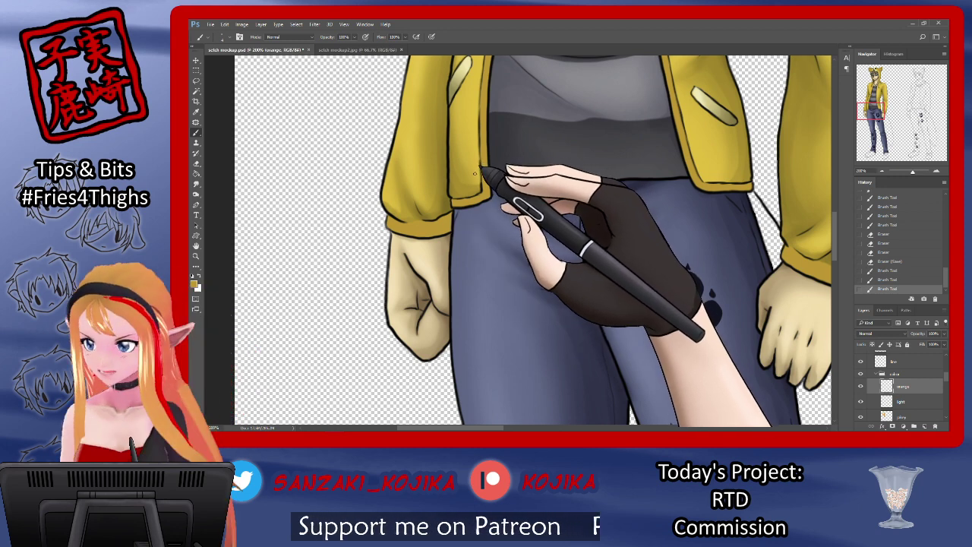
{"action": "key", "text": "ctrl+minus"}
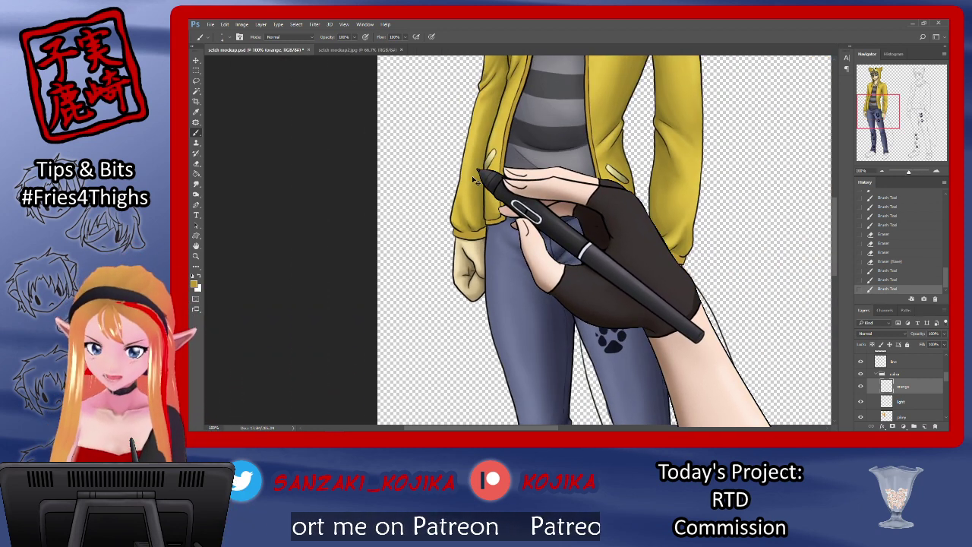
{"action": "key", "text": "ctrl+s"}
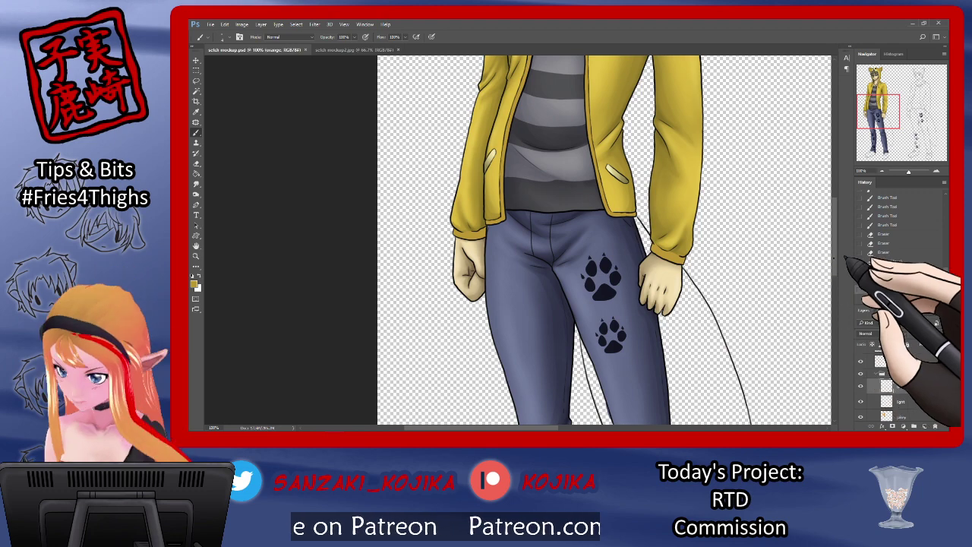
Select the painted areas of the orange layer by selecting its empty background with the Magic Wand and inverting the selection
{"action": "left_click_drag", "start_coordinate": [835, 261], "coordinate": [834, 185]}
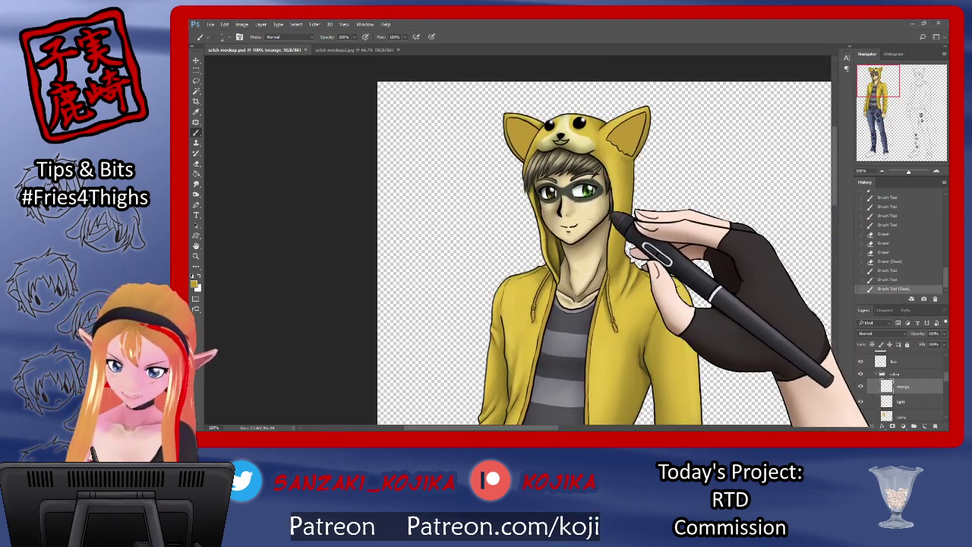
{"action": "left_click", "coordinate": [196, 90]}
{"action": "left_click", "coordinate": [700, 197]}
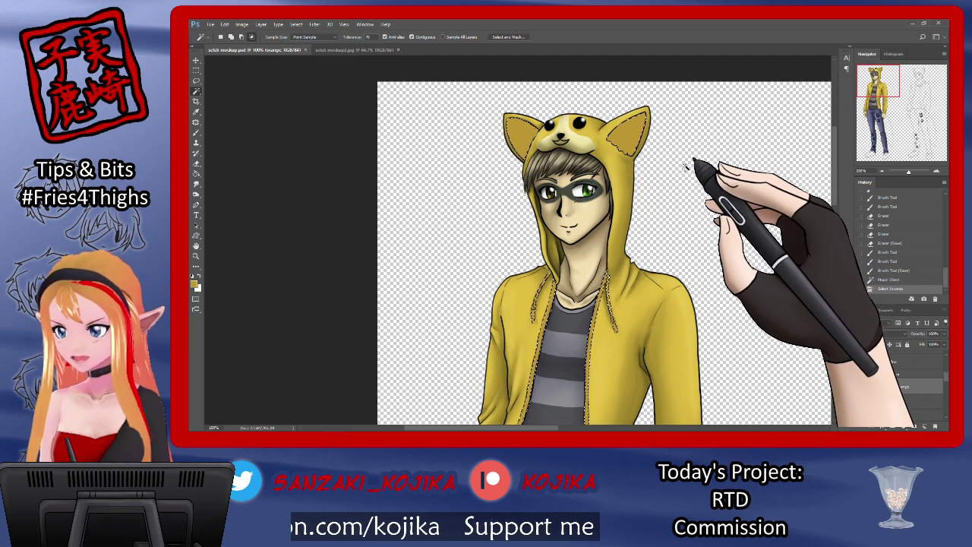
Shade the orange insides of both hood ears with a soft brush at 50% flow
{"action": "left_click", "coordinate": [195, 284]}
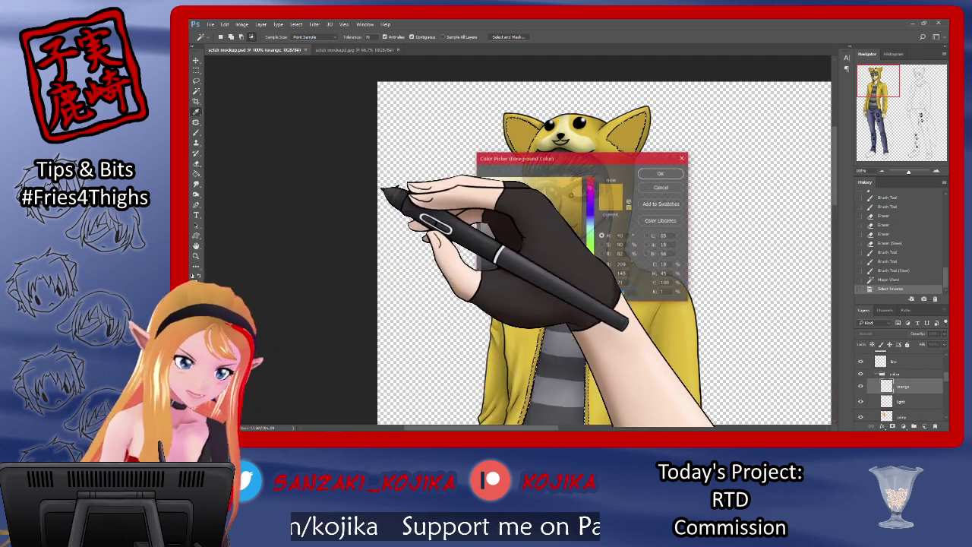
{"action": "left_click", "coordinate": [661, 173]}
{"action": "left_click", "coordinate": [196, 132]}
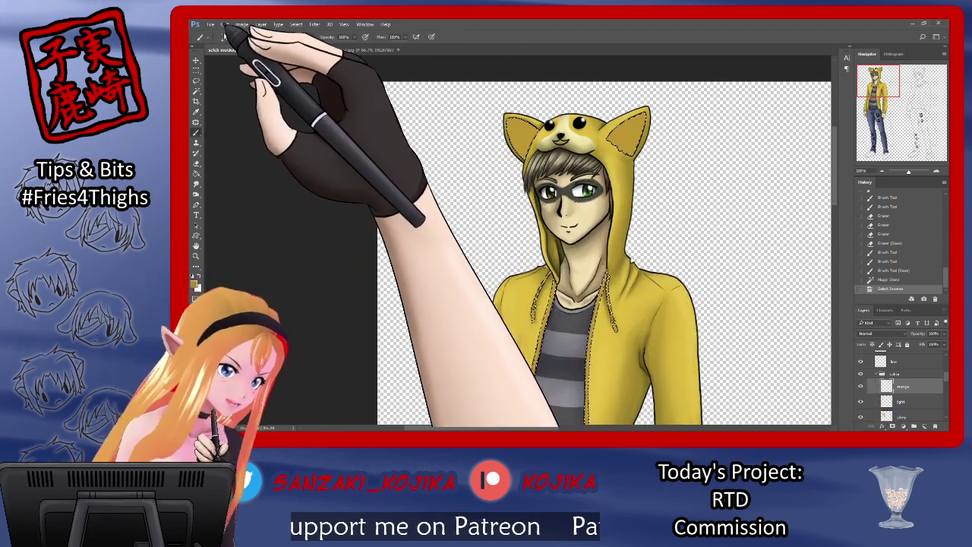
{"action": "left_click", "coordinate": [209, 37]}
{"action": "left_click", "coordinate": [237, 53]}
{"action": "mouse_move", "coordinate": [508, 116]}
{"action": "left_mouse_down"}
{"action": "mouse_move", "coordinate": [514, 110]}
{"action": "mouse_move", "coordinate": [534, 141]}
{"action": "mouse_move", "coordinate": [520, 111]}
{"action": "mouse_move", "coordinate": [541, 124]}
{"action": "left_mouse_up"}
{"action": "mouse_move", "coordinate": [617, 115]}
{"action": "left_mouse_down"}
{"action": "mouse_move", "coordinate": [641, 150]}
{"action": "mouse_move", "coordinate": [641, 104]}
{"action": "mouse_move", "coordinate": [644, 149]}
{"action": "mouse_move", "coordinate": [638, 143]}
{"action": "left_mouse_up"}
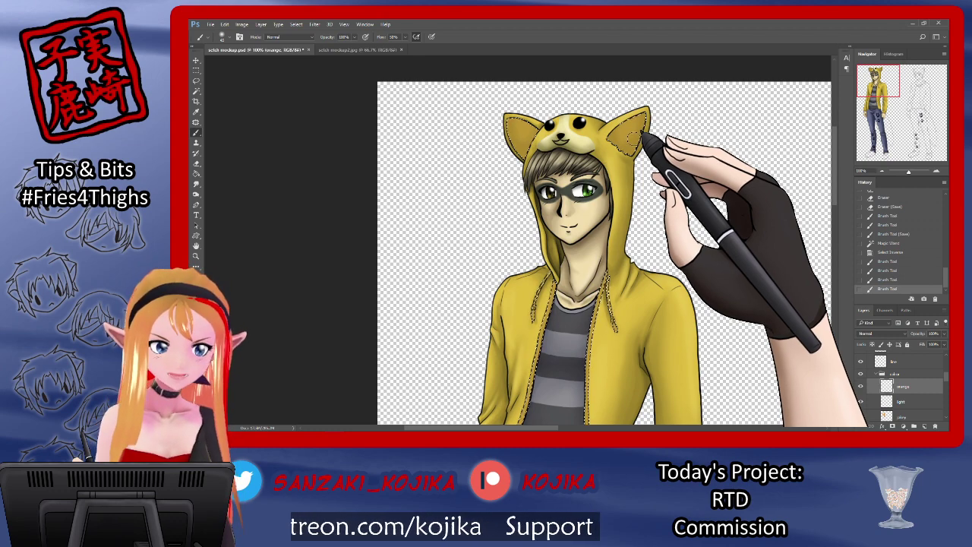
Shade the orange drawstrings, front trim and cuffs of the jacket with a smaller soft brush at 0% hardness and save the document
{"action": "left_click_drag", "start_coordinate": [834, 114], "coordinate": [834, 179]}
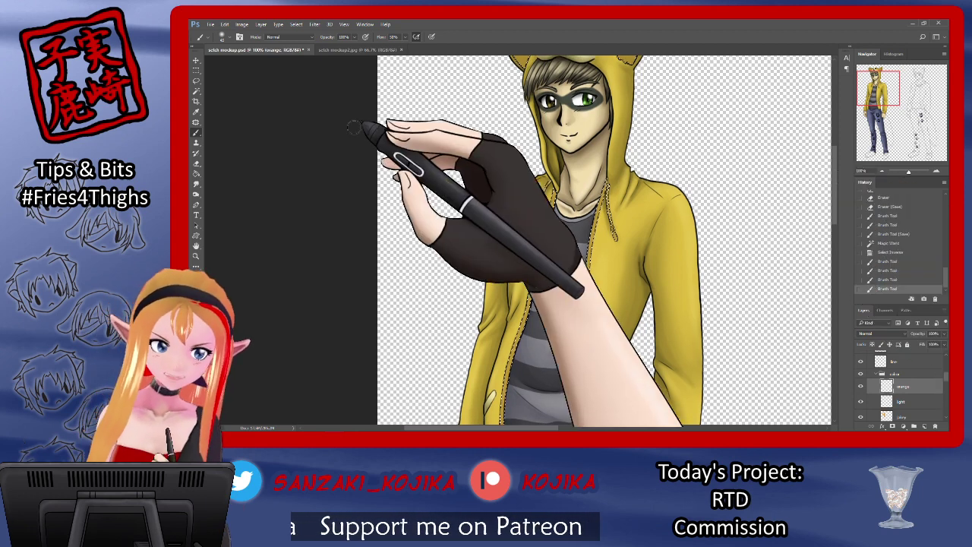
{"action": "left_click", "coordinate": [222, 37]}
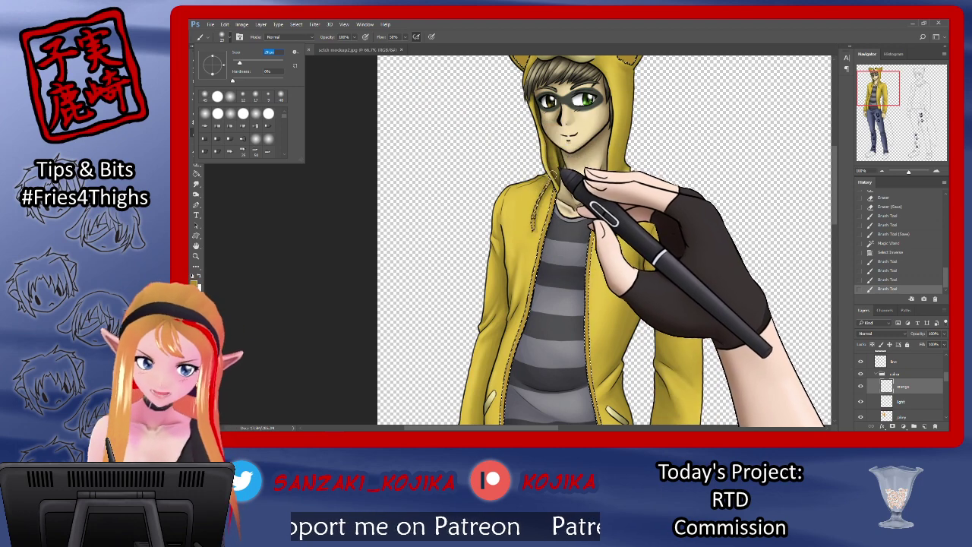
{"action": "mouse_move", "coordinate": [560, 180]}
{"action": "left_mouse_down"}
{"action": "mouse_move", "coordinate": [544, 209]}
{"action": "mouse_move", "coordinate": [557, 214]}
{"action": "mouse_move", "coordinate": [619, 174]}
{"action": "mouse_move", "coordinate": [627, 243]}
{"action": "mouse_move", "coordinate": [608, 228]}
{"action": "left_mouse_up"}
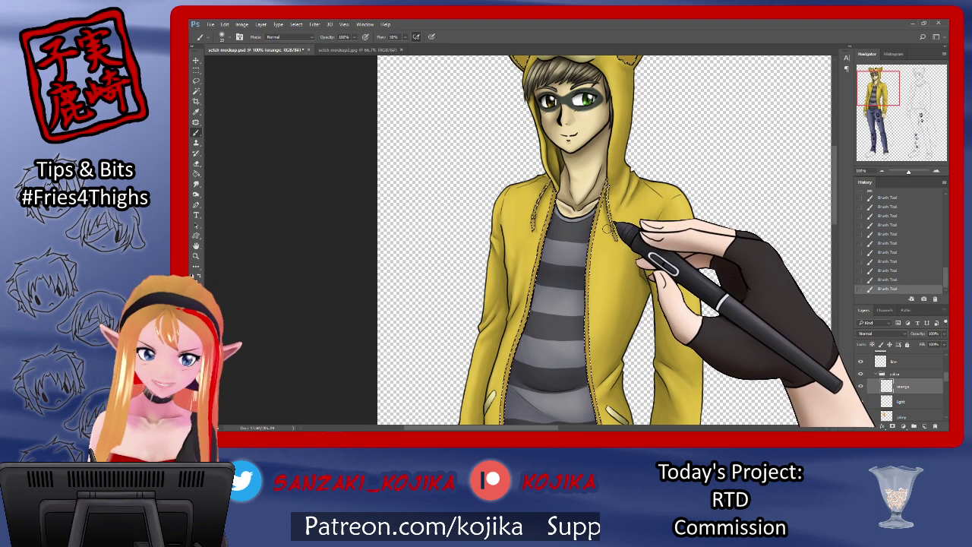
{"action": "left_click_drag", "start_coordinate": [835, 184], "coordinate": [835, 218]}
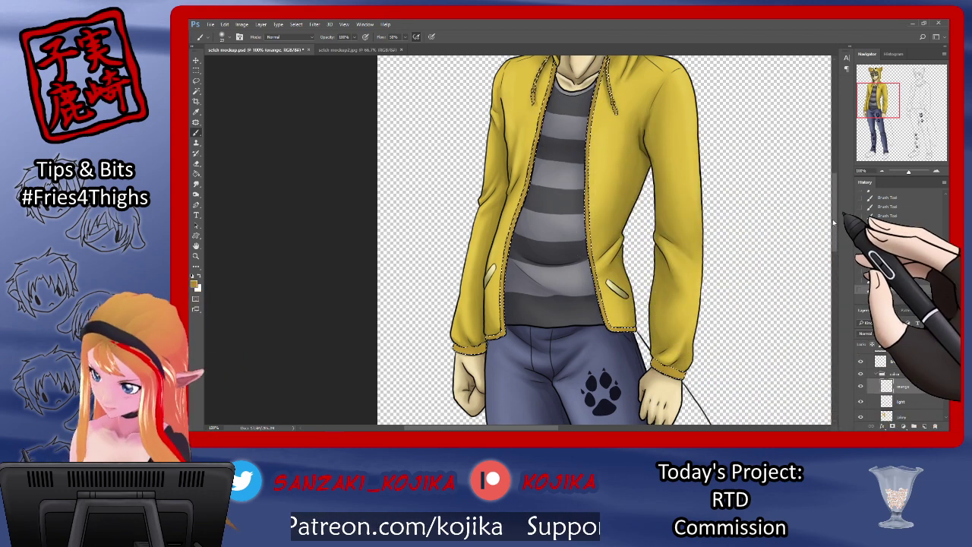
{"action": "scroll", "coordinate": [833, 224], "scroll_direction": "down", "scroll_amount": 3}
{"action": "scroll", "coordinate": [833, 224], "scroll_direction": "up", "scroll_amount": 6}
{"action": "scroll", "coordinate": [834, 224], "scroll_direction": "down", "scroll_amount": 3}
{"action": "scroll", "coordinate": [834, 223], "scroll_direction": "down", "scroll_amount": 3}
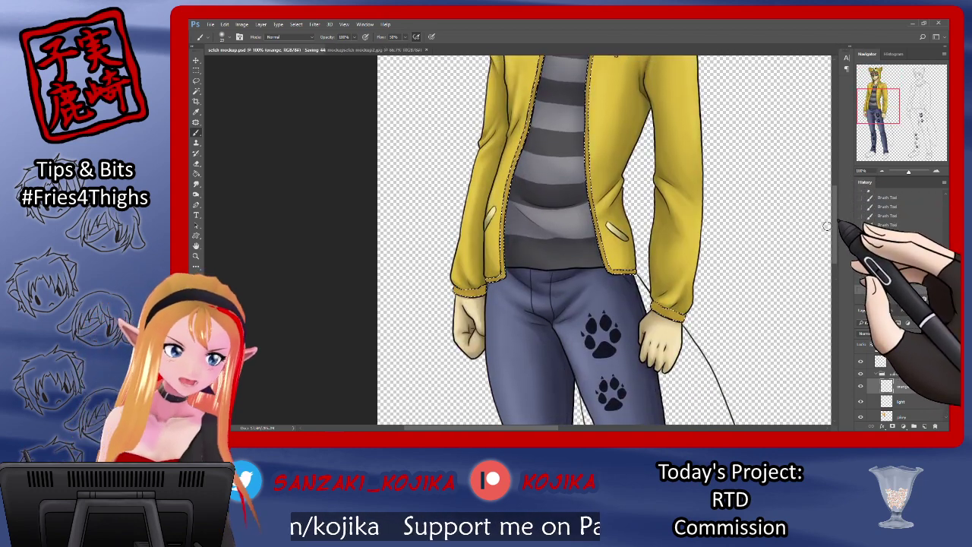
Pick a darker orange and add shadow strokes to both jacket cuffs with a 12 px hard-edged brush
{"action": "left_click", "coordinate": [196, 284]}
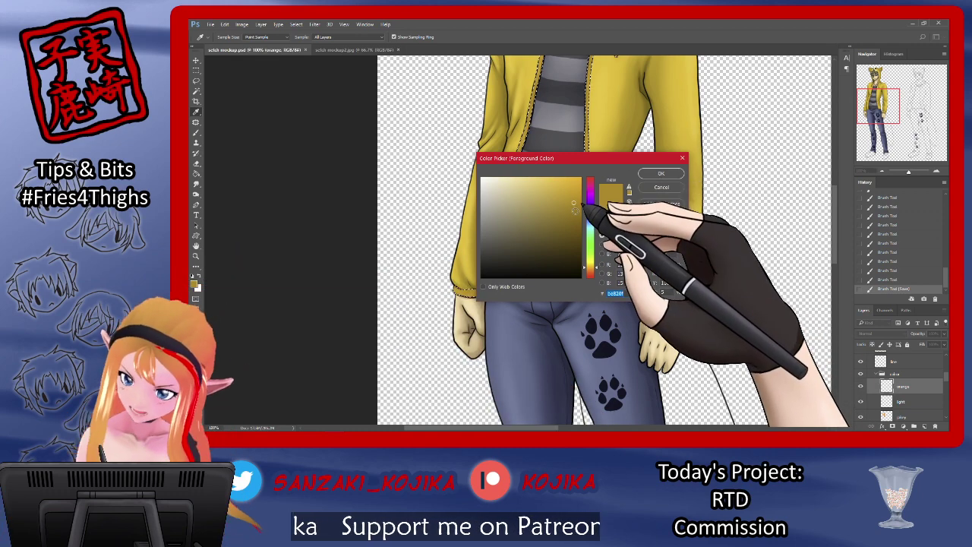
{"action": "left_click", "coordinate": [661, 173]}
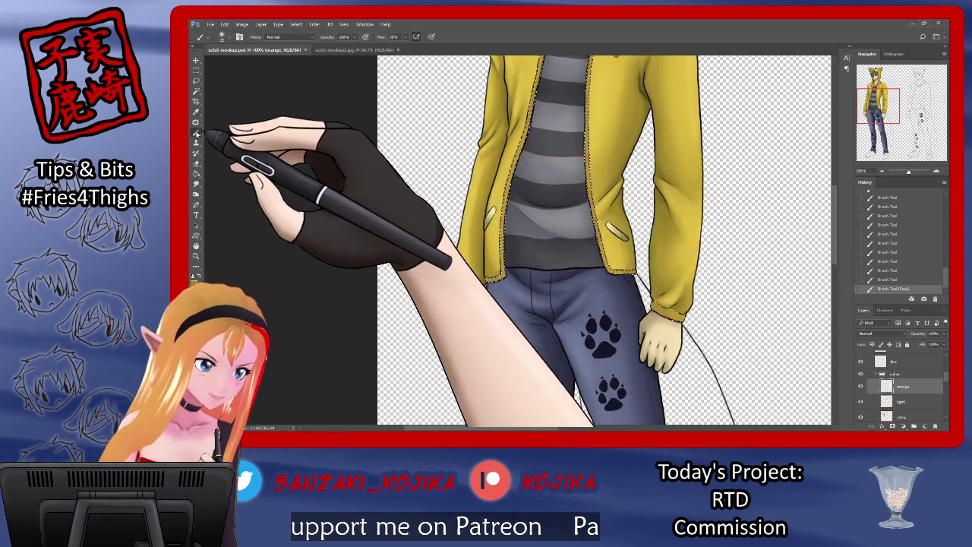
{"action": "left_click", "coordinate": [221, 36]}
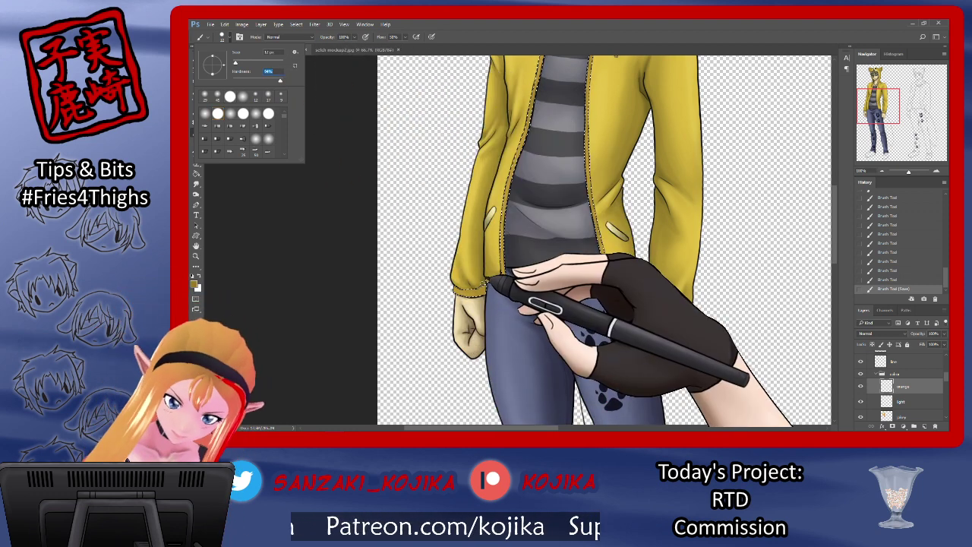
{"action": "left_click", "coordinate": [492, 284]}
{"action": "mouse_move", "coordinate": [482, 289]}
{"action": "left_mouse_down"}
{"action": "mouse_move", "coordinate": [471, 286]}
{"action": "mouse_move", "coordinate": [495, 278]}
{"action": "left_mouse_up"}
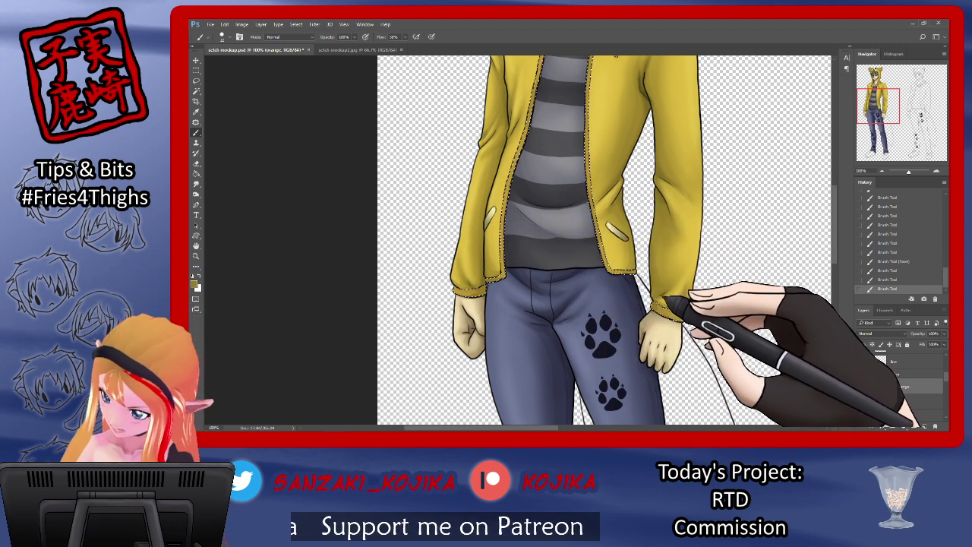
{"action": "left_click_drag", "start_coordinate": [664, 312], "coordinate": [681, 316]}
Add darker hard-edged shadows along the jacket's front trim and drawstrings and inside both hood ears
{"action": "scroll", "coordinate": [836, 245], "scroll_direction": "up", "scroll_amount": 3}
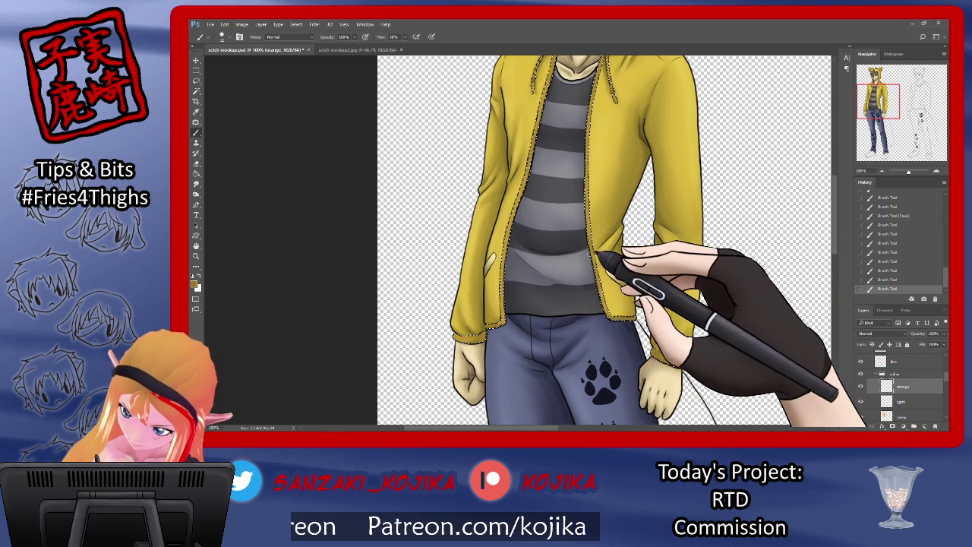
{"action": "left_click_drag", "start_coordinate": [560, 334], "coordinate": [540, 148]}
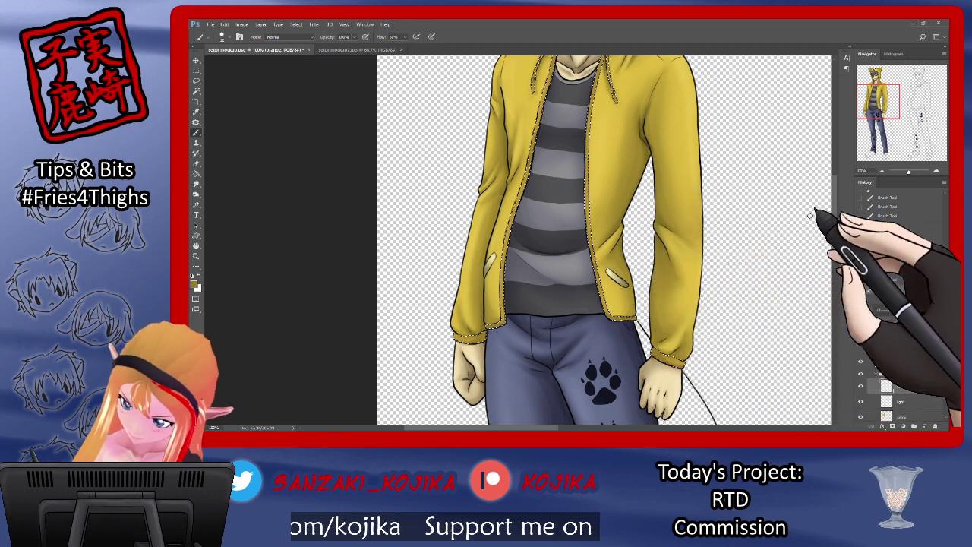
{"action": "left_click_drag", "start_coordinate": [834, 226], "coordinate": [835, 200]}
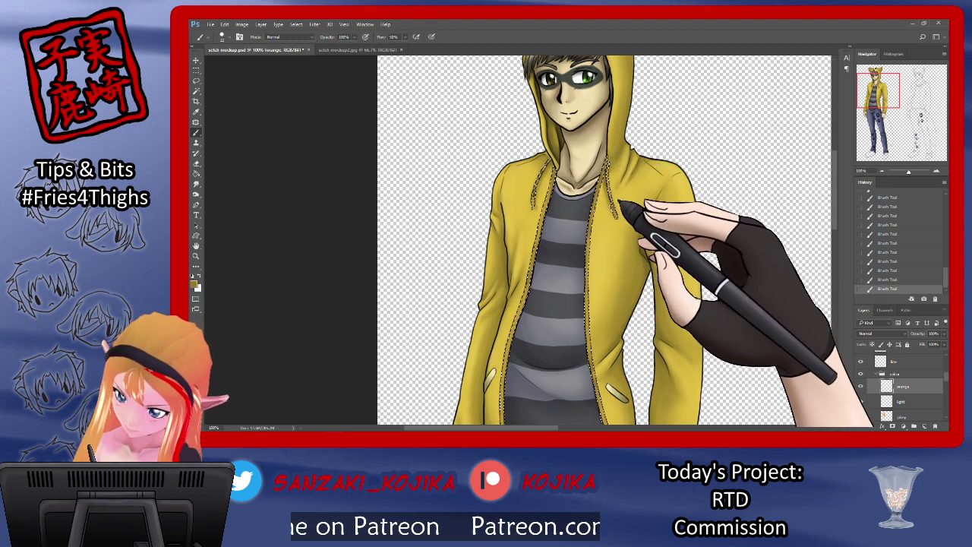
{"action": "left_click_drag", "start_coordinate": [834, 200], "coordinate": [835, 186]}
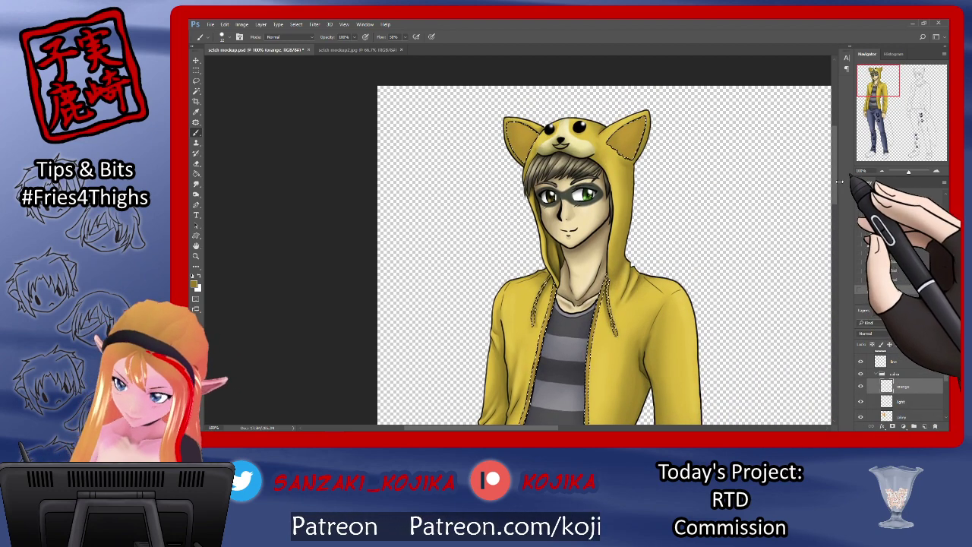
{"action": "mouse_move", "coordinate": [547, 148]}
{"action": "left_mouse_down"}
{"action": "mouse_move", "coordinate": [524, 151]}
{"action": "mouse_move", "coordinate": [551, 161]}
{"action": "mouse_move", "coordinate": [531, 154]}
{"action": "left_mouse_up"}
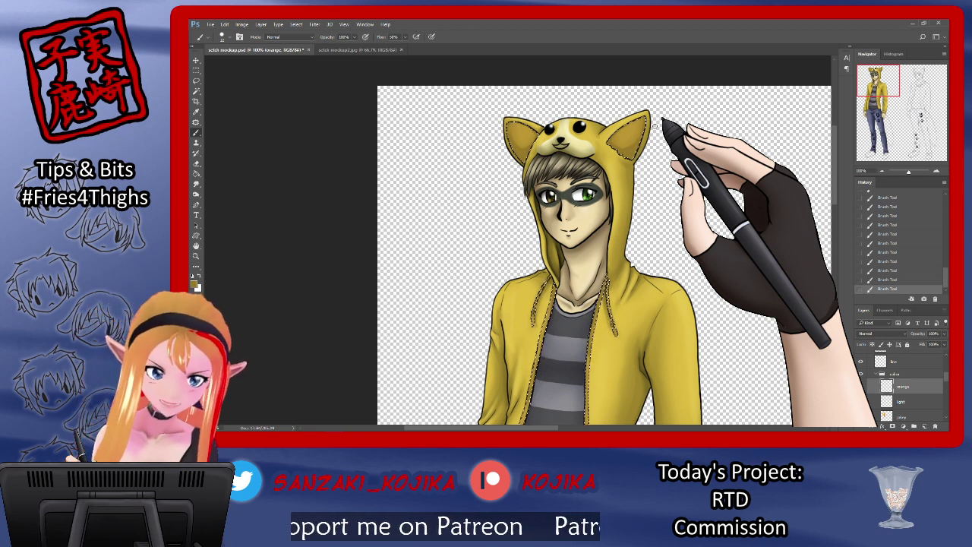
Set the brush colour to #976607 and add fine shadow lines to the inner ears, drawstrings, front trim and cuffs with a smaller brush
{"action": "left_click", "coordinate": [196, 285]}
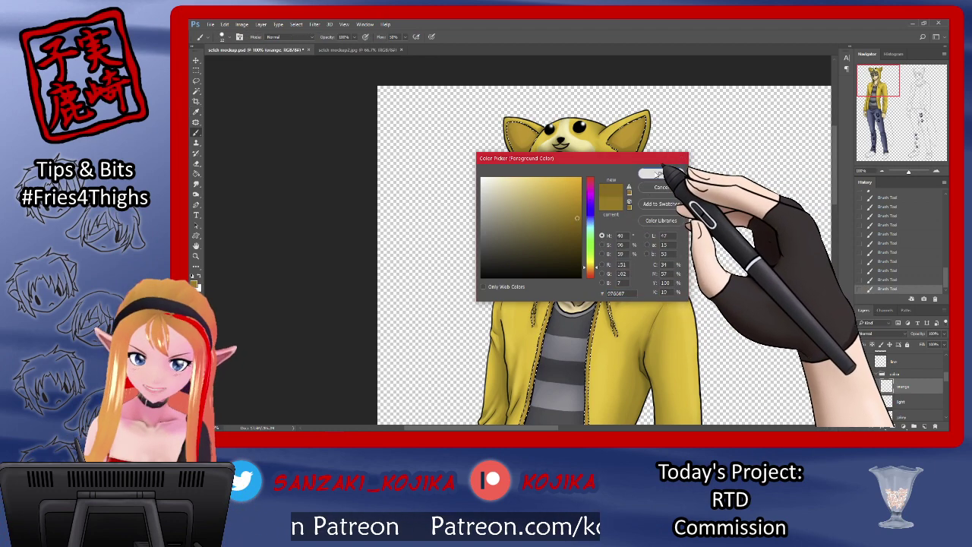
{"action": "left_click", "coordinate": [661, 173]}
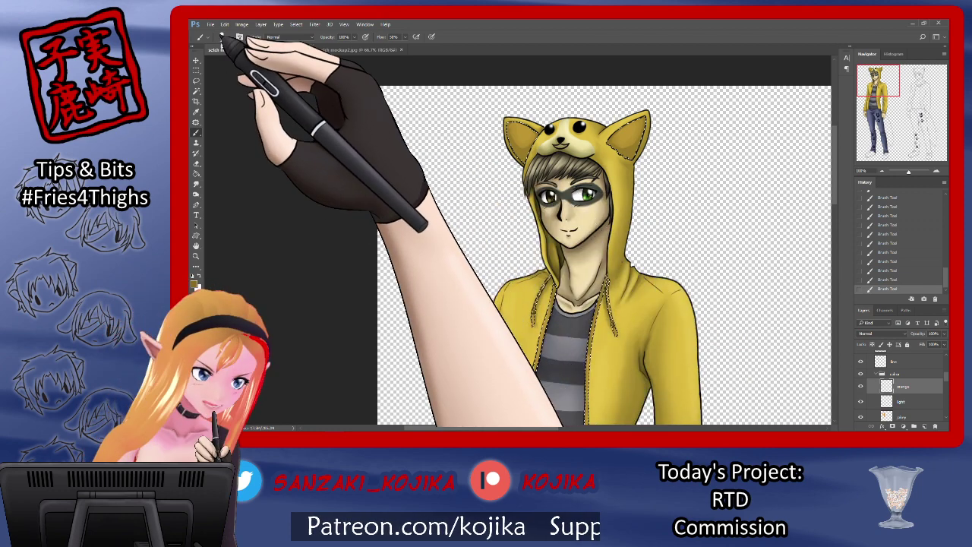
{"action": "left_click", "coordinate": [226, 37]}
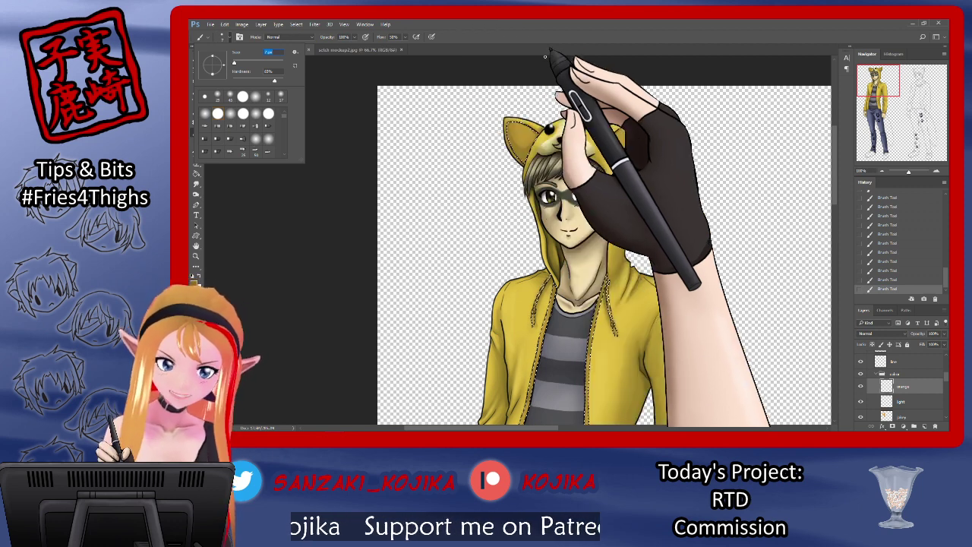
{"action": "left_click", "coordinate": [548, 38]}
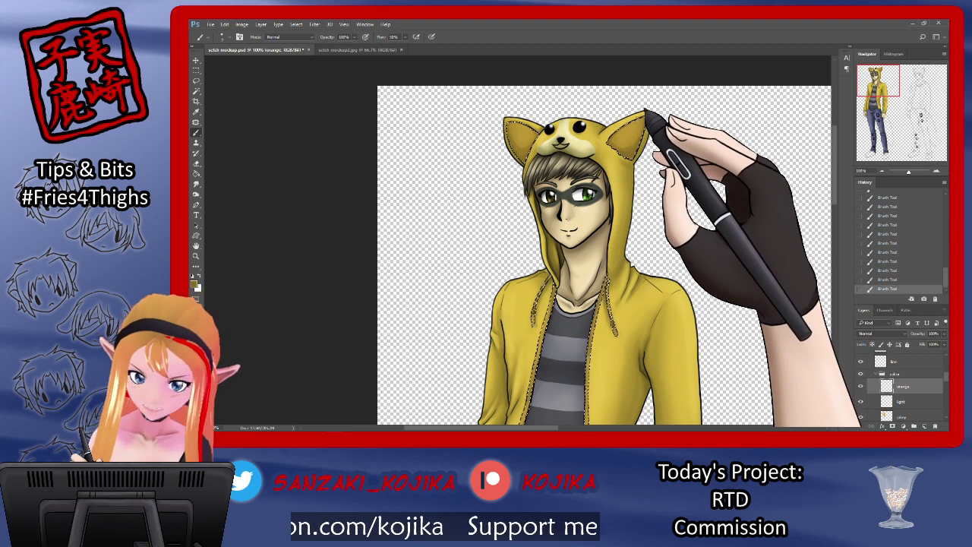
{"action": "scroll", "coordinate": [605, 255], "scroll_direction": "down", "scroll_amount": 3}
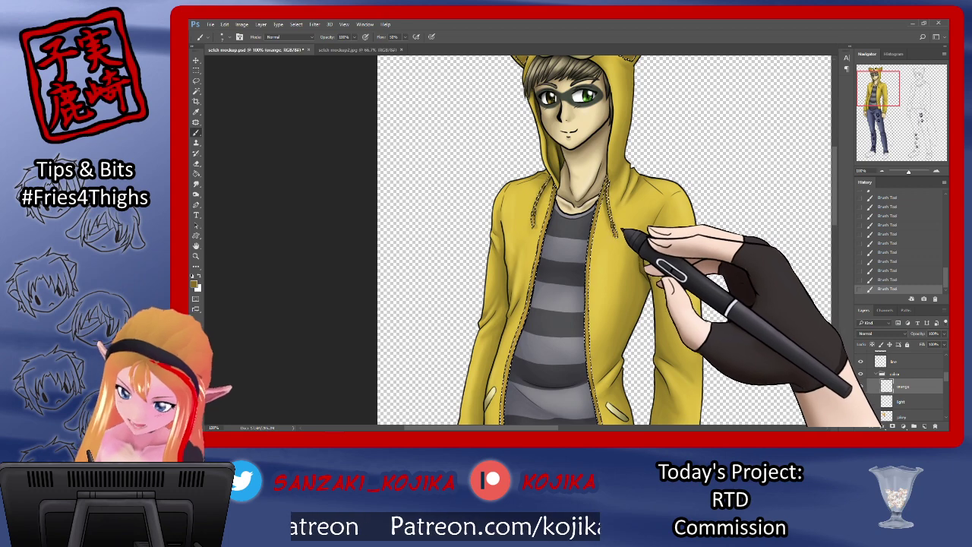
{"action": "left_click_drag", "start_coordinate": [835, 189], "coordinate": [836, 219]}
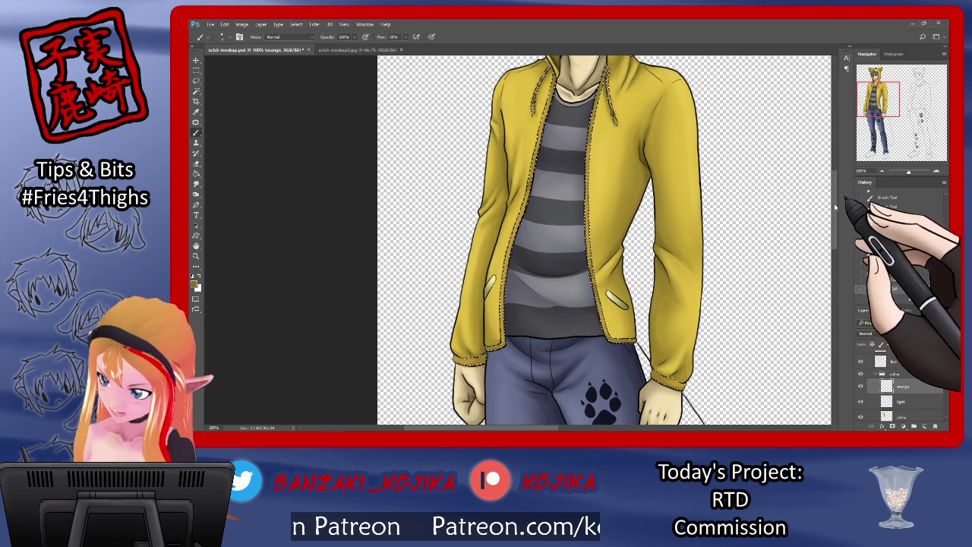
{"action": "scroll", "coordinate": [835, 212], "scroll_direction": "down", "scroll_amount": 5}
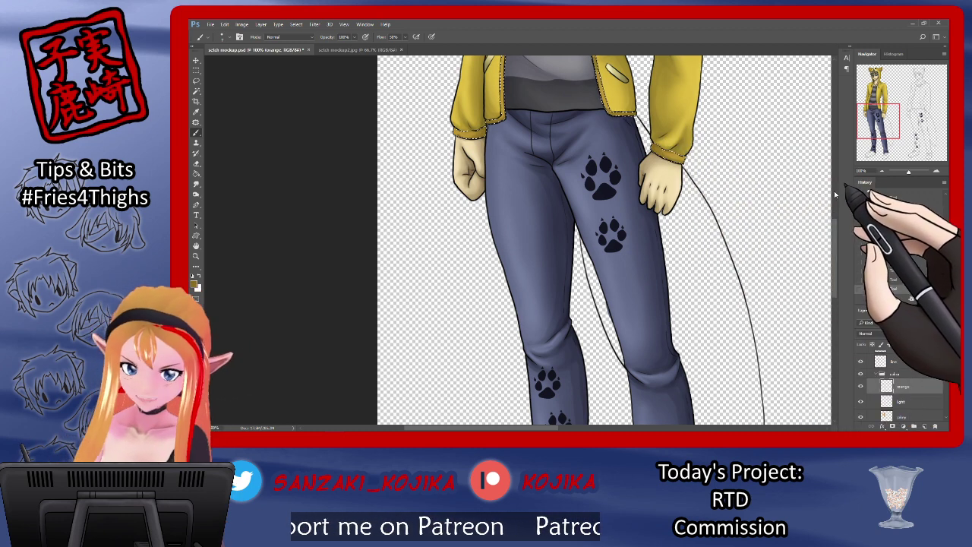
Shade the insides of both hood ears in reddish brown with a soft brush at 9% flow and save the document
{"action": "left_click_drag", "start_coordinate": [836, 238], "coordinate": [837, 162]}
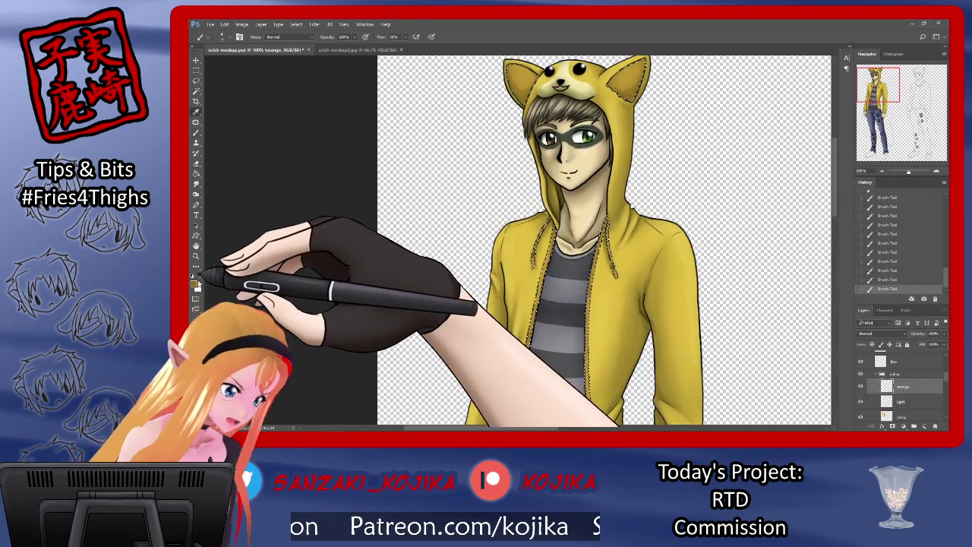
{"action": "left_click", "coordinate": [196, 285]}
{"action": "left_click_drag", "start_coordinate": [585, 238], "coordinate": [590, 269]}
{"action": "left_click", "coordinate": [661, 175]}
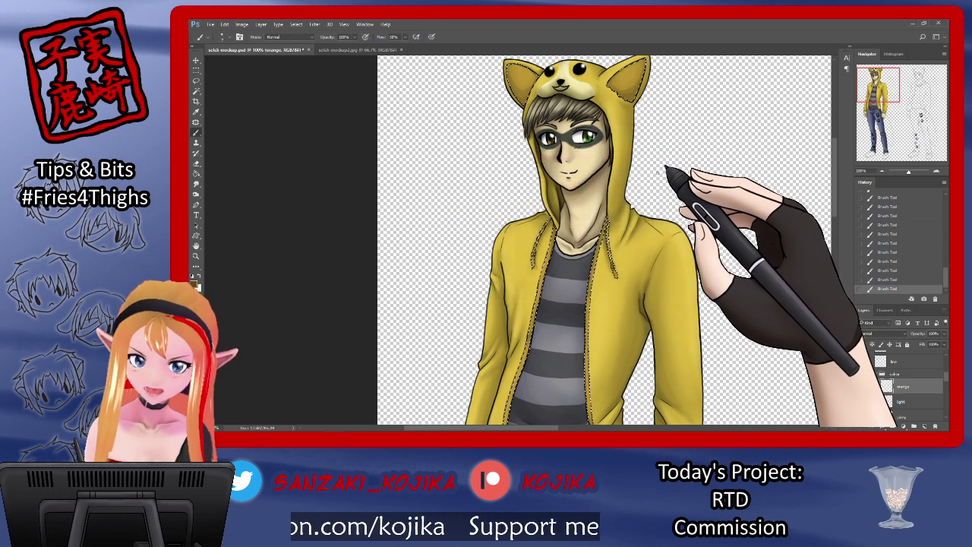
{"action": "left_click", "coordinate": [200, 37]}
{"action": "left_click", "coordinate": [406, 37]}
{"action": "left_click_drag", "start_coordinate": [407, 47], "coordinate": [392, 49]}
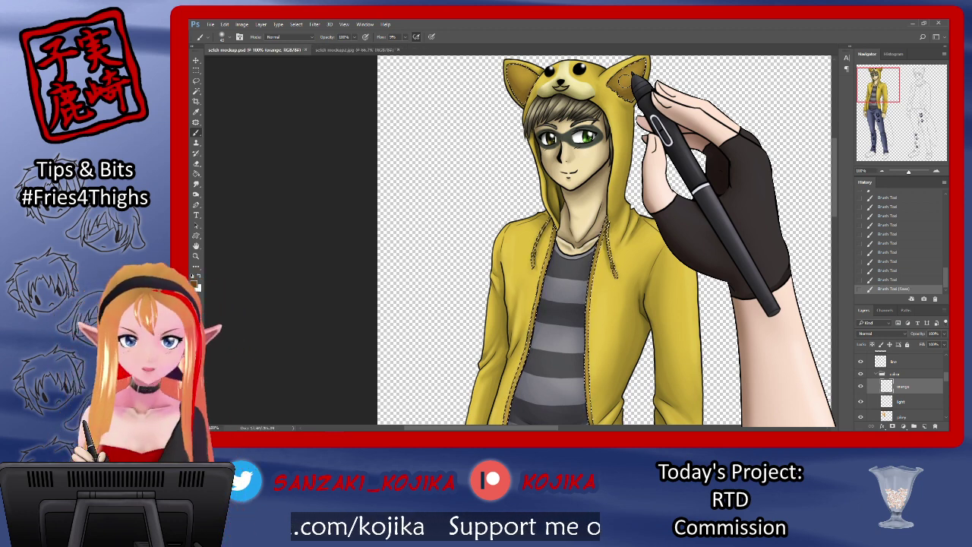
Shade the upper ends of the front trim and the drawstrings in reddish brown, reducing the soft brush size for the narrow parts
{"action": "left_click_drag", "start_coordinate": [834, 160], "coordinate": [831, 178]}
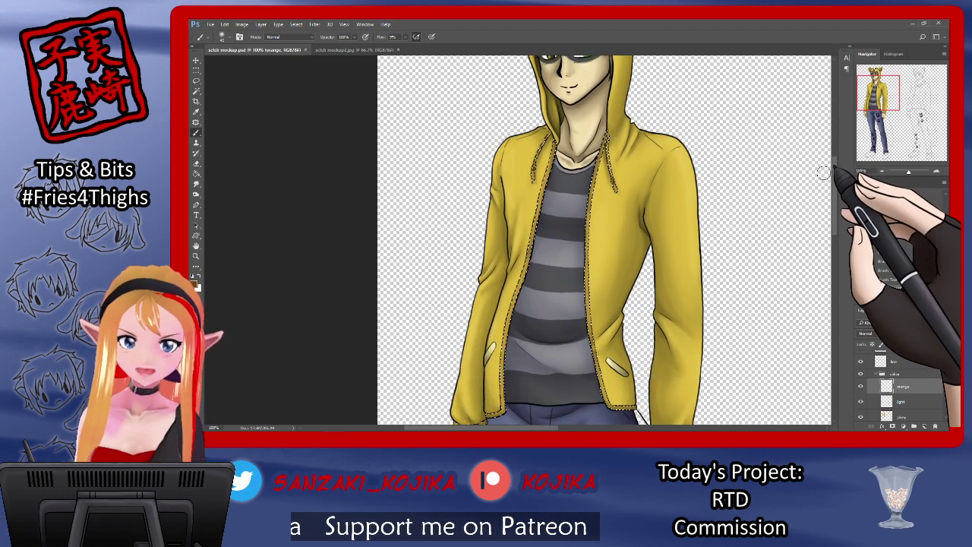
{"action": "left_click", "coordinate": [223, 36]}
{"action": "left_click", "coordinate": [557, 127]}
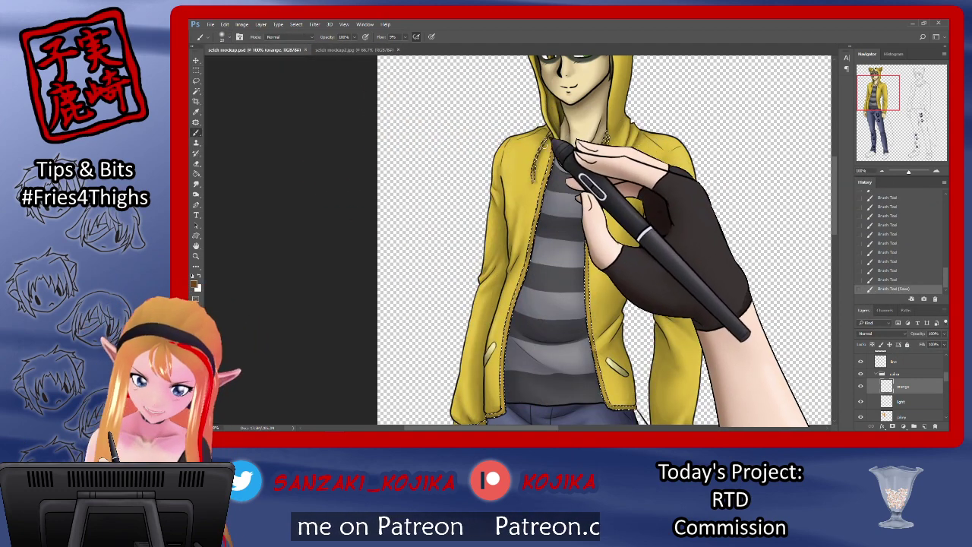
{"action": "mouse_move", "coordinate": [590, 162]}
{"action": "left_mouse_down"}
{"action": "mouse_move", "coordinate": [614, 135]}
{"action": "mouse_move", "coordinate": [623, 185]}
{"action": "mouse_move", "coordinate": [614, 162]}
{"action": "left_mouse_up"}
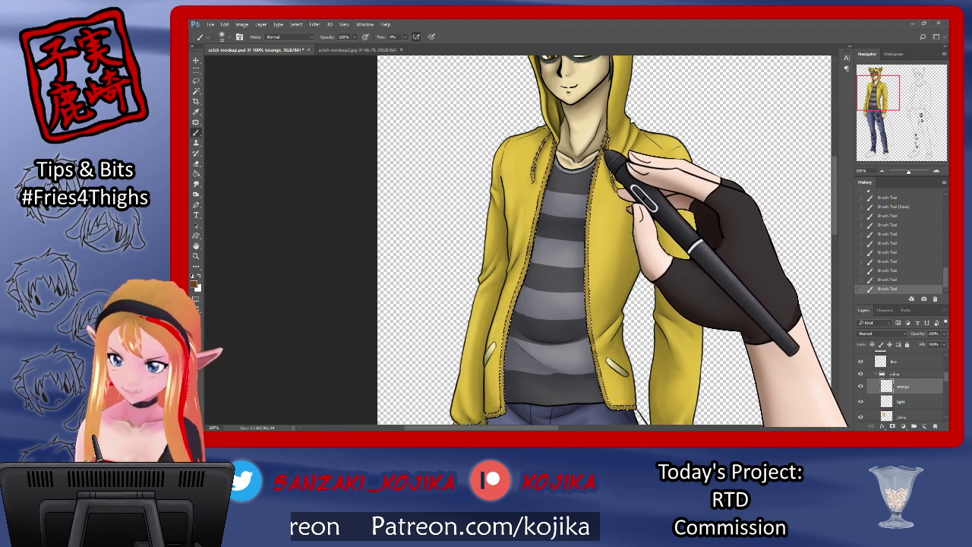
{"action": "left_click", "coordinate": [221, 36]}
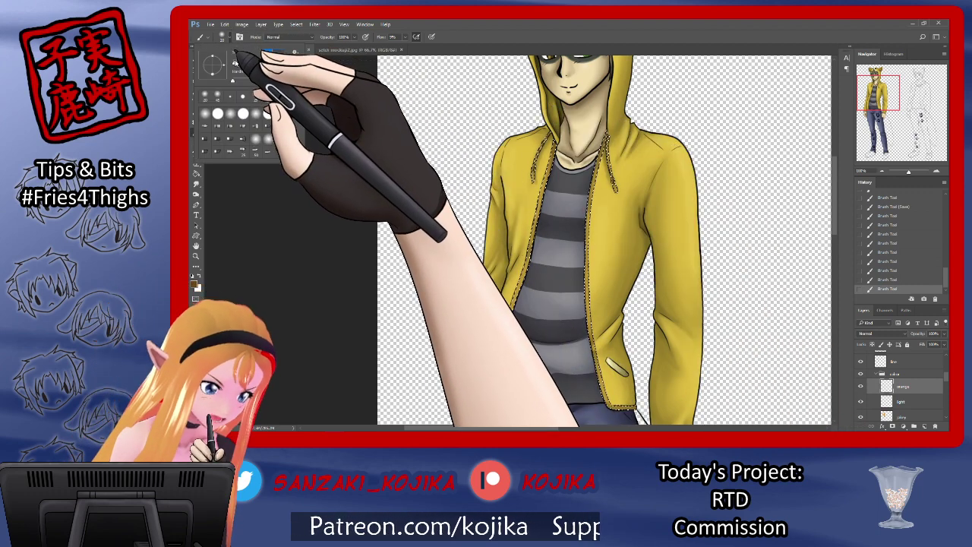
{"action": "left_click", "coordinate": [541, 162]}
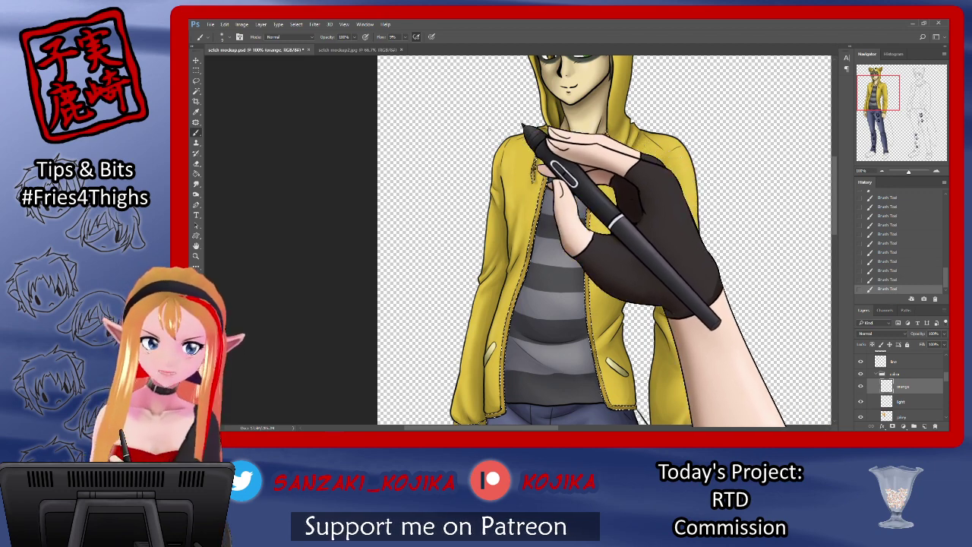
Shade the front trim down to the hem and the cuffs with a larger soft brush at 0% hardness and save the document
{"action": "left_click", "coordinate": [223, 36]}
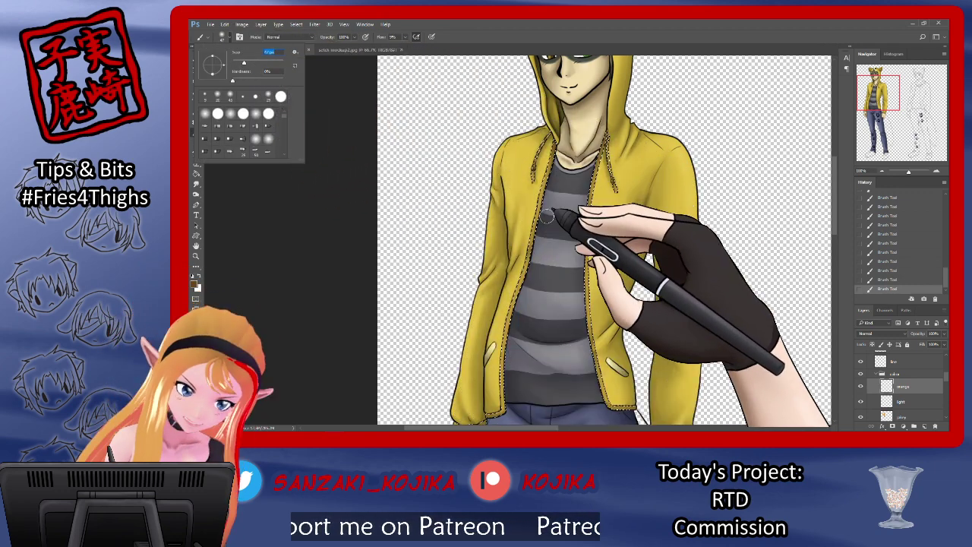
{"action": "left_click_drag", "start_coordinate": [547, 216], "coordinate": [535, 240]}
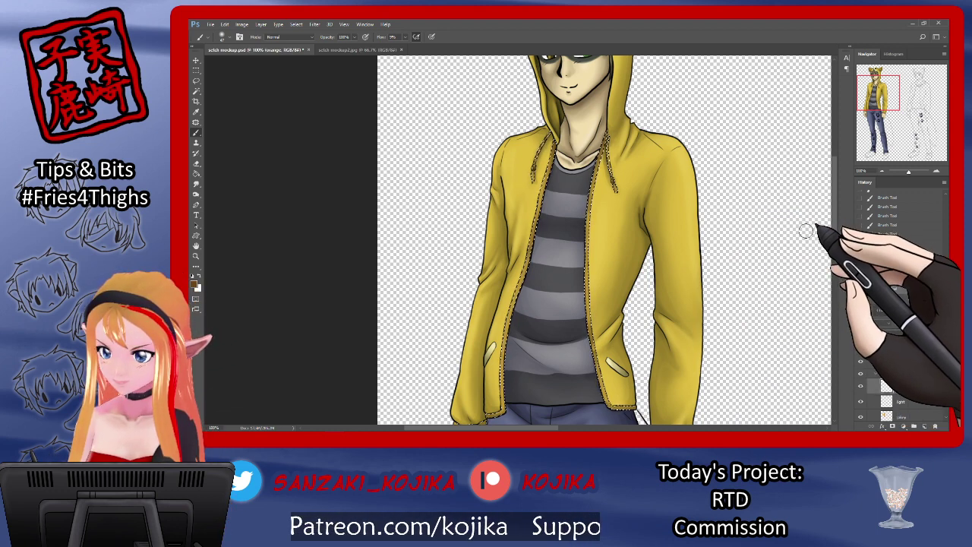
{"action": "scroll", "coordinate": [820, 220], "scroll_direction": "down", "scroll_amount": 5}
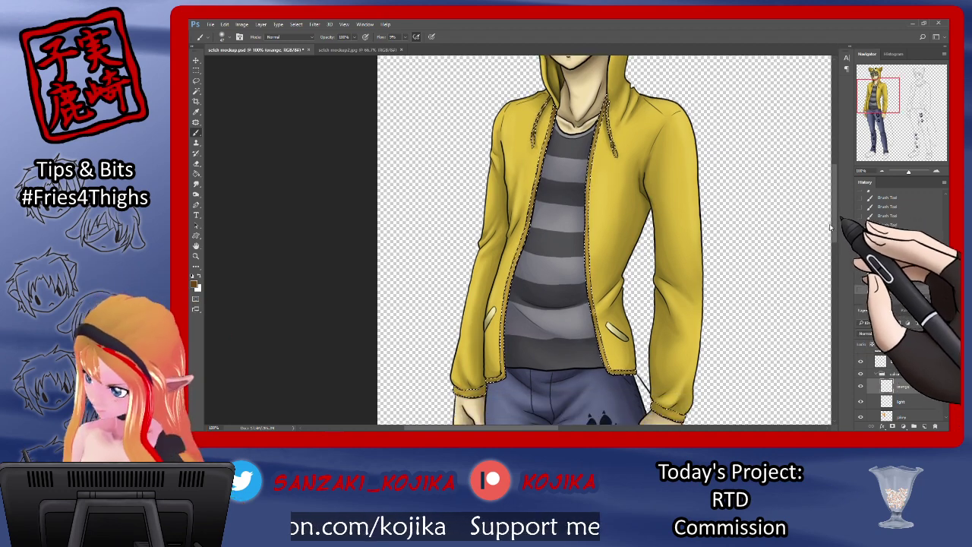
{"action": "left_click_drag", "start_coordinate": [587, 217], "coordinate": [627, 287]}
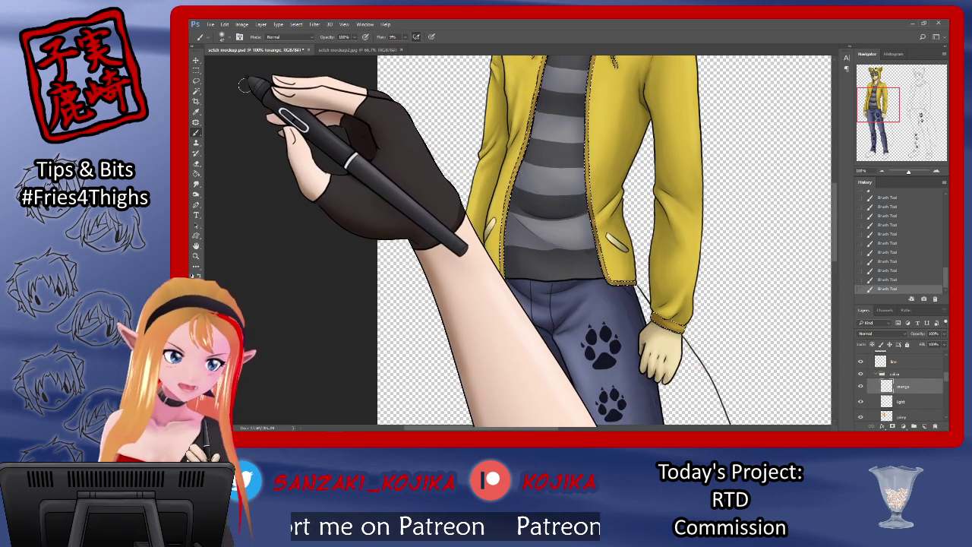
{"action": "left_click", "coordinate": [222, 36]}
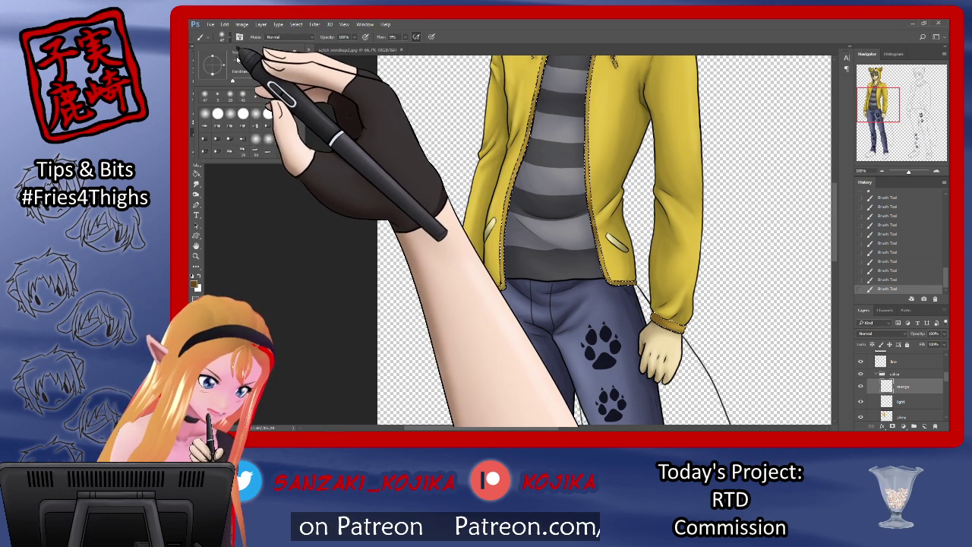
{"action": "left_click", "coordinate": [516, 293]}
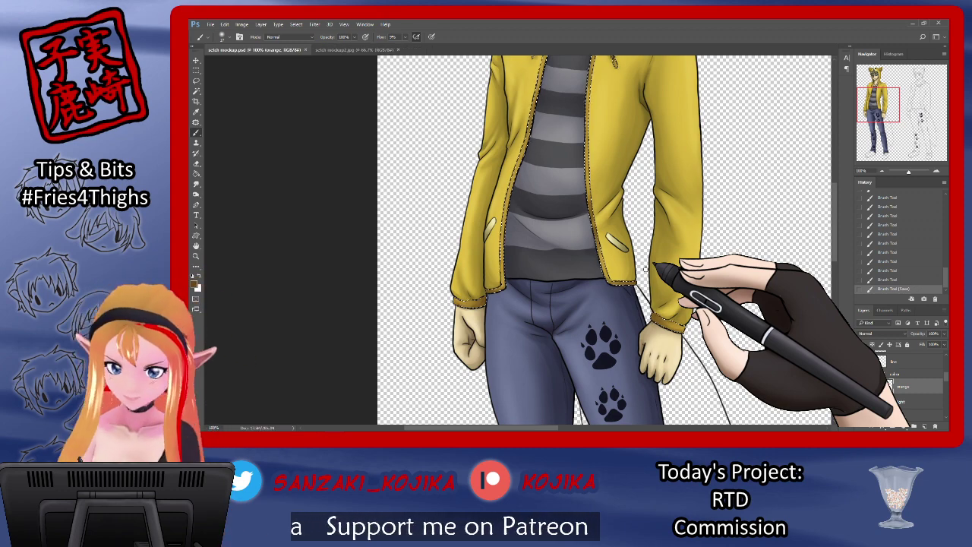
Set the brush colour to dark brown #5d2f03 and deepen the shadows along the jacket's lower front trim and cuffs
{"action": "left_click", "coordinate": [196, 284]}
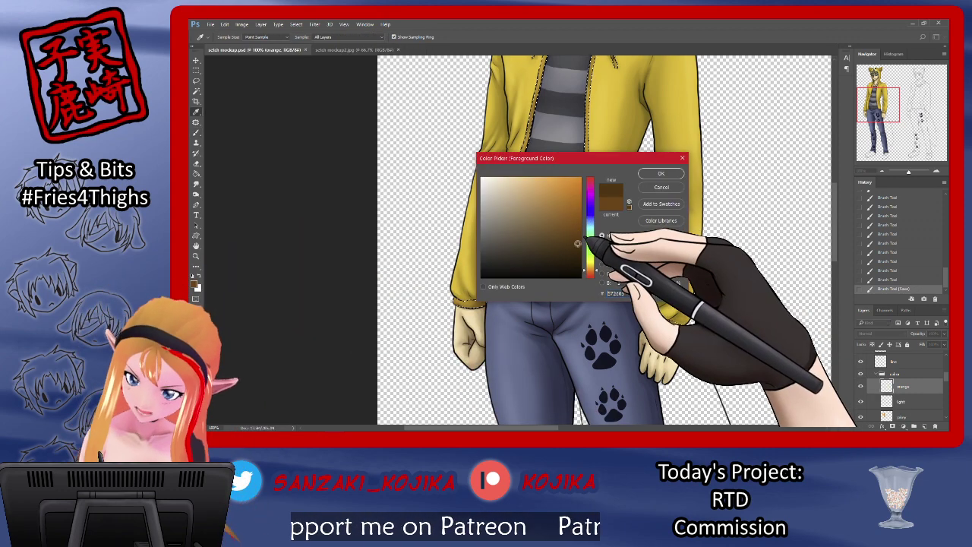
{"action": "left_click", "coordinate": [657, 175]}
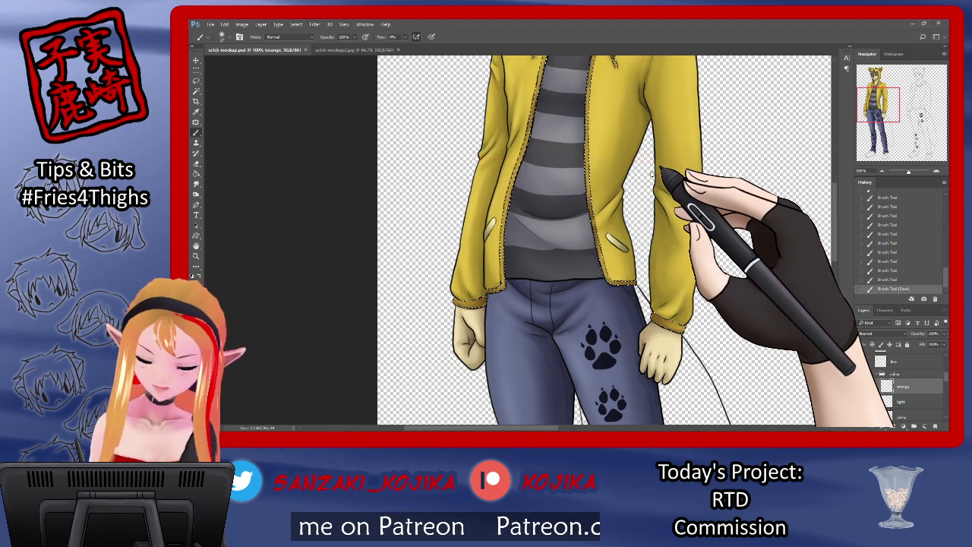
{"action": "mouse_move", "coordinate": [537, 246]}
{"action": "left_mouse_down"}
{"action": "mouse_move", "coordinate": [461, 288]}
{"action": "mouse_move", "coordinate": [445, 278]}
{"action": "left_mouse_up"}
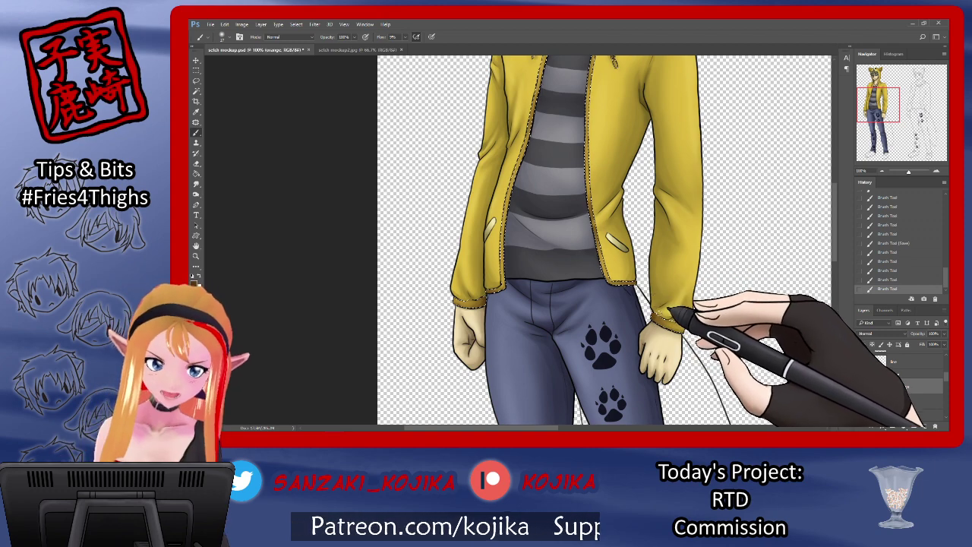
{"action": "left_click_drag", "start_coordinate": [683, 316], "coordinate": [664, 308]}
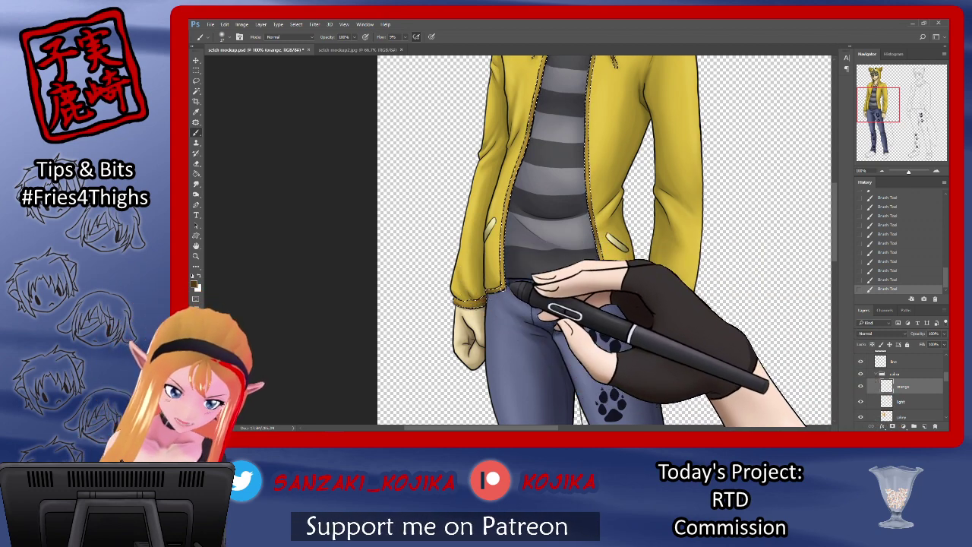
Deepen the shadows on the upper trim, drawstrings and inner ears in dark brown, adjusting the brush size, and save the document
{"action": "left_click_drag", "start_coordinate": [834, 224], "coordinate": [835, 189]}
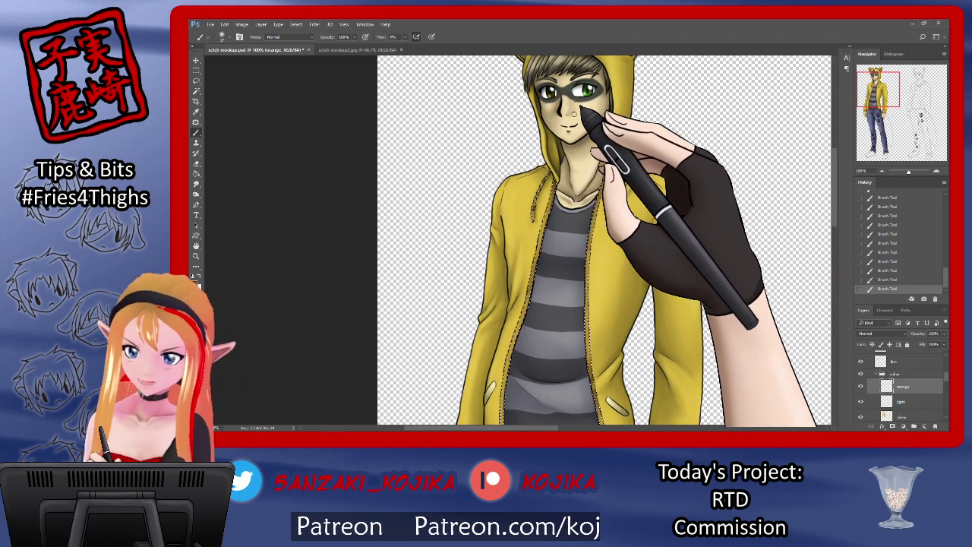
{"action": "left_click", "coordinate": [224, 37]}
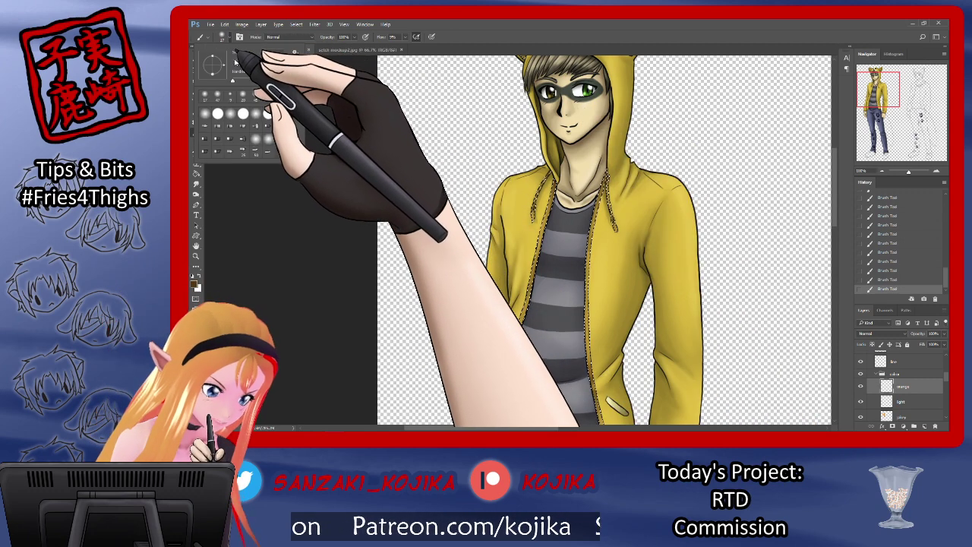
{"action": "left_click", "coordinate": [541, 201]}
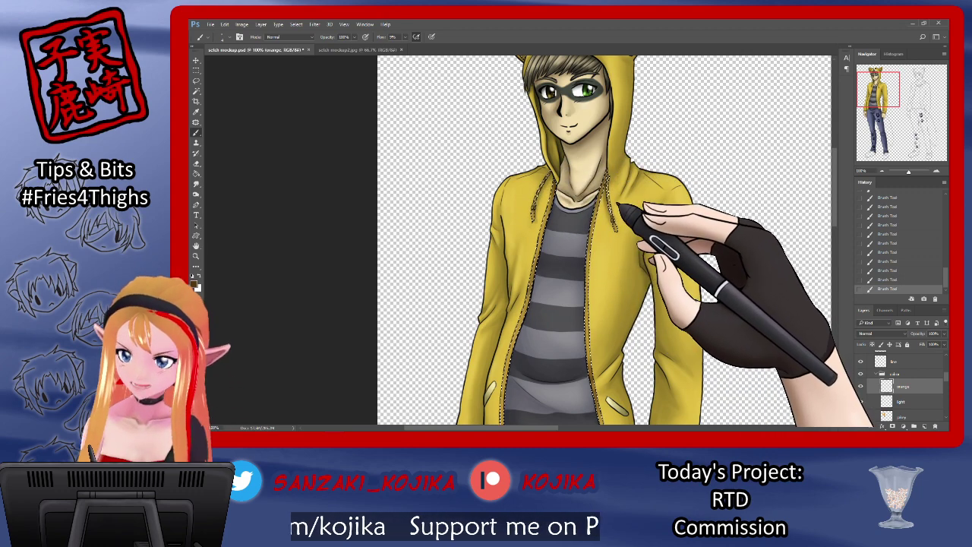
{"action": "left_click_drag", "start_coordinate": [835, 228], "coordinate": [835, 178]}
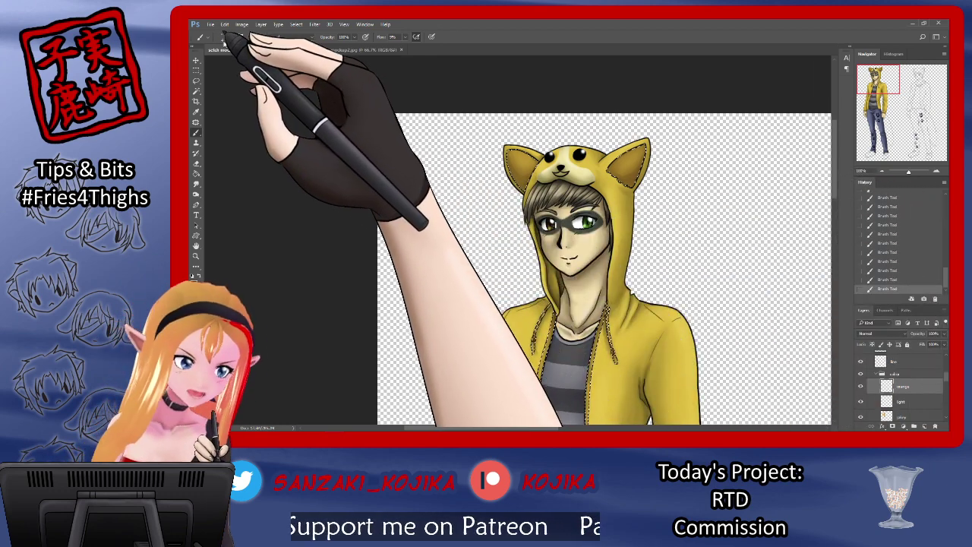
{"action": "left_click", "coordinate": [222, 37]}
{"action": "left_click", "coordinate": [518, 147]}
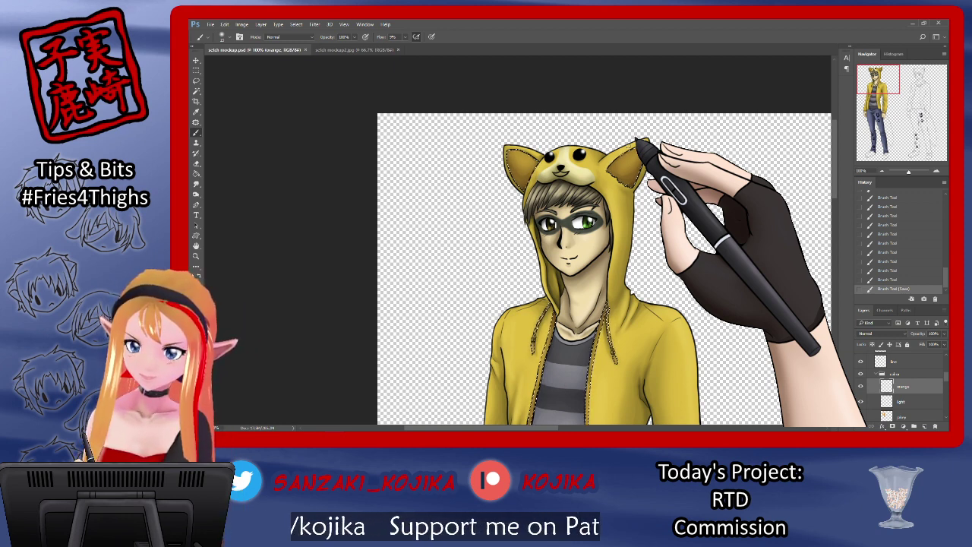
Change the brush colour to golden orange and softly highlight the insides of both hood ears with a resized brush at 0% hardness
{"action": "left_click", "coordinate": [195, 284]}
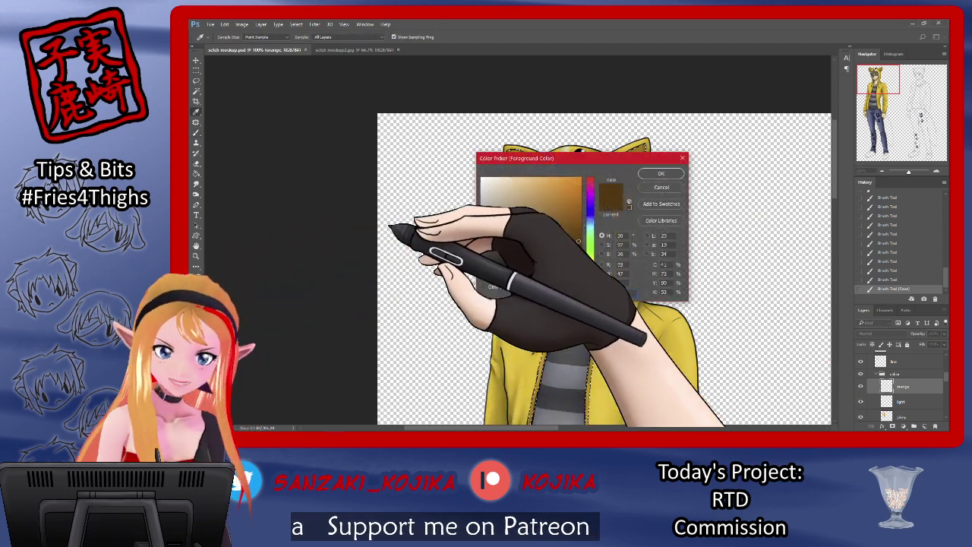
{"action": "left_click_drag", "start_coordinate": [609, 166], "coordinate": [610, 225]}
{"action": "left_click", "coordinate": [534, 211]}
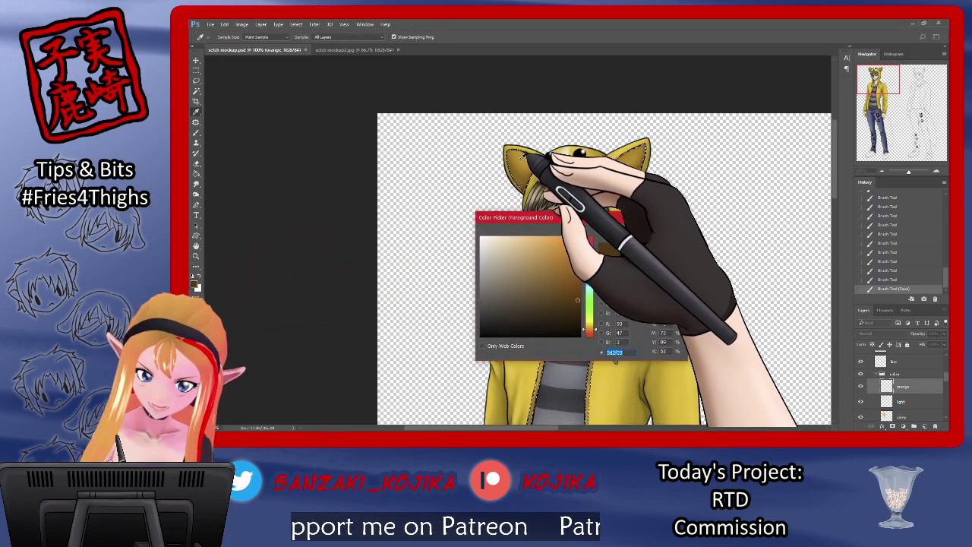
{"action": "left_click", "coordinate": [651, 230]}
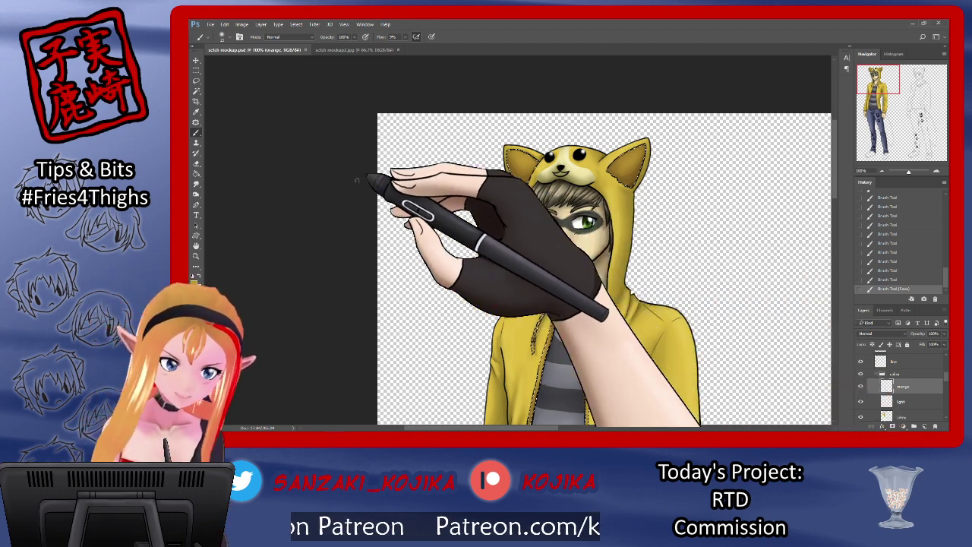
{"action": "left_click", "coordinate": [225, 37]}
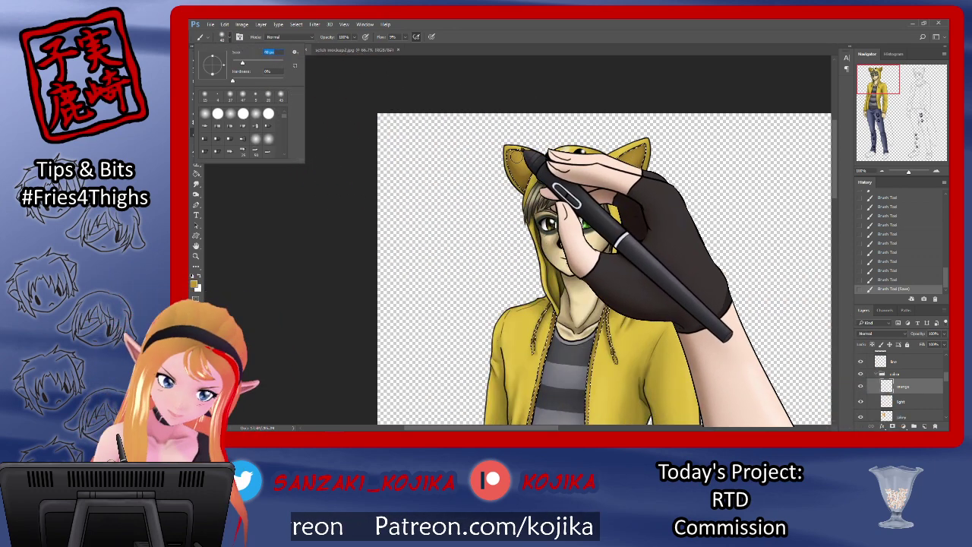
{"action": "mouse_move", "coordinate": [543, 170]}
{"action": "left_mouse_down"}
{"action": "mouse_move", "coordinate": [534, 167]}
{"action": "mouse_move", "coordinate": [614, 147]}
{"action": "mouse_move", "coordinate": [636, 176]}
{"action": "left_mouse_up"}
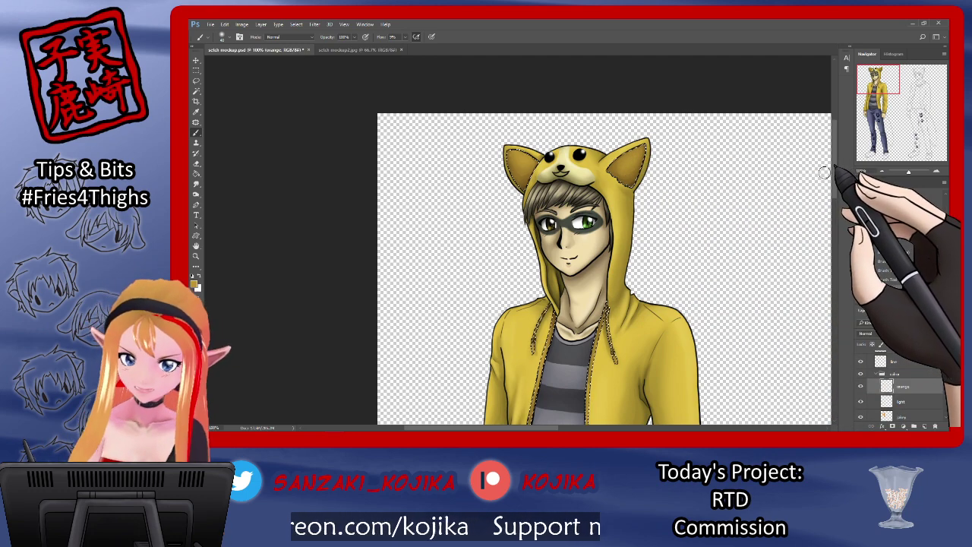
Highlight the drawstrings and upper front trim in golden orange, reducing the soft brush size for the narrow parts
{"action": "scroll", "coordinate": [684, 167], "scroll_direction": "down", "scroll_amount": 5}
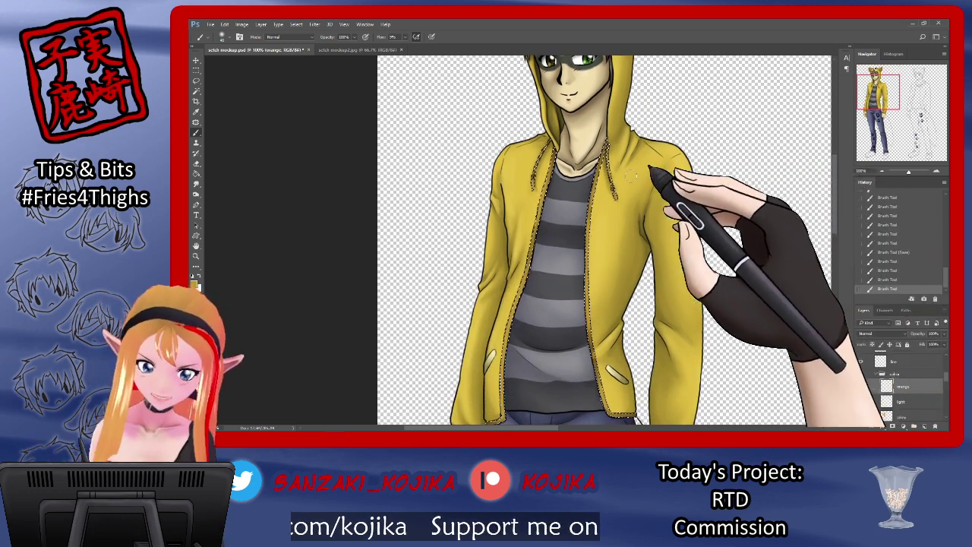
{"action": "left_click", "coordinate": [222, 36]}
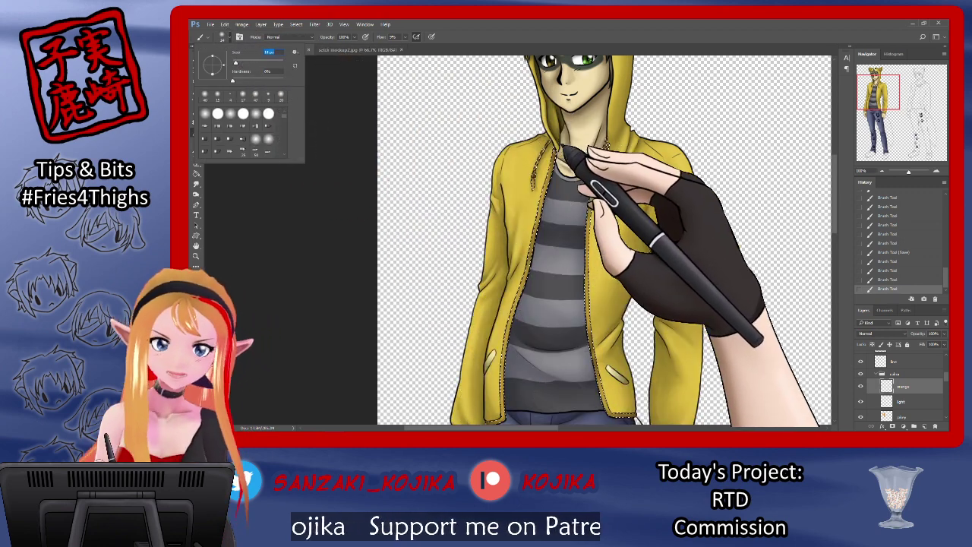
{"action": "left_click", "coordinate": [534, 185]}
{"action": "left_click_drag", "start_coordinate": [621, 137], "coordinate": [623, 165]}
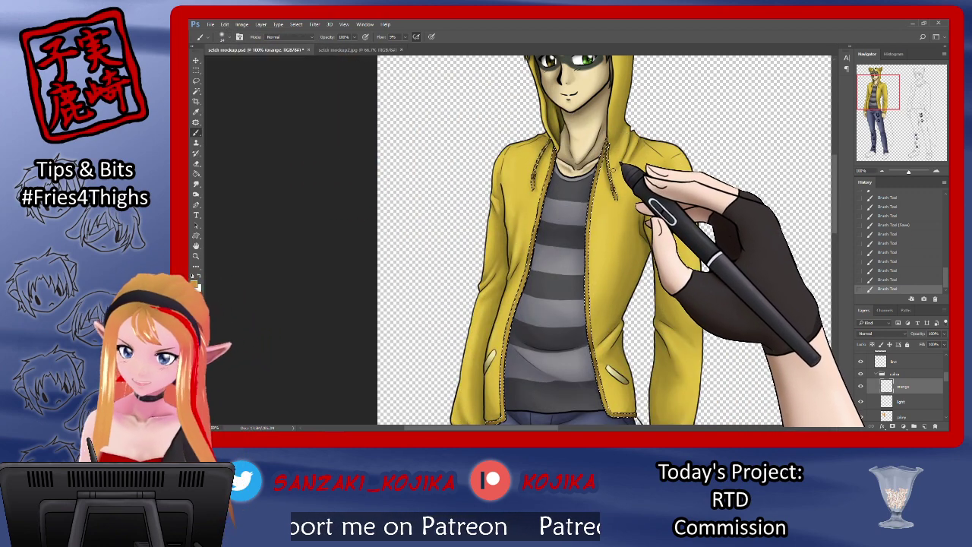
{"action": "left_click", "coordinate": [222, 37]}
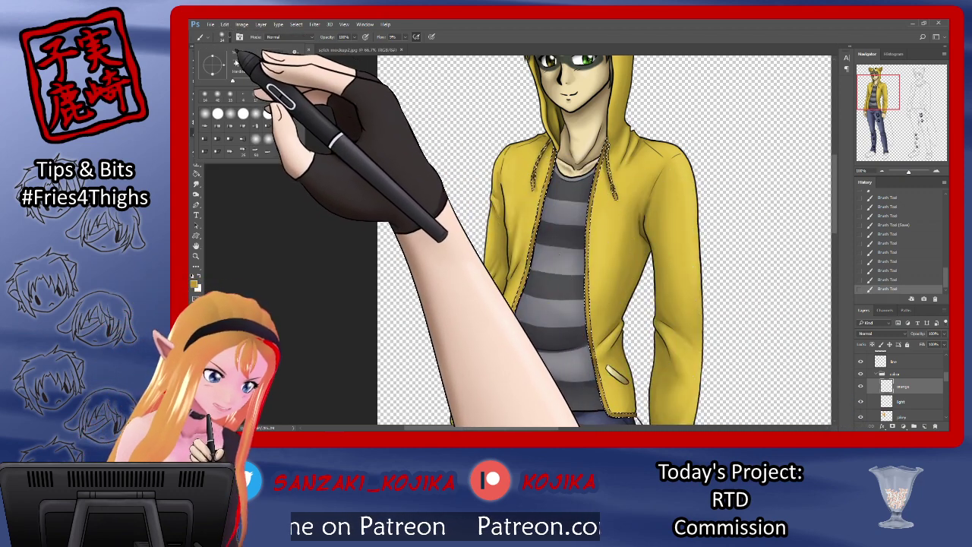
{"action": "left_click", "coordinate": [613, 179]}
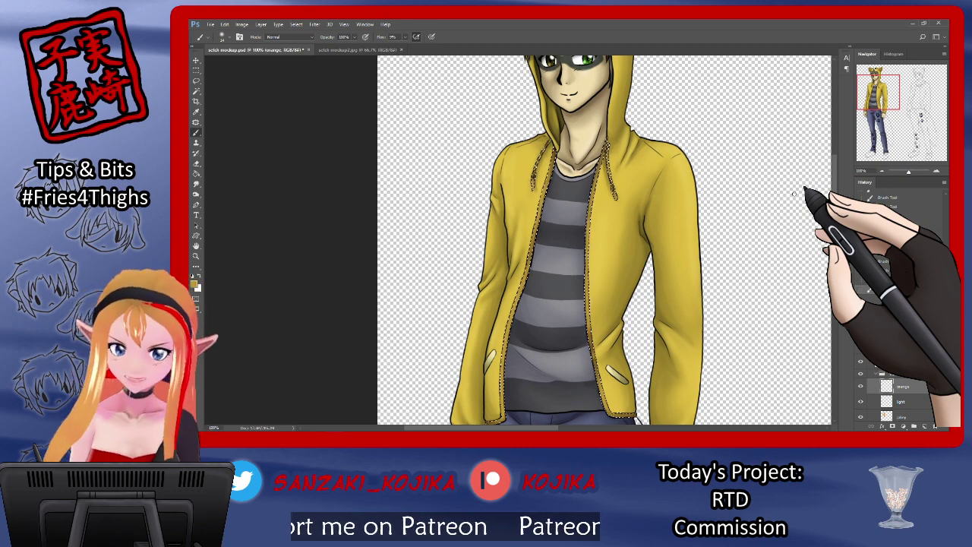
Highlight the lower front trim and both cuffs in golden orange with a resized soft brush
{"action": "scroll", "coordinate": [794, 194], "scroll_direction": "down", "scroll_amount": 5}
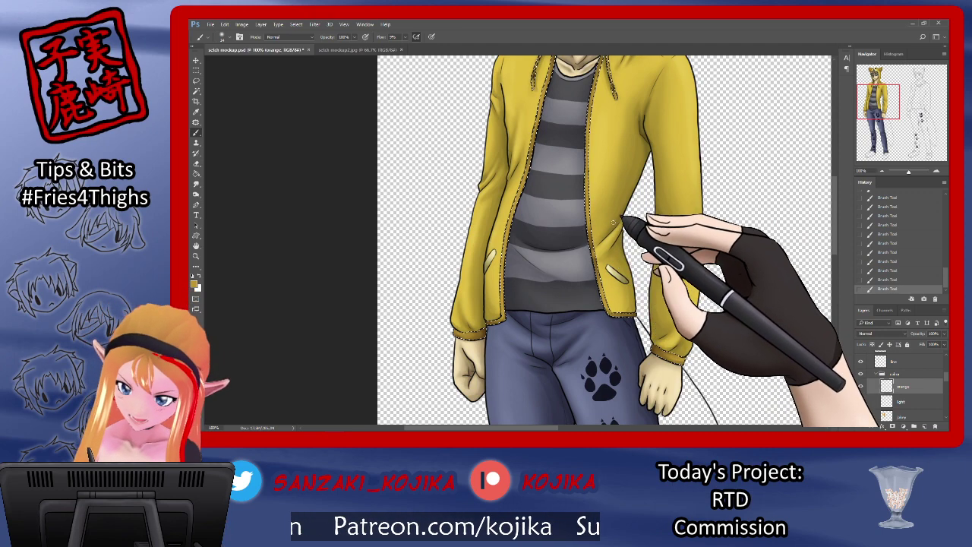
{"action": "left_click", "coordinate": [222, 37]}
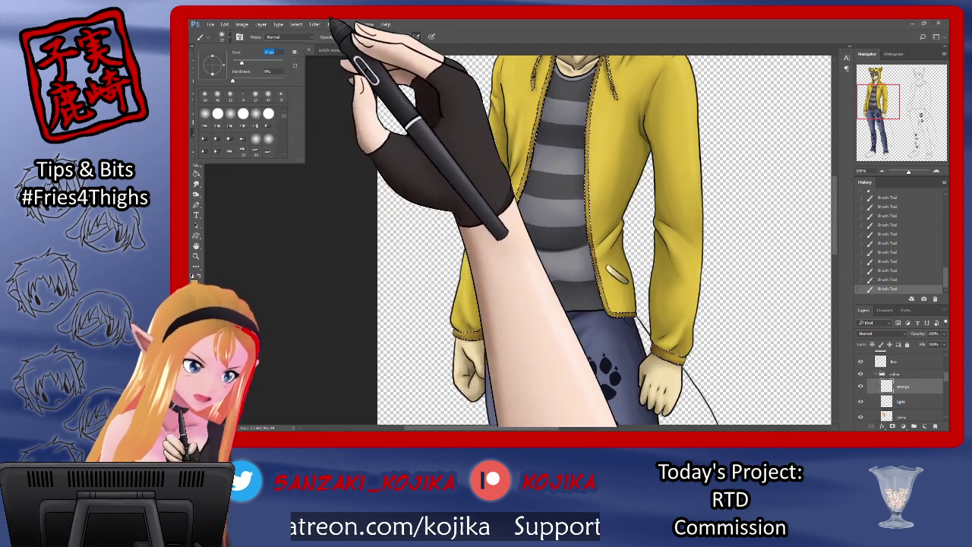
{"action": "left_click", "coordinate": [556, 96]}
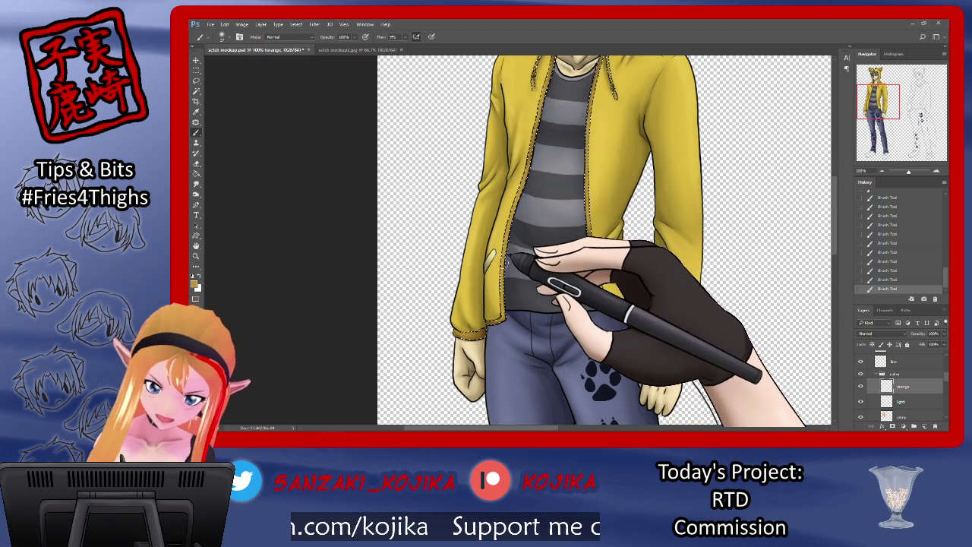
{"action": "left_click_drag", "start_coordinate": [835, 203], "coordinate": [835, 227]}
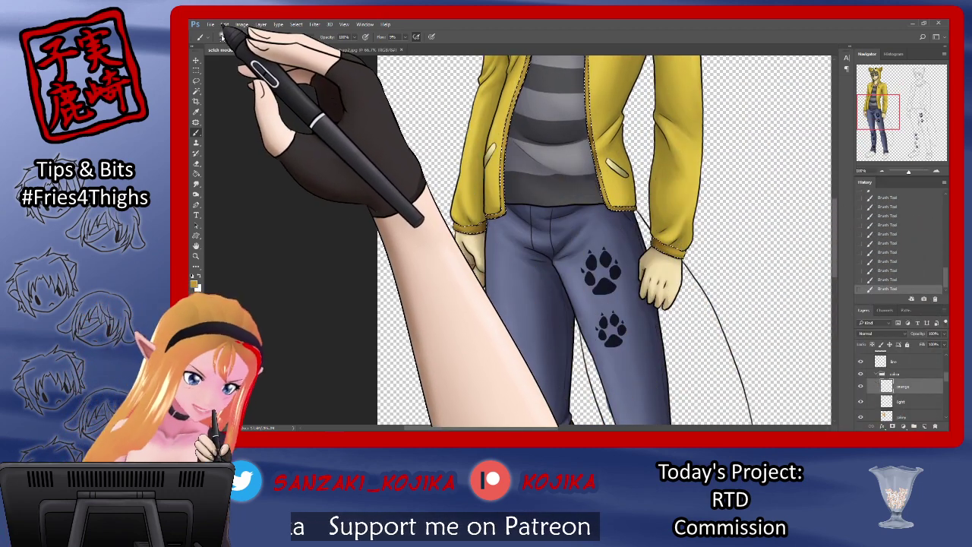
{"action": "left_click", "coordinate": [224, 37]}
{"action": "left_click", "coordinate": [458, 228]}
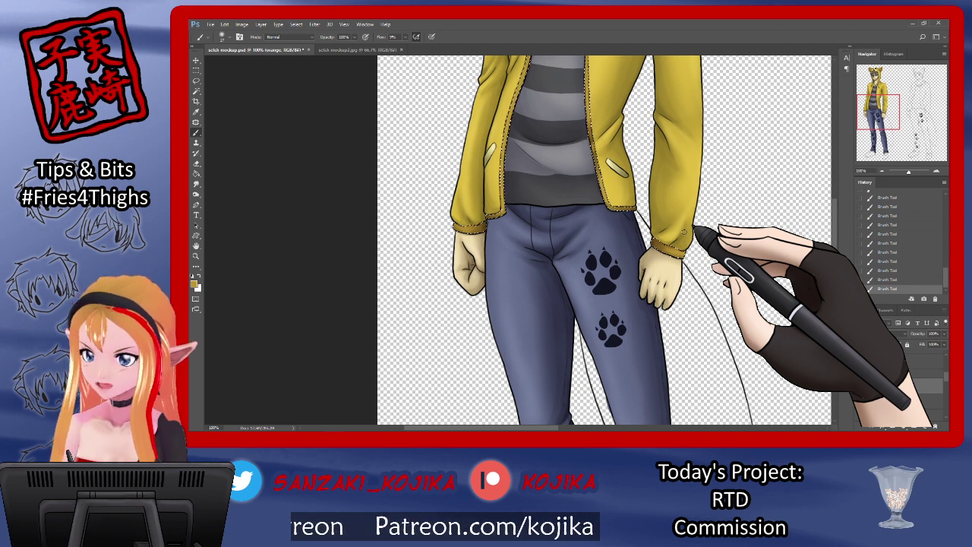
Set the brush colour to light orange #f3bc53 and add brighter highlights to the cuffs and front trim with a smaller brush
{"action": "left_click", "coordinate": [195, 283]}
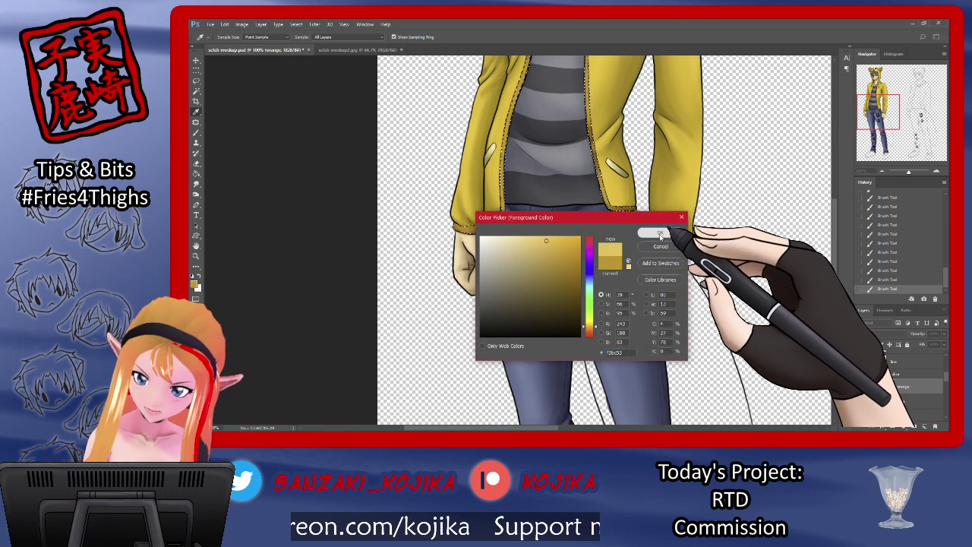
{"action": "left_click", "coordinate": [654, 230]}
{"action": "left_click", "coordinate": [225, 38]}
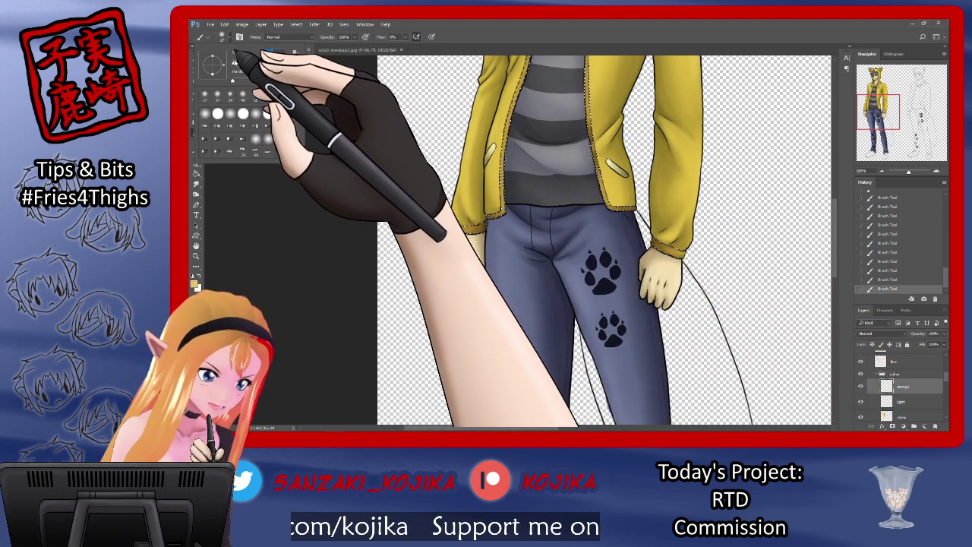
{"action": "left_click", "coordinate": [235, 61]}
{"action": "left_click", "coordinate": [465, 221]}
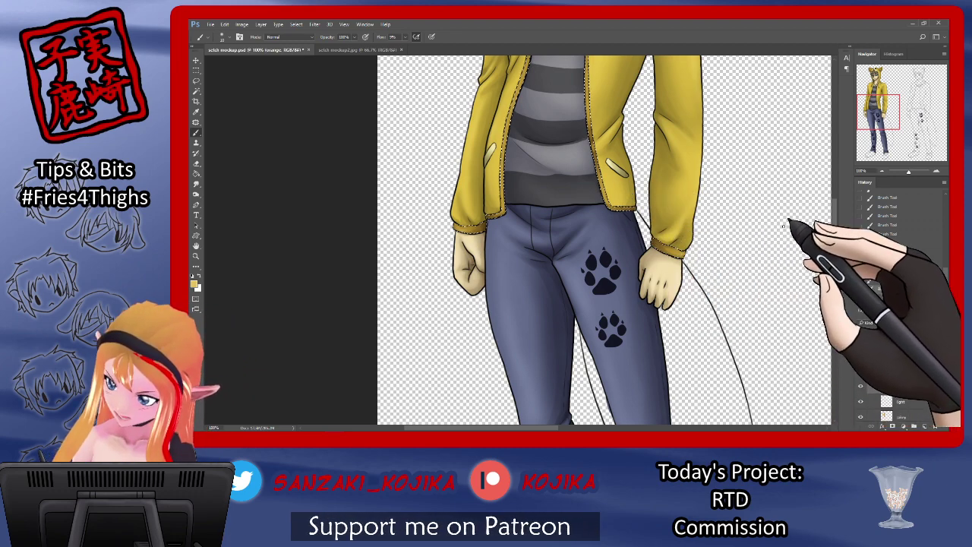
{"action": "left_click_drag", "start_coordinate": [835, 238], "coordinate": [835, 215]}
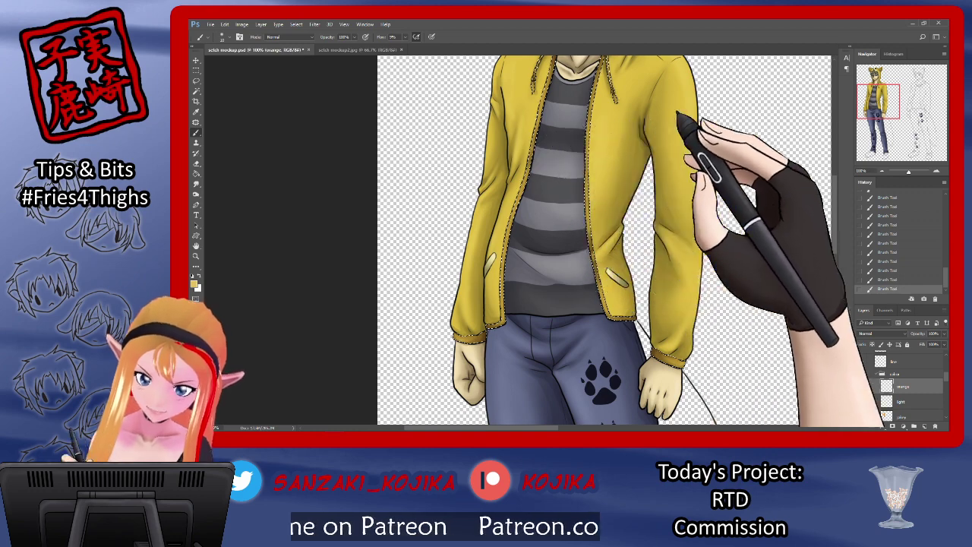
Add light orange highlights to the inner ears and drawstrings with suitably sized brushes, deselect the trim and save the document
{"action": "left_click_drag", "start_coordinate": [836, 220], "coordinate": [836, 181]}
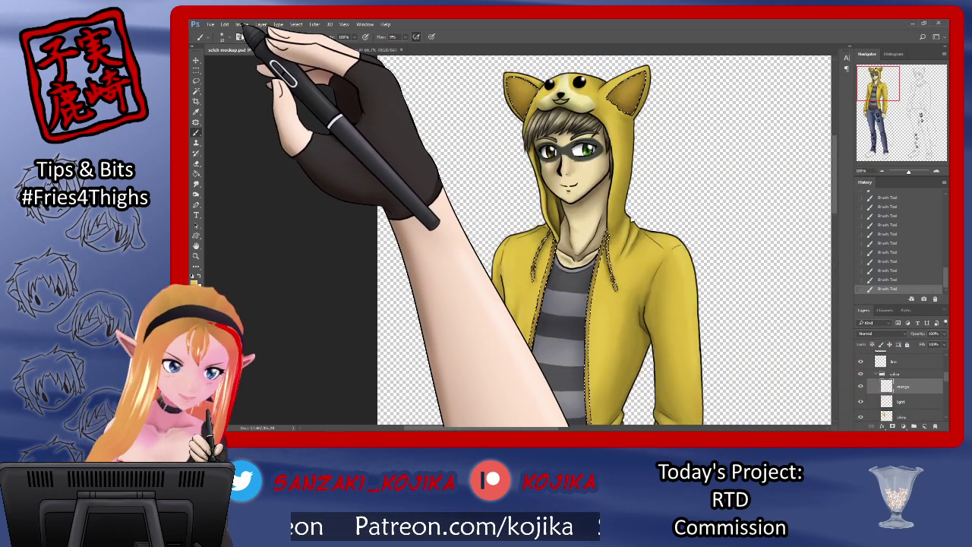
{"action": "left_click", "coordinate": [226, 37]}
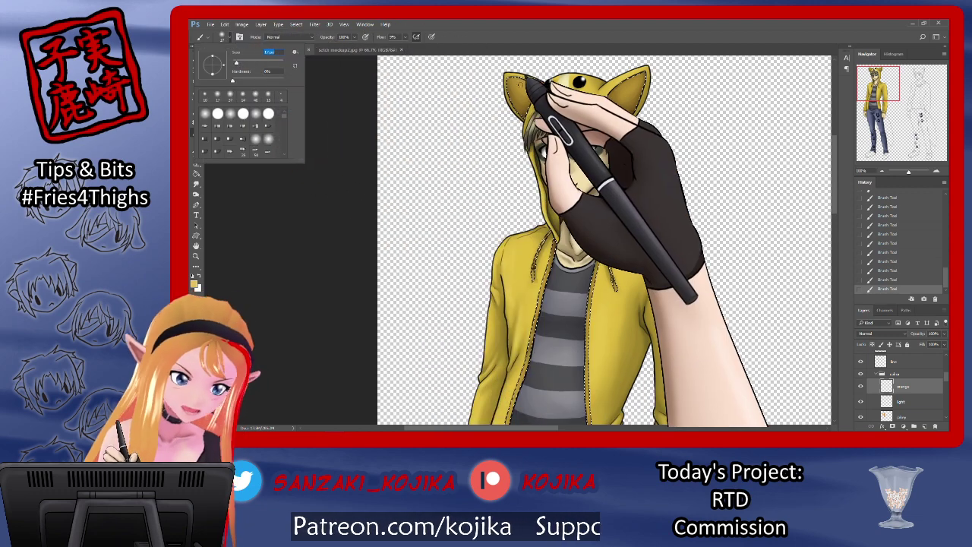
{"action": "left_click", "coordinate": [530, 79]}
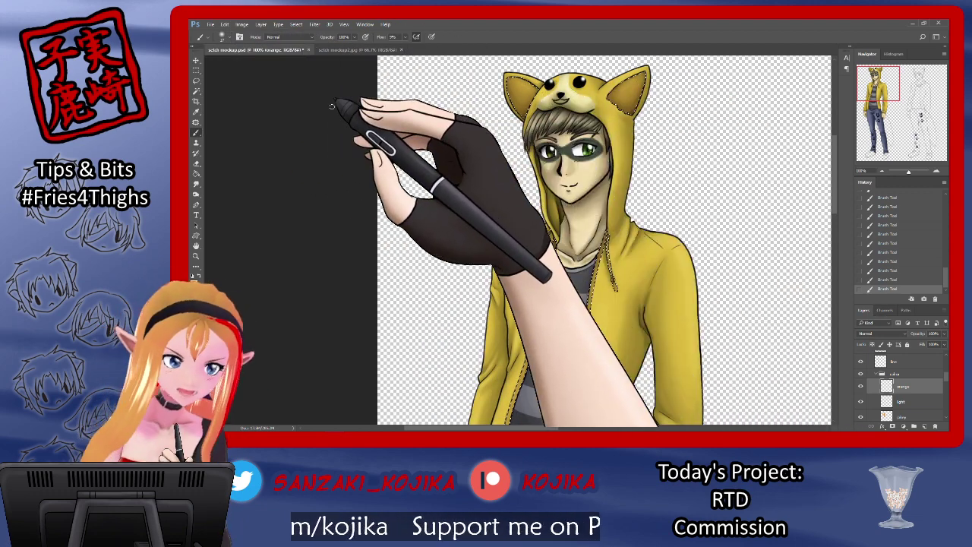
{"action": "left_click", "coordinate": [226, 37]}
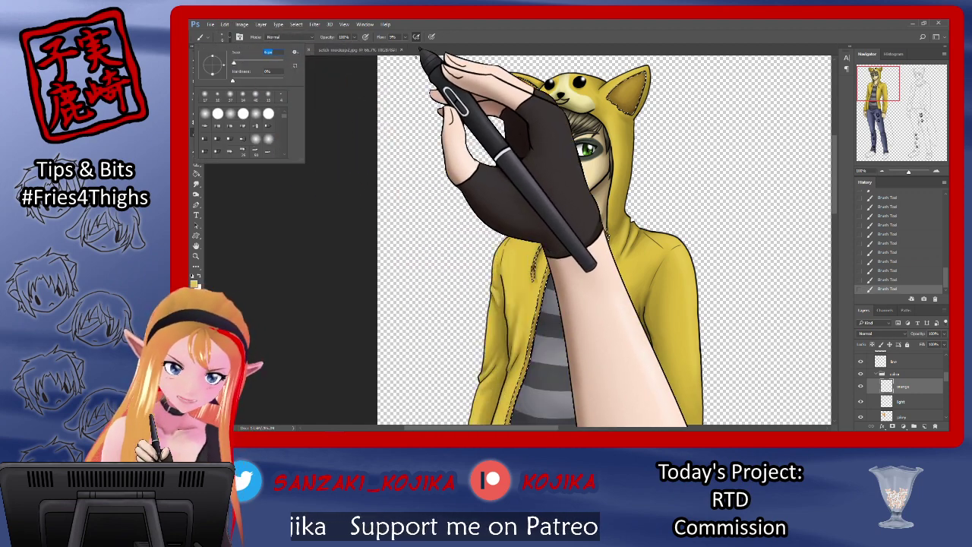
{"action": "left_click", "coordinate": [571, 255]}
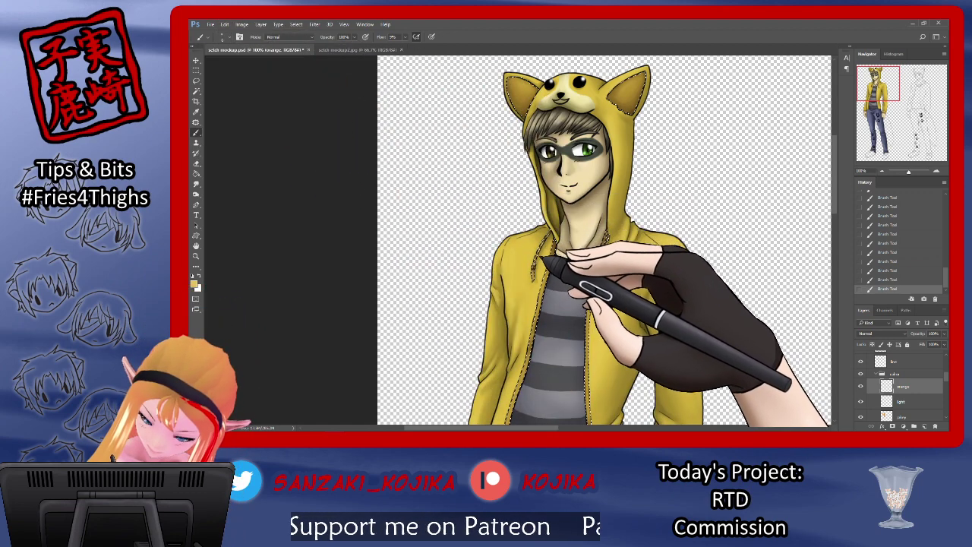
{"action": "key", "text": "ctrl+s"}
{"action": "left_click_drag", "start_coordinate": [626, 283], "coordinate": [619, 275]}
{"action": "left_click_drag", "start_coordinate": [619, 275], "coordinate": [616, 269]}
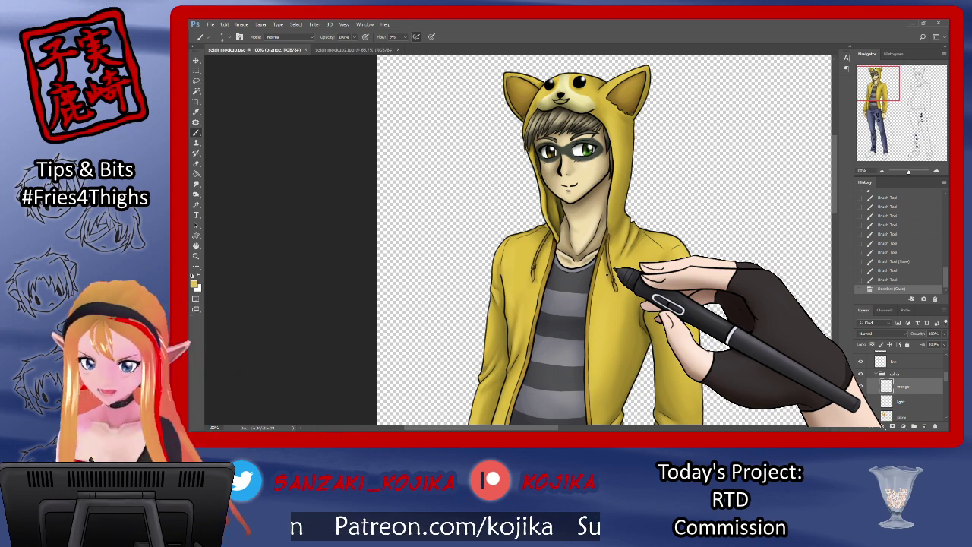
Smudge the orange highlights on both inner ears to blend them into the base colour
{"action": "left_click", "coordinate": [199, 184]}
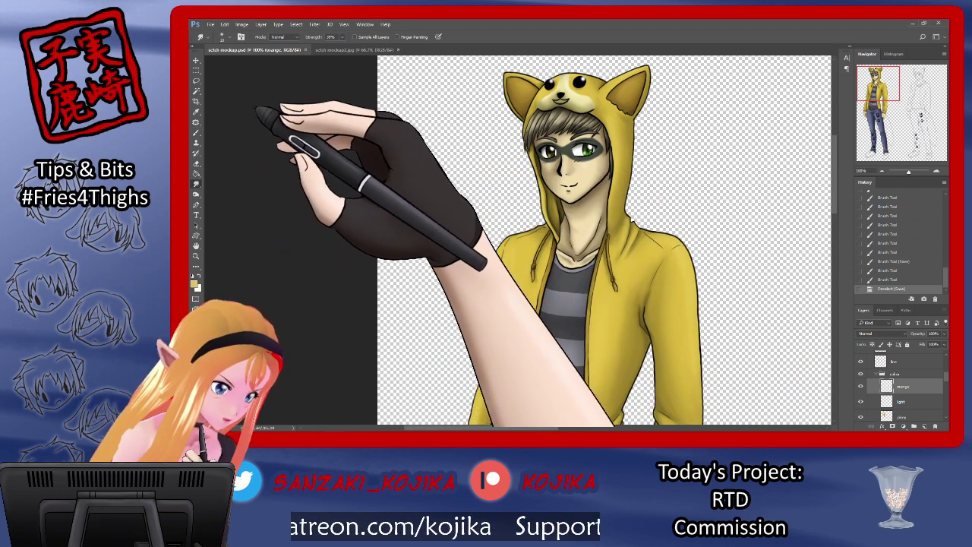
{"action": "left_click_drag", "start_coordinate": [528, 112], "coordinate": [536, 116]}
{"action": "left_click_drag", "start_coordinate": [617, 102], "coordinate": [646, 100]}
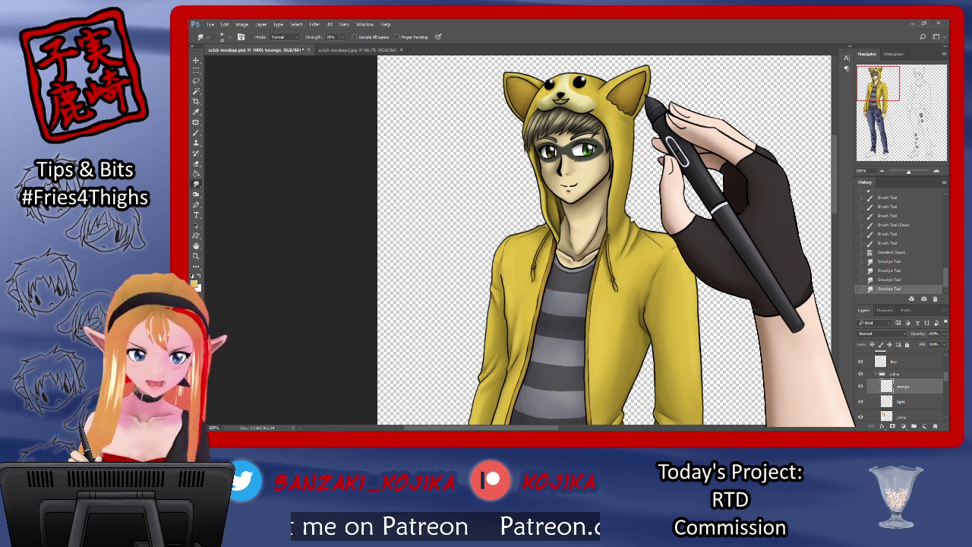
Erase the stray orange paint along the edges of both jacket cuffs on the orange layer
{"action": "left_click_drag", "start_coordinate": [835, 145], "coordinate": [834, 211]}
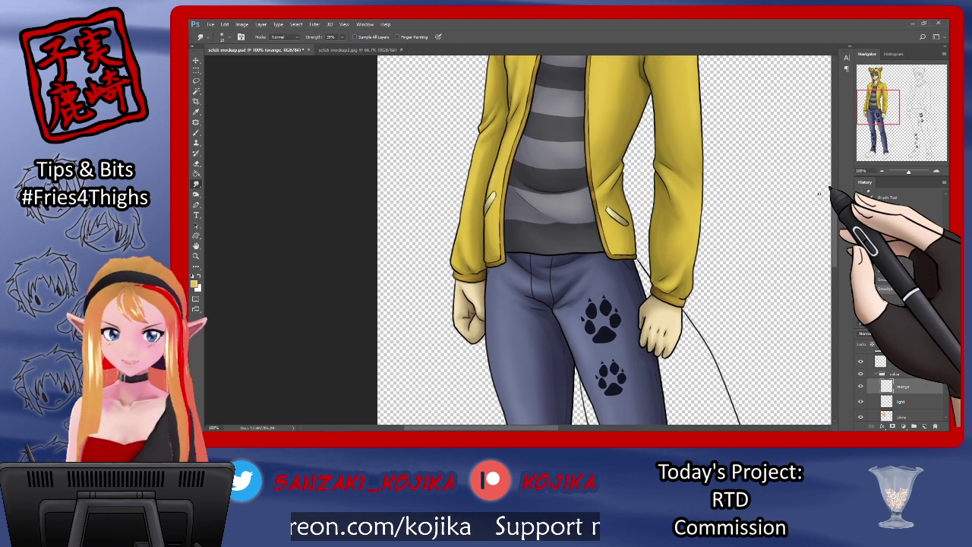
{"action": "key", "text": "ctrl+plus"}
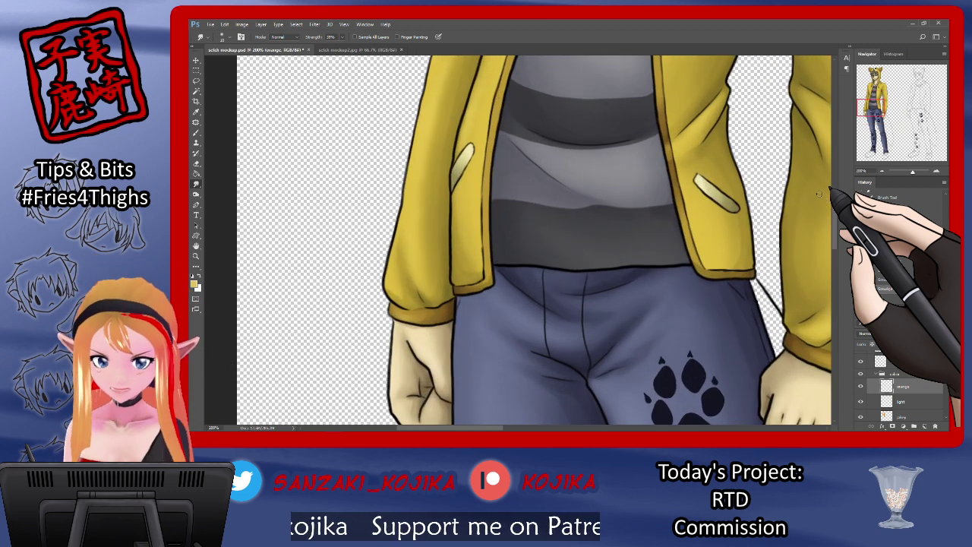
{"action": "left_click", "coordinate": [196, 163]}
{"action": "left_click_drag", "start_coordinate": [417, 306], "coordinate": [434, 299]}
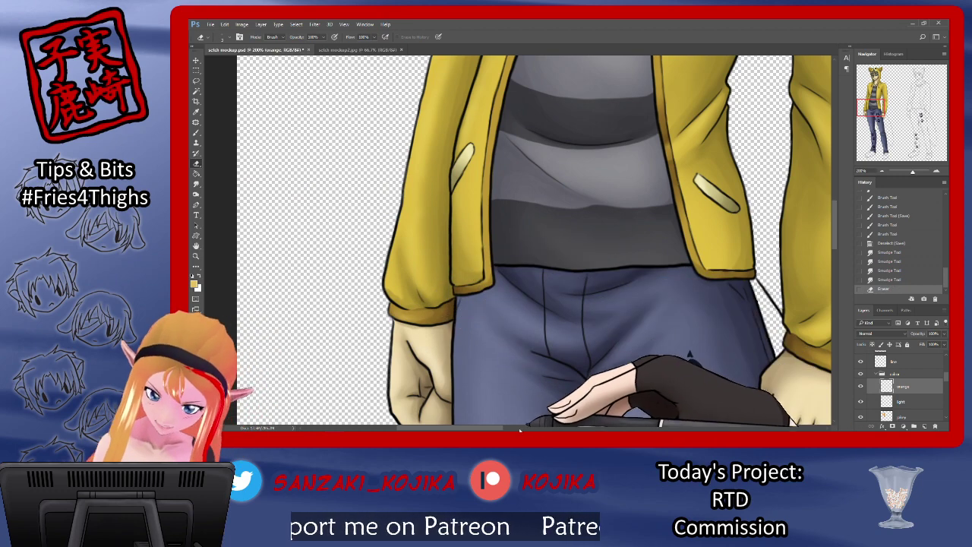
{"action": "left_click_drag", "start_coordinate": [496, 428], "coordinate": [537, 429]}
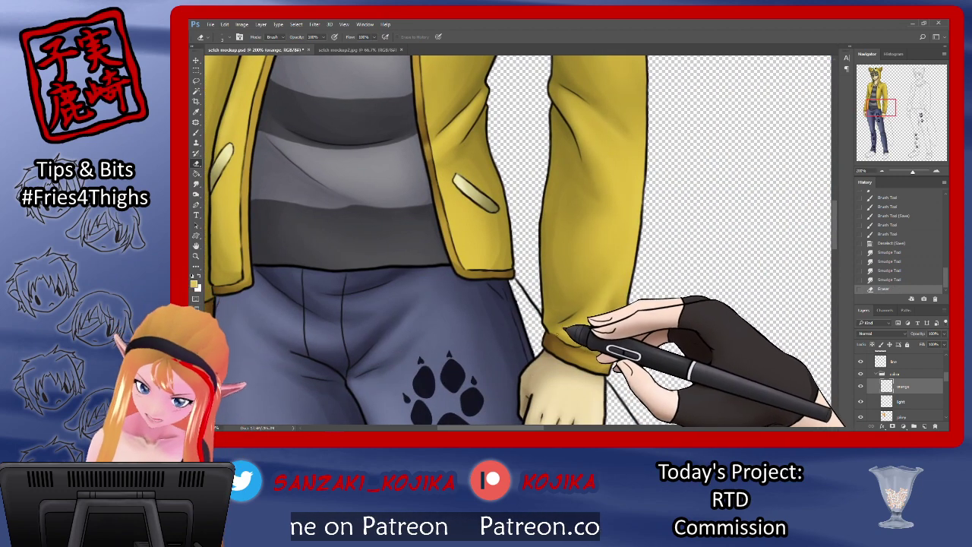
{"action": "mouse_move", "coordinate": [601, 348]}
{"action": "left_mouse_down"}
{"action": "mouse_move", "coordinate": [611, 347]}
{"action": "mouse_move", "coordinate": [600, 340]}
{"action": "left_mouse_up"}
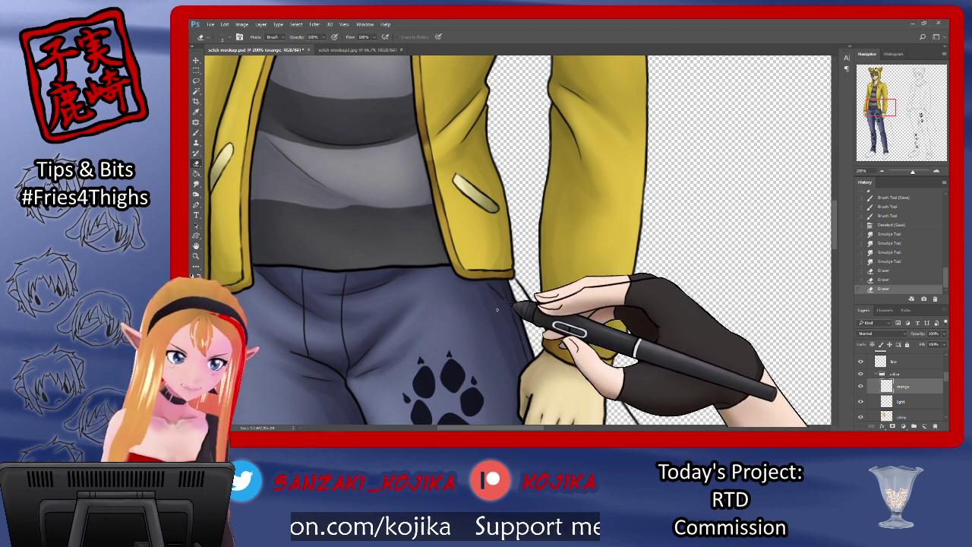
Smudge the orange highlight on the lower front trim beside the striped shirt
{"action": "left_click", "coordinate": [196, 195]}
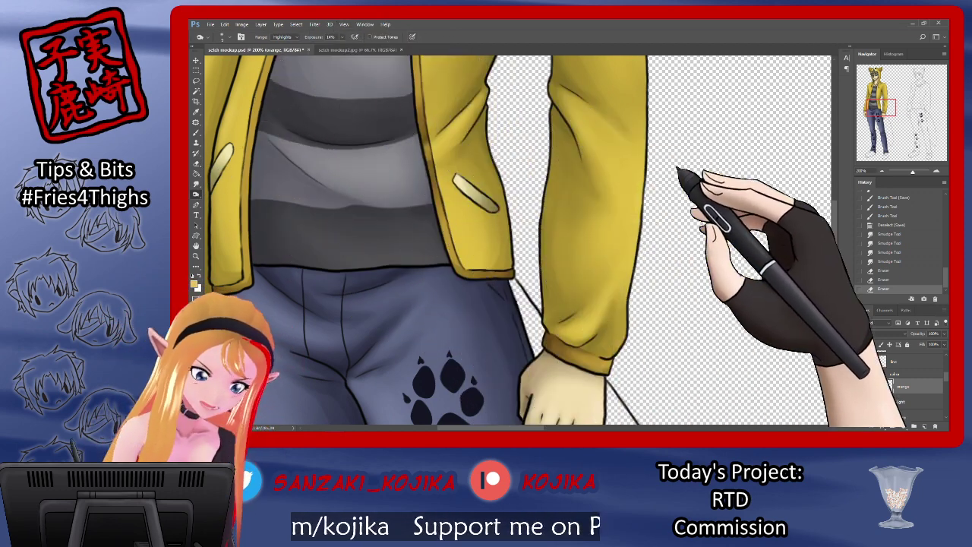
{"action": "left_click", "coordinate": [196, 184]}
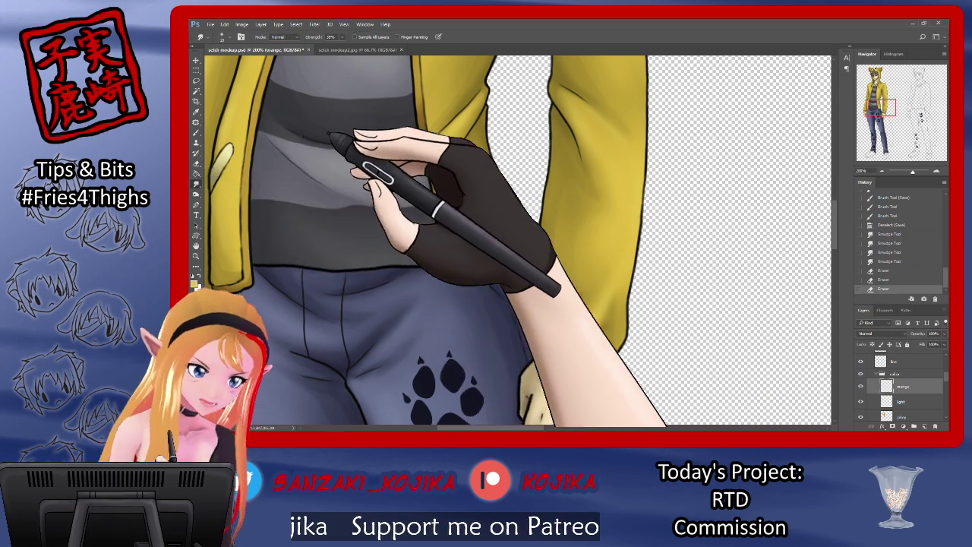
{"action": "left_click_drag", "start_coordinate": [445, 174], "coordinate": [442, 166]}
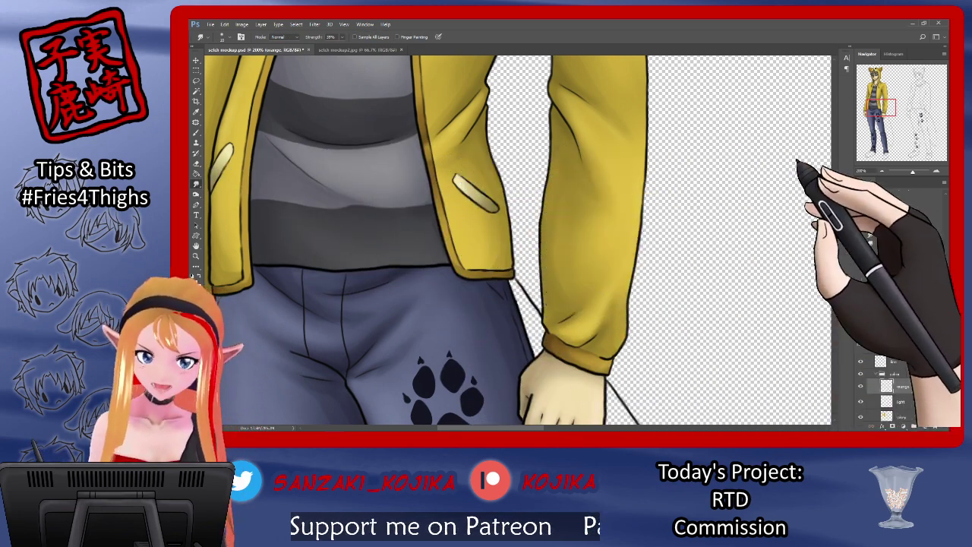
Darken the upper front trim on both sides of the neck with the Burn tool
{"action": "left_click_drag", "start_coordinate": [835, 215], "coordinate": [835, 144]}
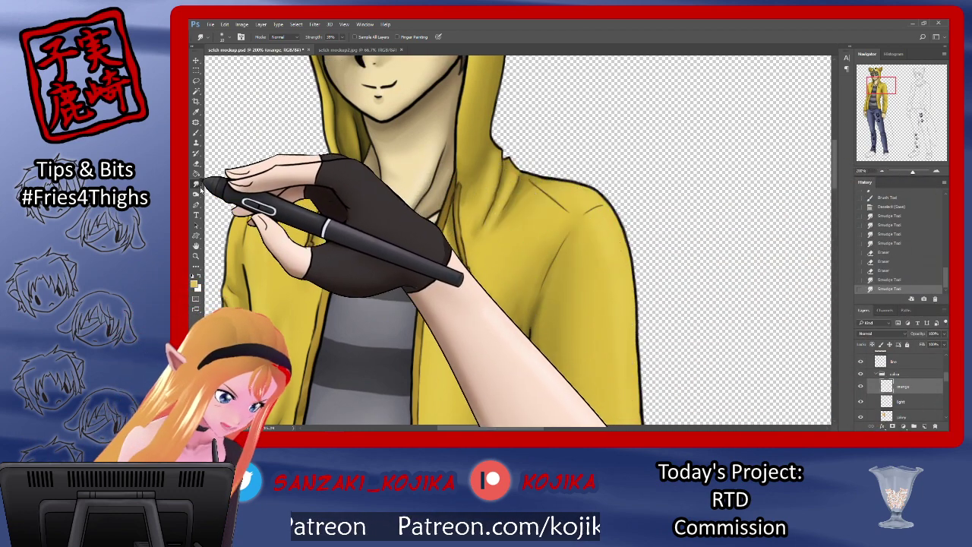
{"action": "key", "text": "o"}
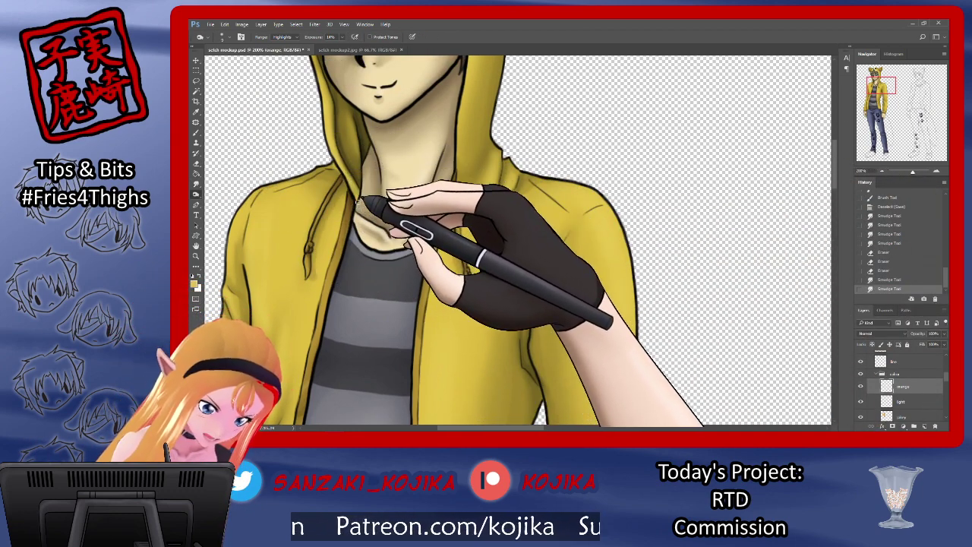
{"action": "mouse_move", "coordinate": [358, 202]}
{"action": "left_mouse_down"}
{"action": "mouse_move", "coordinate": [434, 144]}
{"action": "mouse_move", "coordinate": [455, 182]}
{"action": "left_mouse_up"}
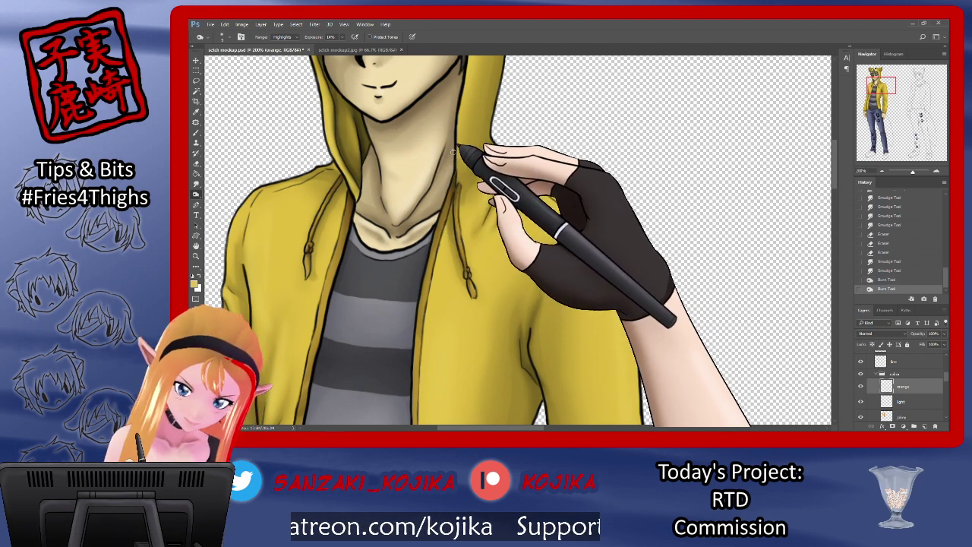
Reduce the Smudge brush size and blend the shading on the upper trim beside the neck
{"action": "key", "text": "r"}
{"action": "left_click", "coordinate": [226, 37]}
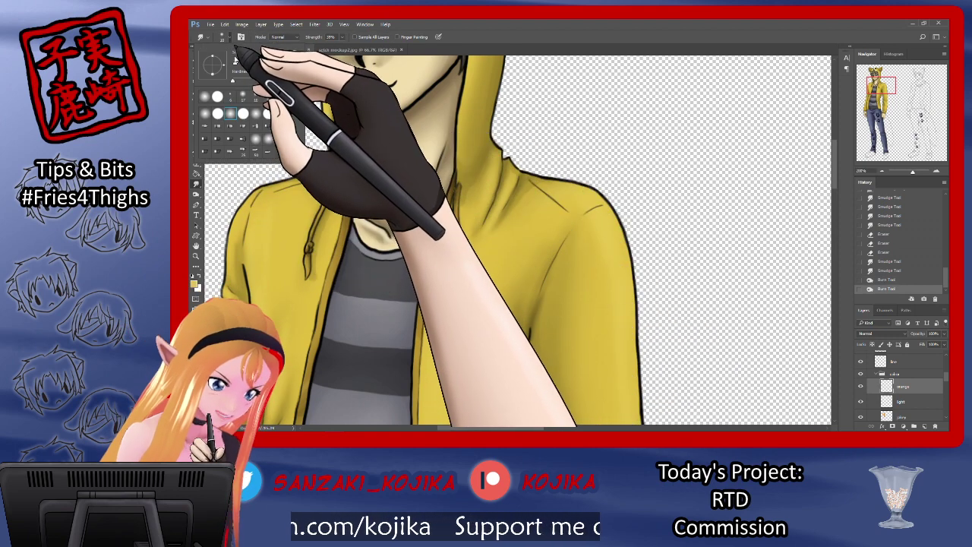
{"action": "left_click_drag", "start_coordinate": [235, 60], "coordinate": [233, 60]}
{"action": "left_click_drag", "start_coordinate": [456, 186], "coordinate": [456, 182]}
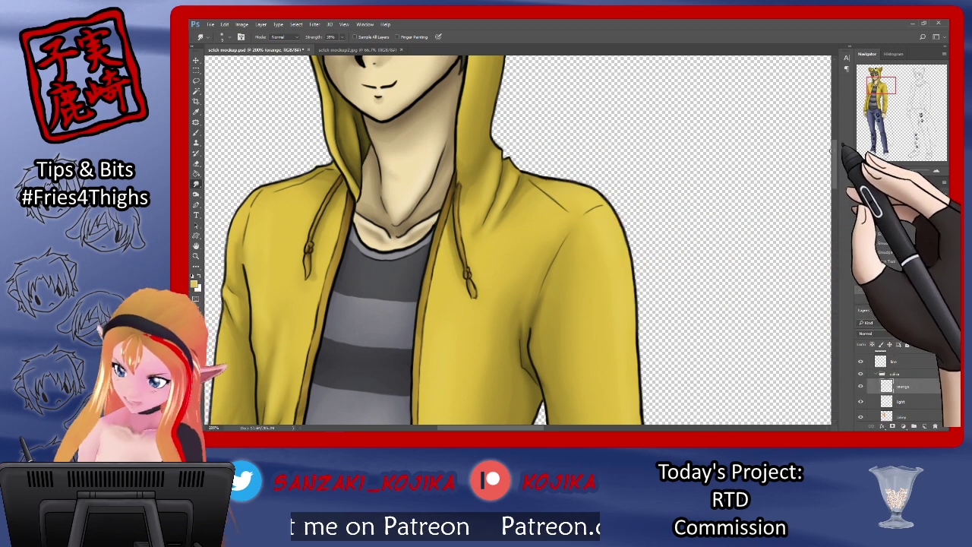
Smooth the highlights inside both hood ears with the small Smudge brush and save the document
{"action": "left_click_drag", "start_coordinate": [831, 165], "coordinate": [830, 144]}
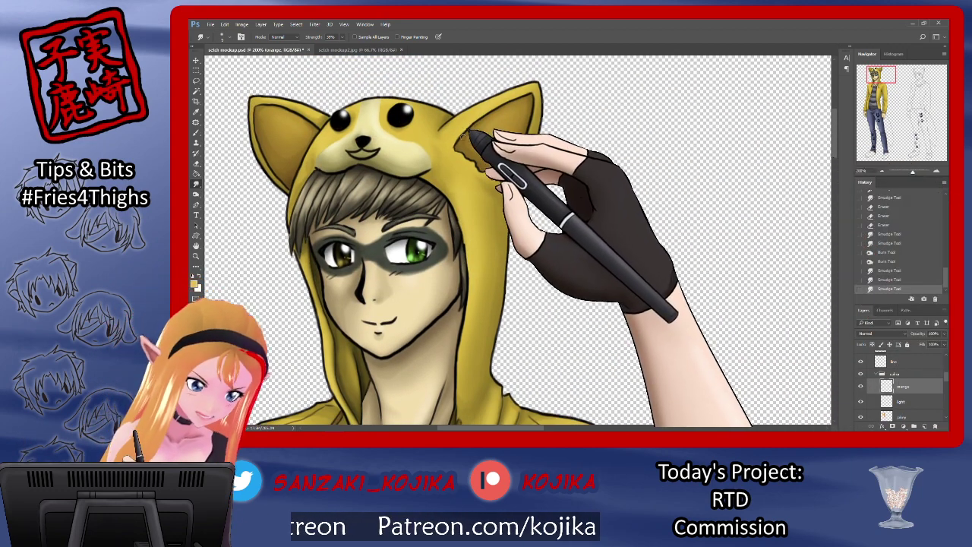
{"action": "left_click_drag", "start_coordinate": [462, 144], "coordinate": [459, 124]}
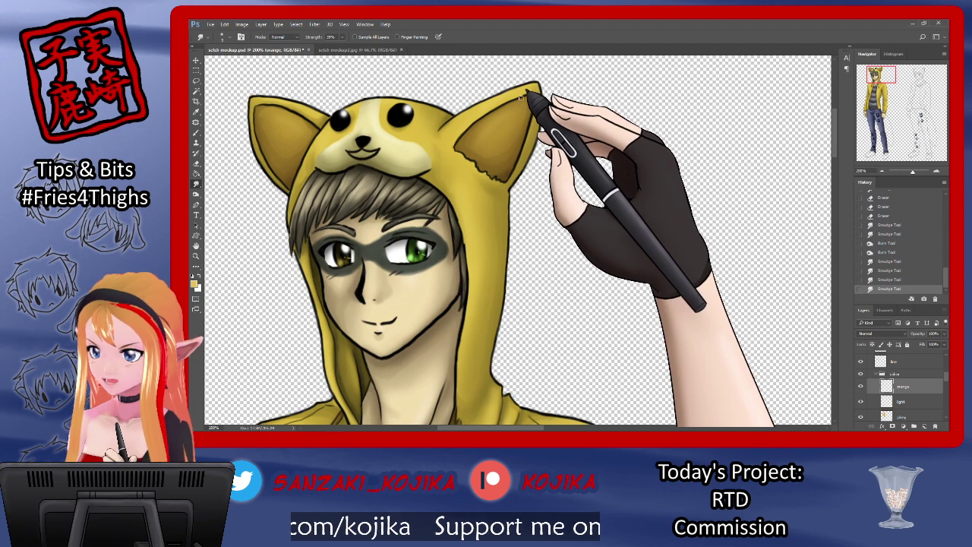
{"action": "mouse_move", "coordinate": [488, 126]}
{"action": "left_mouse_down"}
{"action": "mouse_move", "coordinate": [464, 141]}
{"action": "mouse_move", "coordinate": [527, 163]}
{"action": "mouse_move", "coordinate": [560, 98]}
{"action": "left_mouse_up"}
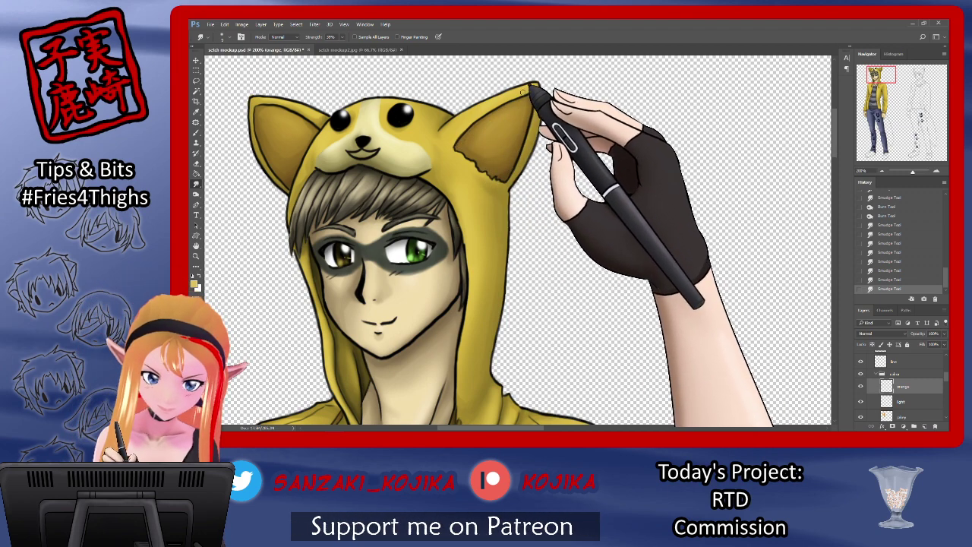
{"action": "left_click_drag", "start_coordinate": [282, 176], "coordinate": [291, 161]}
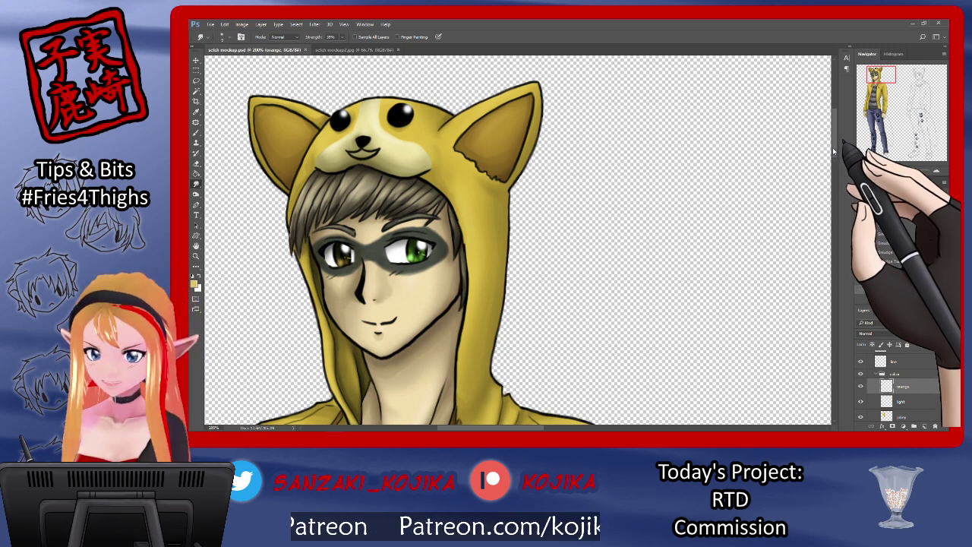
{"action": "left_click_drag", "start_coordinate": [835, 144], "coordinate": [835, 184]}
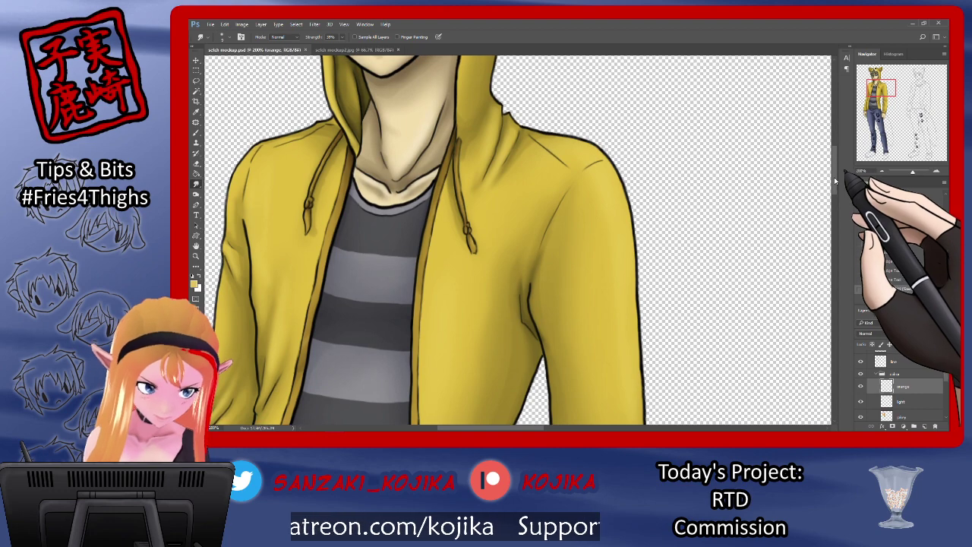
{"action": "mouse_move", "coordinate": [837, 179]}
{"action": "left_mouse_down"}
{"action": "mouse_move", "coordinate": [835, 252]}
{"action": "mouse_move", "coordinate": [845, 149]}
{"action": "mouse_move", "coordinate": [847, 169]}
{"action": "left_mouse_up"}
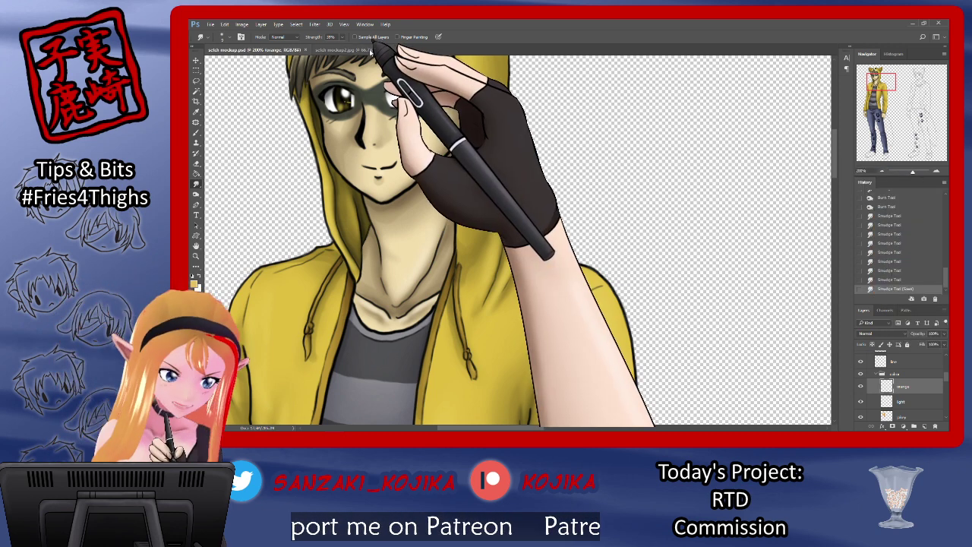
Sample the light grey of the tail from the colour mockup document and return to the character drawing
{"action": "left_click", "coordinate": [353, 49]}
{"action": "scroll", "coordinate": [835, 252], "scroll_direction": "down", "scroll_amount": 5}
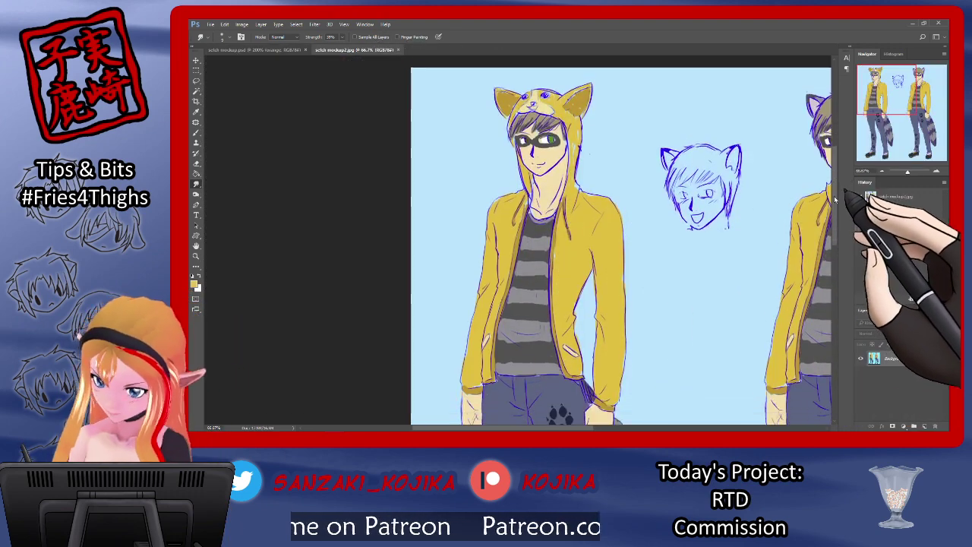
{"action": "scroll", "coordinate": [837, 253], "scroll_direction": "up", "scroll_amount": 5}
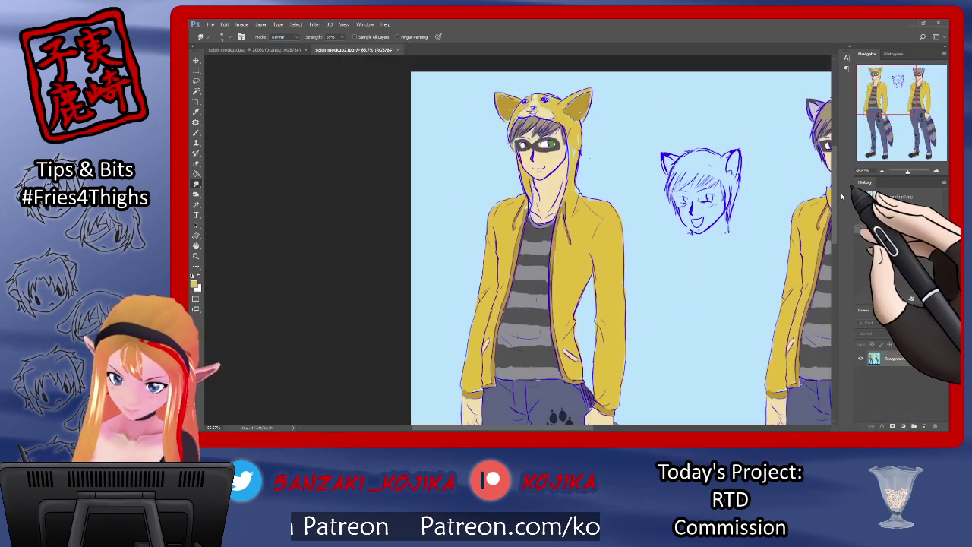
{"action": "scroll", "coordinate": [837, 253], "scroll_direction": "down", "scroll_amount": 5}
{"action": "scroll", "coordinate": [836, 255], "scroll_direction": "down", "scroll_amount": 3}
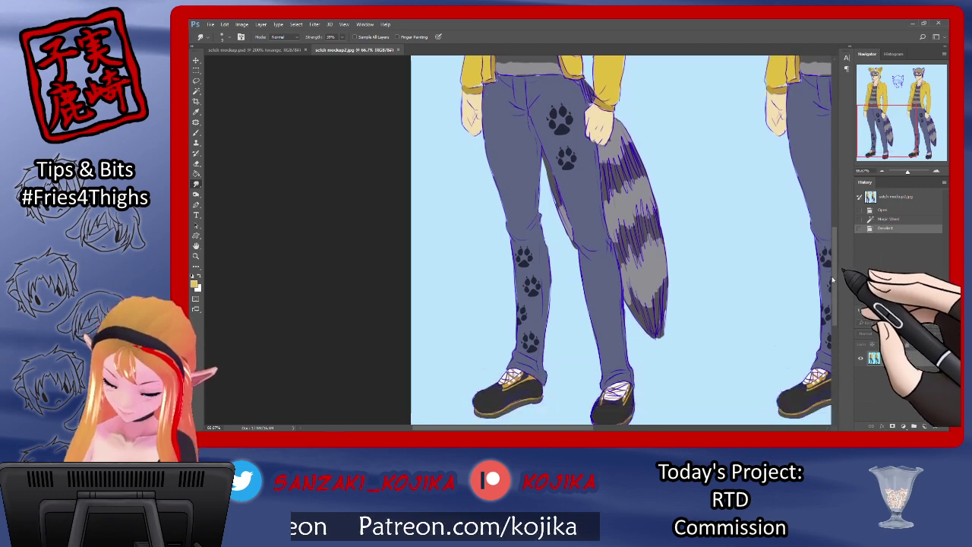
{"action": "left_click", "coordinate": [196, 112]}
{"action": "left_click", "coordinate": [628, 233]}
{"action": "left_click", "coordinate": [196, 131]}
{"action": "left_click", "coordinate": [255, 49]}
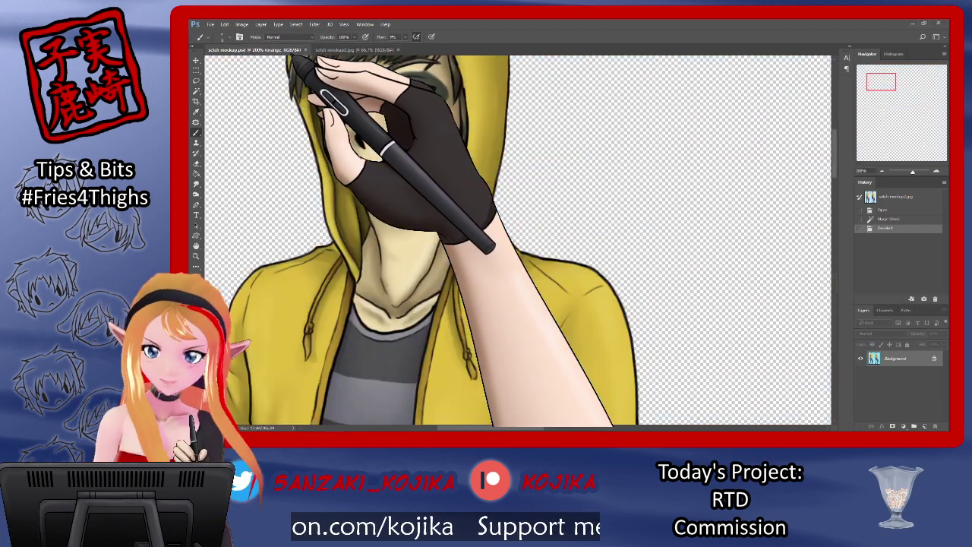
Select the tail's outlined areas between the legs, beside the leg and near the hand with the Magic Wand on the line layer
{"action": "left_click_drag", "start_coordinate": [835, 158], "coordinate": [838, 277]}
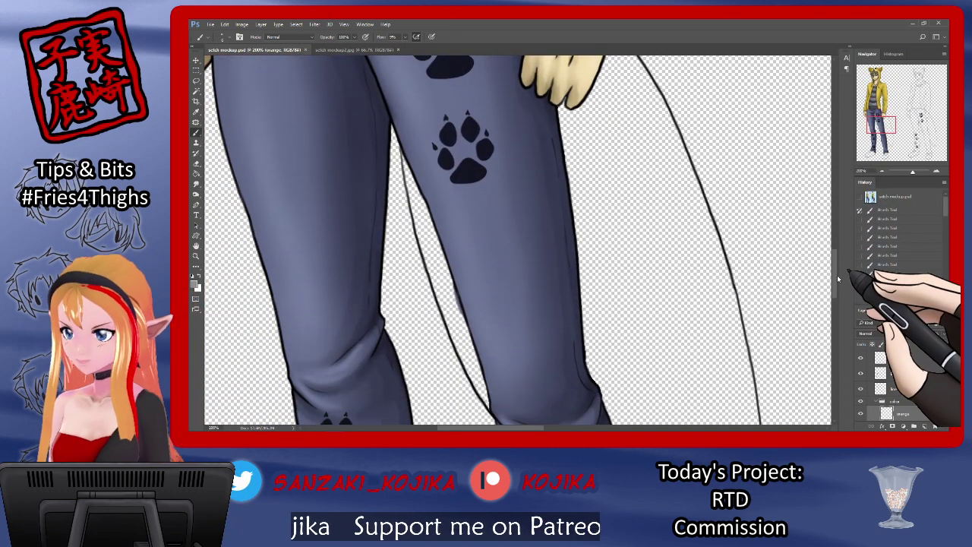
{"action": "key", "text": "ctrl+minus"}
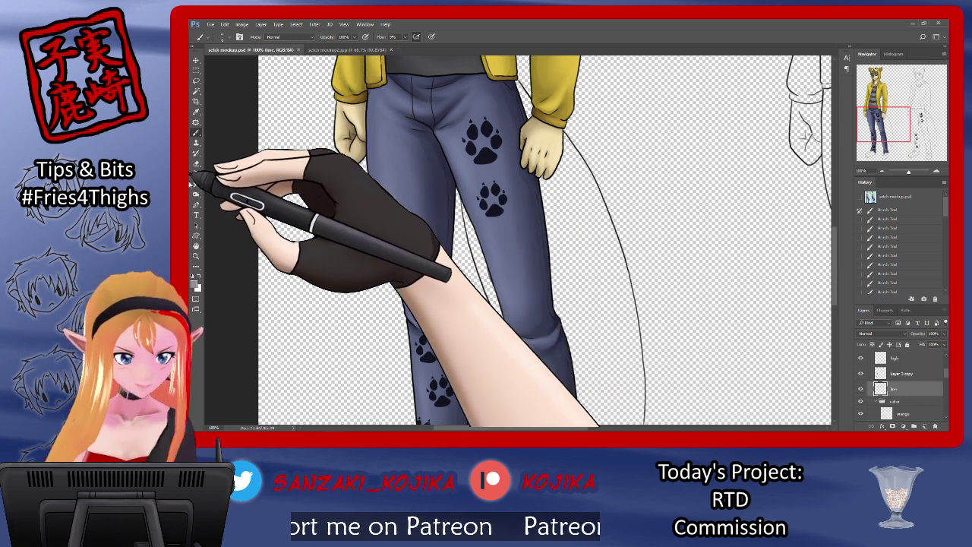
{"action": "left_click", "coordinate": [196, 91]}
{"action": "left_click", "coordinate": [486, 241]}
{"action": "left_click", "coordinate": [568, 249], "text": "shift"}
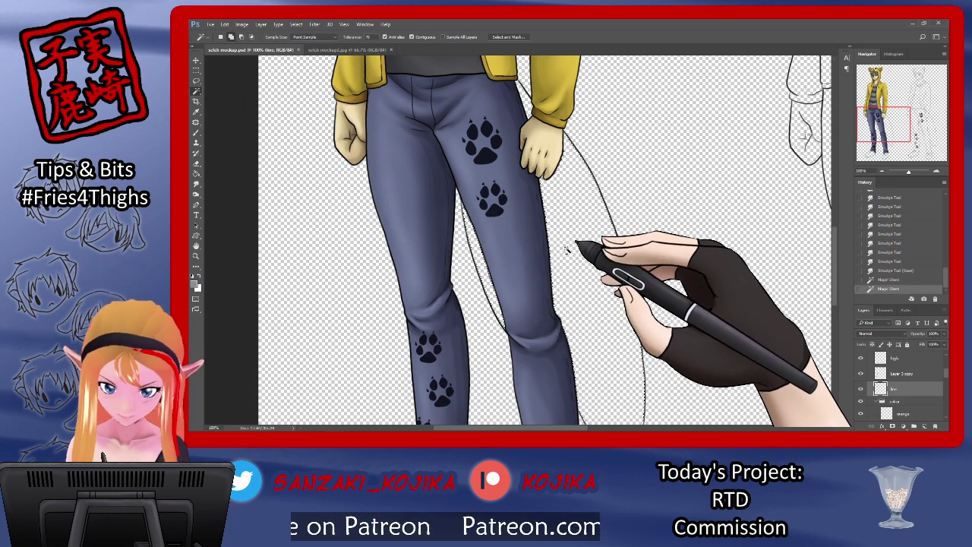
{"action": "left_click", "coordinate": [532, 98], "text": "shift"}
Create a new layer named tail above the orange layer in the color group
{"action": "scroll", "coordinate": [630, 282], "scroll_direction": "down", "scroll_amount": 2}
{"action": "left_click", "coordinate": [901, 412]}
{"action": "key", "text": "ctrl+shift+n"}
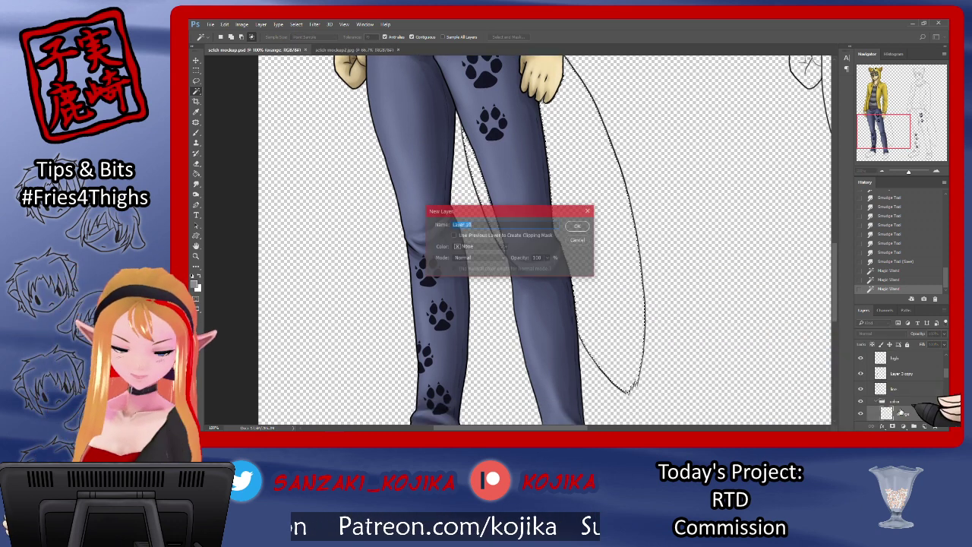
{"action": "key", "text": "Return"}
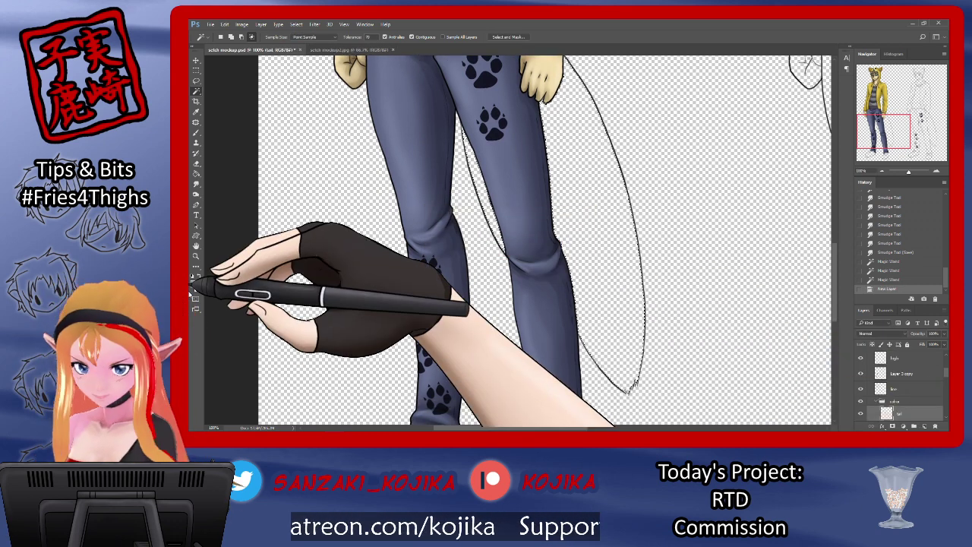
Fill the selected tail areas with the sampled grey, deselect and save the document
{"action": "left_click", "coordinate": [196, 173]}
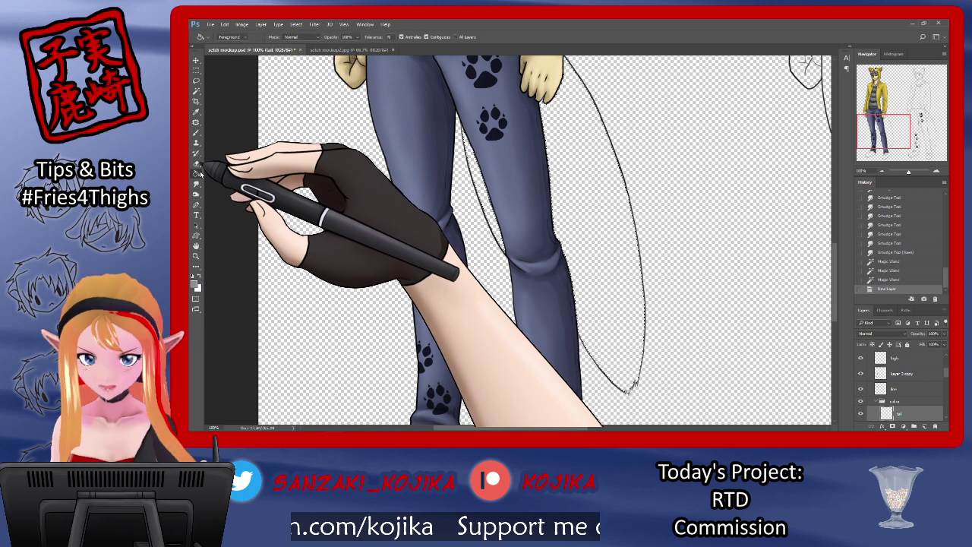
{"action": "left_click", "coordinate": [589, 191]}
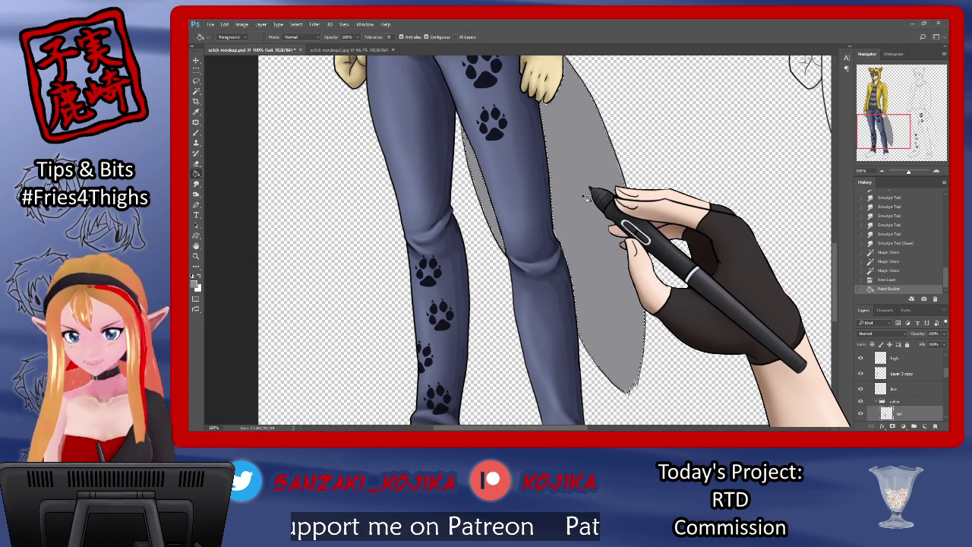
{"action": "key", "text": "ctrl+d"}
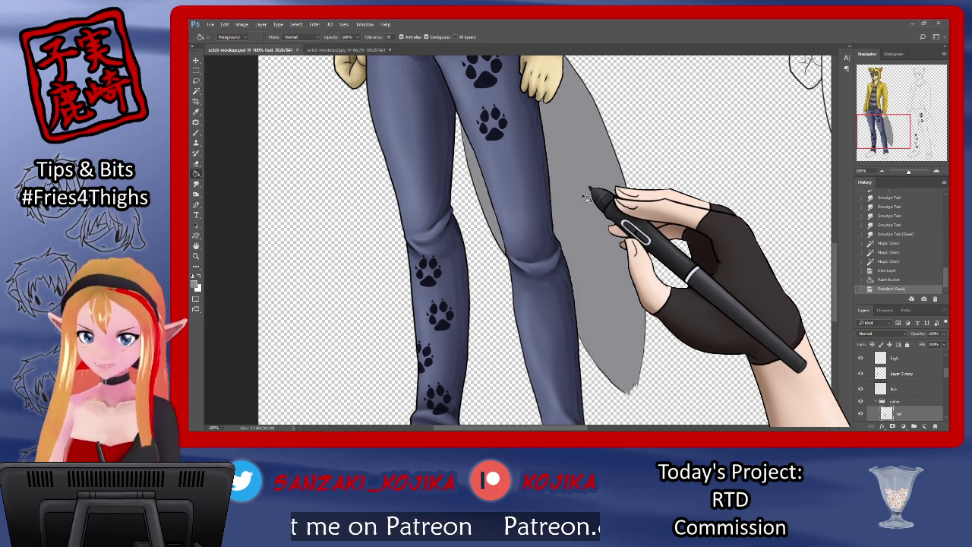
Set a small brush with 100% flow and fill the unpainted grey edges of the tail between the legs
{"action": "key", "text": "ctrl+plus"}
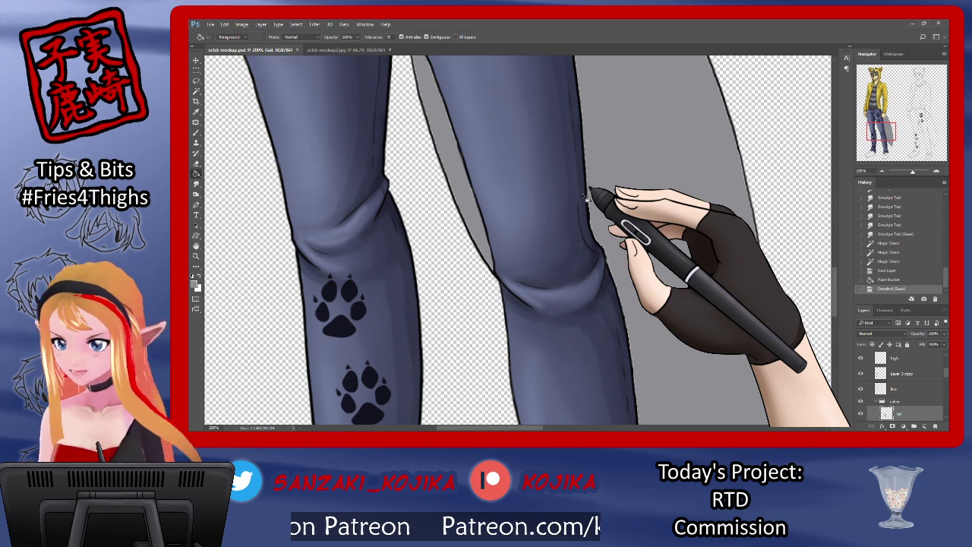
{"action": "left_click", "coordinate": [196, 132]}
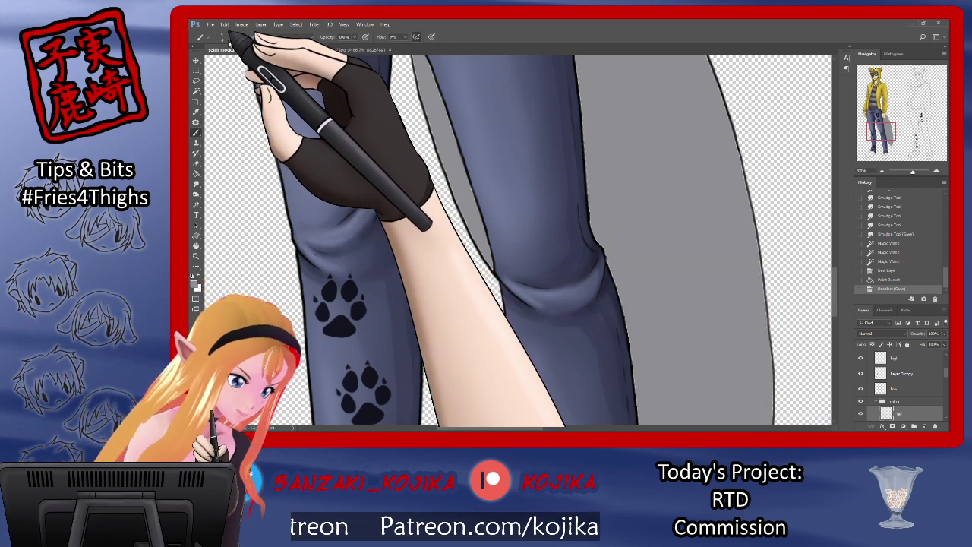
{"action": "left_click", "coordinate": [221, 37]}
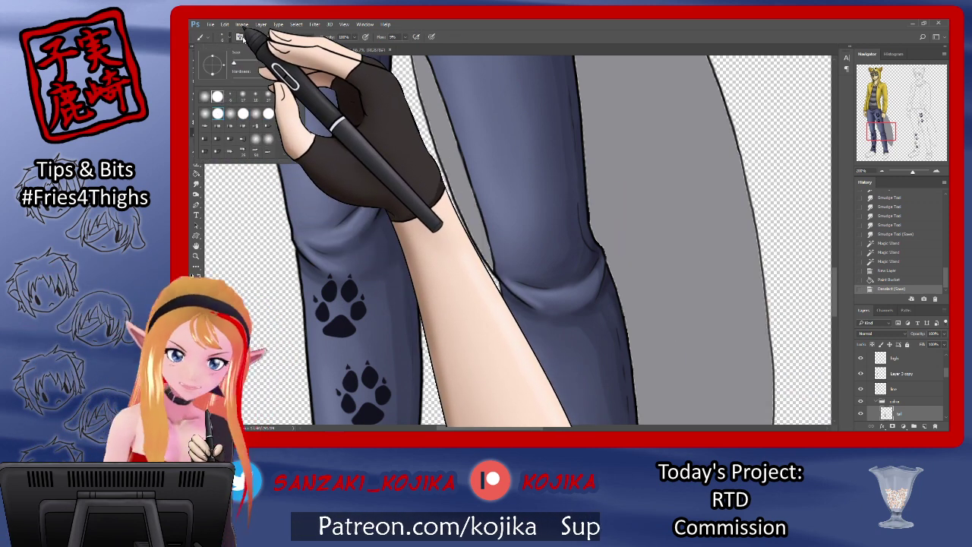
{"action": "left_click", "coordinate": [244, 35]}
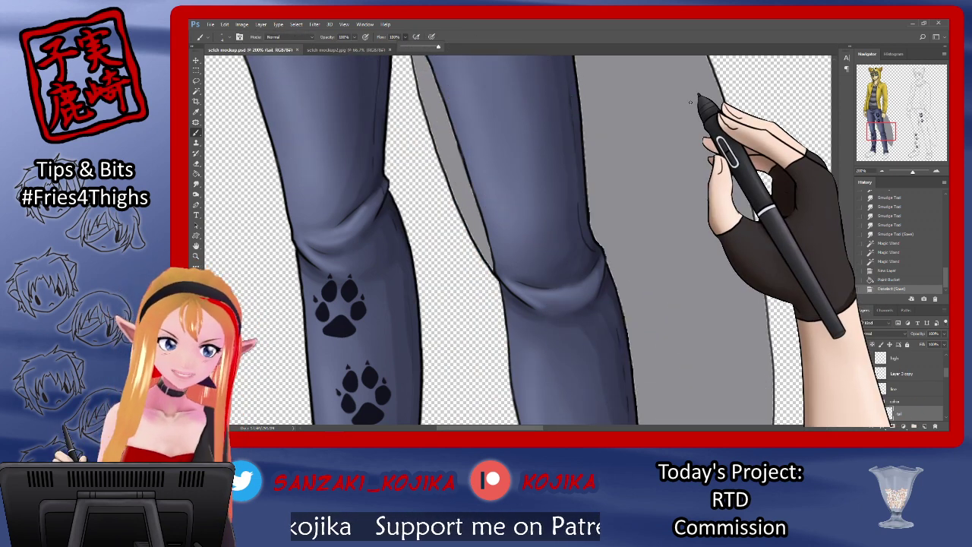
{"action": "left_click", "coordinate": [459, 35]}
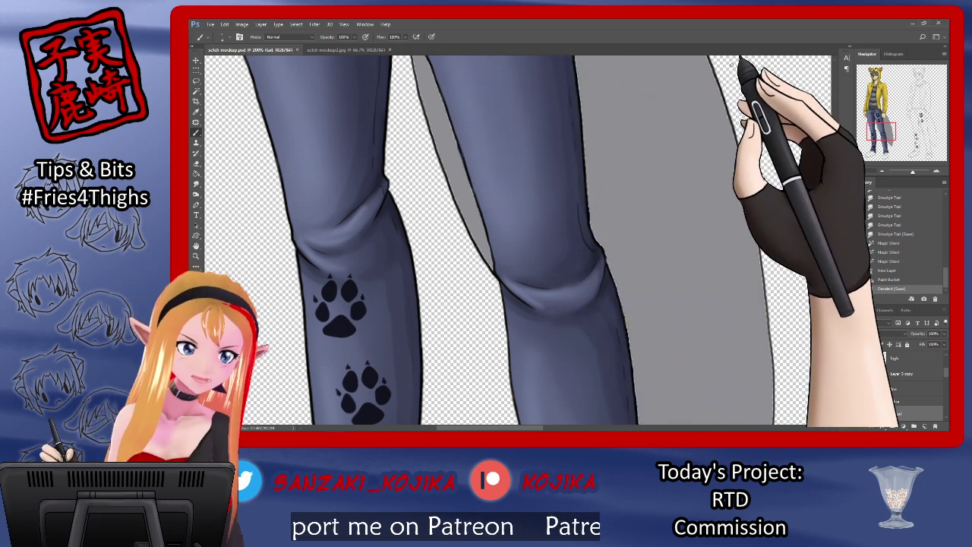
{"action": "left_click_drag", "start_coordinate": [434, 114], "coordinate": [466, 207]}
{"action": "left_click_drag", "start_coordinate": [494, 268], "coordinate": [466, 182]}
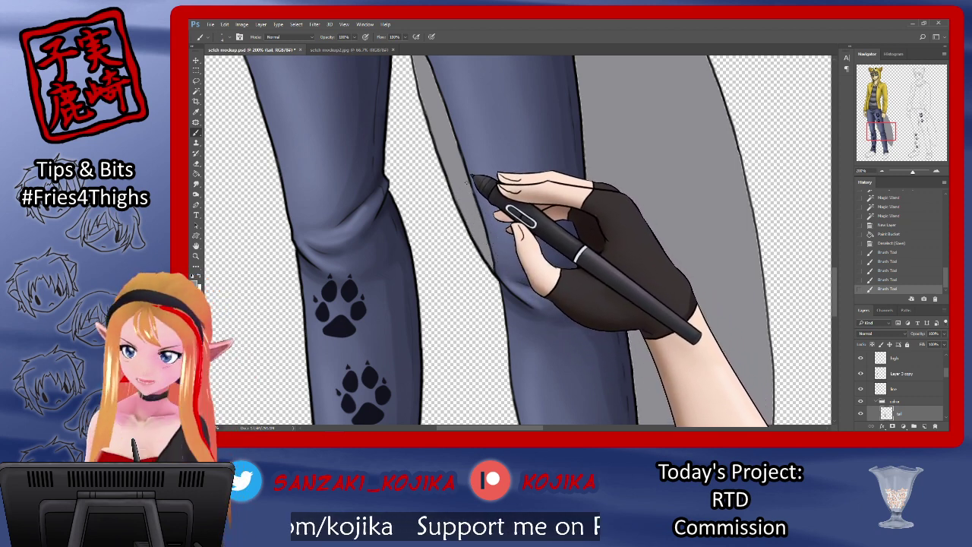
{"action": "left_click_drag", "start_coordinate": [835, 277], "coordinate": [834, 258]}
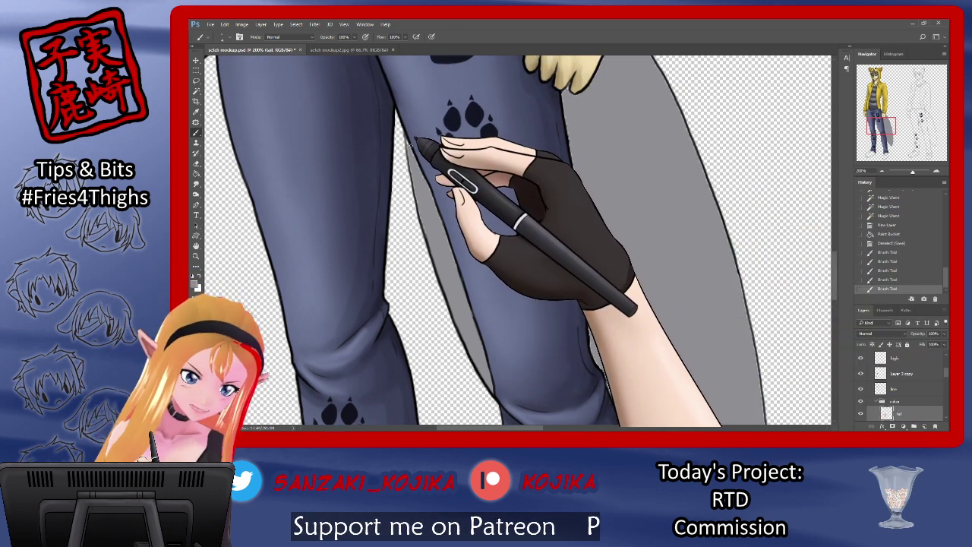
{"action": "left_click_drag", "start_coordinate": [406, 152], "coordinate": [428, 215]}
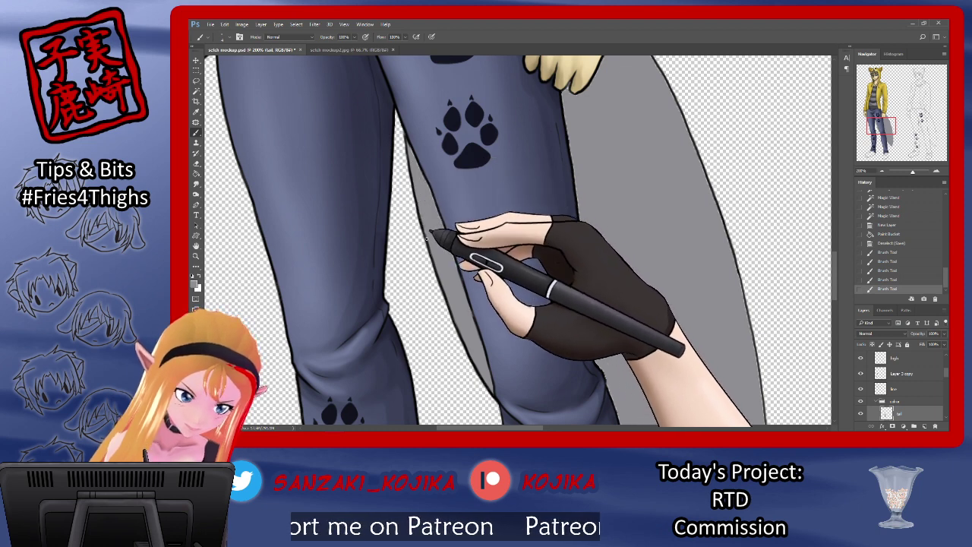
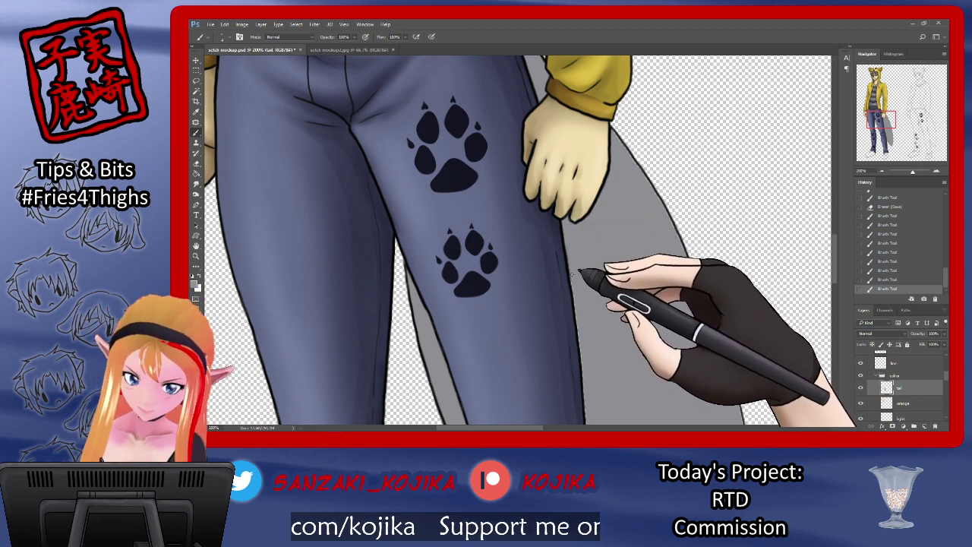
Paint the missed grey edges of the tail around the hand and erase stray grey along the thigh
{"action": "left_click_drag", "start_coordinate": [578, 267], "coordinate": [587, 257]}
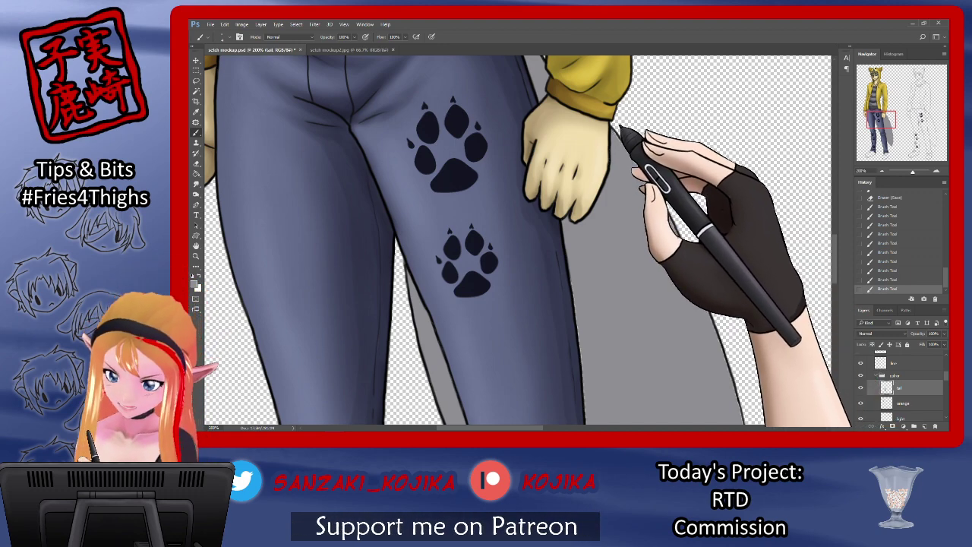
{"action": "left_click_drag", "start_coordinate": [636, 152], "coordinate": [652, 169]}
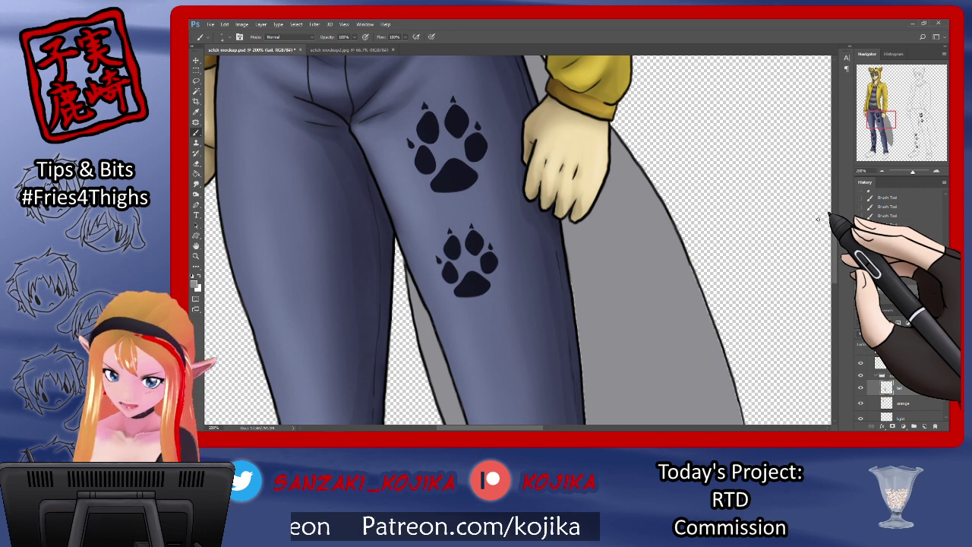
{"action": "scroll", "coordinate": [819, 224], "scroll_direction": "down", "scroll_amount": 3}
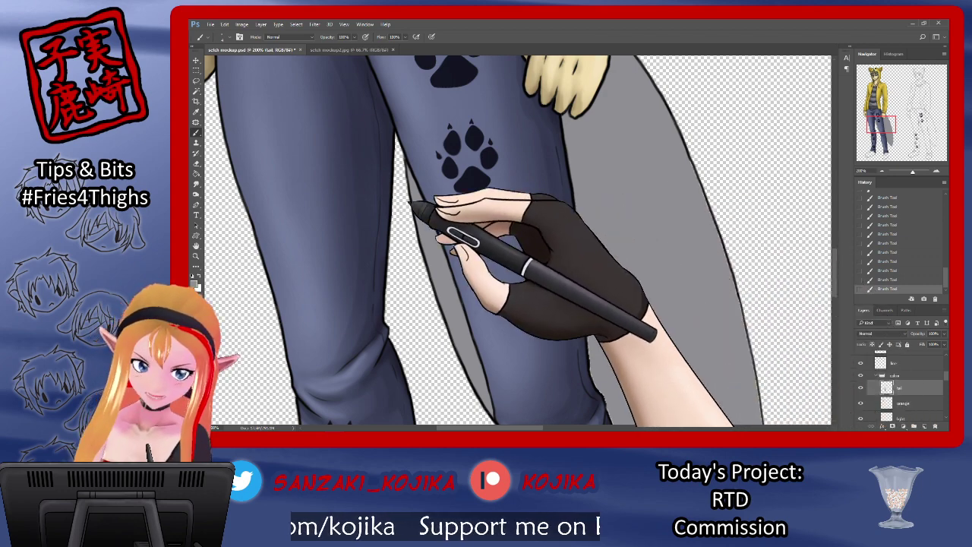
{"action": "key", "text": "e"}
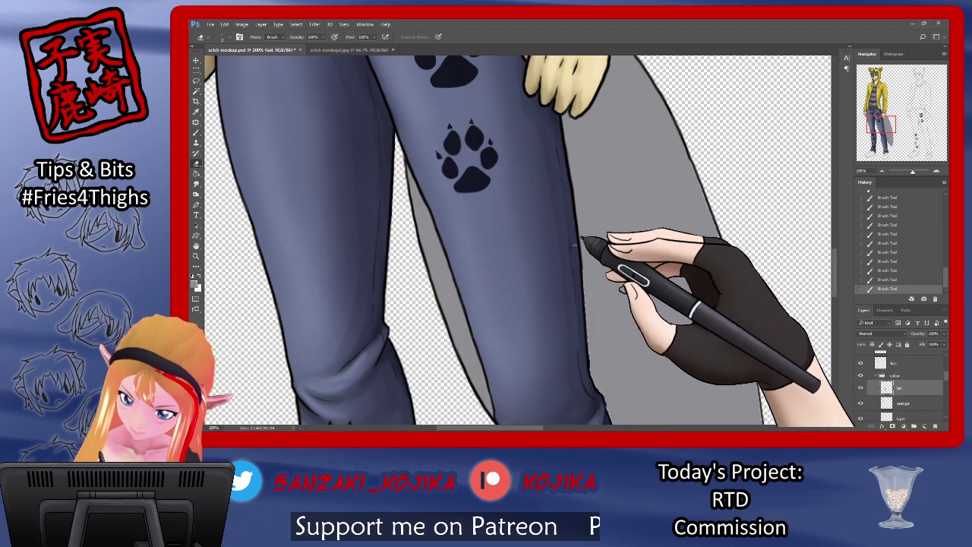
{"action": "left_click_drag", "start_coordinate": [575, 245], "coordinate": [589, 209]}
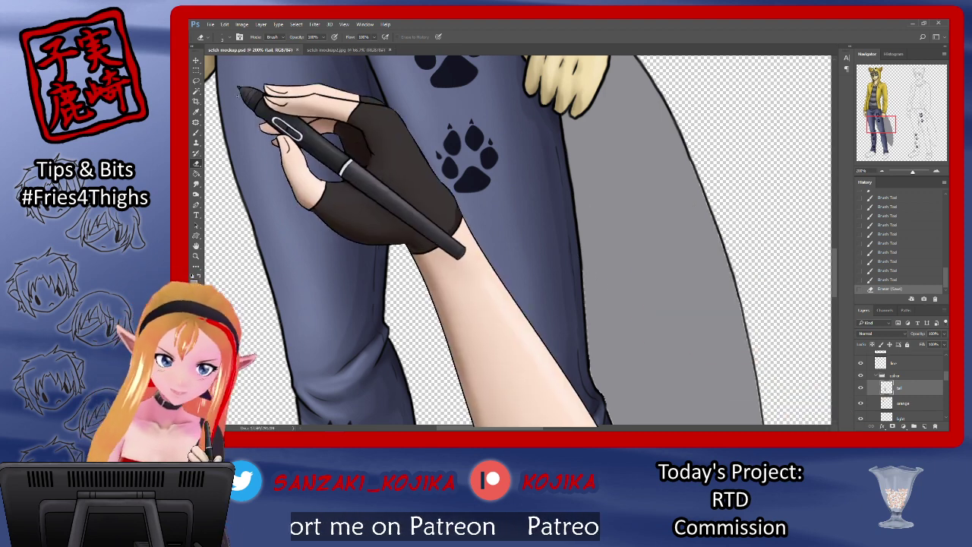
Brush grey into the gaps along the tail's upper outer edge and beside the knee
{"action": "key", "text": "b"}
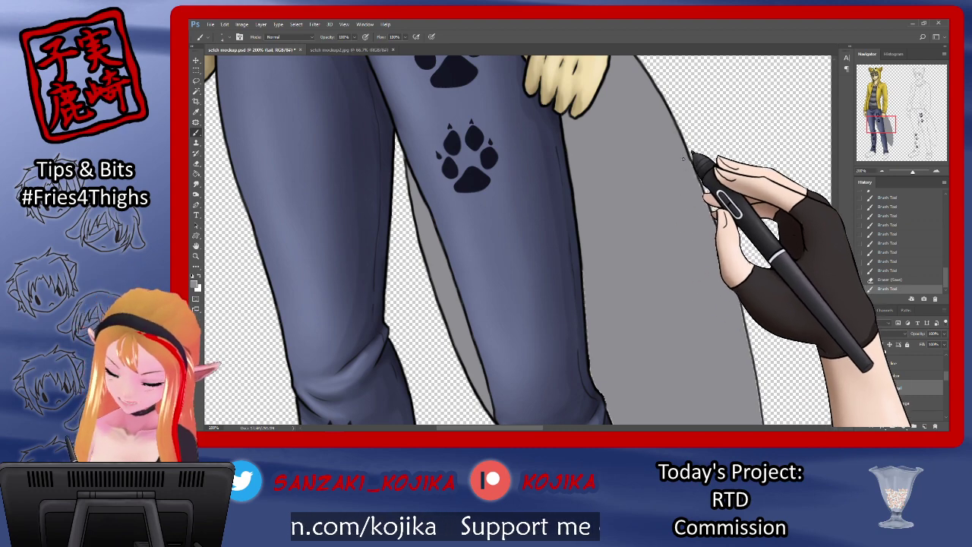
{"action": "left_click_drag", "start_coordinate": [697, 178], "coordinate": [721, 240]}
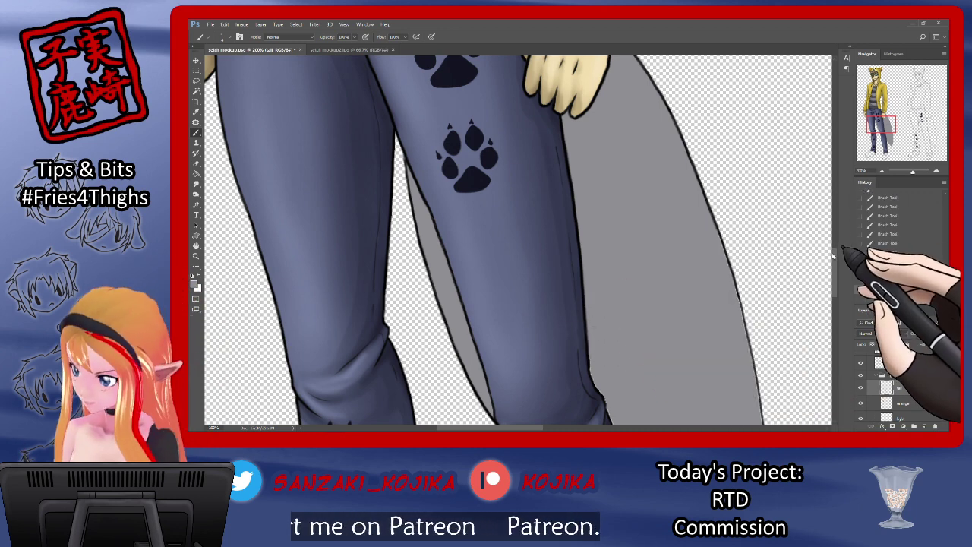
{"action": "left_click_drag", "start_coordinate": [833, 252], "coordinate": [835, 266]}
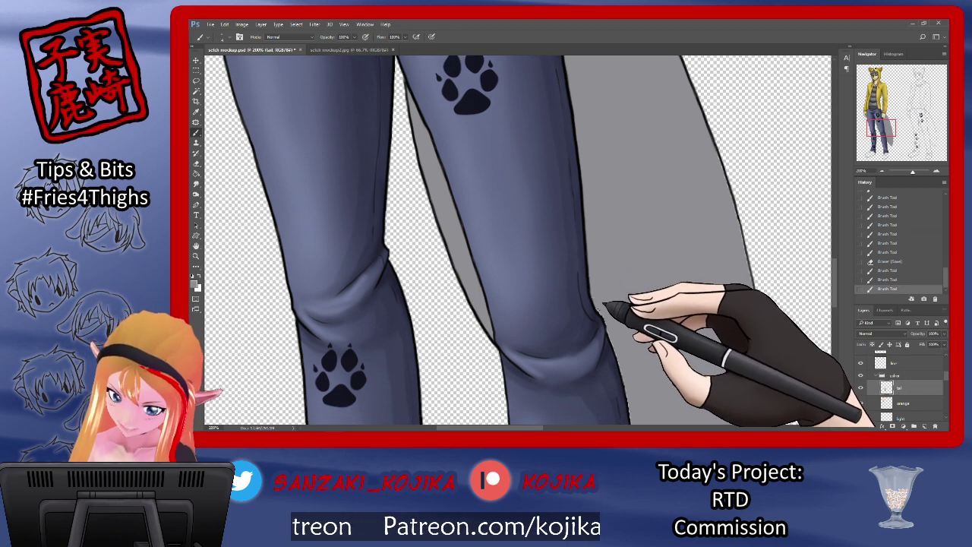
{"action": "left_click_drag", "start_coordinate": [608, 328], "coordinate": [606, 313]}
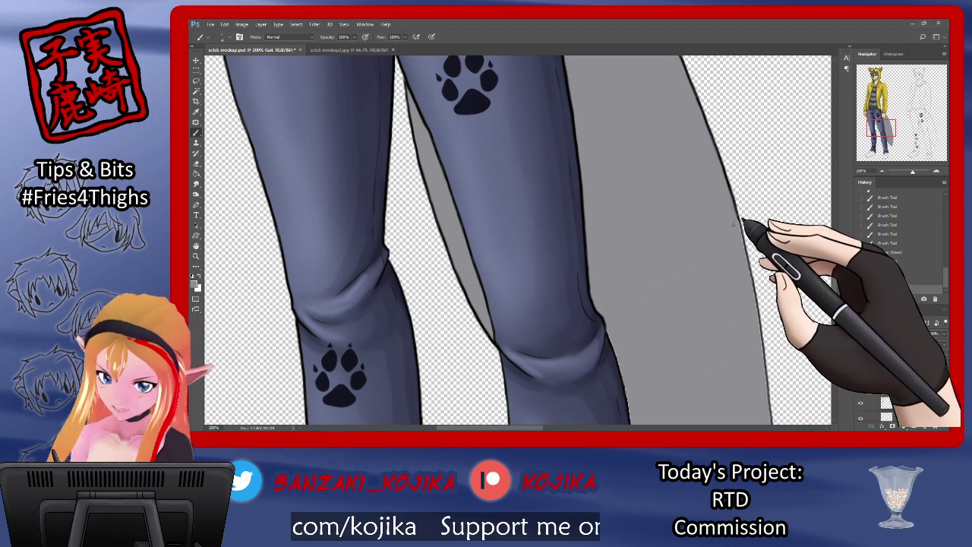
{"action": "left_click_drag", "start_coordinate": [731, 216], "coordinate": [756, 318]}
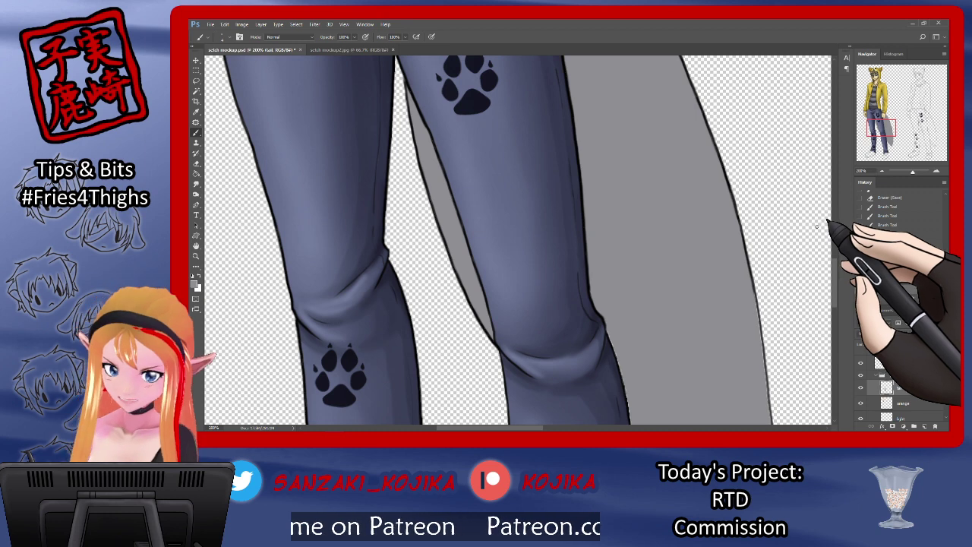
Fill the remaining grey gaps along the tail's lower edges down toward the tip and save the document
{"action": "scroll", "coordinate": [836, 262], "scroll_direction": "down", "scroll_amount": 5}
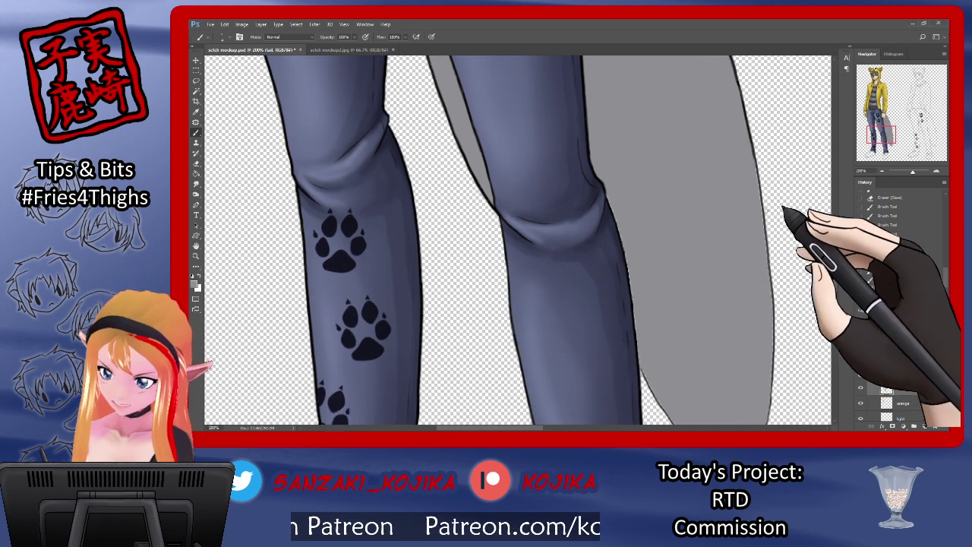
{"action": "left_click_drag", "start_coordinate": [610, 193], "coordinate": [621, 230]}
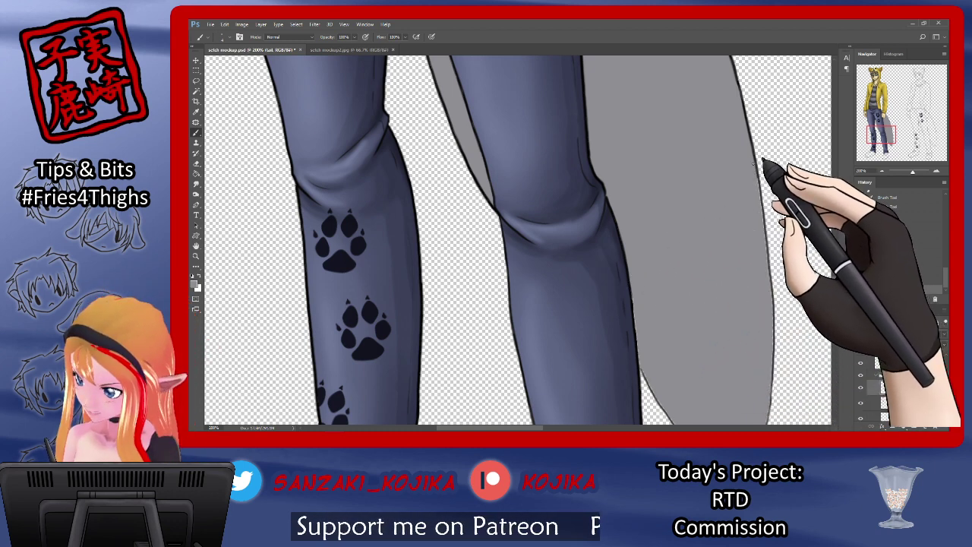
{"action": "left_click_drag", "start_coordinate": [763, 163], "coordinate": [769, 288]}
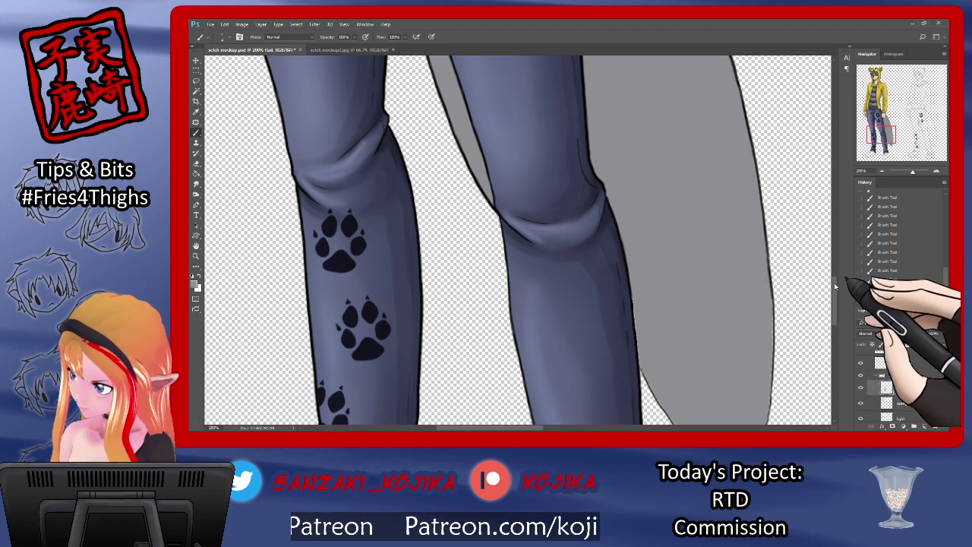
{"action": "scroll", "coordinate": [836, 286], "scroll_direction": "down", "scroll_amount": 5}
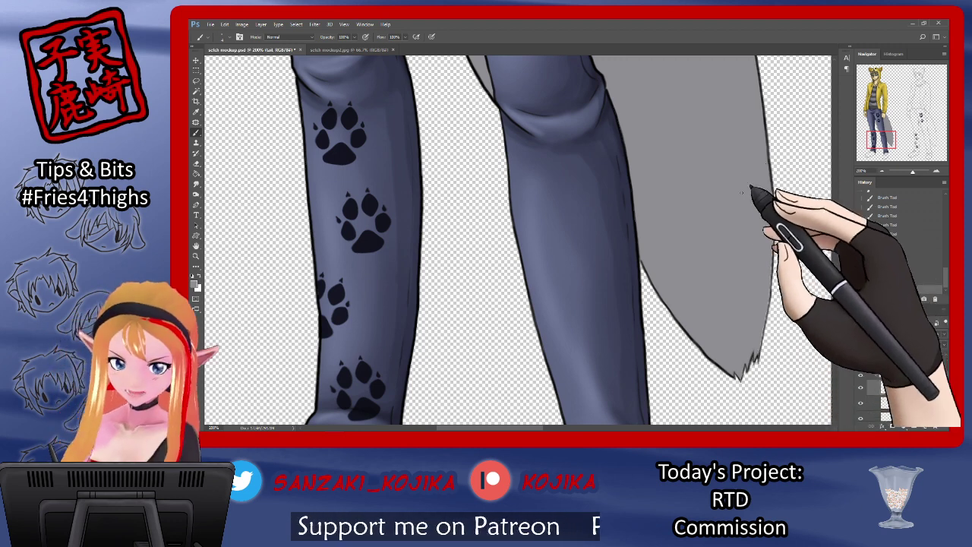
{"action": "left_click_drag", "start_coordinate": [773, 198], "coordinate": [764, 318]}
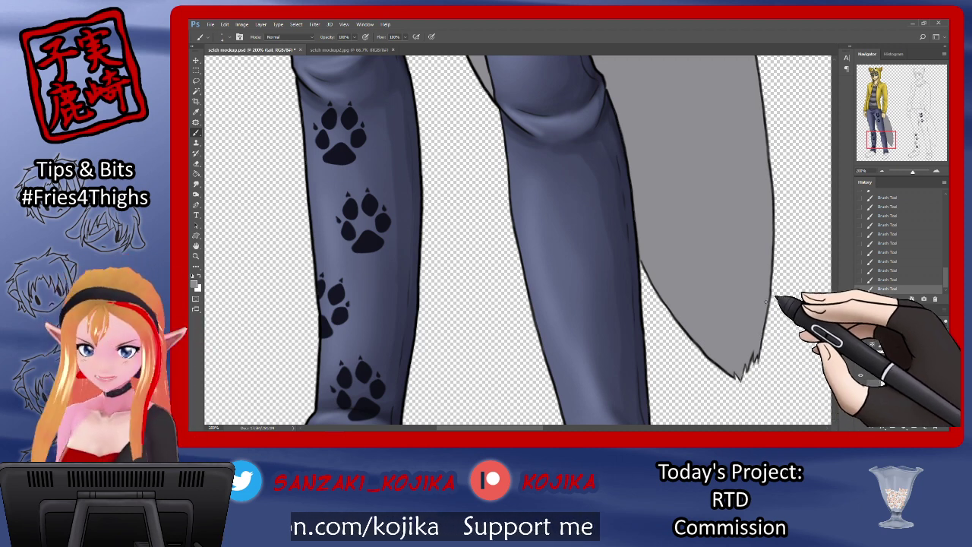
{"action": "key", "text": "ctrl+minus"}
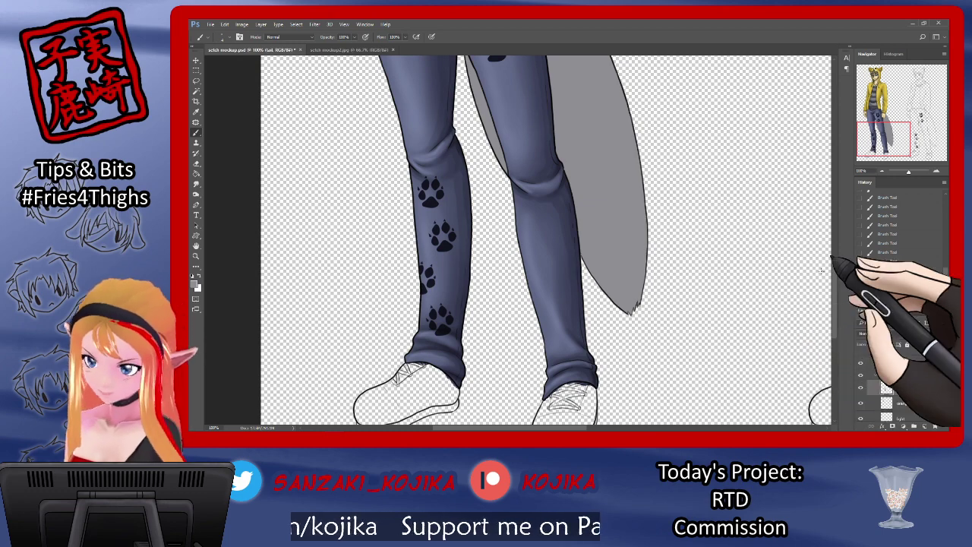
{"action": "scroll", "coordinate": [834, 257], "scroll_direction": "up", "scroll_amount": 5}
{"action": "scroll", "coordinate": [833, 257], "scroll_direction": "down", "scroll_amount": 2}
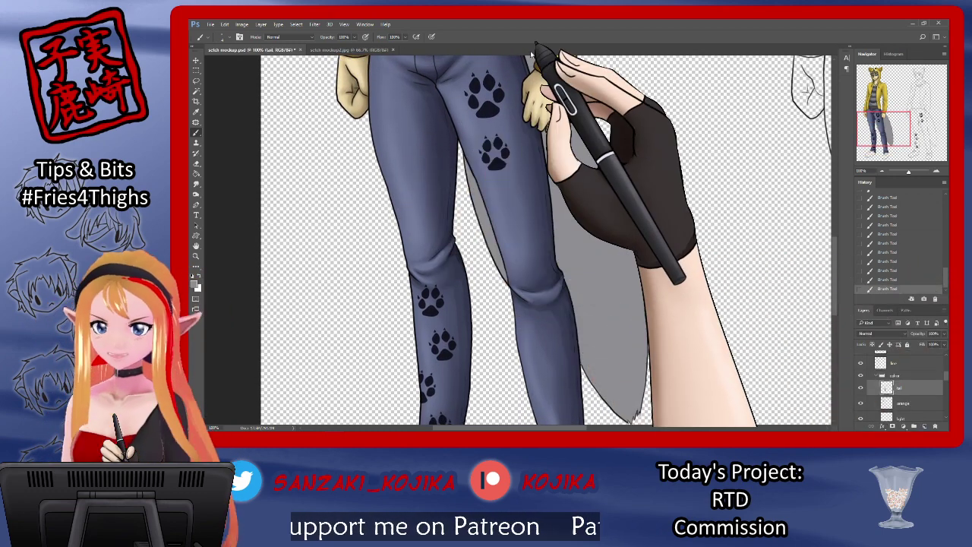
{"action": "key", "text": "ctrl+minus"}
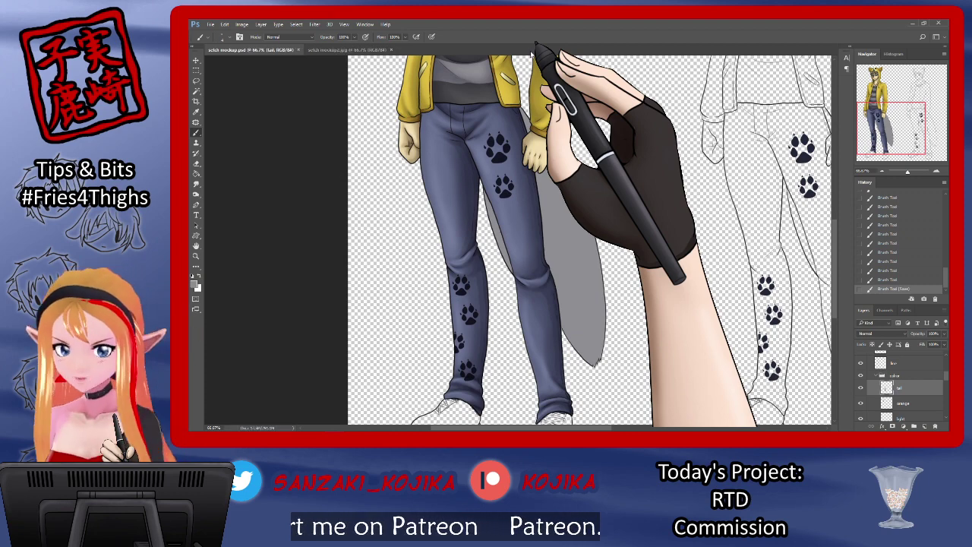
Select the painted tail by choosing the empty area around it with the Magic Wand and inverting the selection
{"action": "left_click", "coordinate": [196, 90]}
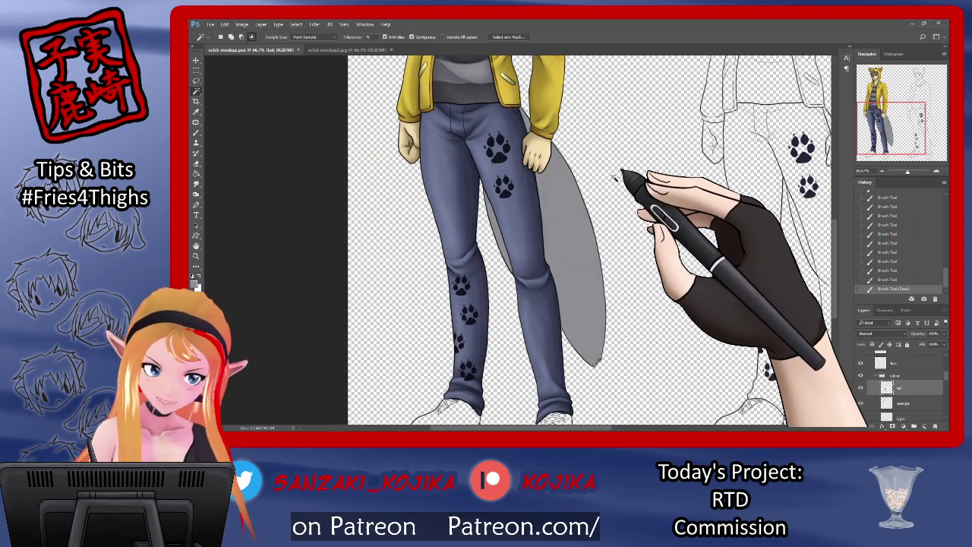
{"action": "left_click", "coordinate": [613, 179]}
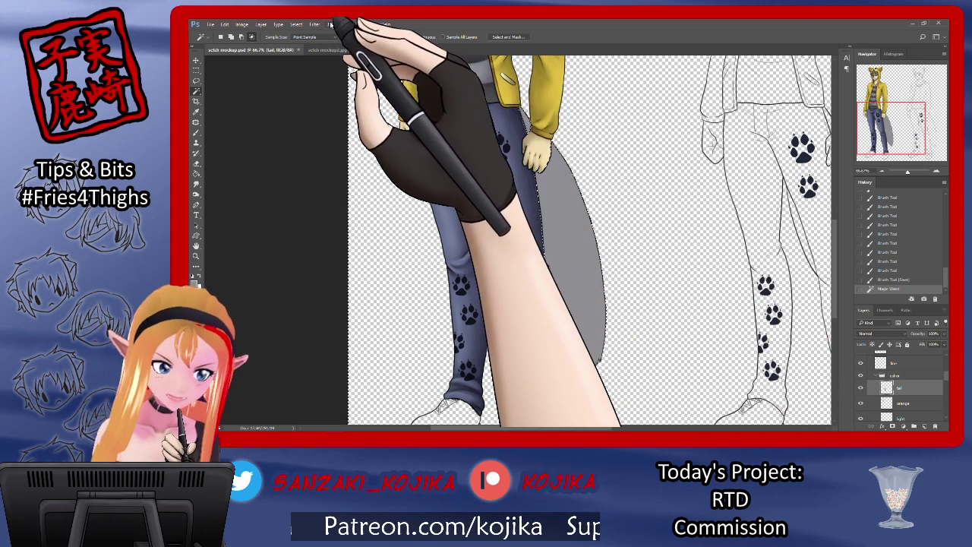
{"action": "left_click", "coordinate": [314, 24]}
{"action": "left_click", "coordinate": [316, 53]}
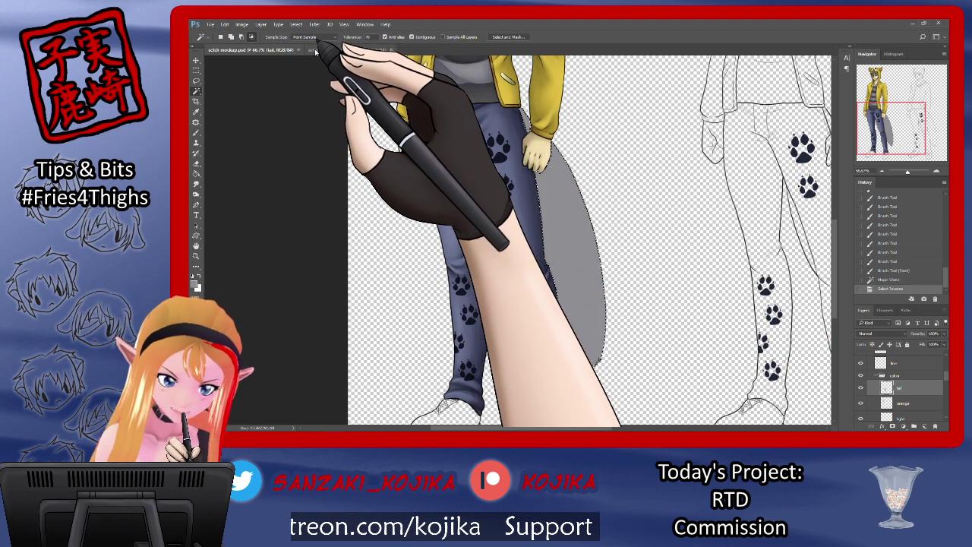
Shade the selected tail with a darker grey using a soft brush at 0% hardness, along the leg, under the hand and toward the tip
{"action": "left_click", "coordinate": [194, 284]}
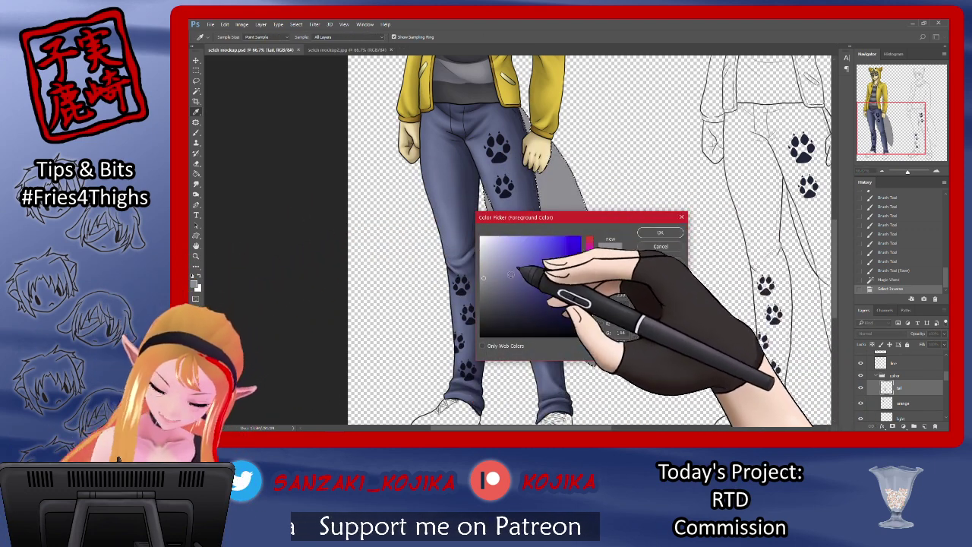
{"action": "left_click", "coordinate": [661, 232]}
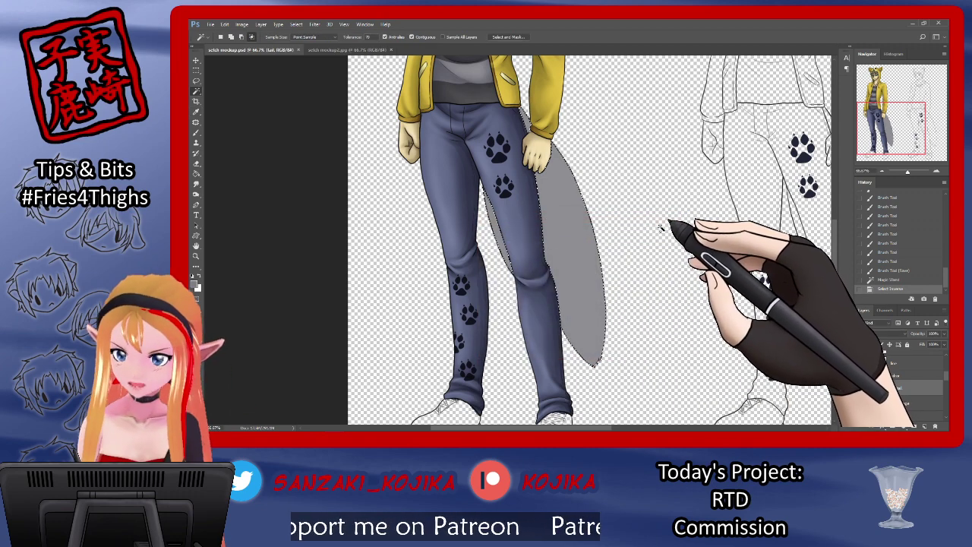
{"action": "left_click", "coordinate": [196, 131]}
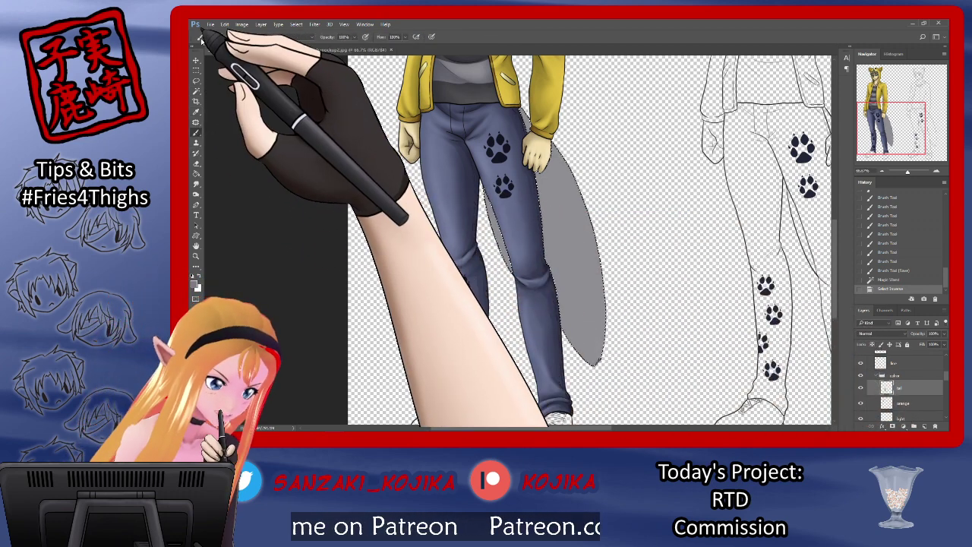
{"action": "left_click", "coordinate": [222, 37]}
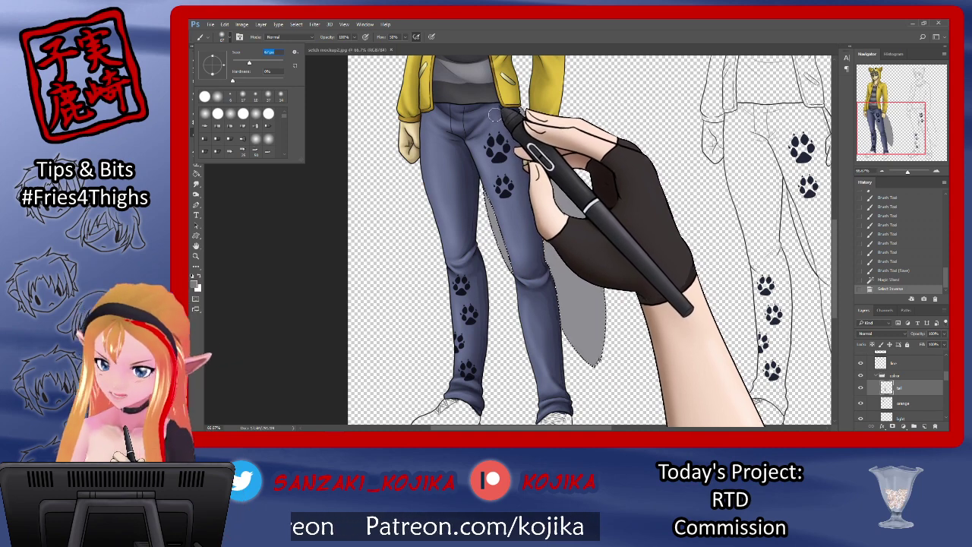
{"action": "mouse_move", "coordinate": [523, 130]}
{"action": "left_mouse_down"}
{"action": "mouse_move", "coordinate": [505, 187]}
{"action": "mouse_move", "coordinate": [501, 227]}
{"action": "left_mouse_up"}
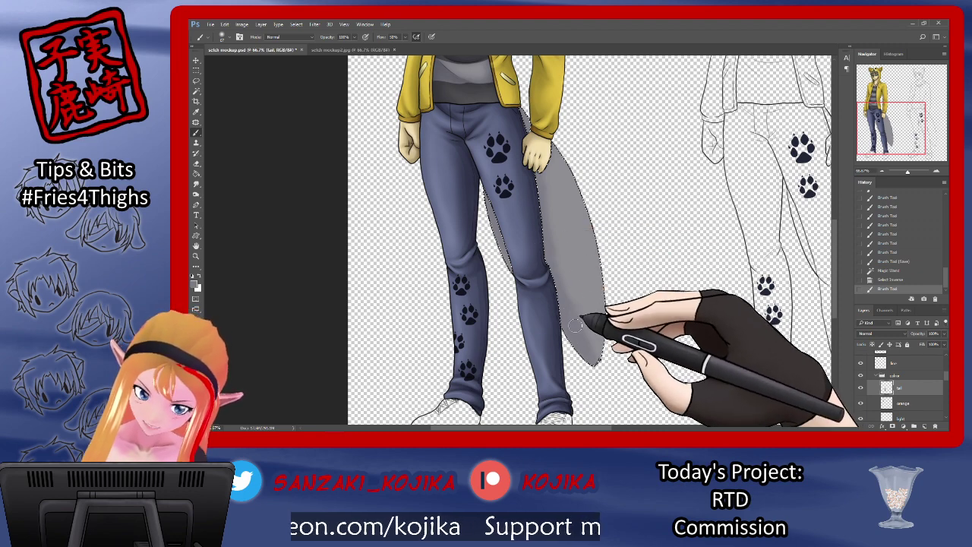
{"action": "mouse_move", "coordinate": [576, 325]}
{"action": "left_mouse_down"}
{"action": "mouse_move", "coordinate": [596, 357]}
{"action": "mouse_move", "coordinate": [553, 263]}
{"action": "mouse_move", "coordinate": [555, 226]}
{"action": "left_mouse_up"}
{"action": "left_click_drag", "start_coordinate": [553, 220], "coordinate": [549, 181]}
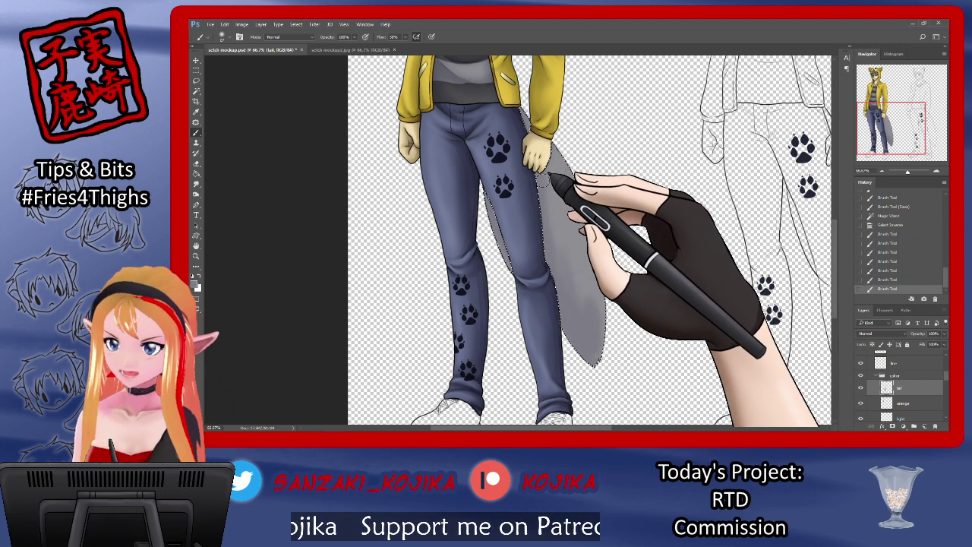
{"action": "left_click_drag", "start_coordinate": [544, 169], "coordinate": [541, 189]}
{"action": "left_click_drag", "start_coordinate": [546, 177], "coordinate": [538, 194]}
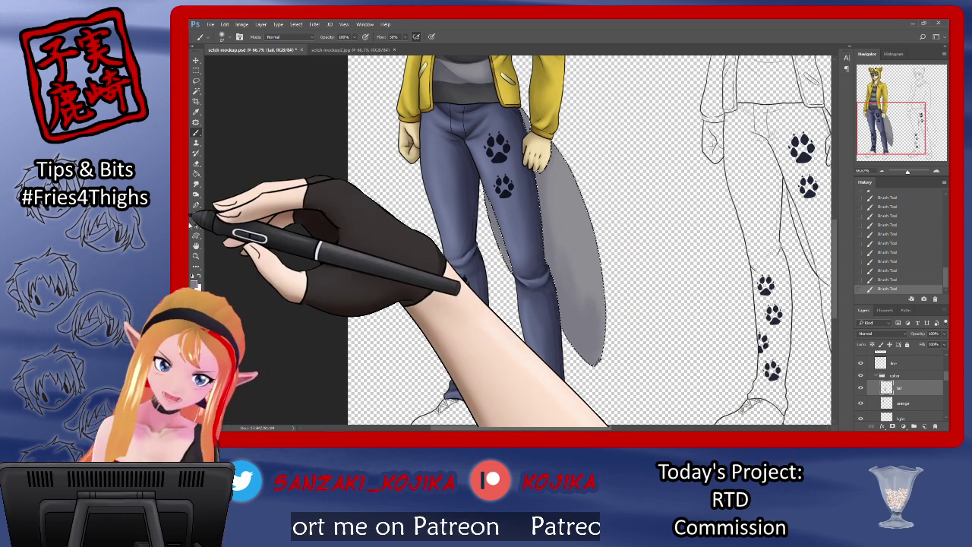
Pick a new grey and paint sharper tail shadows under the jacket, around the hand and along the leg with a smaller, harder brush, saving the document
{"action": "left_click", "coordinate": [195, 282]}
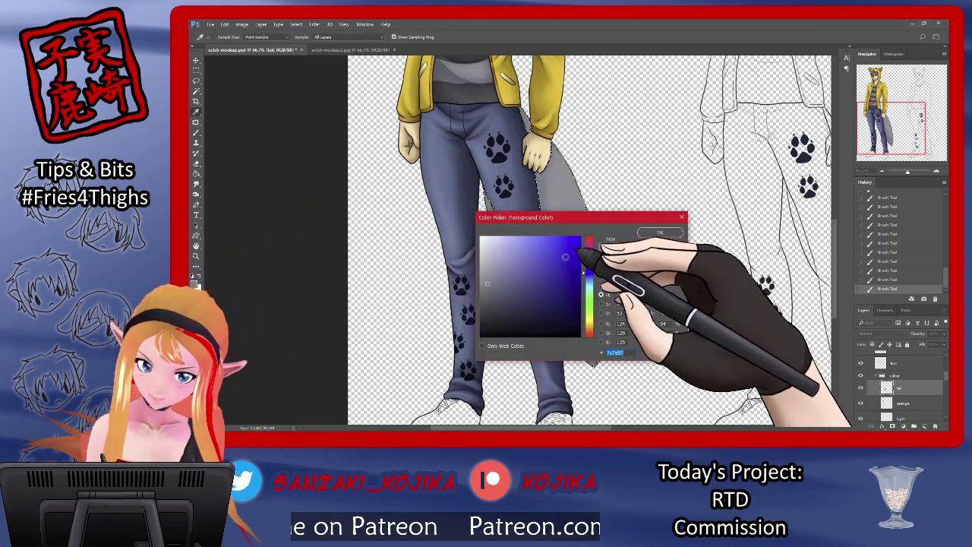
{"action": "left_click", "coordinate": [657, 233]}
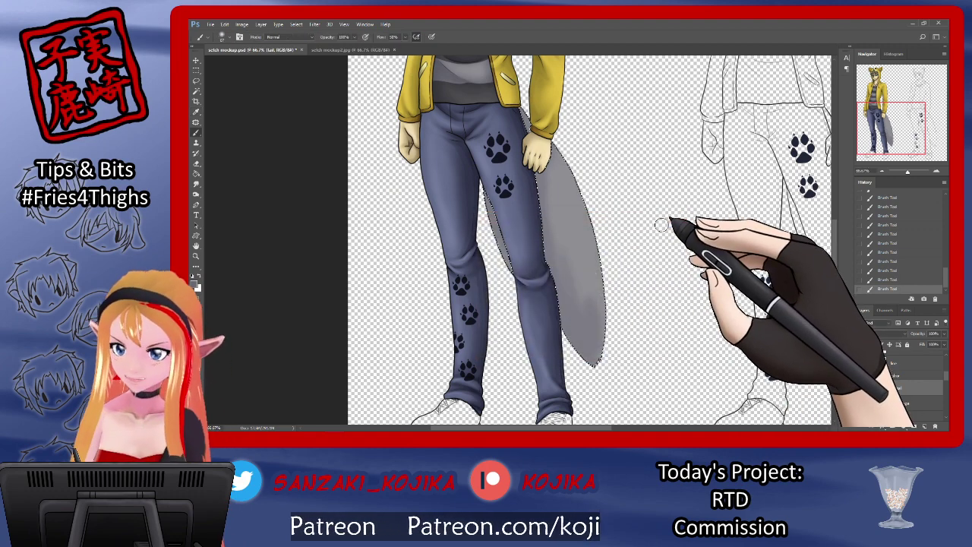
{"action": "left_click", "coordinate": [224, 37]}
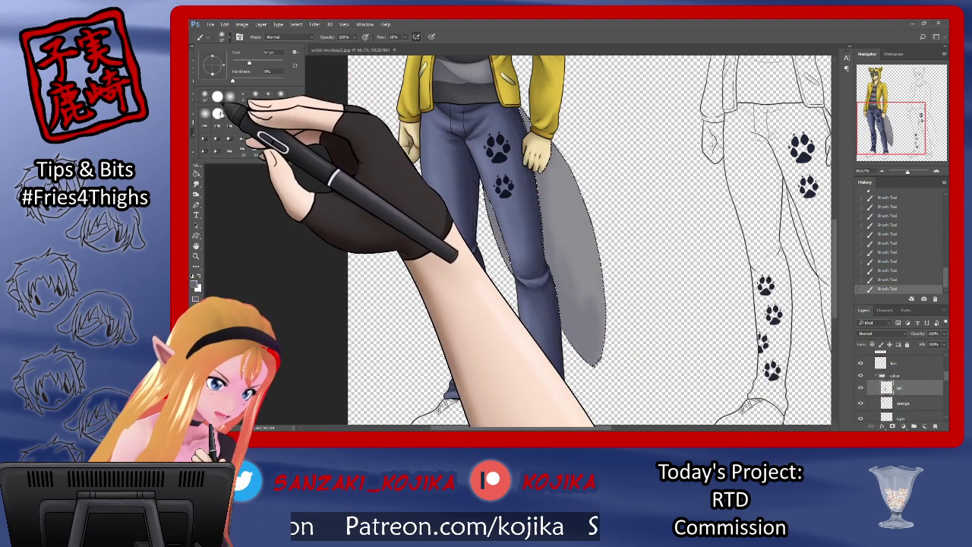
{"action": "left_click_drag", "start_coordinate": [241, 63], "coordinate": [238, 62]}
{"action": "left_click", "coordinate": [281, 81]}
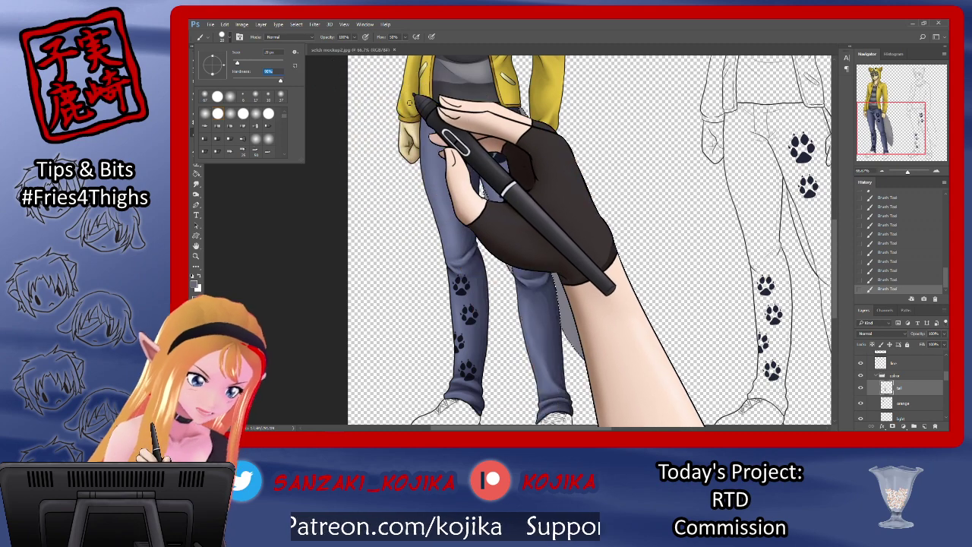
{"action": "key", "text": "Return"}
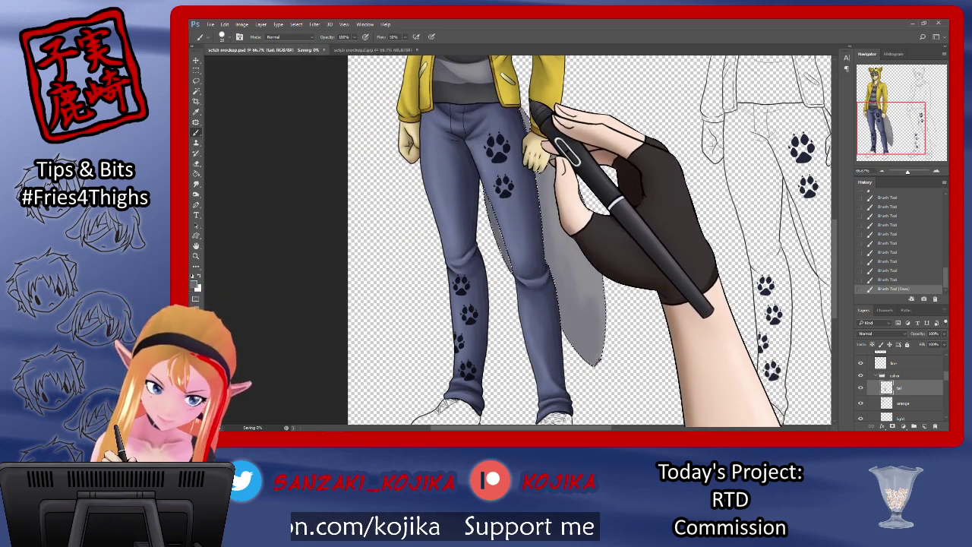
{"action": "key", "text": "ctrl+s"}
{"action": "left_click_drag", "start_coordinate": [532, 141], "coordinate": [526, 101]}
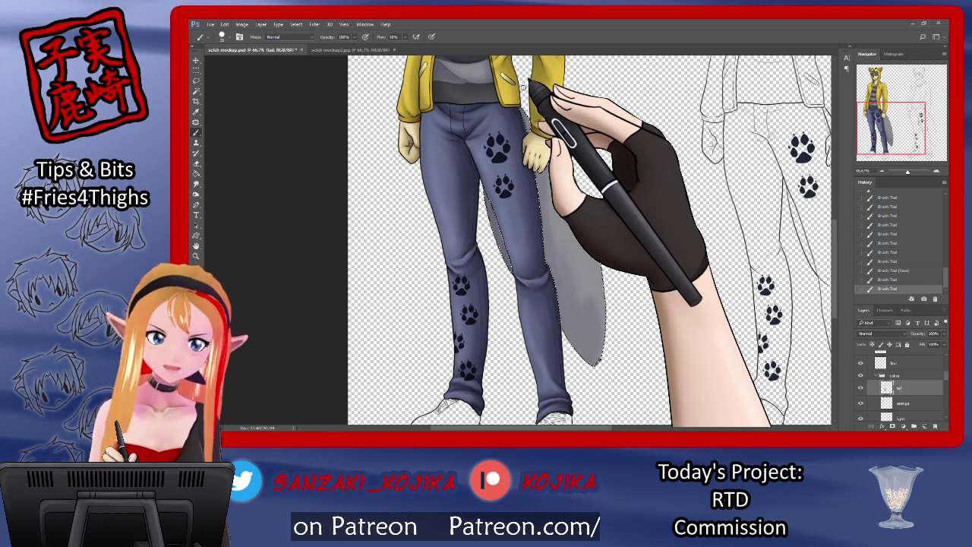
{"action": "left_click_drag", "start_coordinate": [523, 90], "coordinate": [530, 117]}
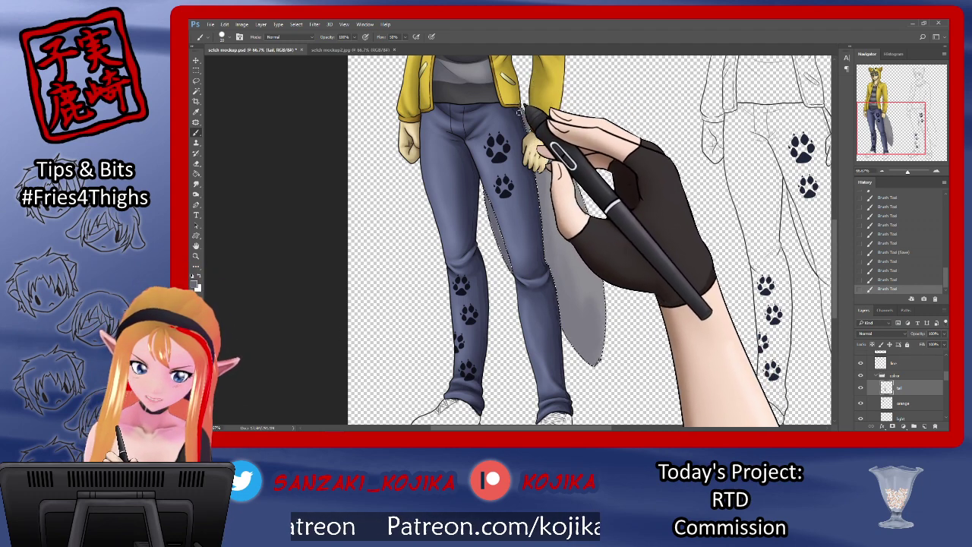
{"action": "left_click_drag", "start_coordinate": [560, 147], "coordinate": [550, 206]}
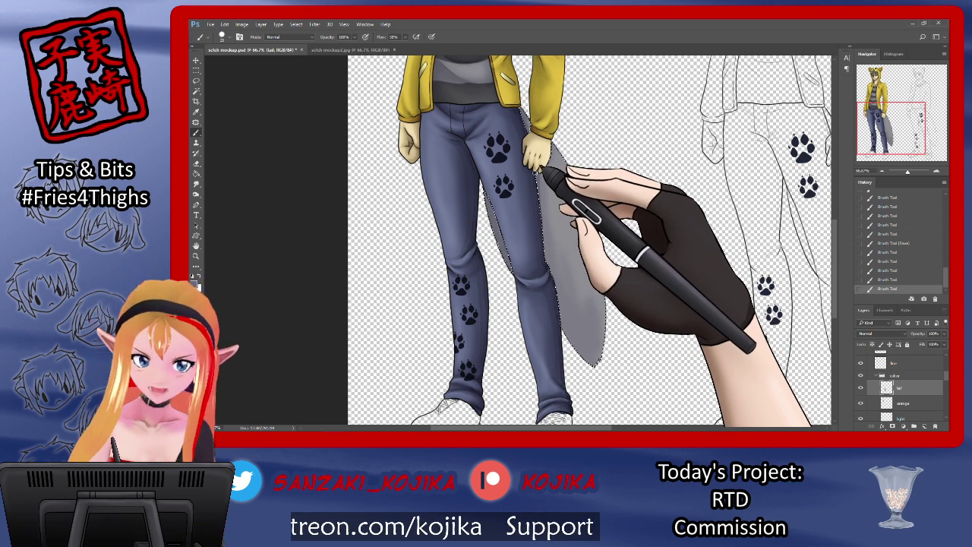
{"action": "left_click_drag", "start_coordinate": [537, 167], "coordinate": [546, 269]}
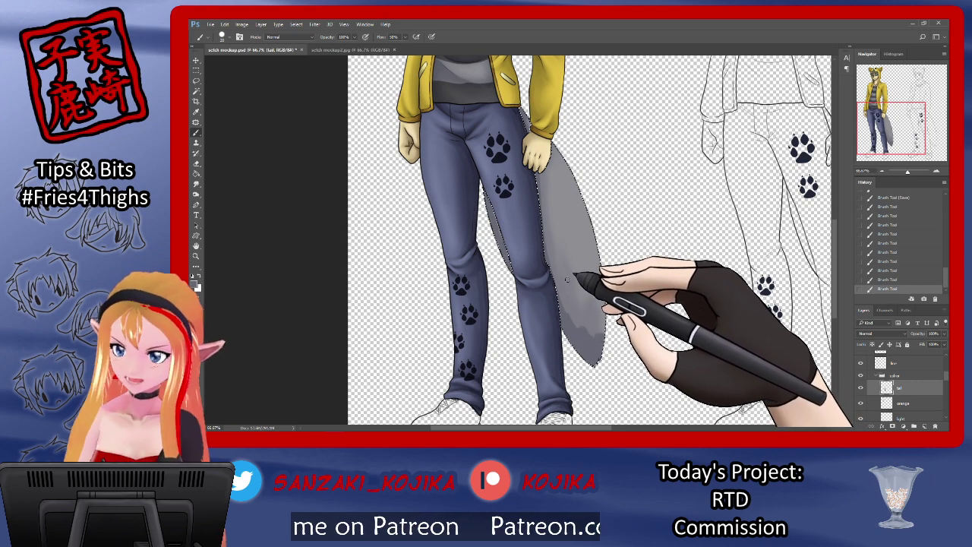
Blend the shadow strokes on the lower tail with the Smudge tool and save the document
{"action": "left_click", "coordinate": [197, 184]}
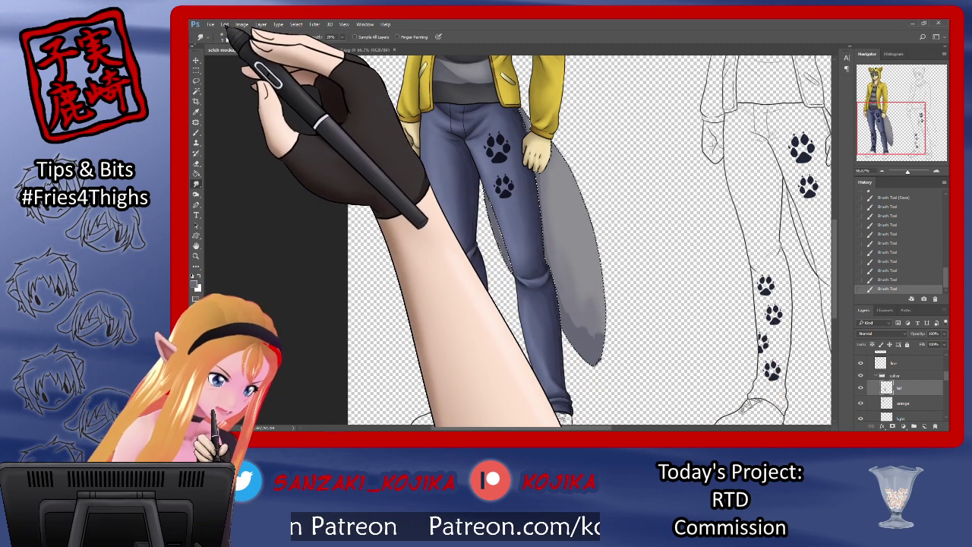
{"action": "left_click_drag", "start_coordinate": [586, 322], "coordinate": [579, 334]}
{"action": "mouse_move", "coordinate": [585, 324]}
{"action": "left_mouse_down"}
{"action": "mouse_move", "coordinate": [568, 276]}
{"action": "mouse_move", "coordinate": [577, 319]}
{"action": "left_mouse_up"}
{"action": "left_click_drag", "start_coordinate": [584, 324], "coordinate": [578, 284]}
{"action": "left_click_drag", "start_coordinate": [599, 341], "coordinate": [591, 283]}
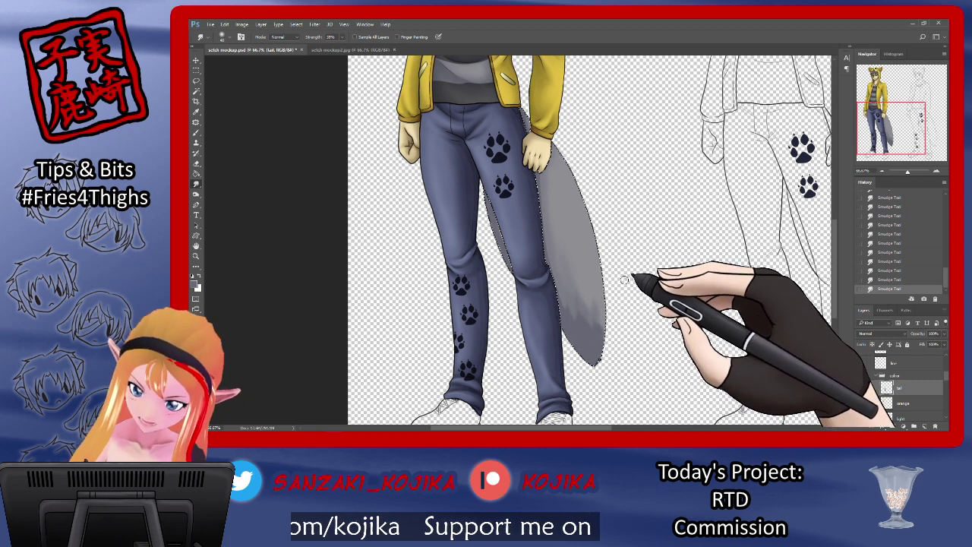
{"action": "key", "text": "ctrl+s"}
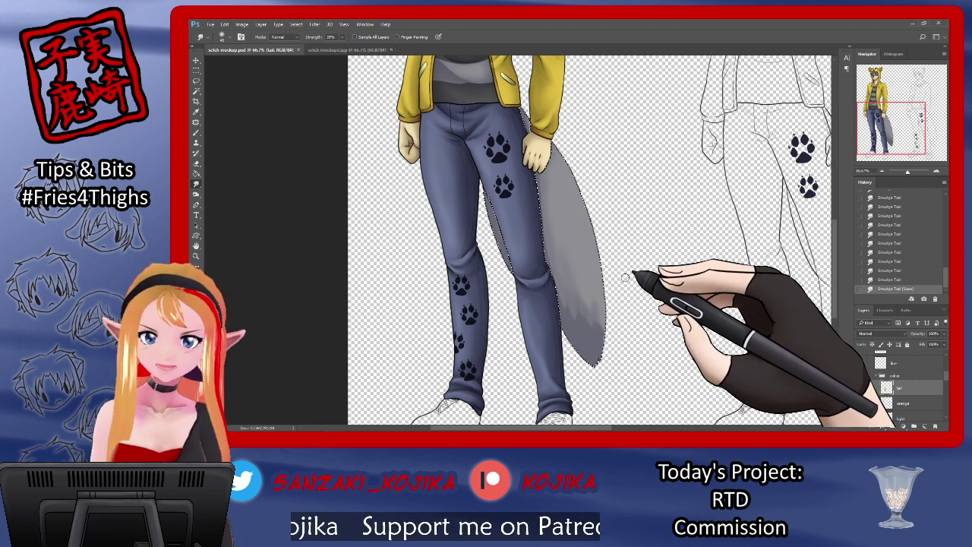
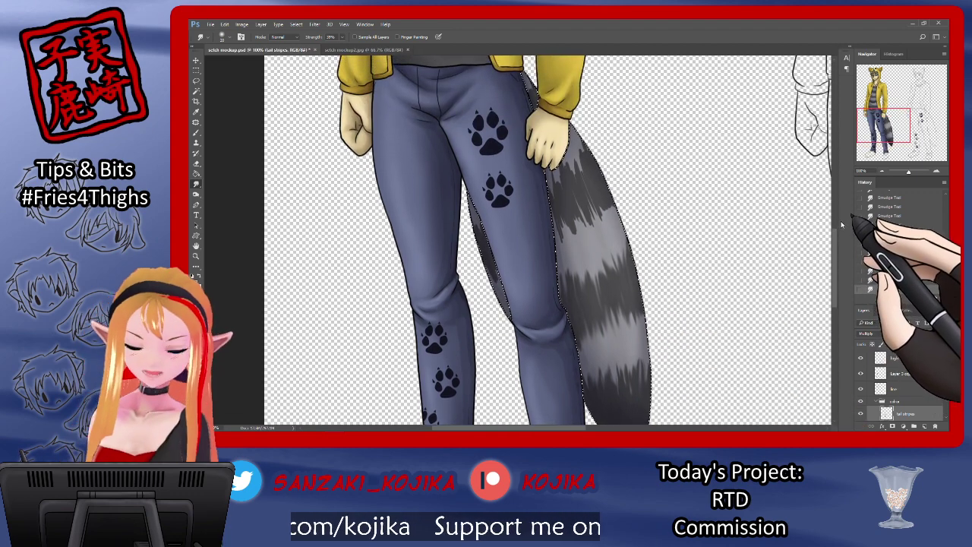
Touch up the dark tail stripes with the brush and smudge them between the legs and below the hand
{"action": "left_click", "coordinate": [196, 132]}
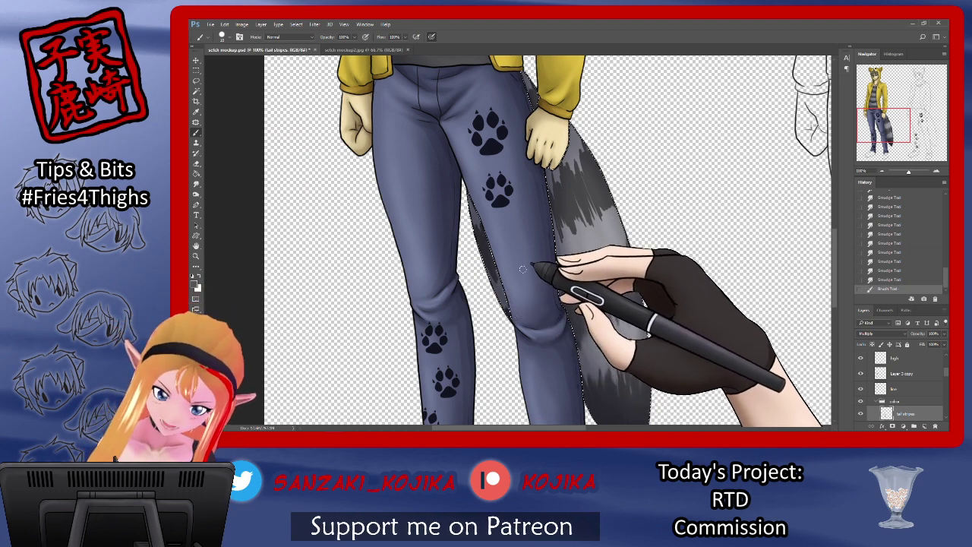
{"action": "left_click", "coordinate": [196, 183]}
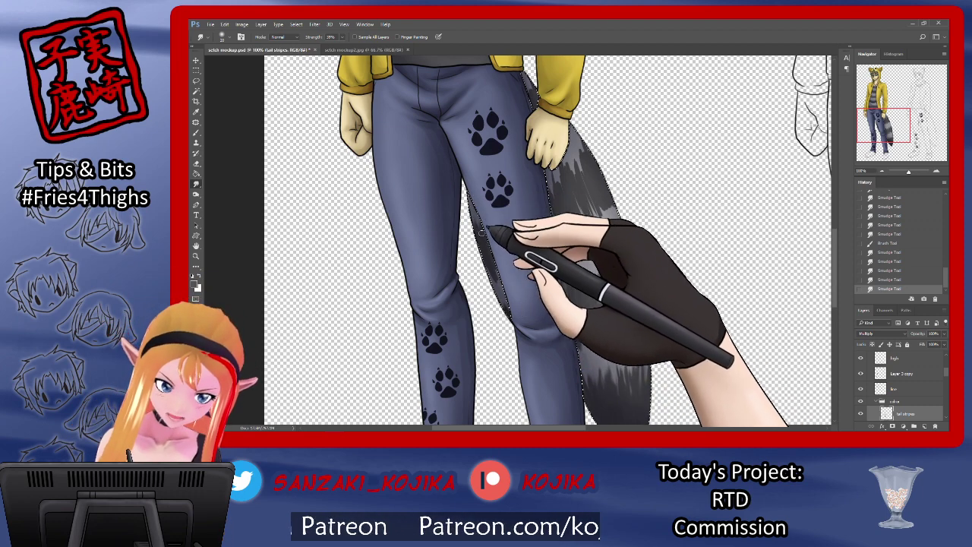
{"action": "mouse_move", "coordinate": [502, 291]}
{"action": "left_mouse_down"}
{"action": "mouse_move", "coordinate": [496, 246]}
{"action": "mouse_move", "coordinate": [494, 262]}
{"action": "mouse_move", "coordinate": [523, 277]}
{"action": "mouse_move", "coordinate": [604, 193]}
{"action": "mouse_move", "coordinate": [562, 222]}
{"action": "left_mouse_up"}
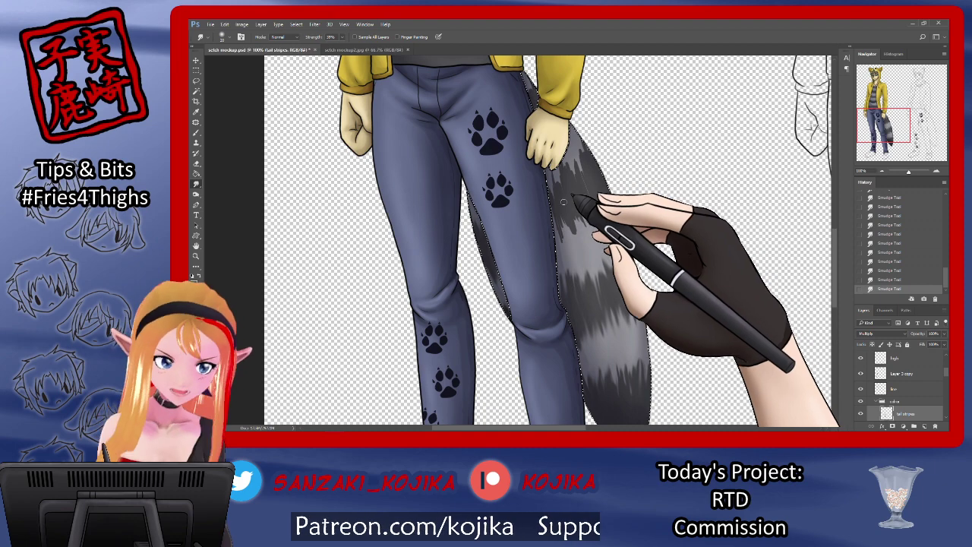
{"action": "left_click", "coordinate": [196, 132]}
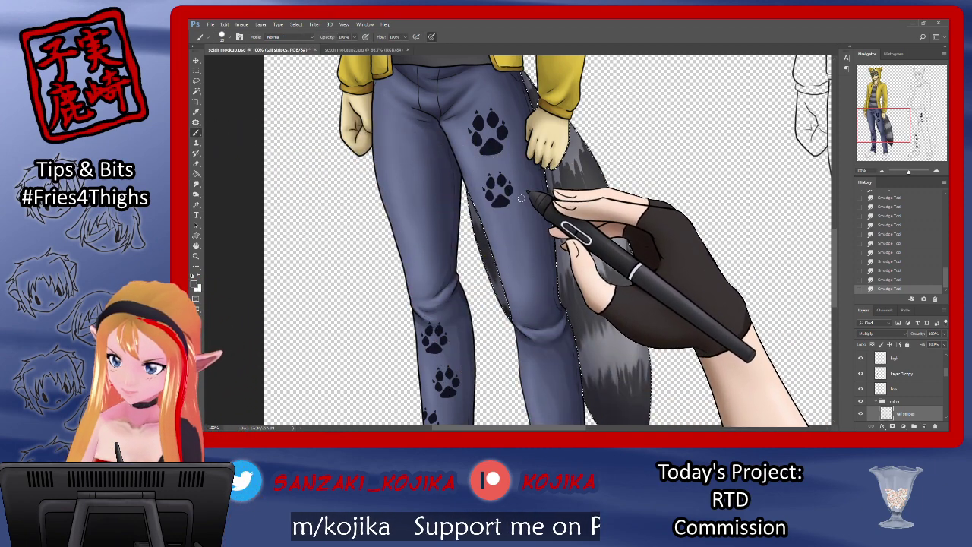
{"action": "mouse_move", "coordinate": [571, 203]}
{"action": "left_mouse_down"}
{"action": "mouse_move", "coordinate": [572, 212]}
{"action": "mouse_move", "coordinate": [568, 187]}
{"action": "left_mouse_up"}
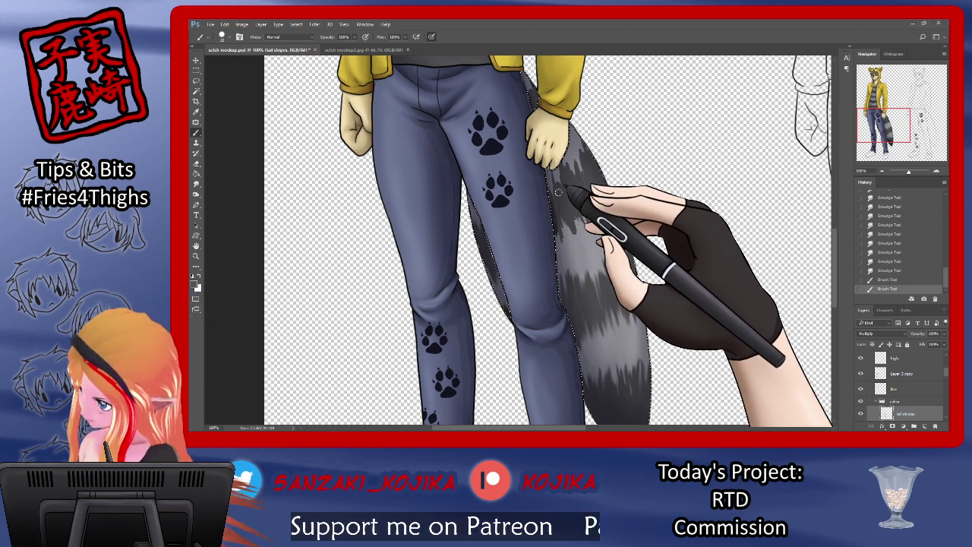
{"action": "left_click", "coordinate": [893, 262]}
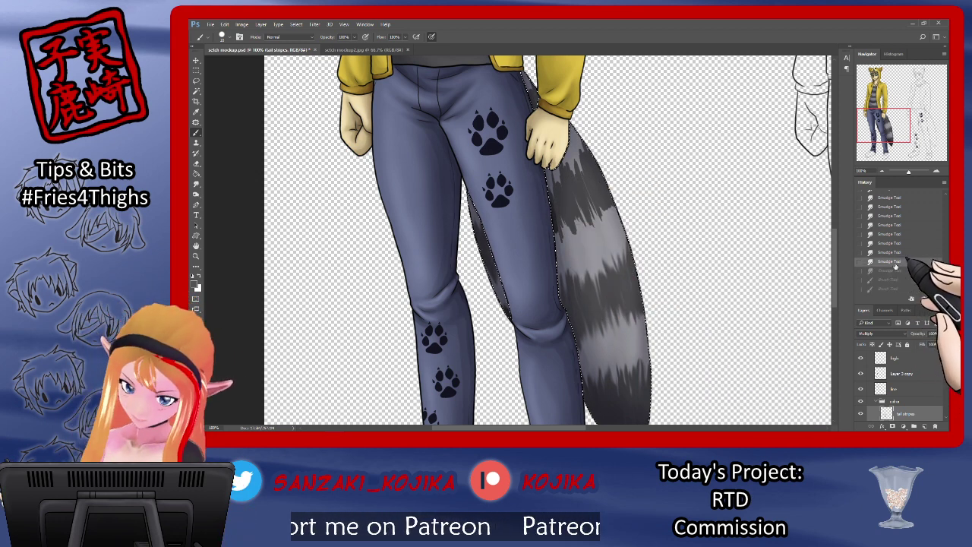
Smudge the dark tail stripe below the hand into fur-like edges, clear the selection and save the document
{"action": "left_click", "coordinate": [197, 183]}
{"action": "key", "text": "ctrl+s"}
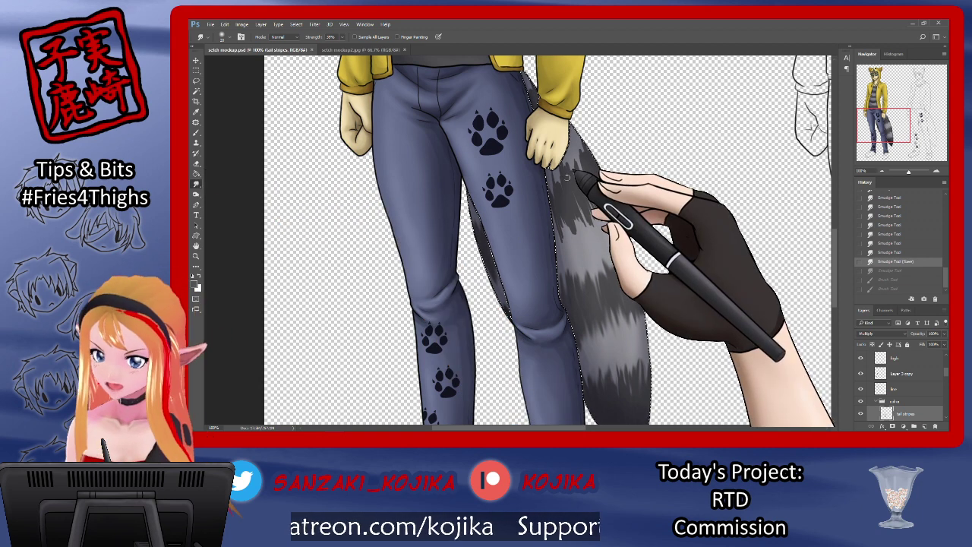
{"action": "left_click_drag", "start_coordinate": [566, 176], "coordinate": [566, 177]}
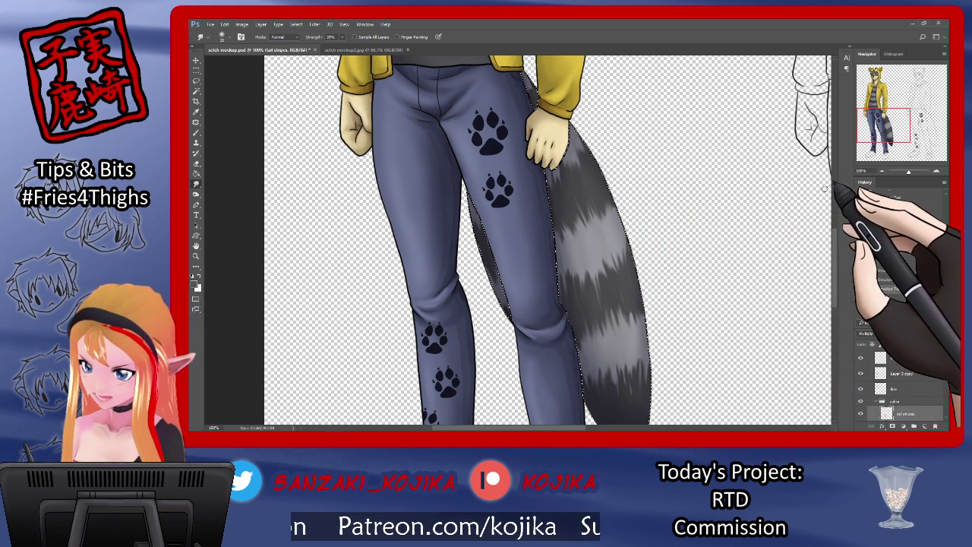
{"action": "scroll", "coordinate": [833, 227], "scroll_direction": "up", "scroll_amount": 2}
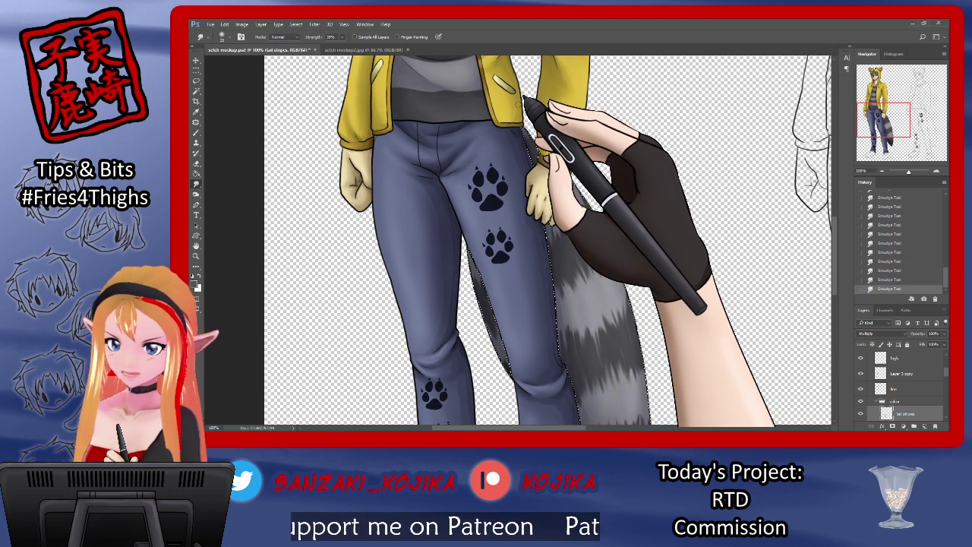
{"action": "key", "text": "ctrl+s"}
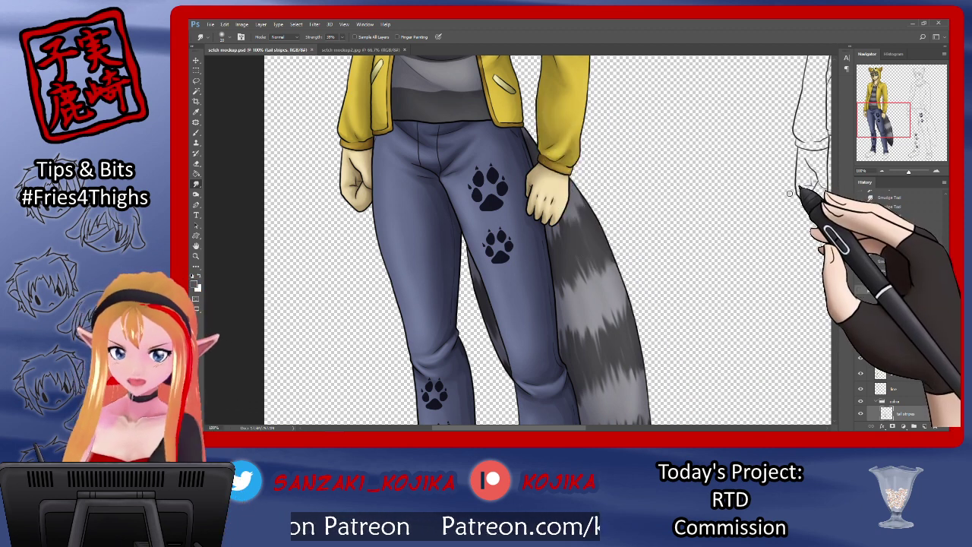
Darken the tail stripes near the tip using the Burn tool with an enlarged brush
{"action": "left_click_drag", "start_coordinate": [834, 228], "coordinate": [834, 244]}
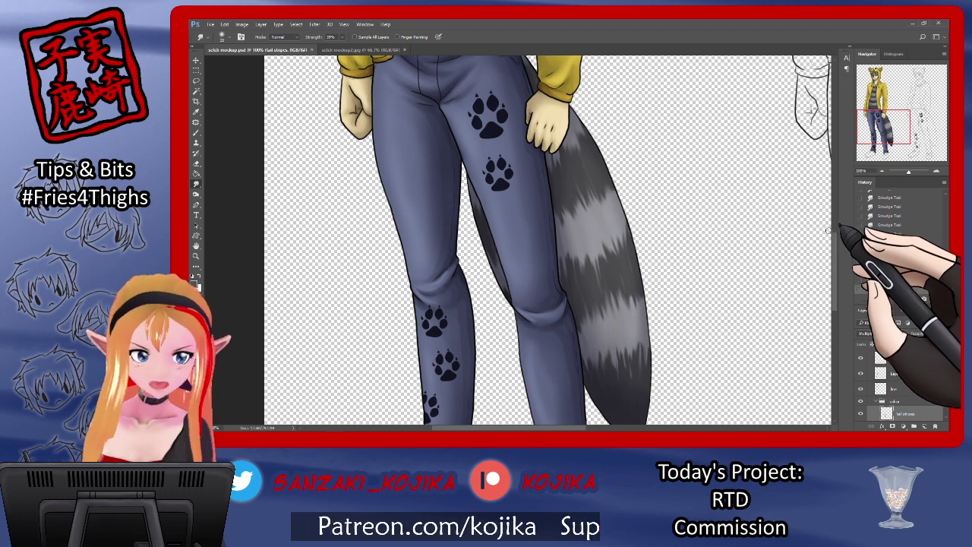
{"action": "left_click", "coordinate": [196, 194]}
{"action": "left_click", "coordinate": [222, 37]}
{"action": "left_click_drag", "start_coordinate": [235, 62], "coordinate": [251, 62]}
{"action": "left_click", "coordinate": [510, 112]}
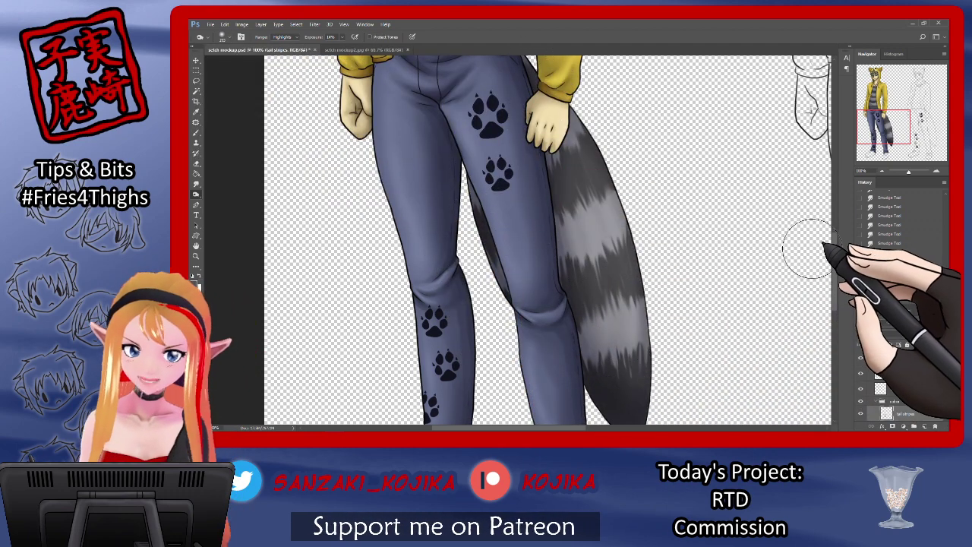
{"action": "left_click_drag", "start_coordinate": [836, 233], "coordinate": [834, 268]}
{"action": "mouse_move", "coordinate": [631, 344]}
{"action": "left_mouse_down"}
{"action": "mouse_move", "coordinate": [639, 353]}
{"action": "mouse_move", "coordinate": [629, 363]}
{"action": "mouse_move", "coordinate": [628, 334]}
{"action": "left_mouse_up"}
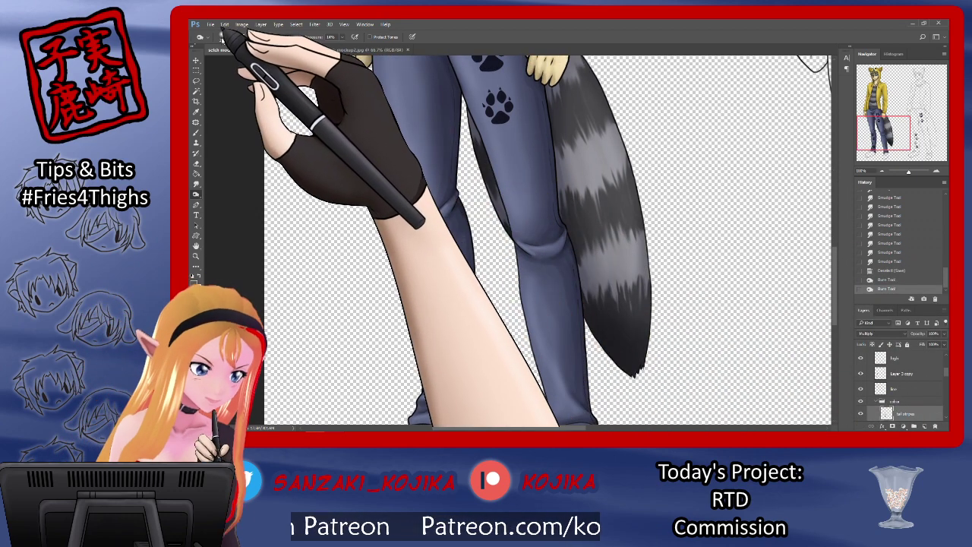
Burn the tail tip and the inner edge of its dark stripe beside the calf with a smaller brush
{"action": "left_click", "coordinate": [221, 36]}
{"action": "left_click", "coordinate": [633, 371]}
{"action": "mouse_move", "coordinate": [633, 373]}
{"action": "left_mouse_down"}
{"action": "mouse_move", "coordinate": [629, 297]}
{"action": "mouse_move", "coordinate": [622, 305]}
{"action": "mouse_move", "coordinate": [588, 274]}
{"action": "left_mouse_up"}
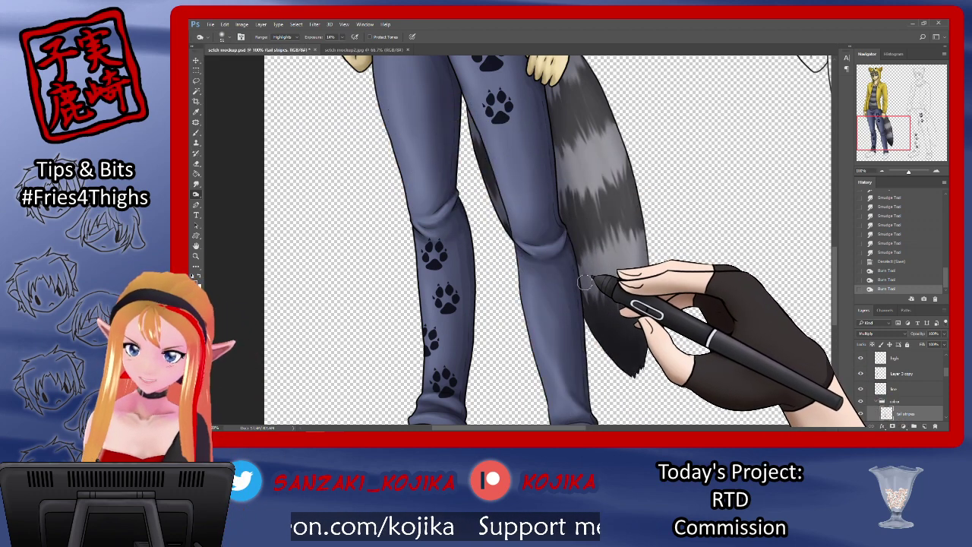
{"action": "mouse_move", "coordinate": [584, 283]}
{"action": "left_mouse_down"}
{"action": "mouse_move", "coordinate": [536, 260]}
{"action": "mouse_move", "coordinate": [498, 196]}
{"action": "mouse_move", "coordinate": [489, 157]}
{"action": "mouse_move", "coordinate": [547, 289]}
{"action": "mouse_move", "coordinate": [584, 335]}
{"action": "left_mouse_up"}
Smudge the lower end of the tail section showing between the legs on the tail layer with a resized Smudge brush
{"action": "left_click_drag", "start_coordinate": [944, 364], "coordinate": [944, 384]}
{"action": "left_click", "coordinate": [900, 374]}
{"action": "left_click", "coordinate": [861, 374]}
{"action": "left_click", "coordinate": [861, 374]}
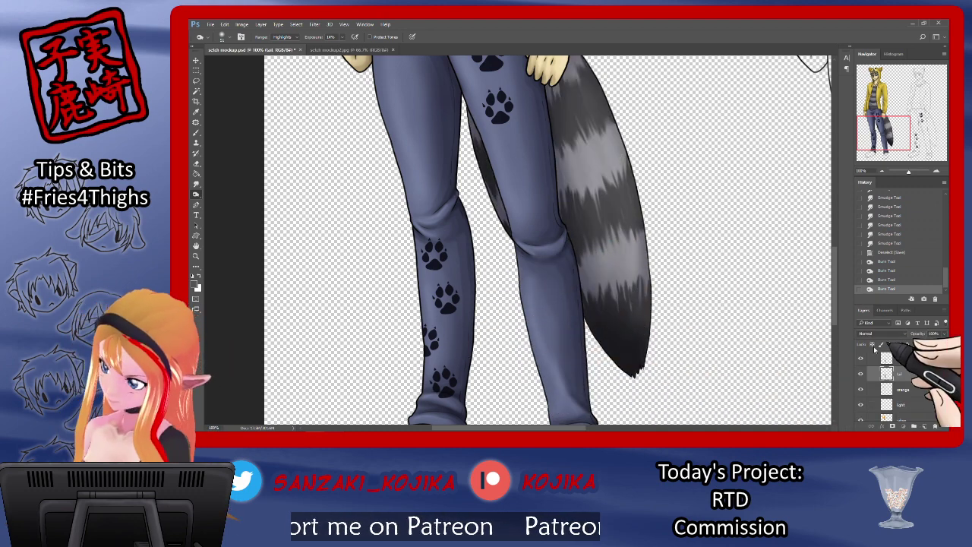
{"action": "left_click", "coordinate": [196, 183]}
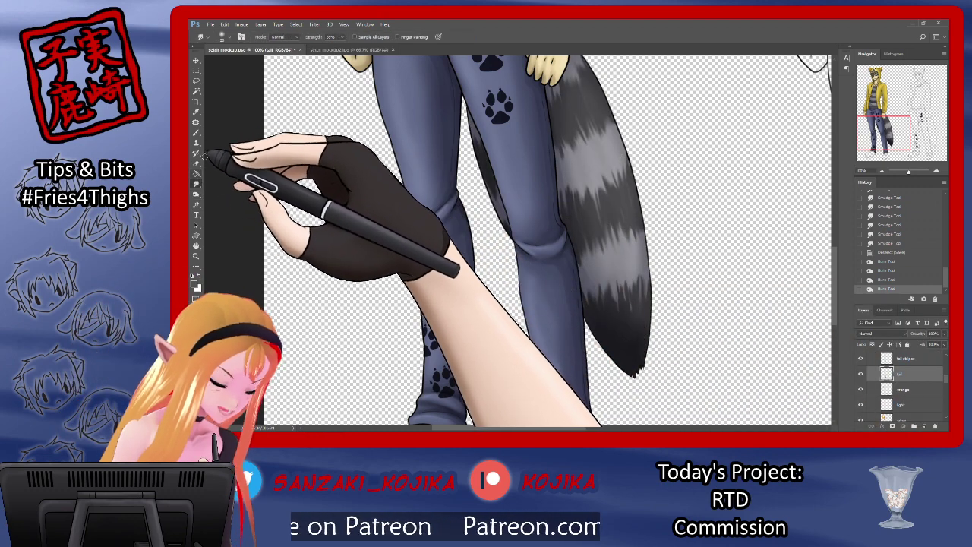
{"action": "left_click", "coordinate": [222, 37]}
{"action": "left_click_drag", "start_coordinate": [238, 64], "coordinate": [240, 64]}
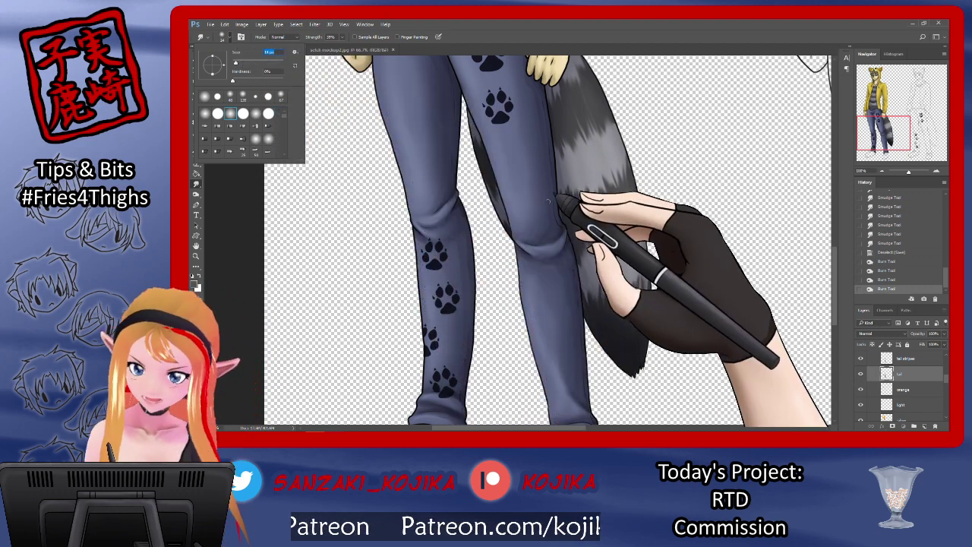
{"action": "left_click", "coordinate": [510, 221]}
{"action": "left_click_drag", "start_coordinate": [510, 221], "coordinate": [521, 202]}
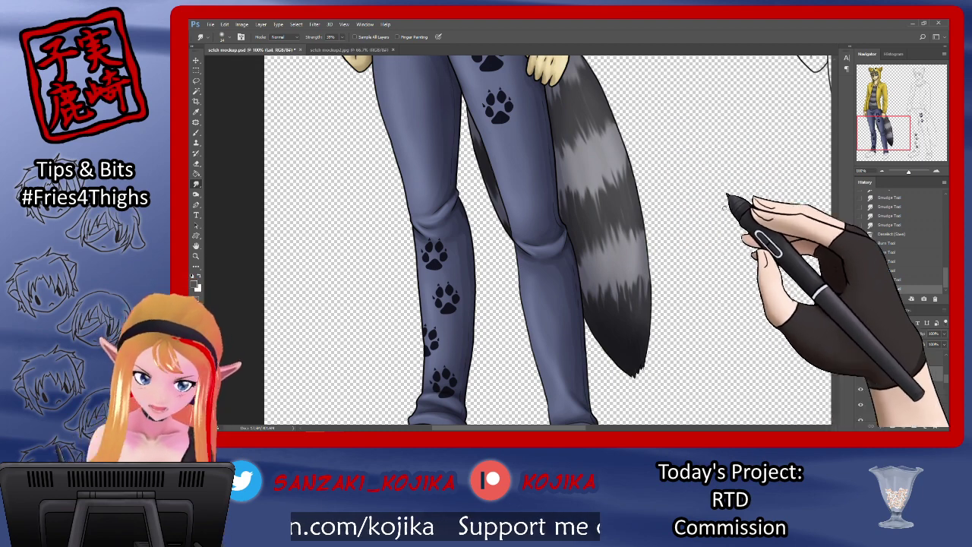
Erase the stray colour around the tail tip's fur points on the tail layer and make the tail stripes layer active
{"action": "key", "text": "ctrl+plus"}
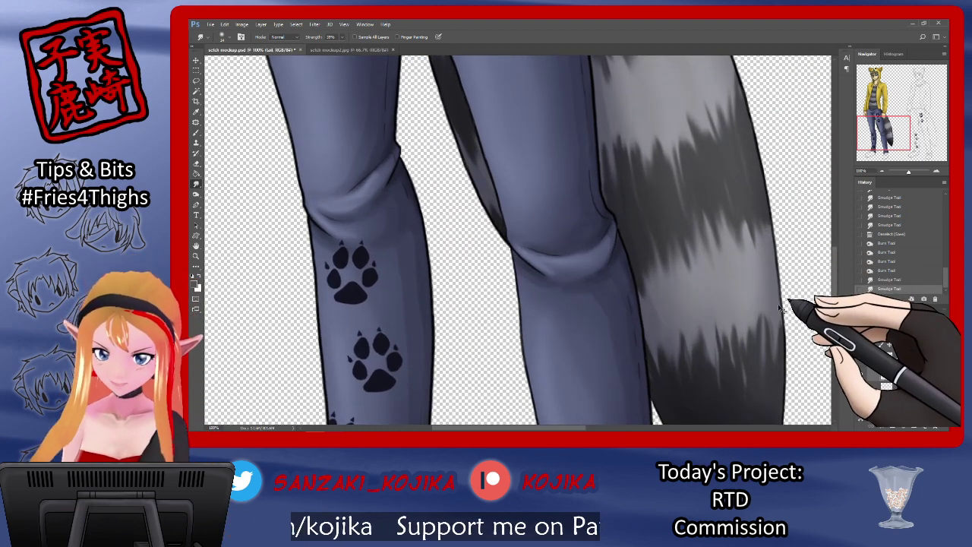
{"action": "left_click_drag", "start_coordinate": [840, 278], "coordinate": [833, 321]}
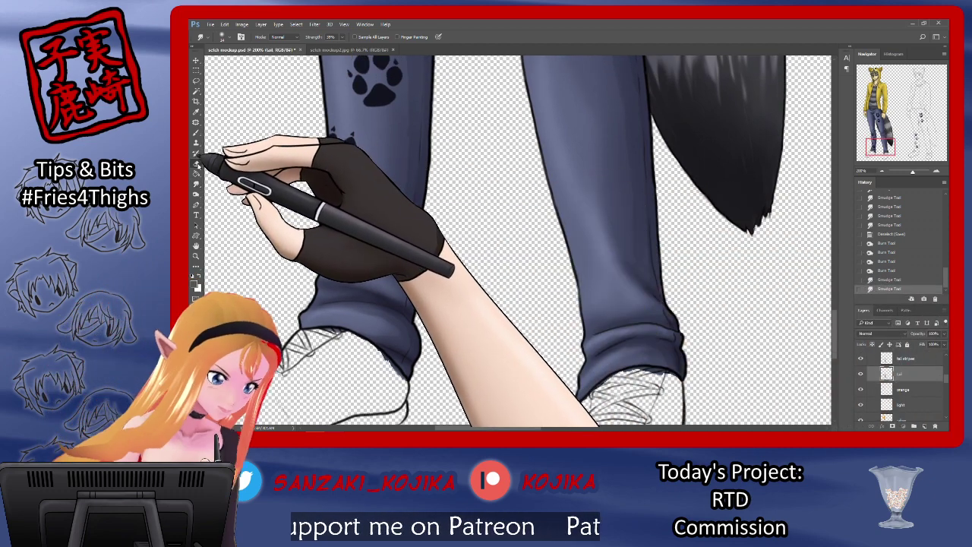
{"action": "left_click", "coordinate": [196, 162]}
{"action": "left_click_drag", "start_coordinate": [763, 215], "coordinate": [762, 222]}
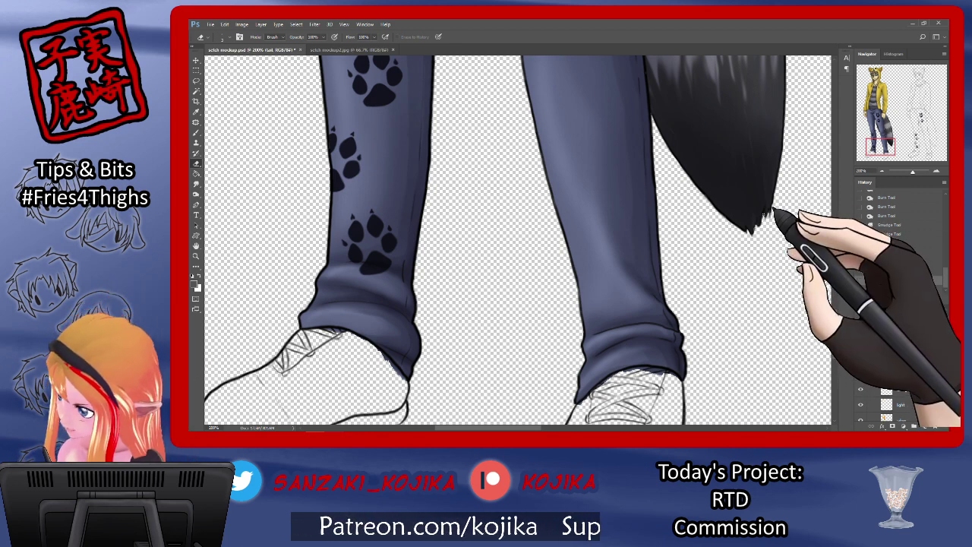
{"action": "left_click_drag", "start_coordinate": [769, 216], "coordinate": [752, 234]}
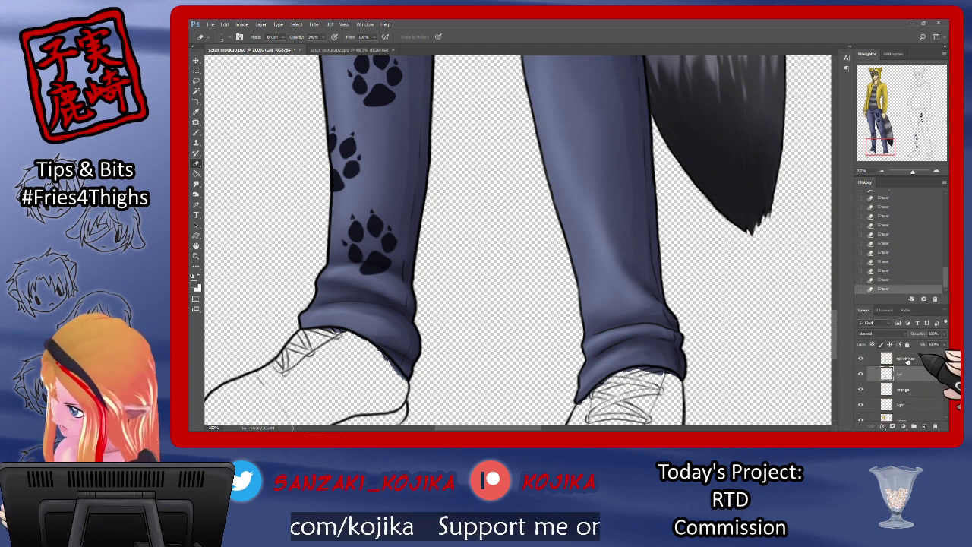
{"action": "left_click", "coordinate": [910, 361]}
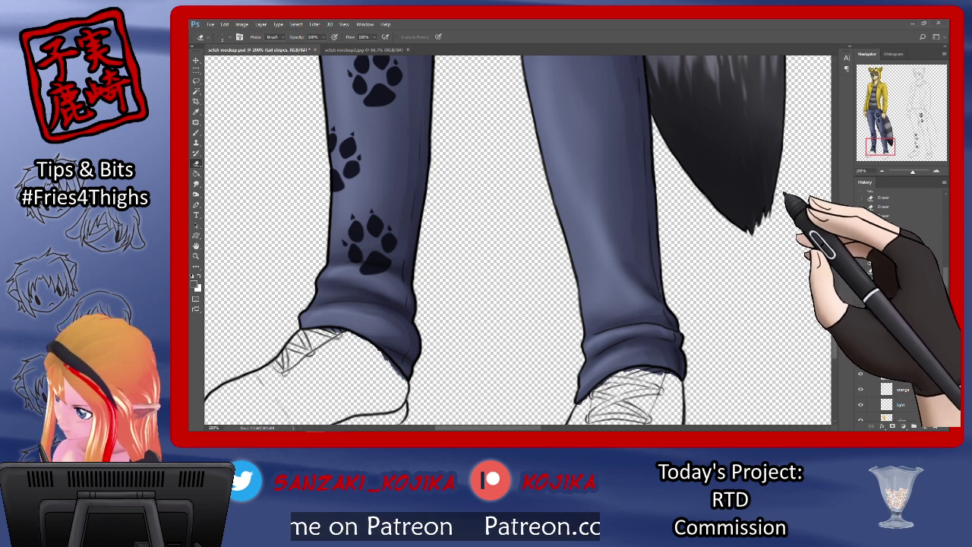
Look over the character from the tail and jeans up to the jacket, face and corgi hood for areas still to colour
{"action": "scroll", "coordinate": [835, 309], "scroll_direction": "up", "scroll_amount": 4}
{"action": "scroll", "coordinate": [835, 309], "scroll_direction": "up", "scroll_amount": 6}
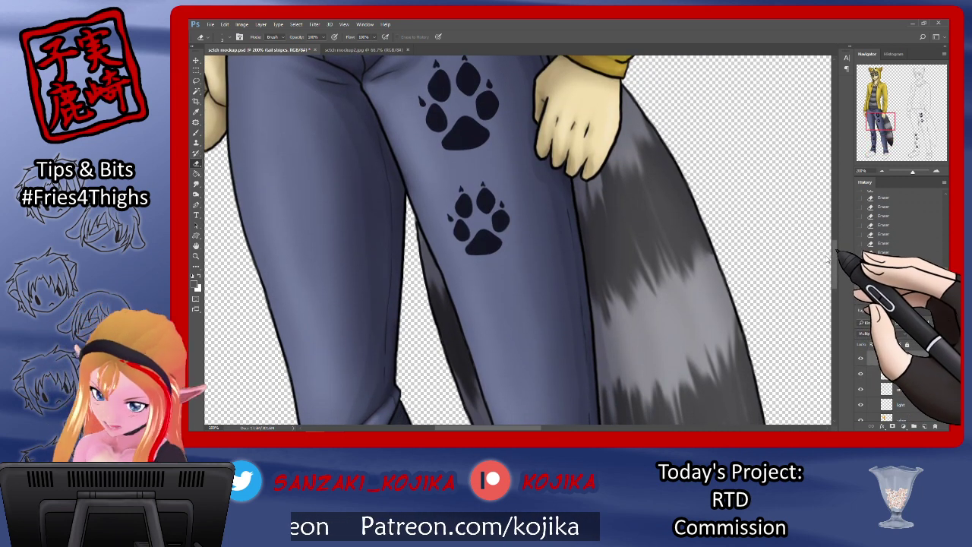
{"action": "scroll", "coordinate": [829, 262], "scroll_direction": "down", "scroll_amount": 4}
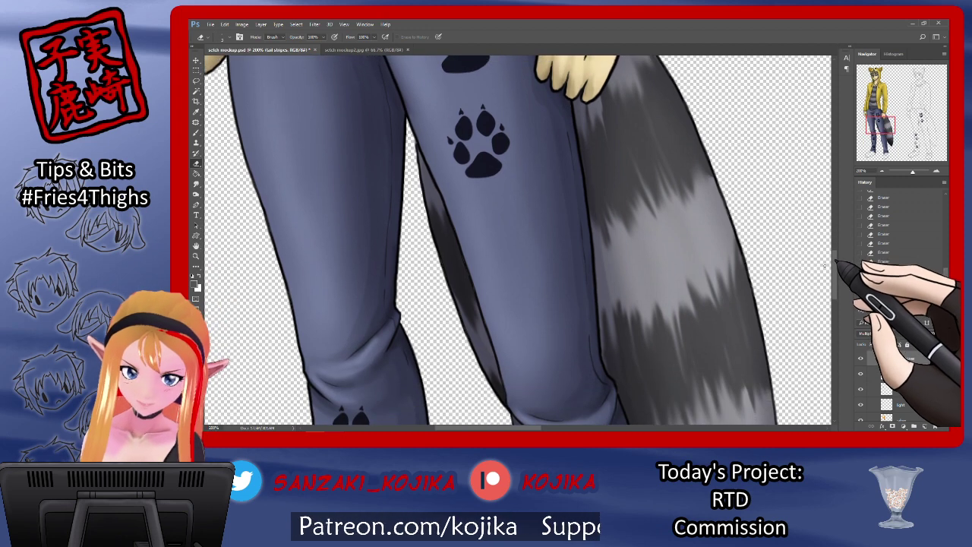
{"action": "left_click_drag", "start_coordinate": [826, 271], "coordinate": [827, 268]}
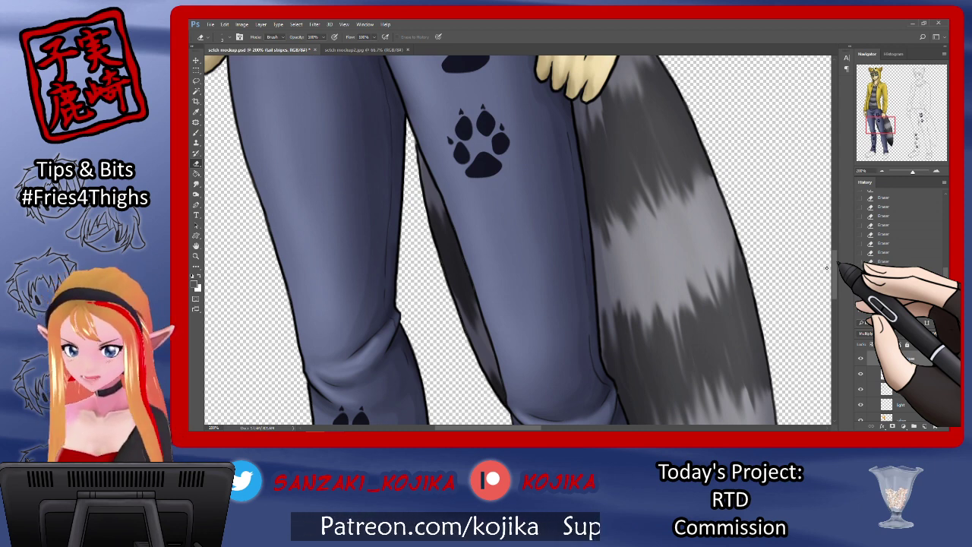
{"action": "scroll", "coordinate": [827, 268], "scroll_direction": "up", "scroll_amount": 10}
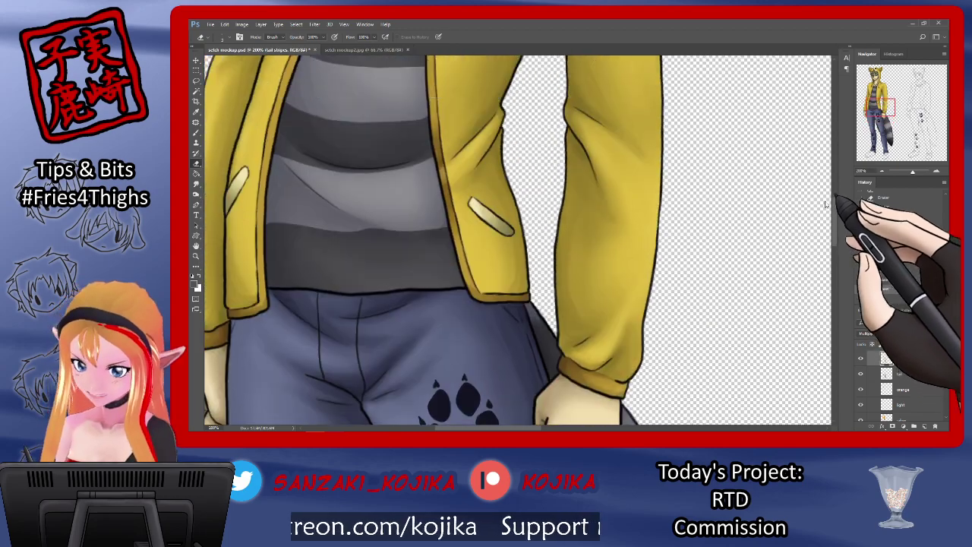
{"action": "scroll", "coordinate": [817, 174], "scroll_direction": "down", "scroll_amount": 10}
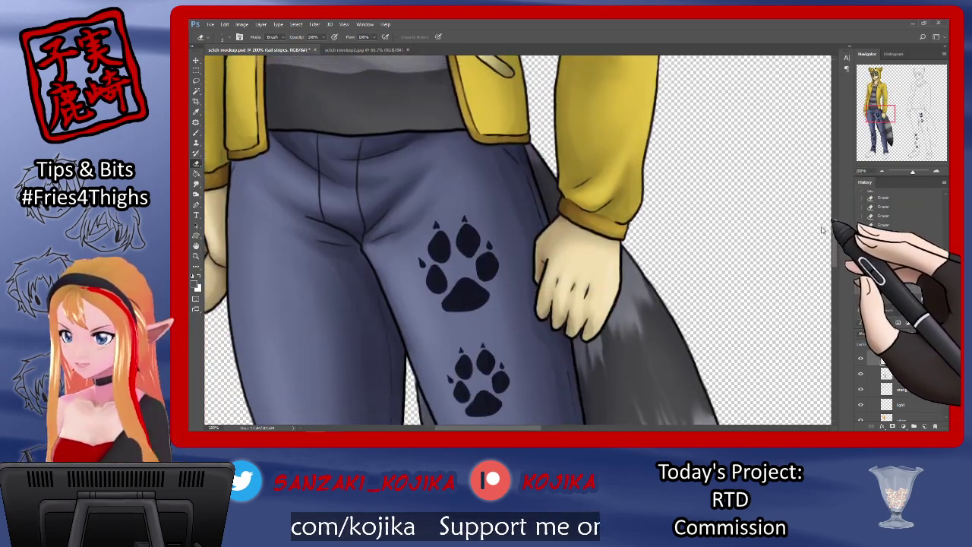
{"action": "scroll", "coordinate": [832, 288], "scroll_direction": "up", "scroll_amount": 12}
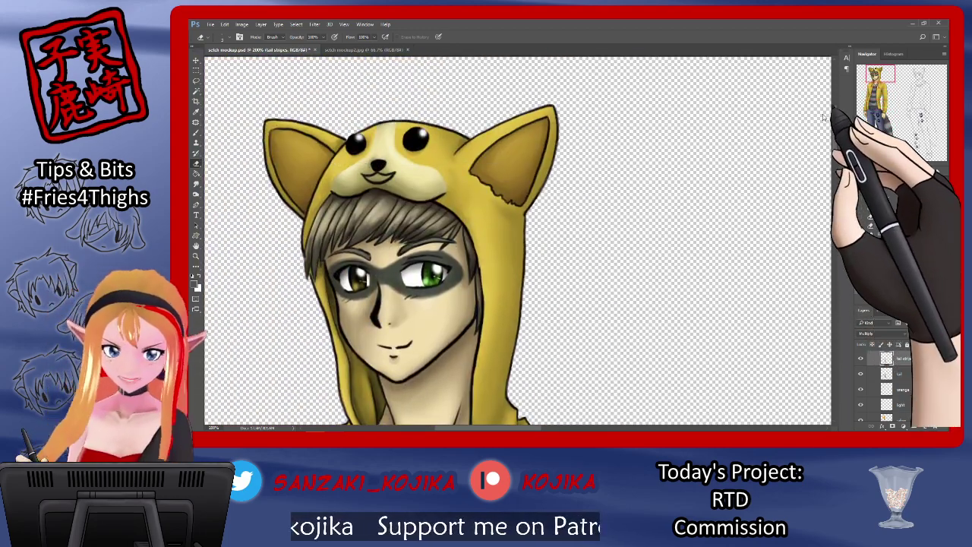
{"action": "scroll", "coordinate": [819, 168], "scroll_direction": "down", "scroll_amount": 4}
{"action": "scroll", "coordinate": [824, 174], "scroll_direction": "down", "scroll_amount": 4}
{"action": "scroll", "coordinate": [832, 190], "scroll_direction": "up", "scroll_amount": 9}
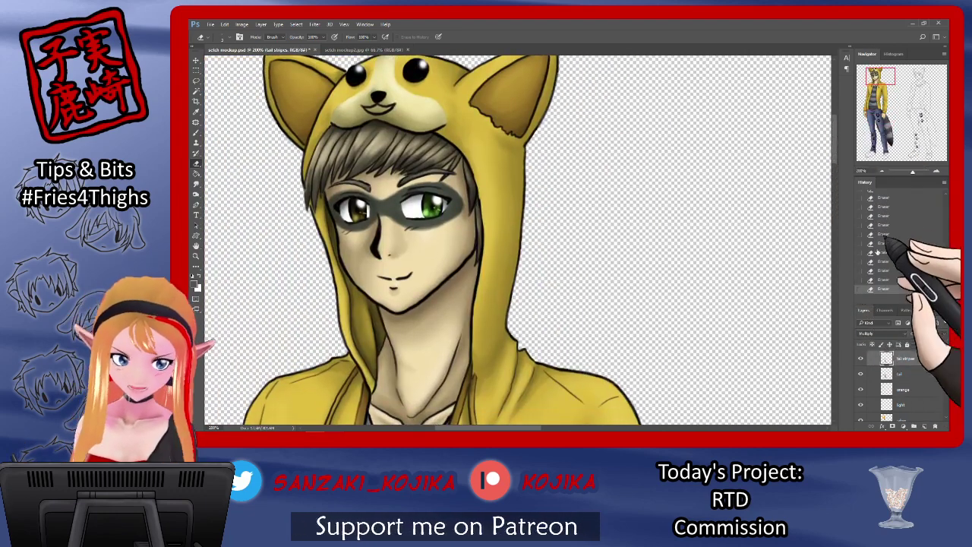
Create a new layer named "corgi mouth" above the tail stripes layer
{"action": "scroll", "coordinate": [936, 375], "scroll_direction": "up", "scroll_amount": 3}
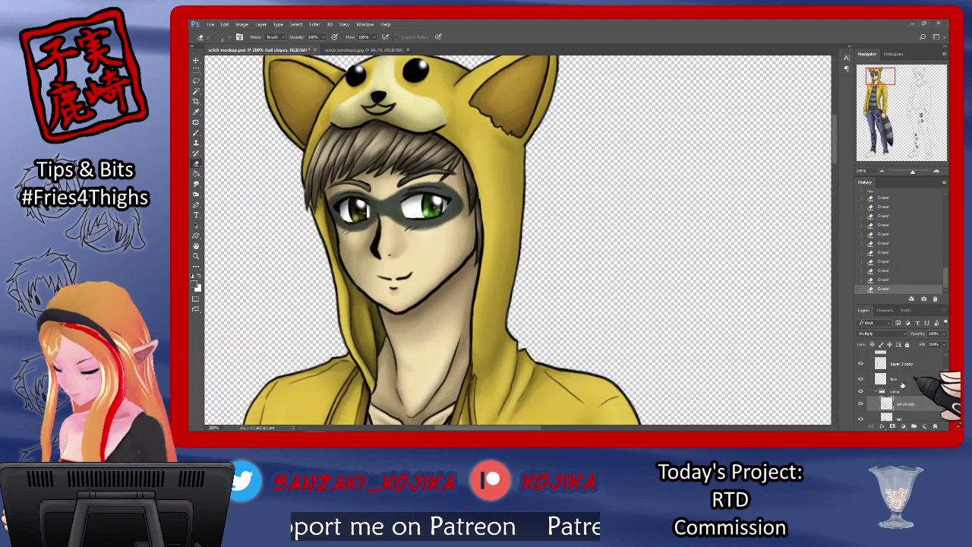
{"action": "key", "text": "ctrl+shift+n"}
{"action": "type", "text": "corgi mouth"}
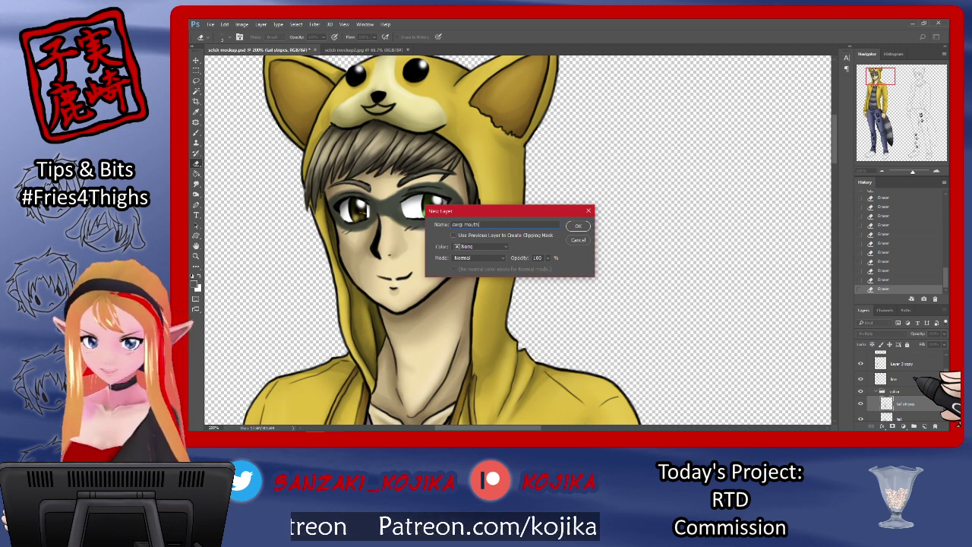
{"action": "key", "text": "Return"}
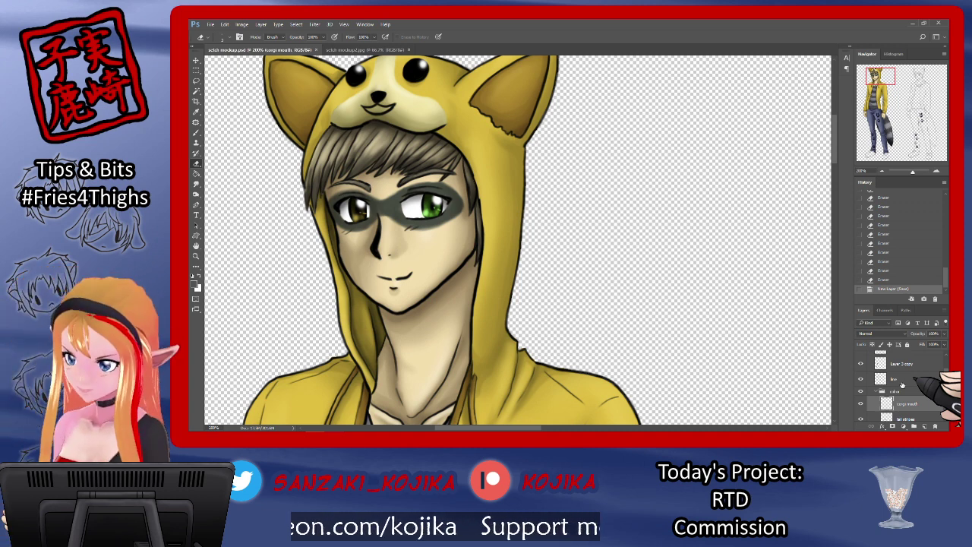
Paint the inside of the corgi hood's mouth red using a small brush with pressure-controlled size turned off
{"action": "left_click", "coordinate": [196, 283]}
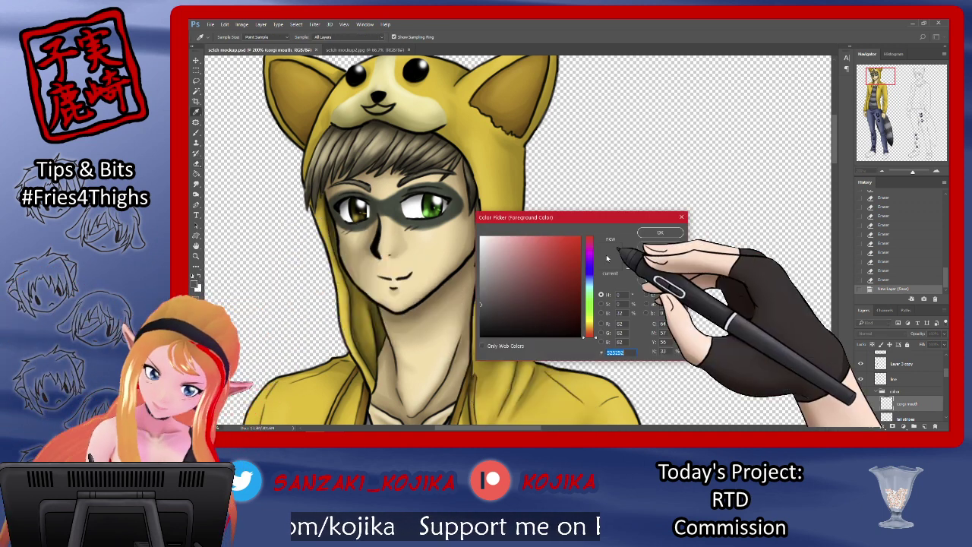
{"action": "left_click", "coordinate": [660, 233]}
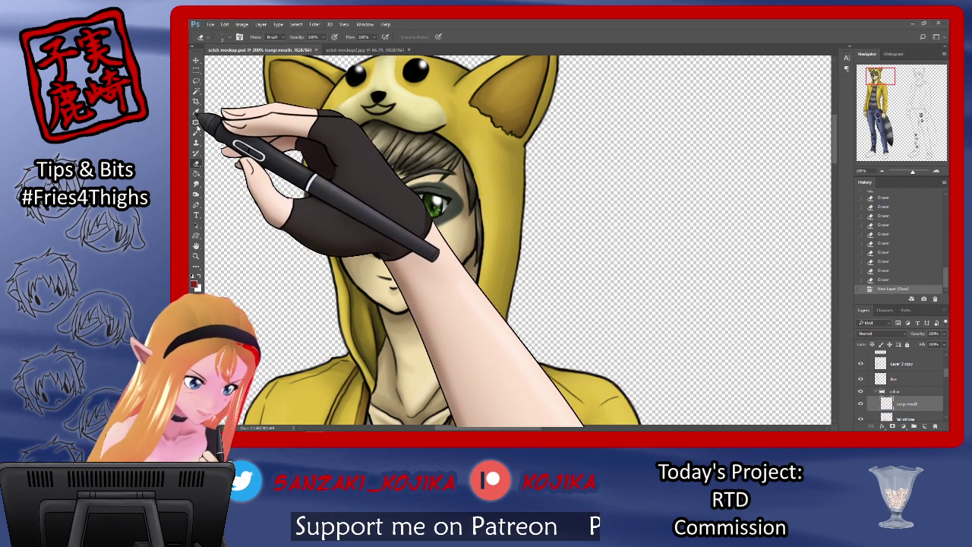
{"action": "left_click", "coordinate": [196, 132]}
{"action": "left_click", "coordinate": [230, 38]}
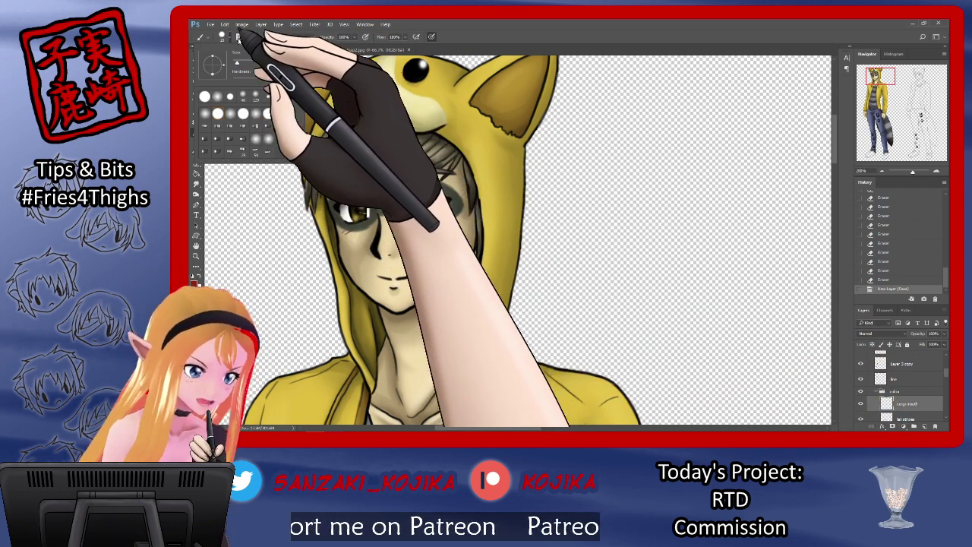
{"action": "left_click", "coordinate": [237, 39]}
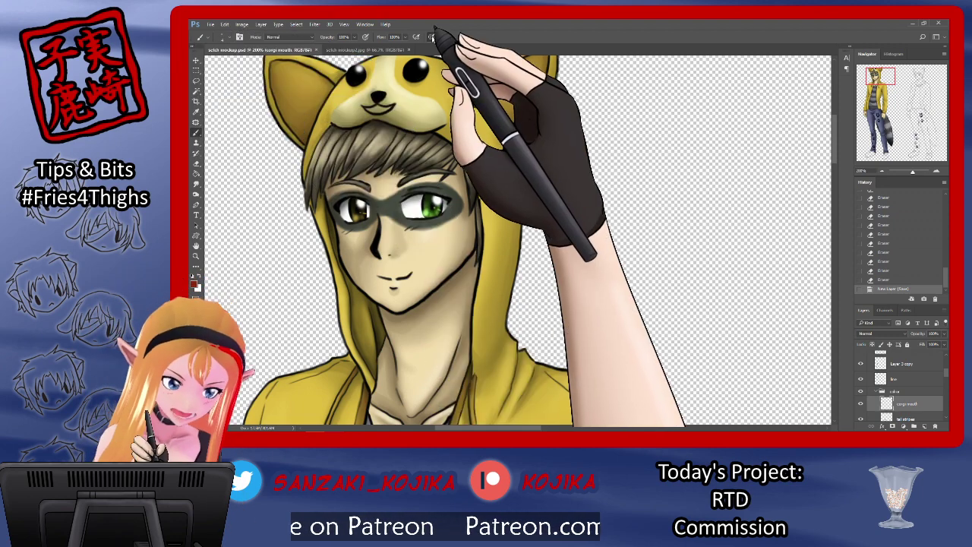
{"action": "left_click", "coordinate": [431, 36]}
{"action": "left_click_drag", "start_coordinate": [372, 105], "coordinate": [394, 104]}
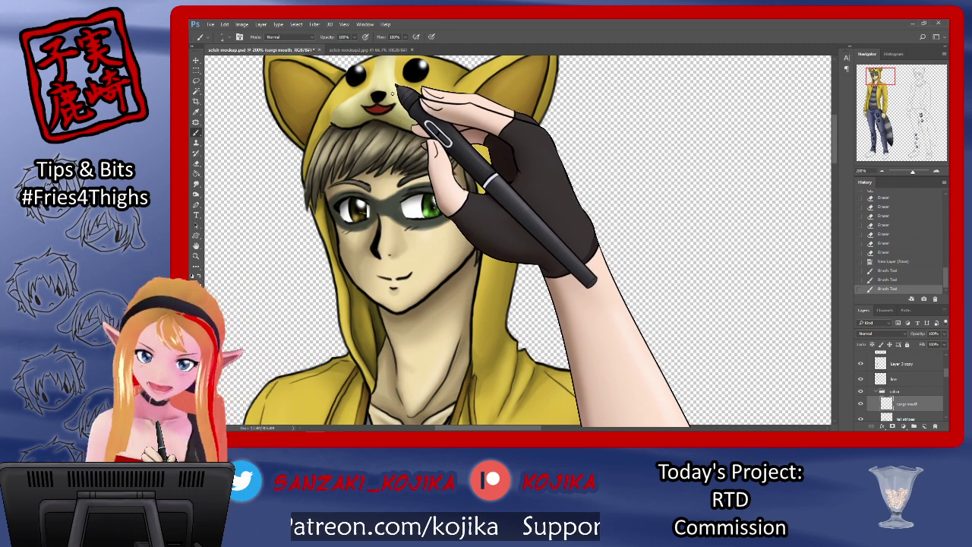